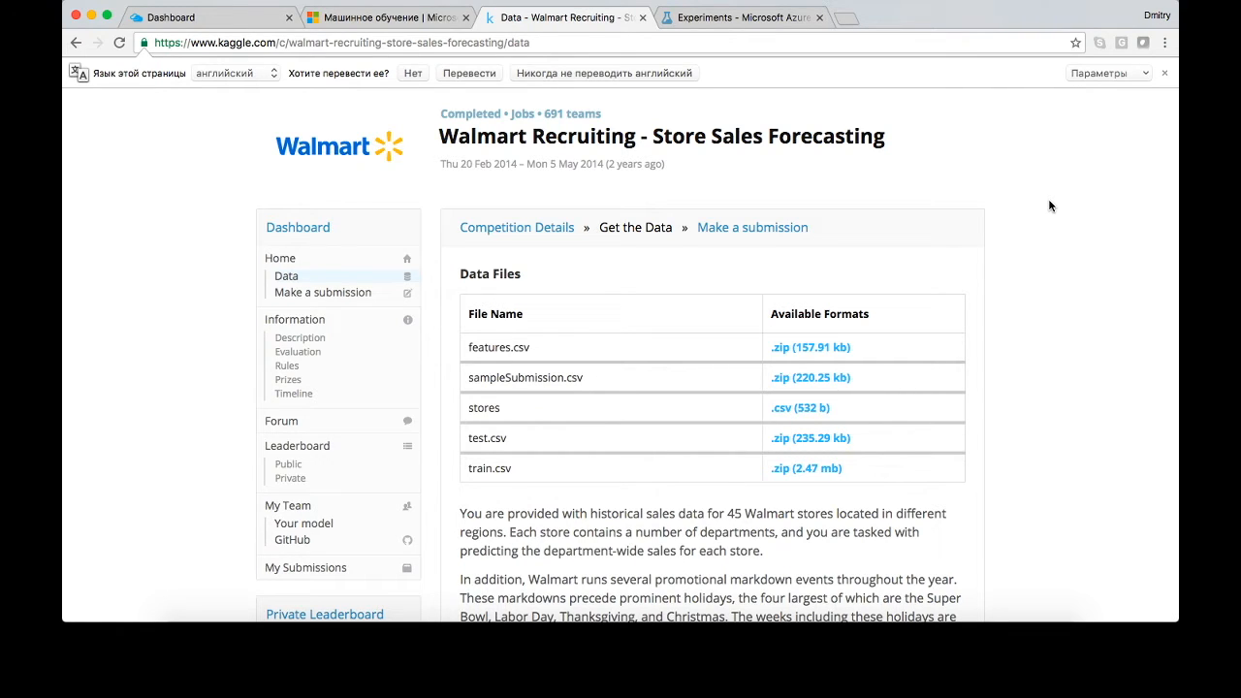
Step: Review the Kaggle data page's descriptions of train.csv, stores.csv and features.csv, including the sales, holiday, temperature, fuel price and markdown fields
left_click(762, 18)
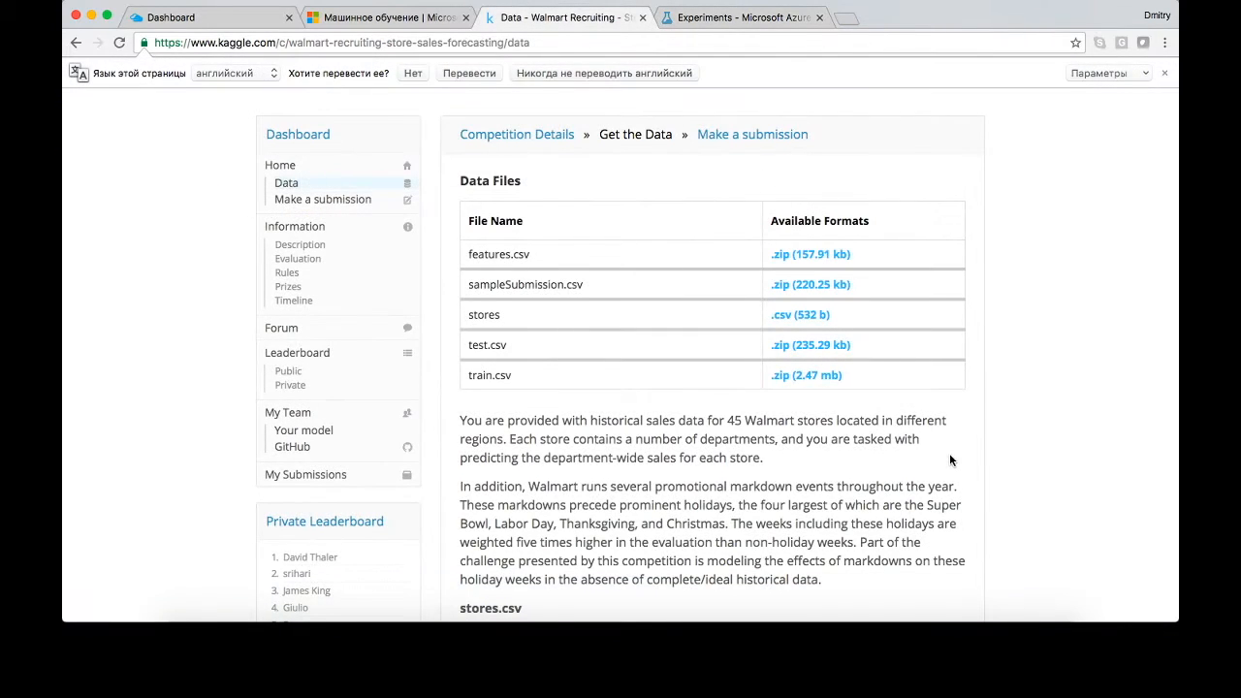
scroll(950, 456, "down", 1)
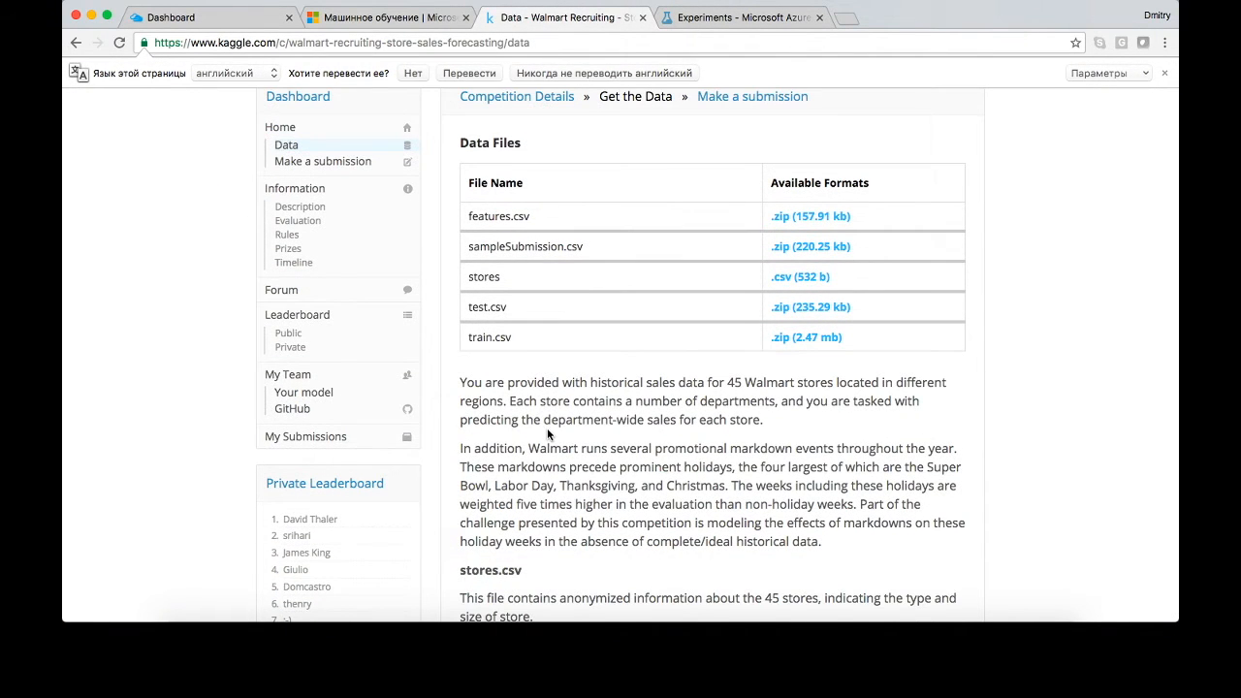
scroll(546, 428, "down", 5)
left_click_drag(466, 378, 810, 378)
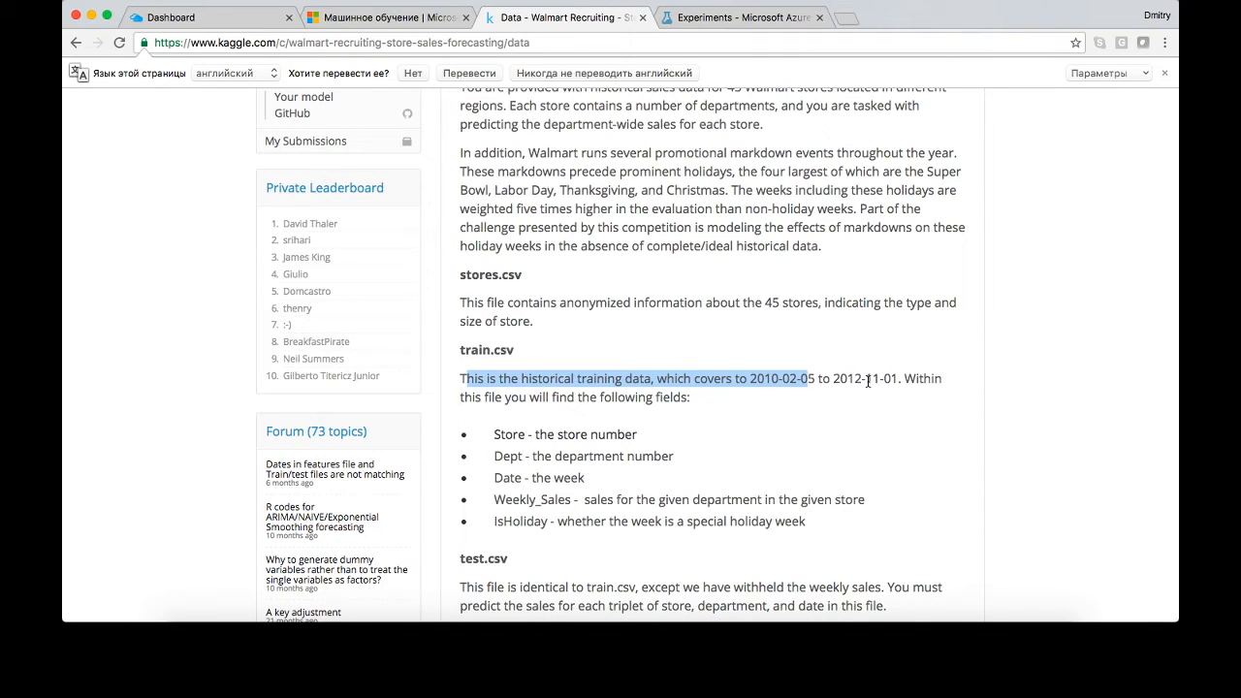
left_click_drag(494, 435, 574, 499)
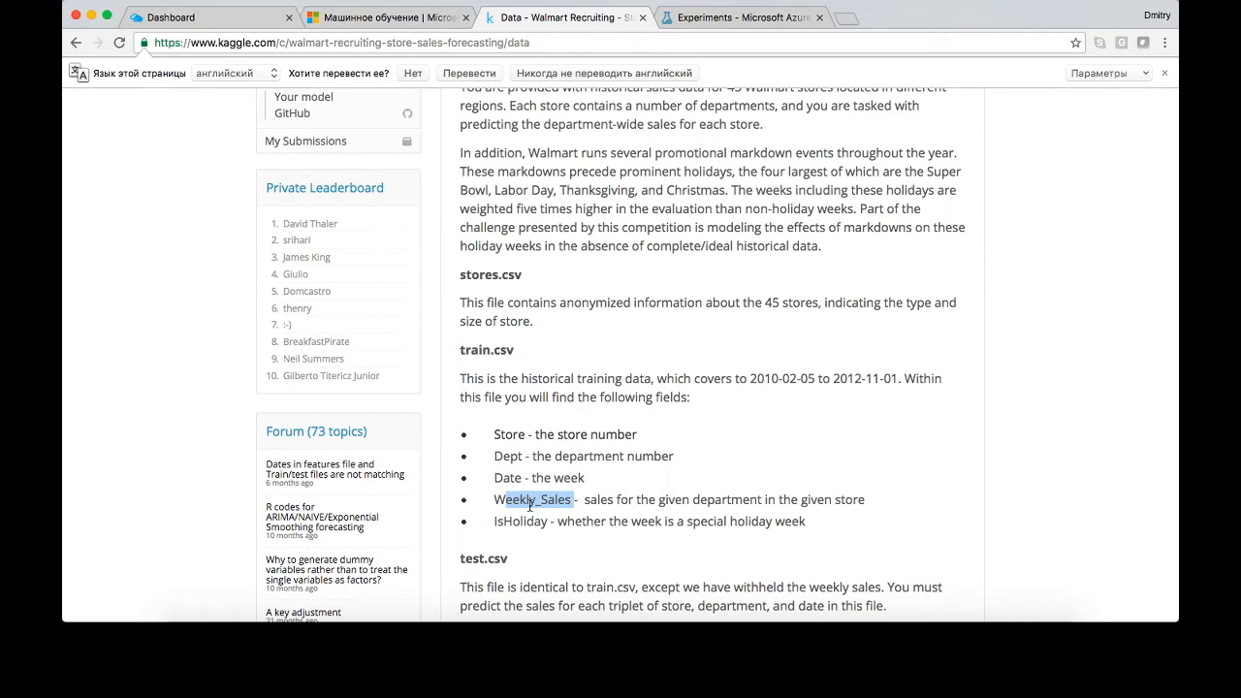
left_click_drag(495, 522, 534, 522)
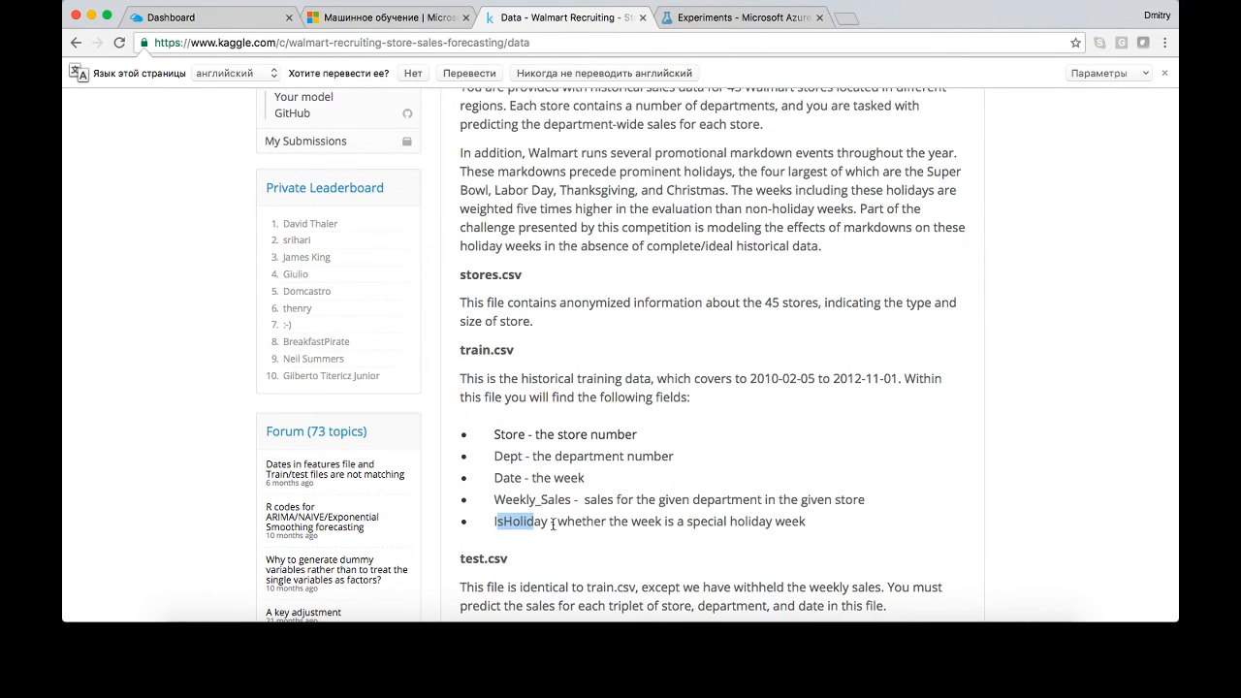
scroll(553, 524, "down", 1)
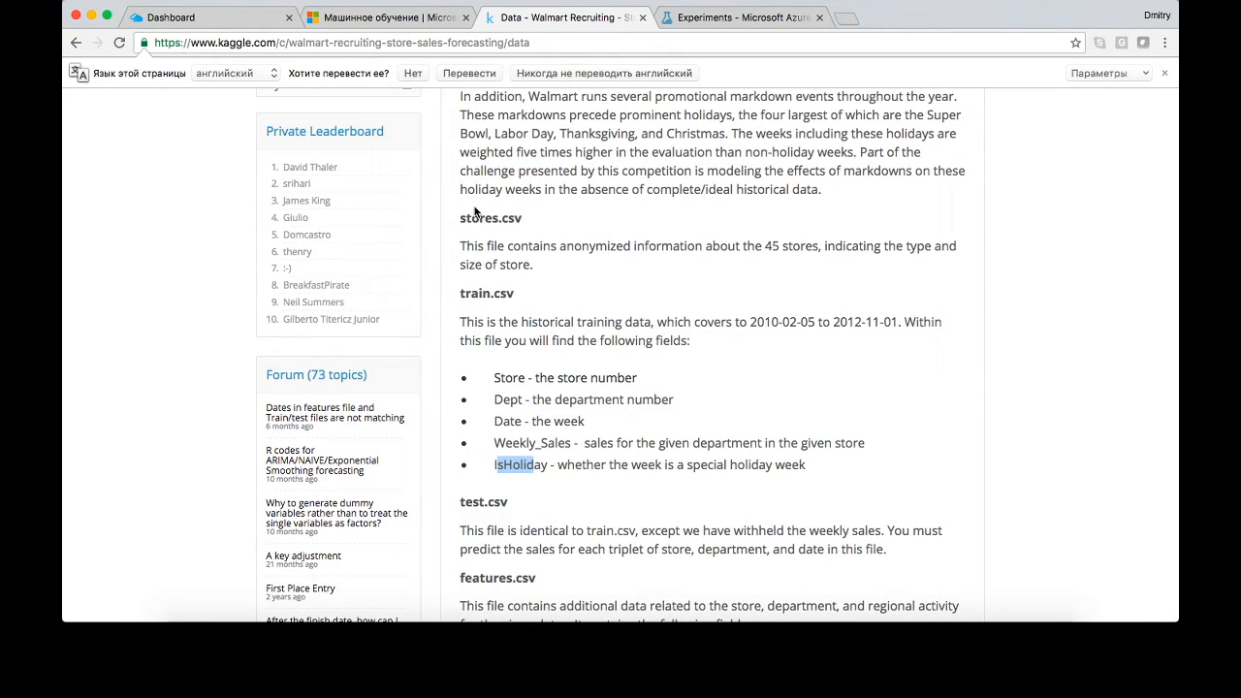
left_click_drag(463, 220, 511, 219)
scroll(517, 290, "down", 3)
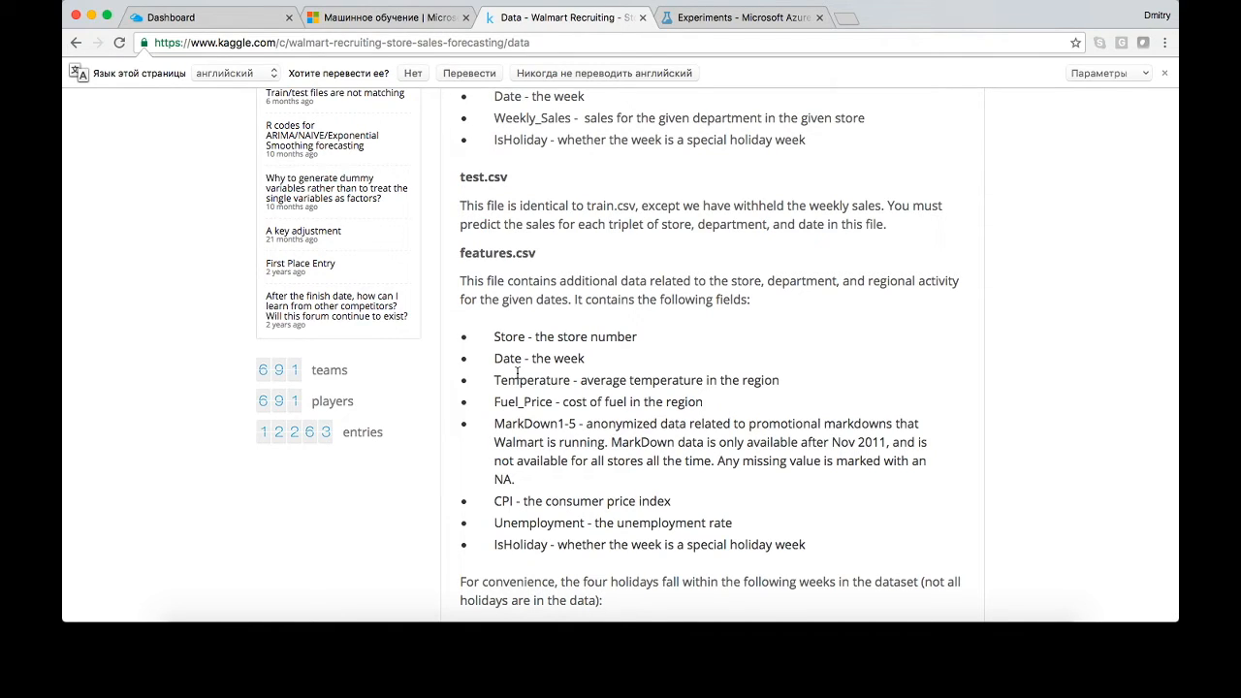
left_click_drag(501, 380, 567, 380)
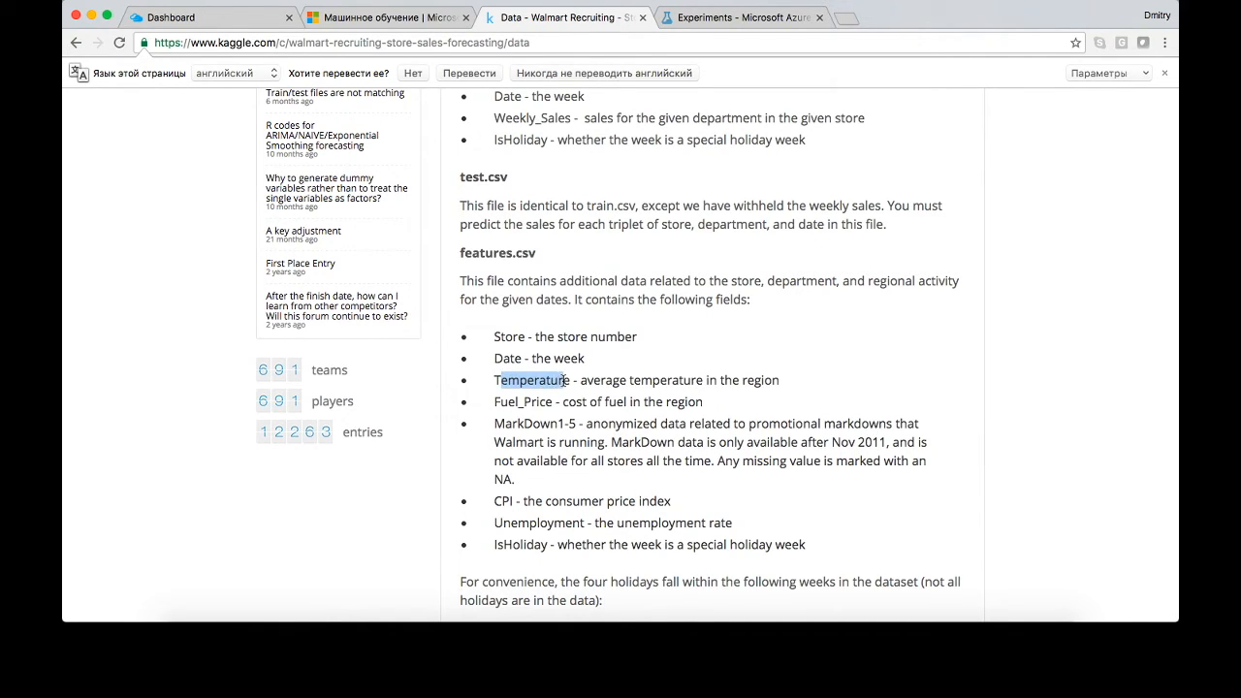
left_click_drag(501, 401, 565, 423)
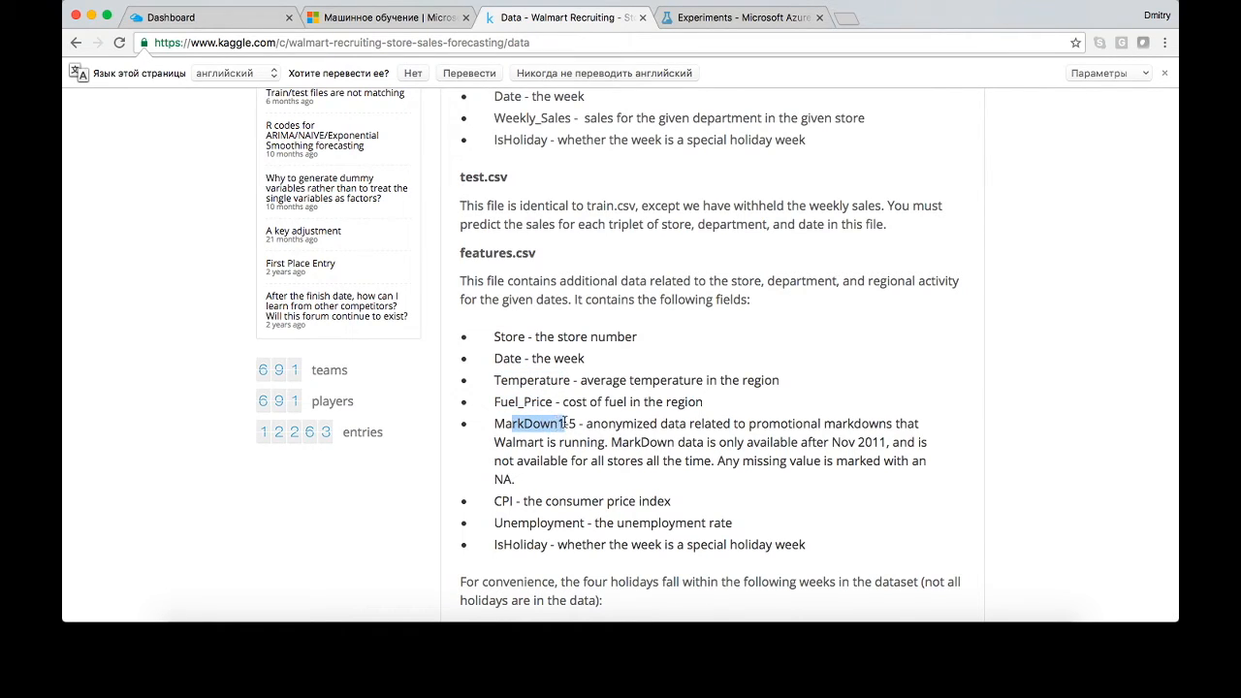
scroll(542, 561, "down", 3)
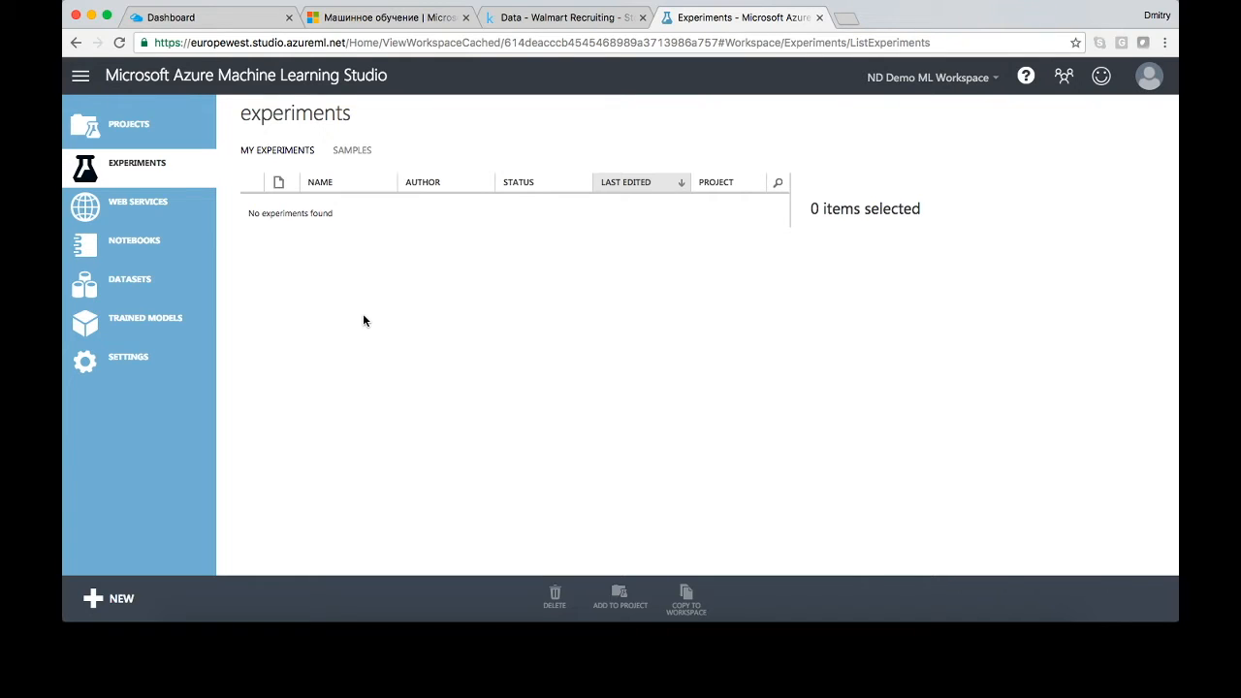
Step: In Azure Machine Learning Studio, upload train.csv as a Generic CSV File with a header dataset named Walmart - train.csv
left_click(156, 290)
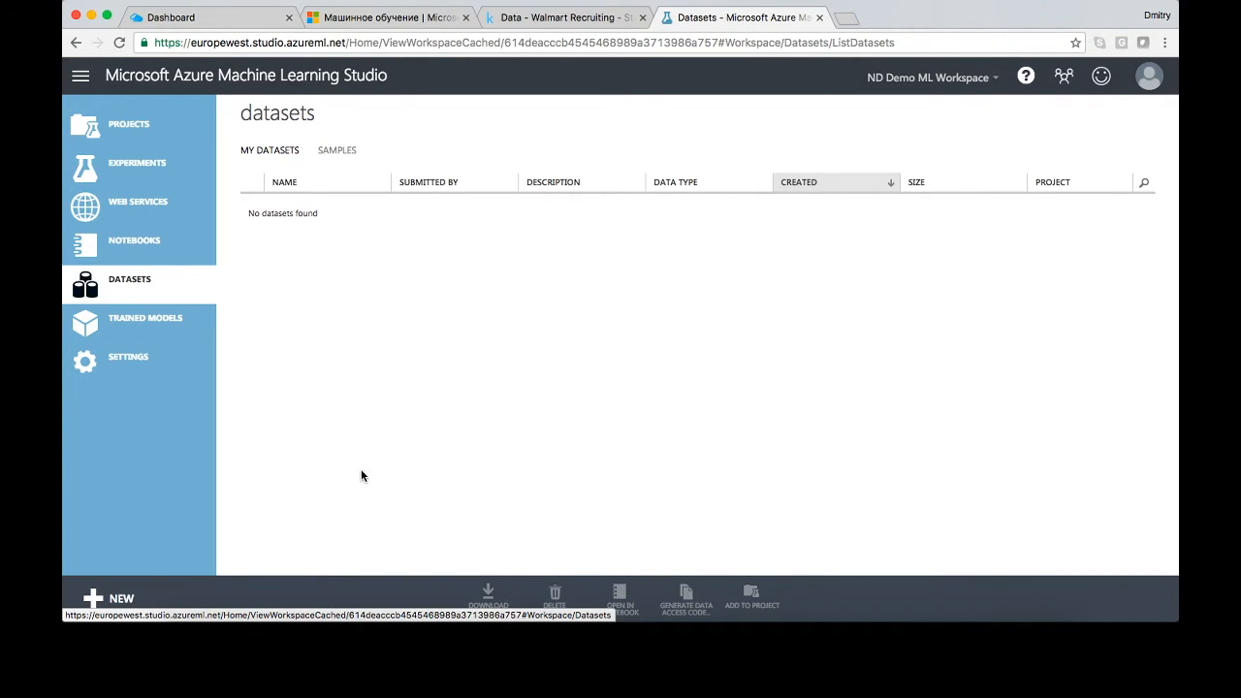
left_click(124, 596)
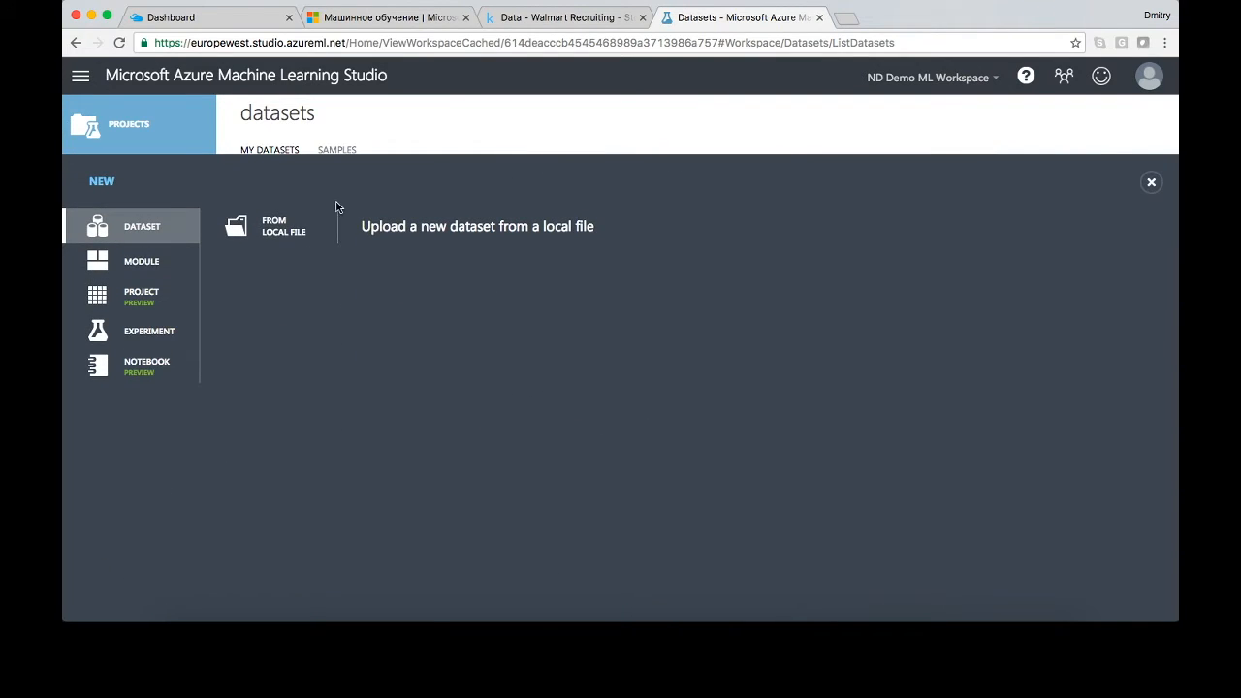
left_click(284, 227)
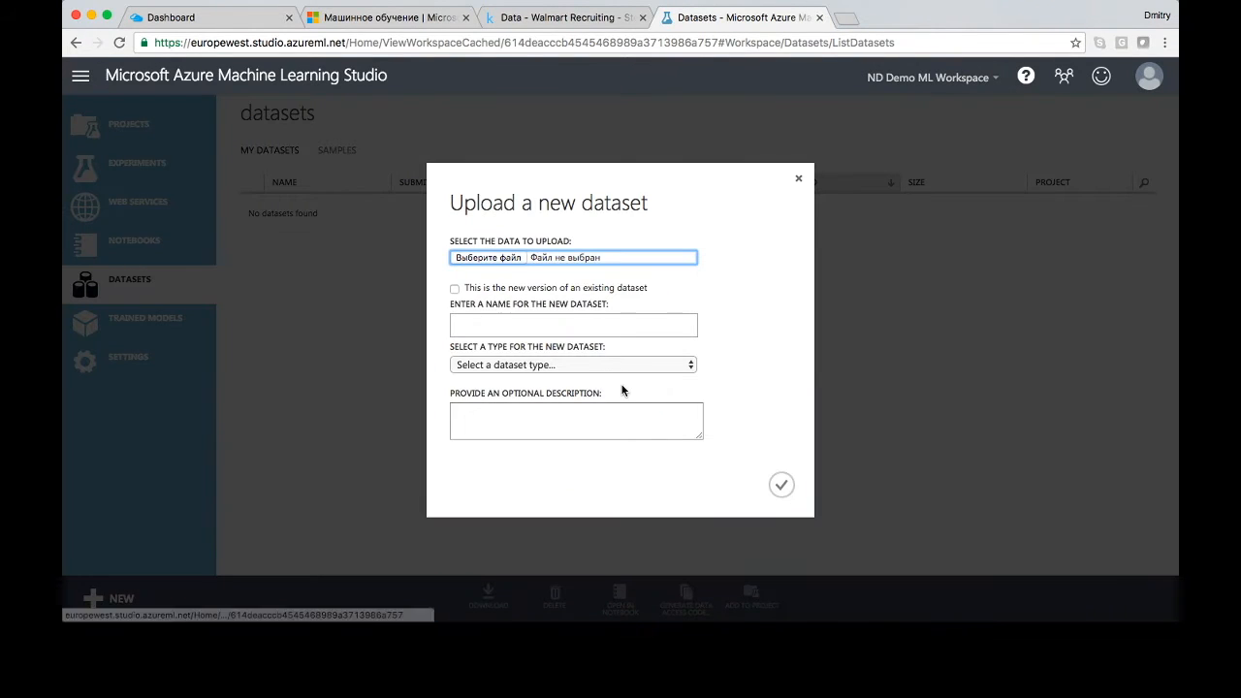
left_click(489, 257)
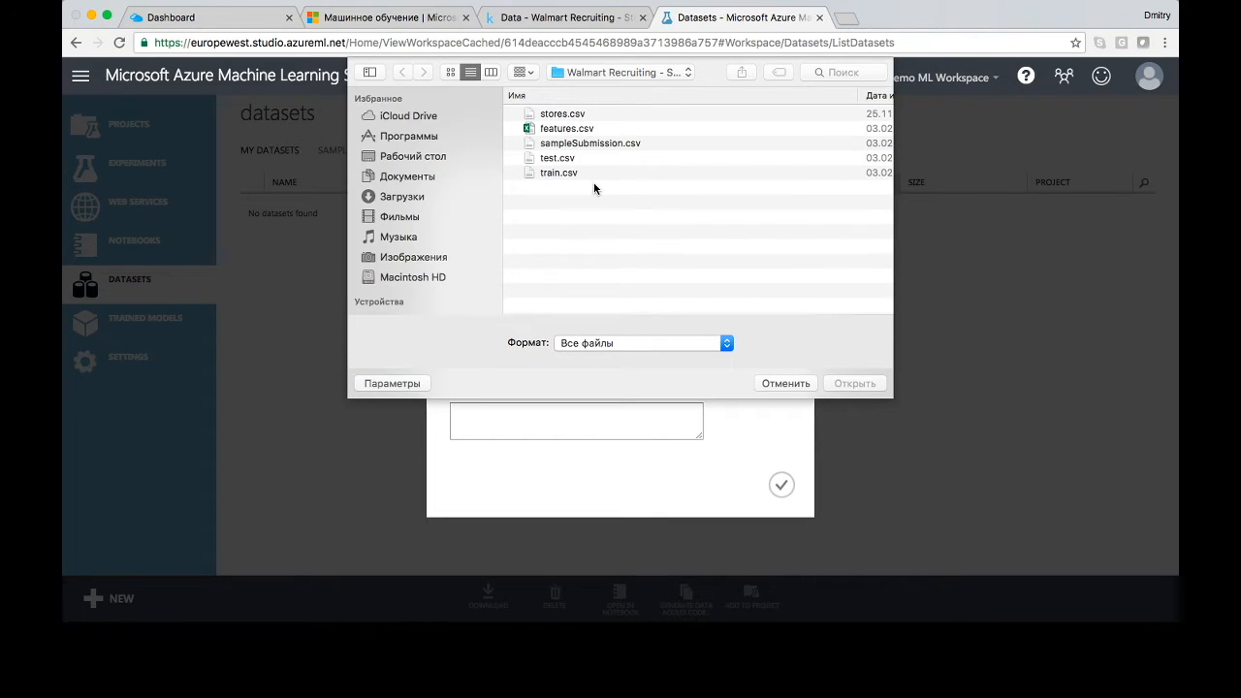
left_click(594, 174)
left_click(854, 384)
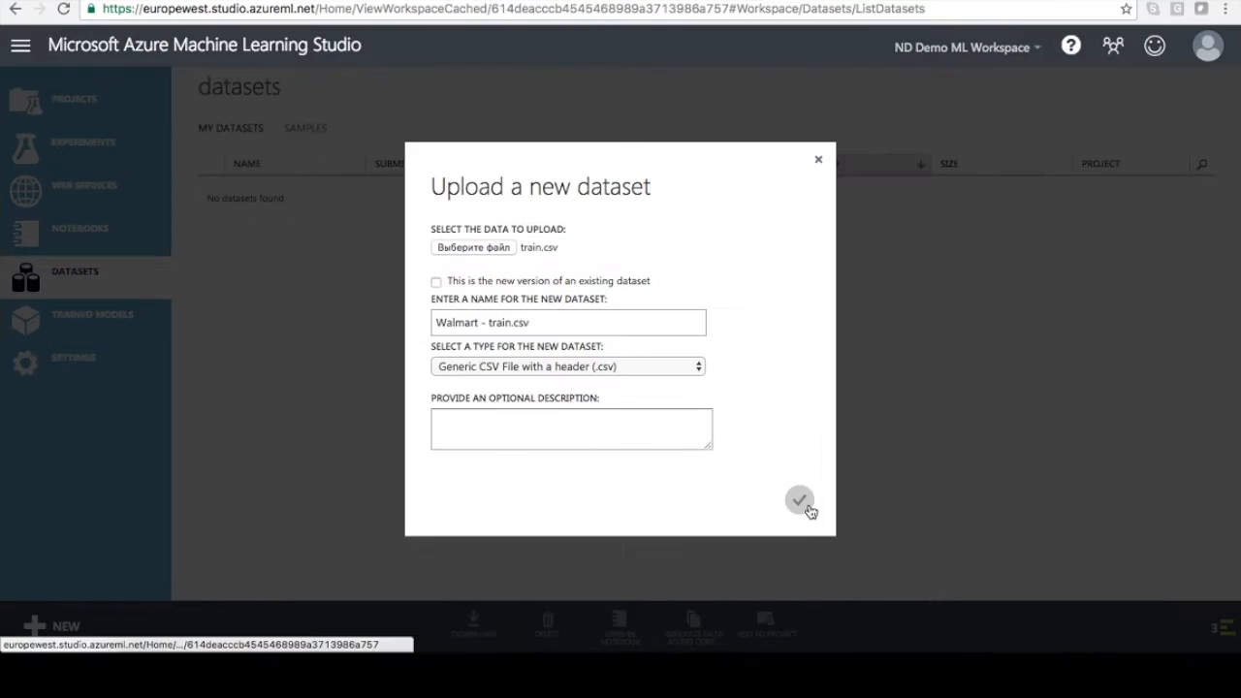
left_click_drag(487, 322, 415, 319)
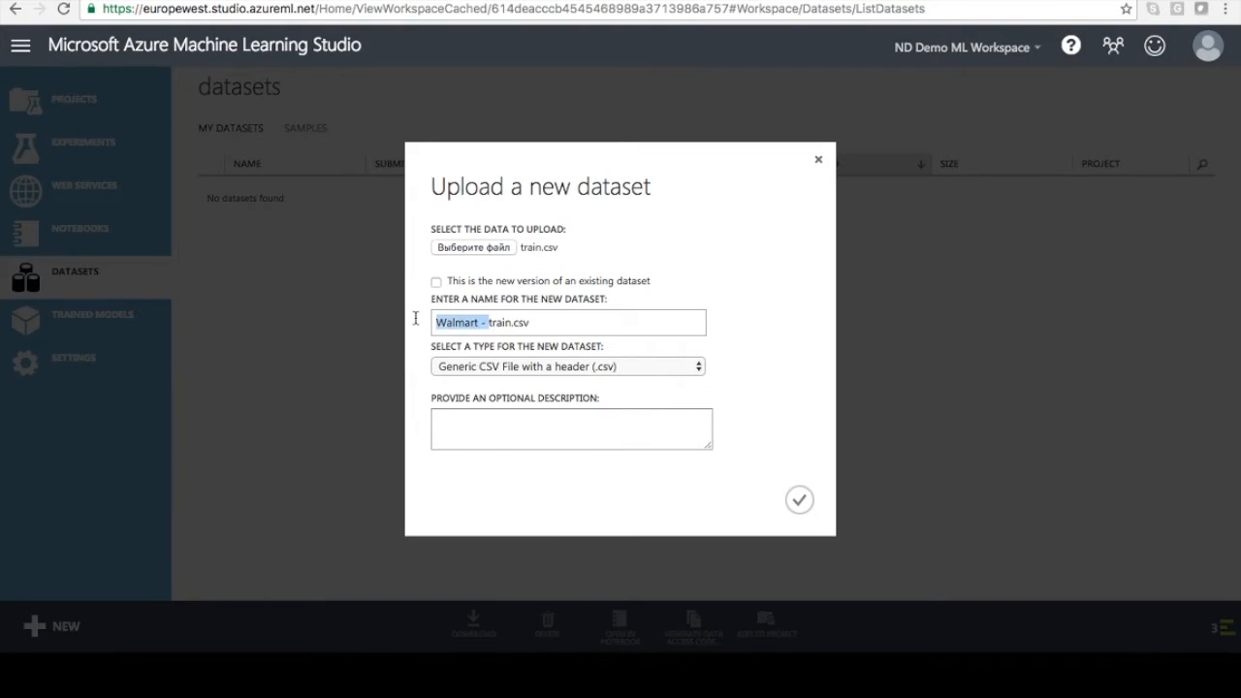
left_click(799, 500)
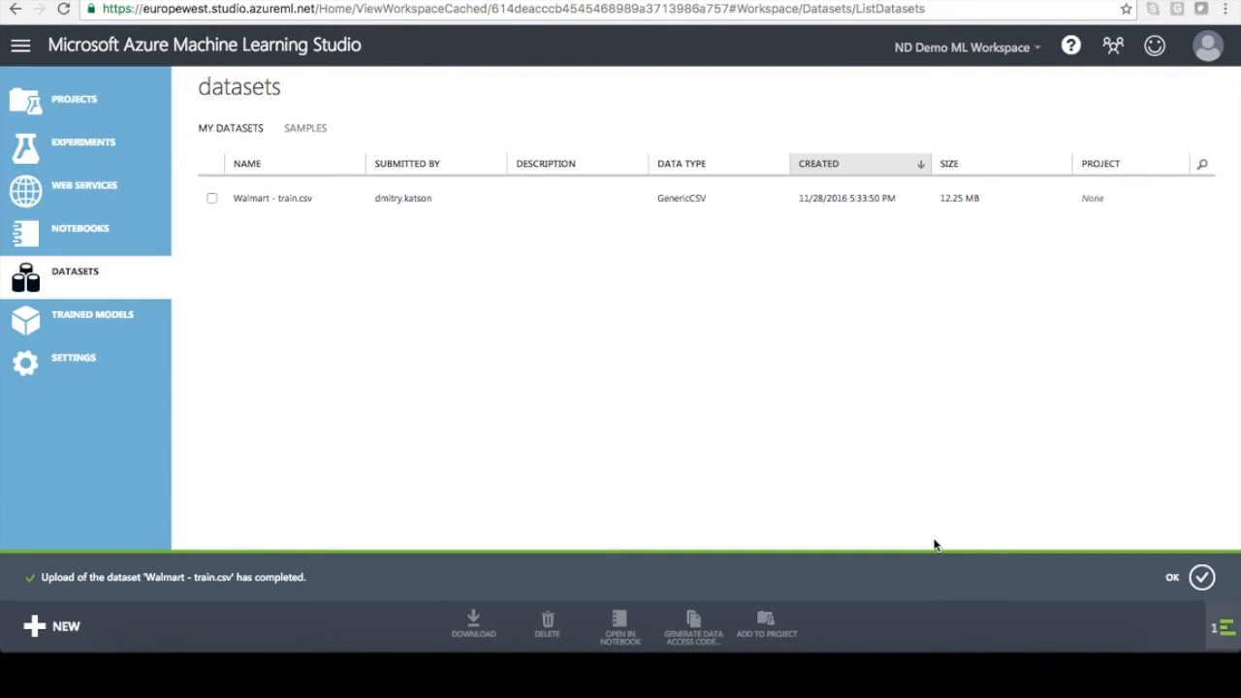
left_click(1201, 577)
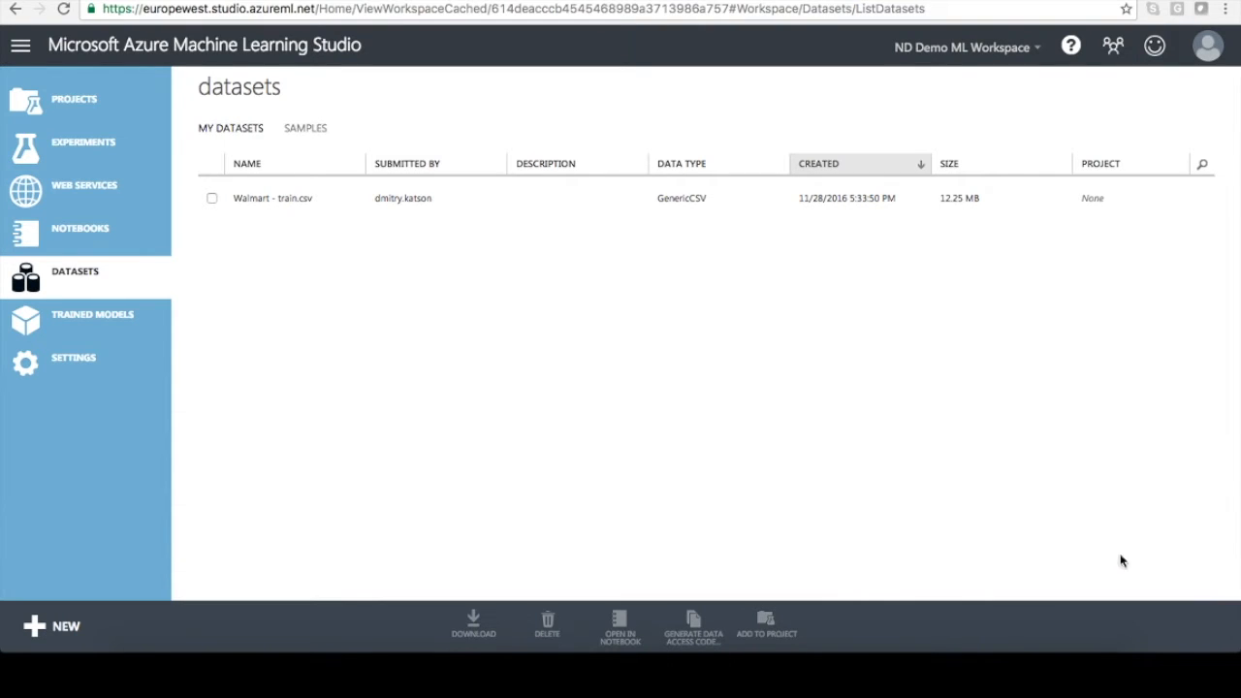
Step: Upload the features and stores files as generic CSV datasets named Walmart - features.csv and Walmart - stores.csv
left_click(61, 630)
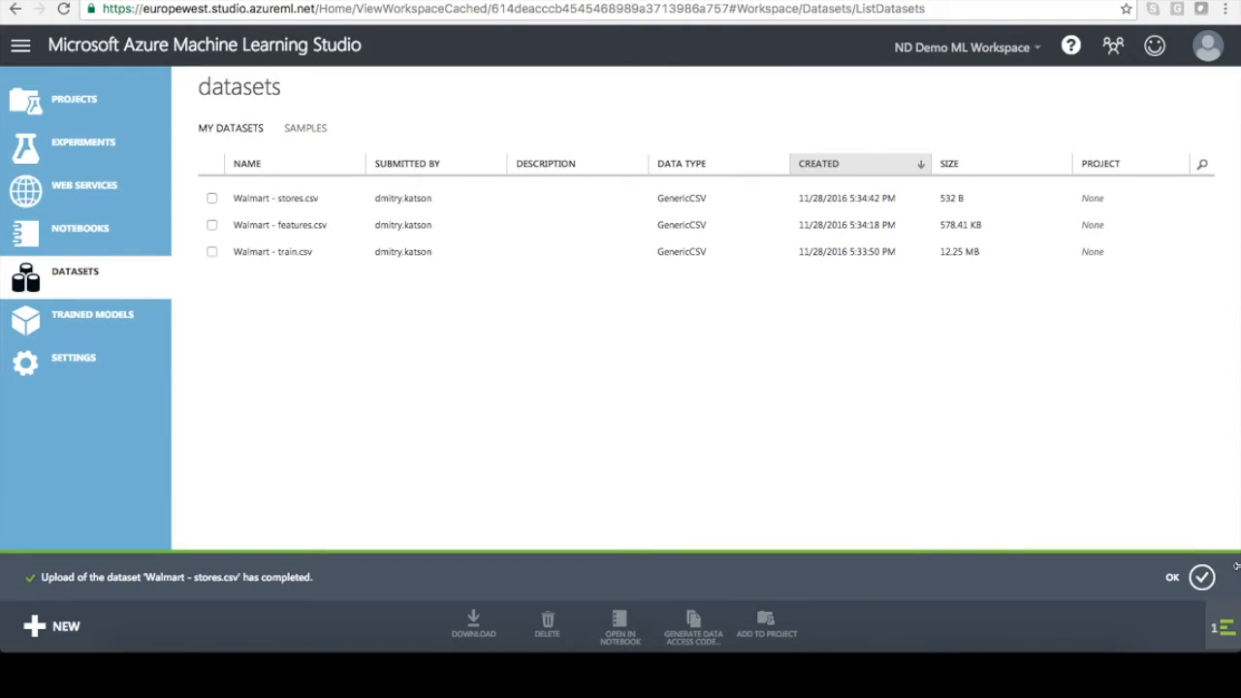
left_click(1201, 578)
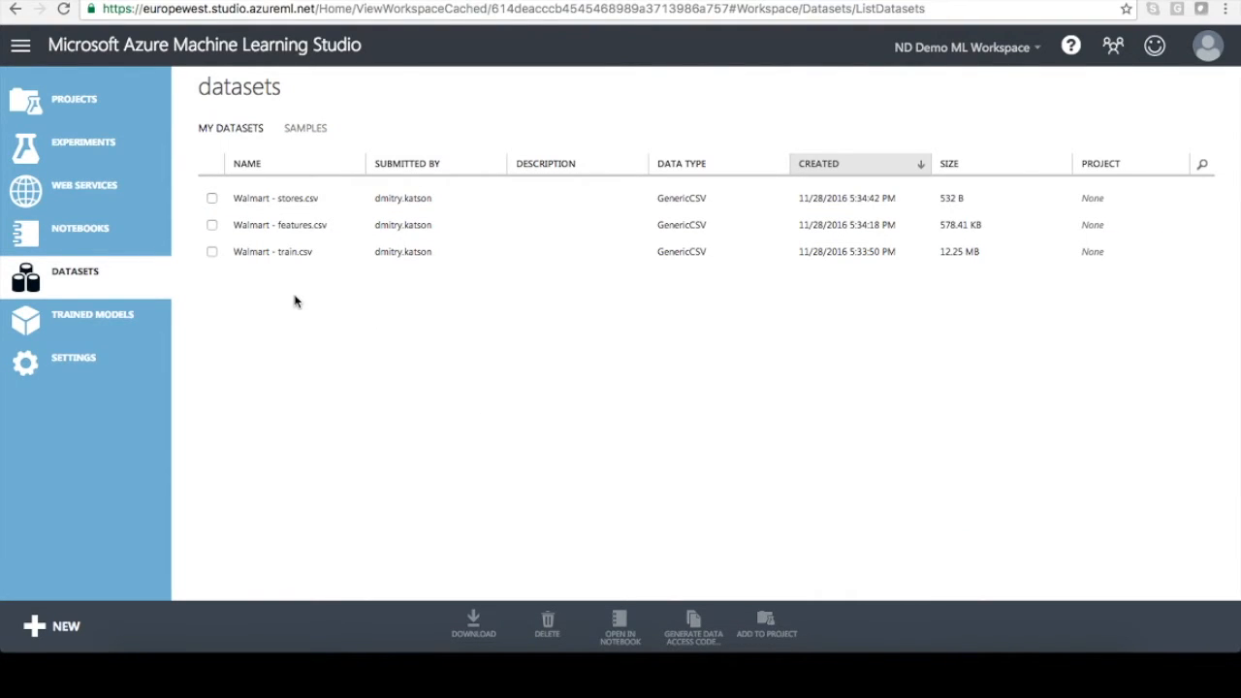
Step: Create a new blank experiment after browsing the available sample templates
left_click(82, 148)
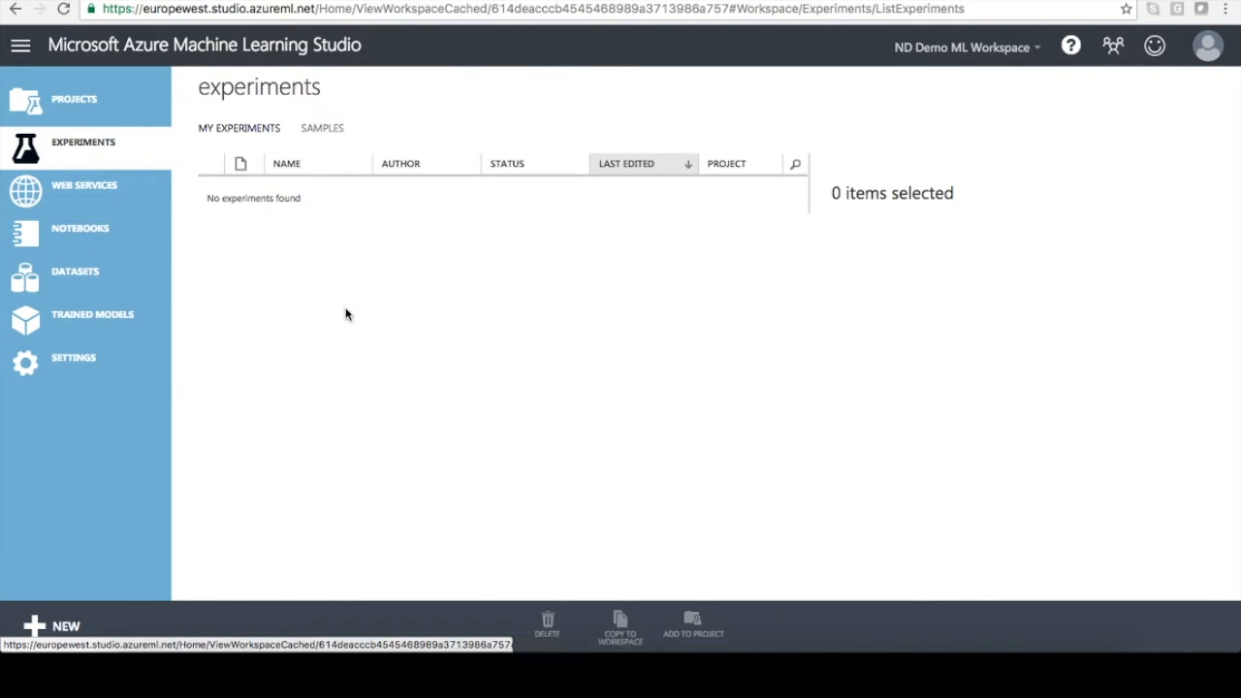
left_click(58, 623)
mouse_move(664, 401)
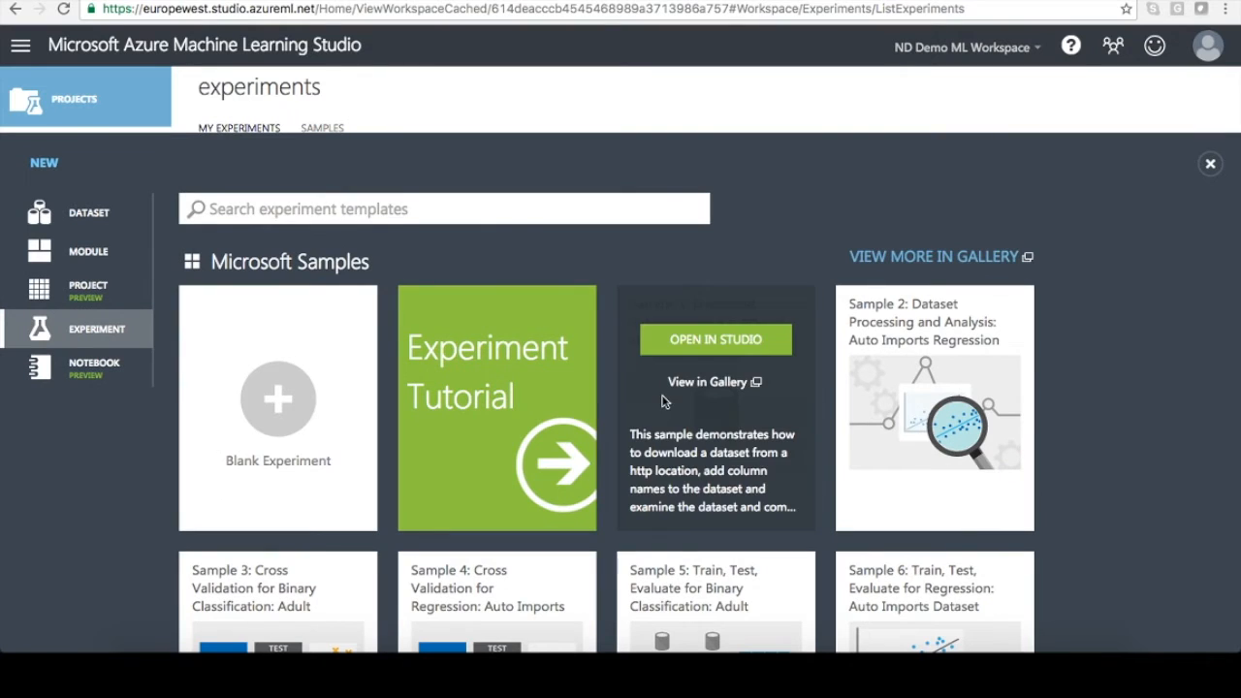
scroll(665, 401, "down", 8)
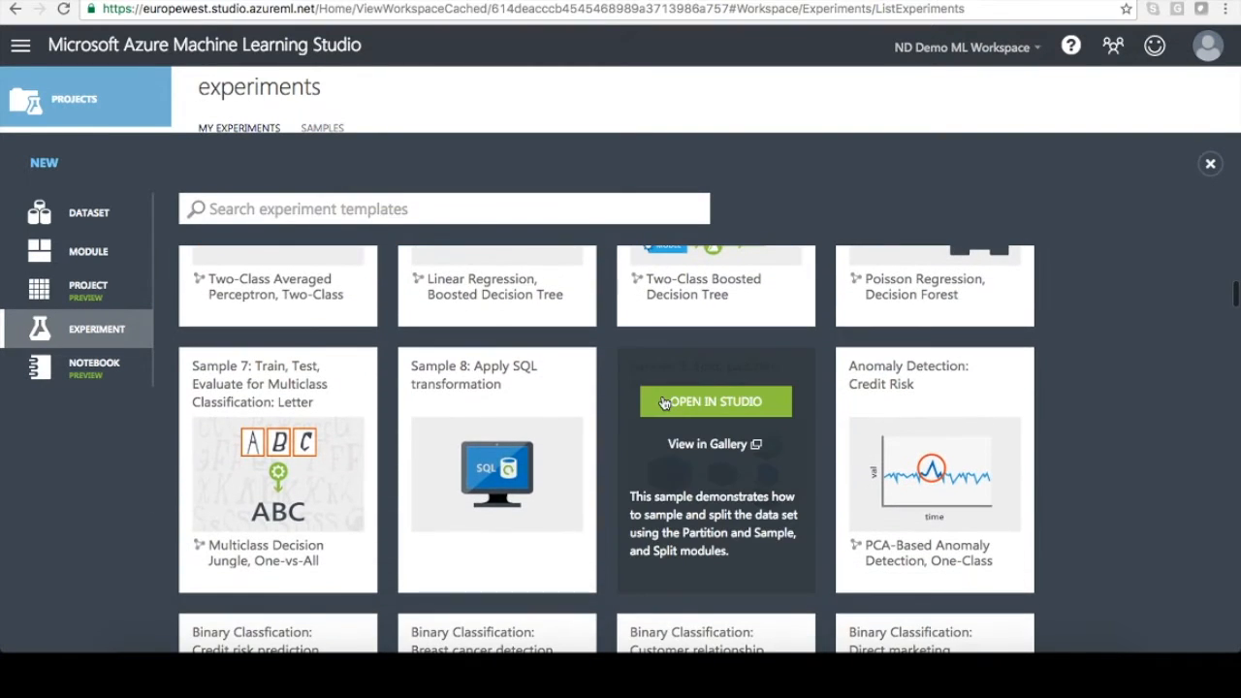
scroll(665, 401, "up", 8)
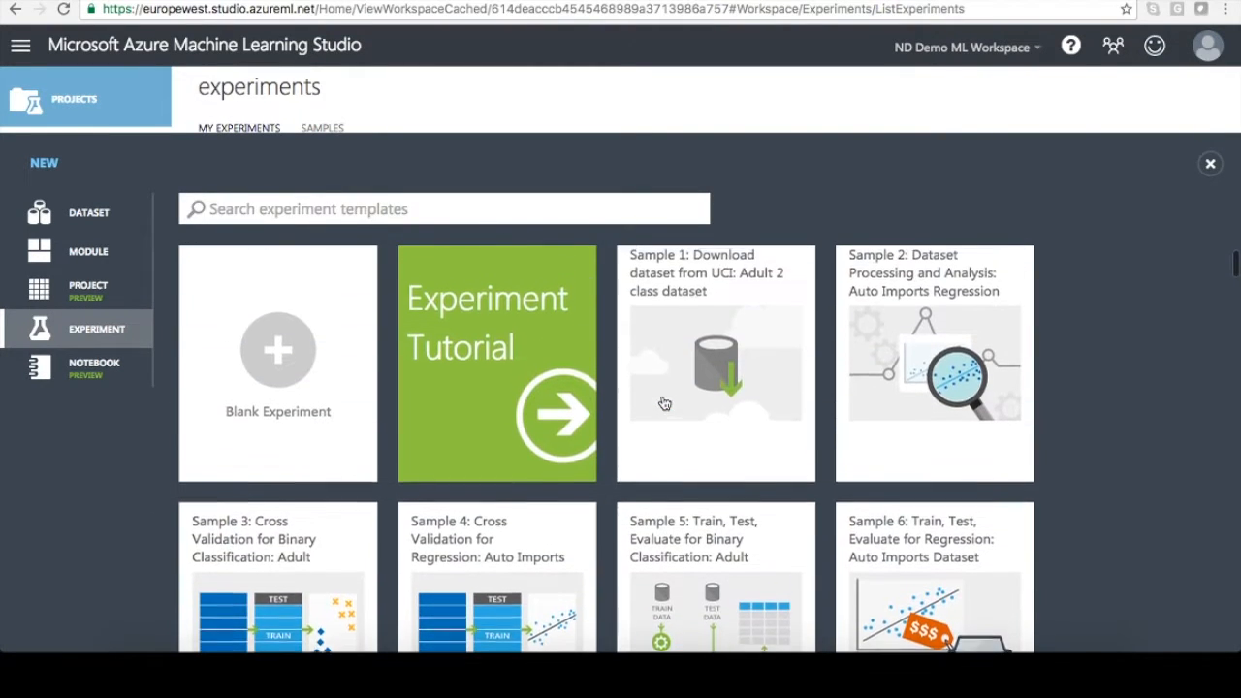
left_click(278, 358)
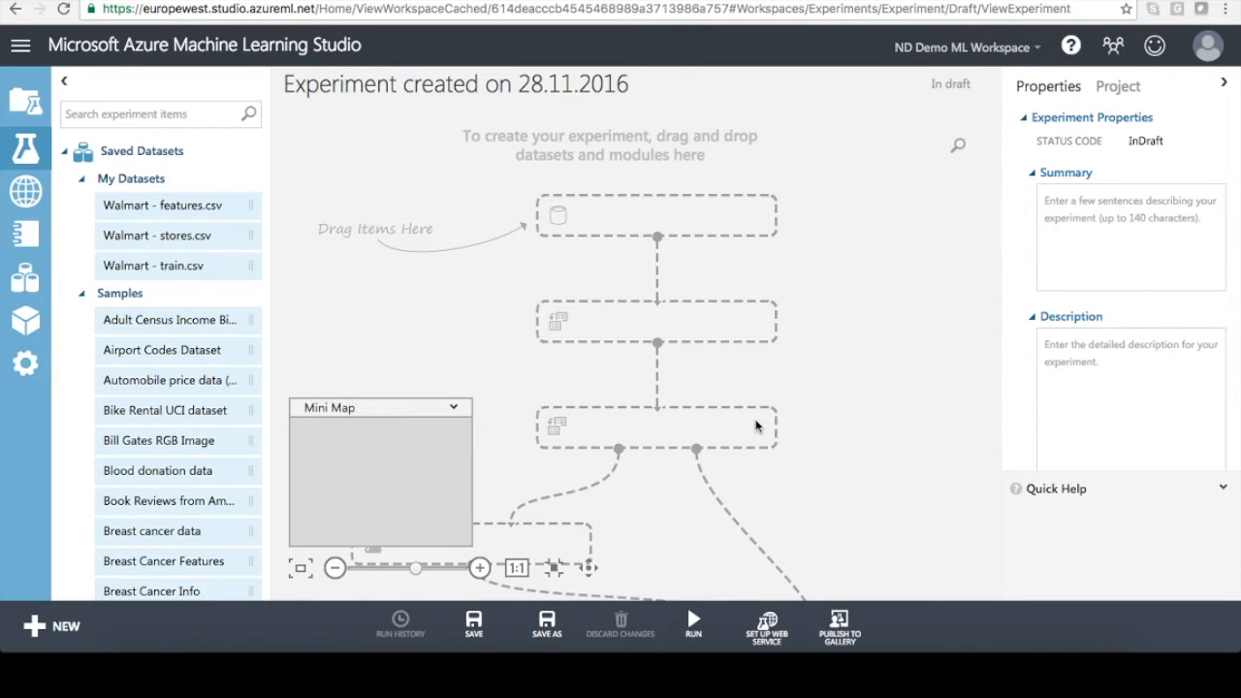
Step: Rename the experiment Walmart Store Sales Forecasting and place the Walmart train, features and stores datasets side by side on the canvas
left_click_drag(628, 85, 279, 91)
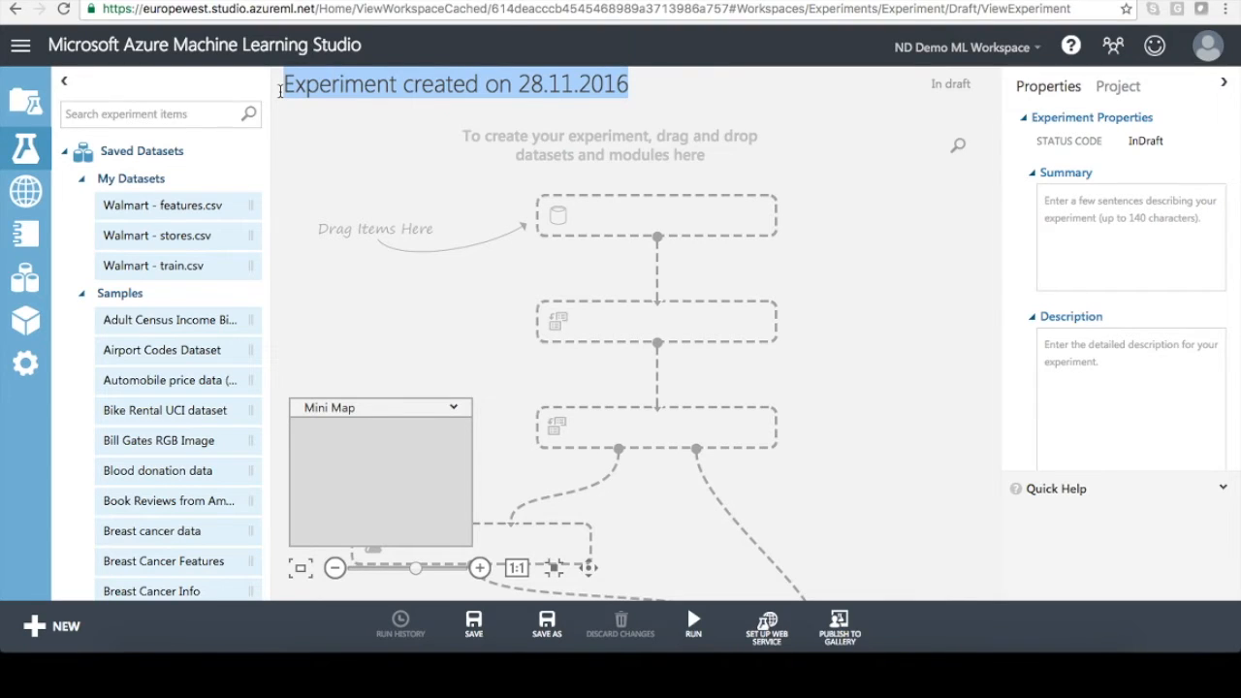
type("Walmart Store Sales Forecasting")
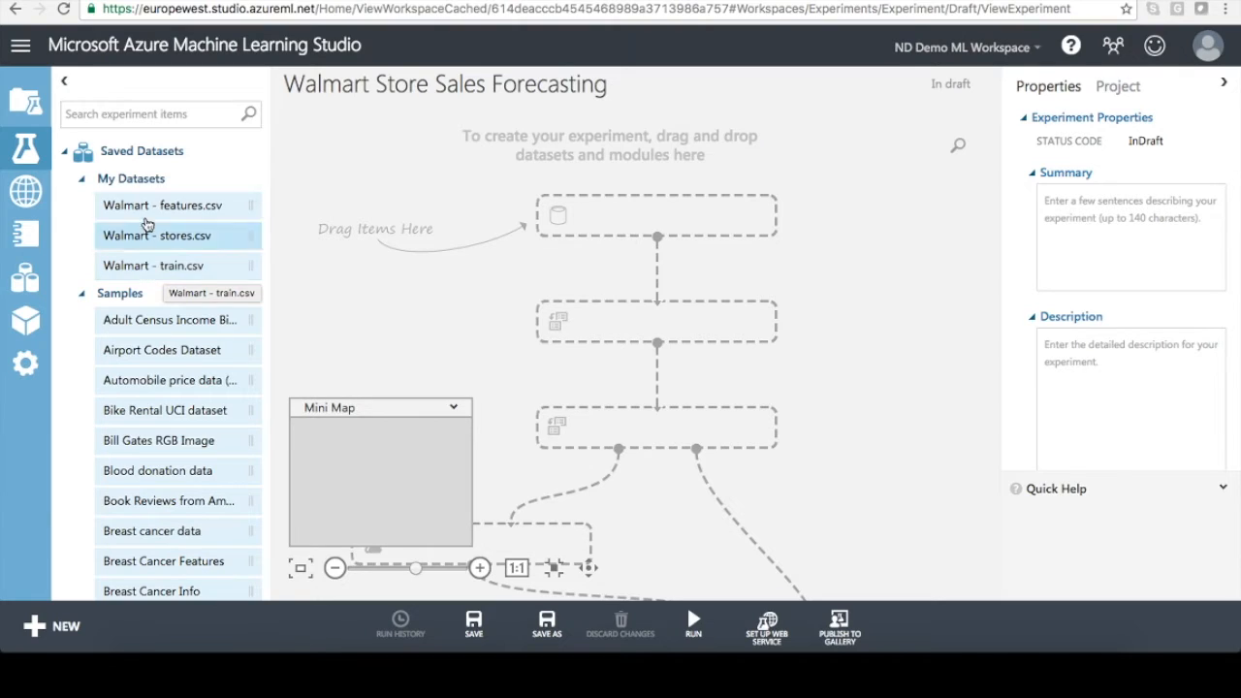
left_click_drag(145, 267, 430, 216)
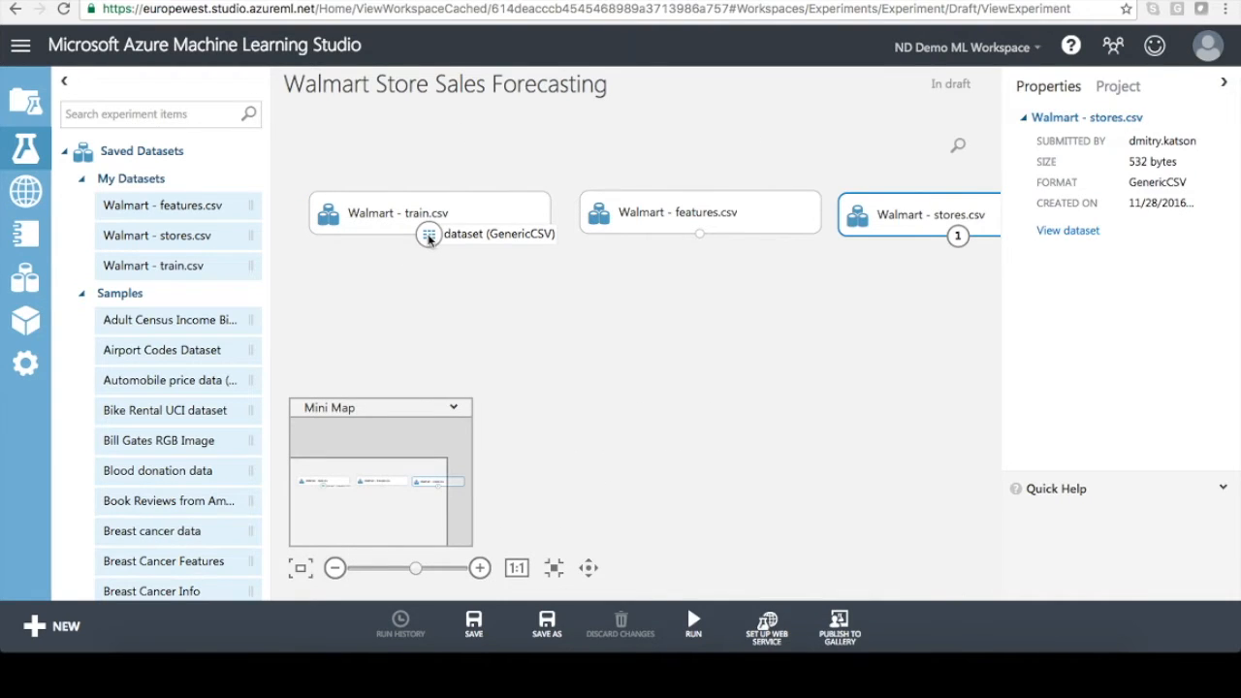
Step: Visualize the Walmart - train.csv dataset and examine the statistics of its Date, Weekly_Sales and IsHoliday columns
left_click(429, 238)
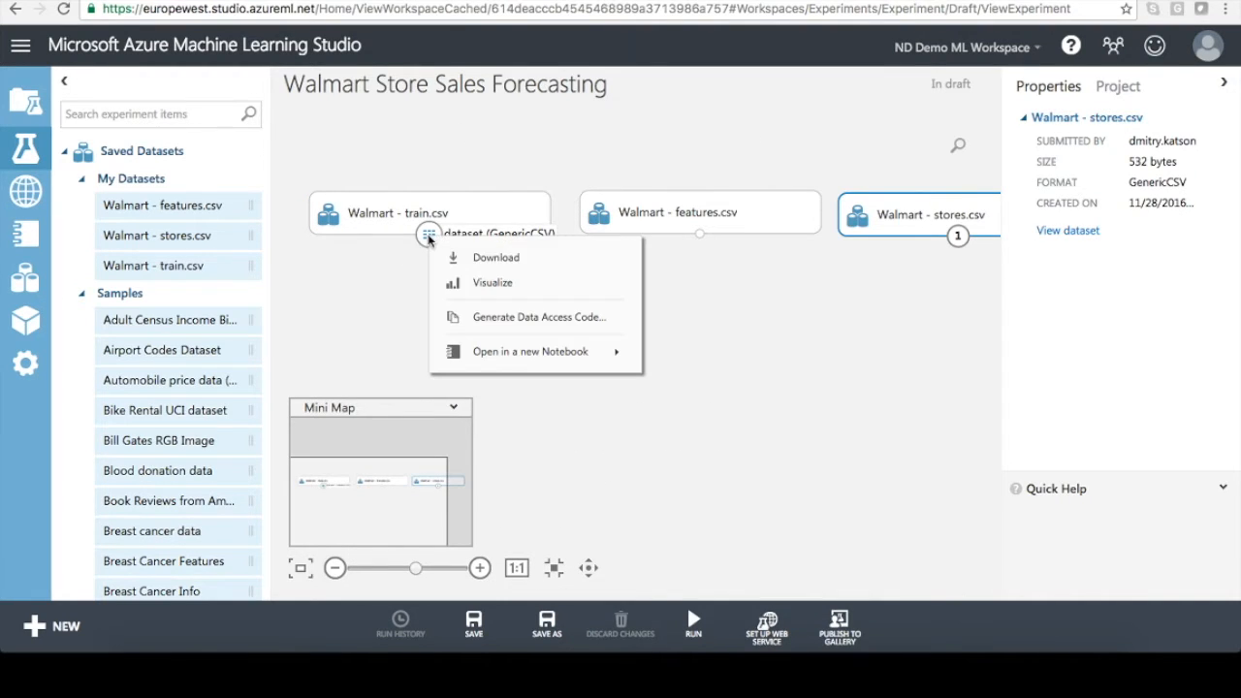
left_click(495, 283)
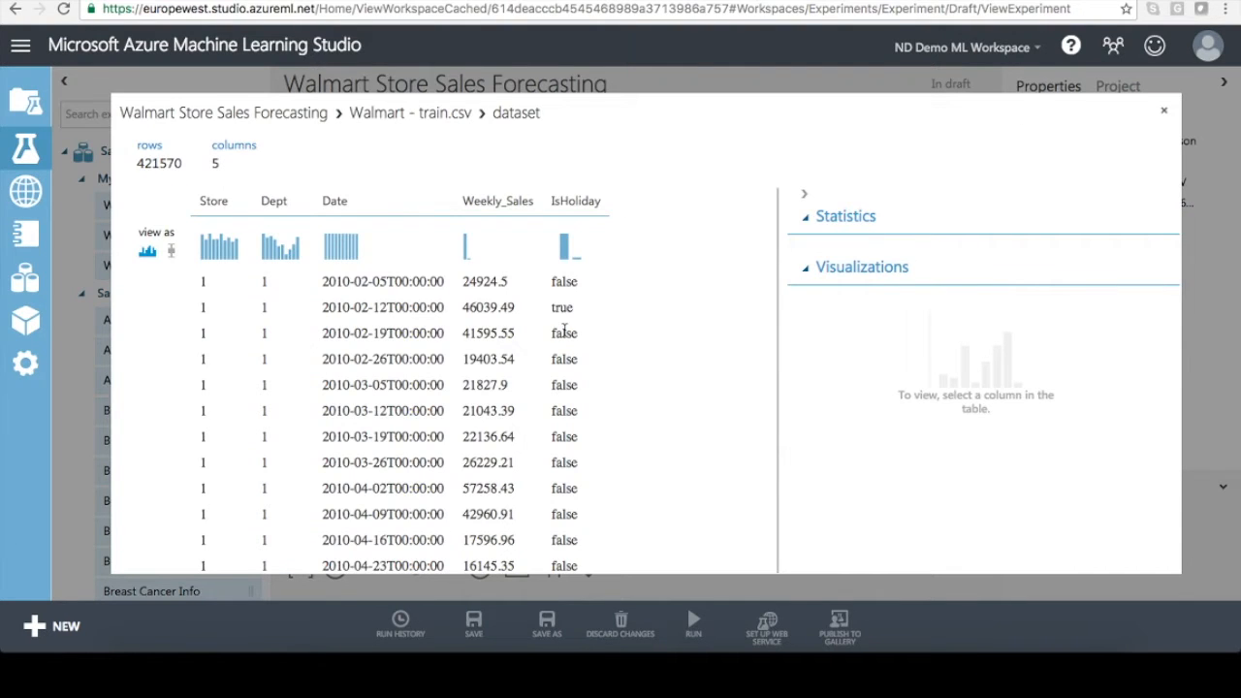
scroll(564, 331, "down", 2)
scroll(568, 329, "up", 2)
left_click(372, 264)
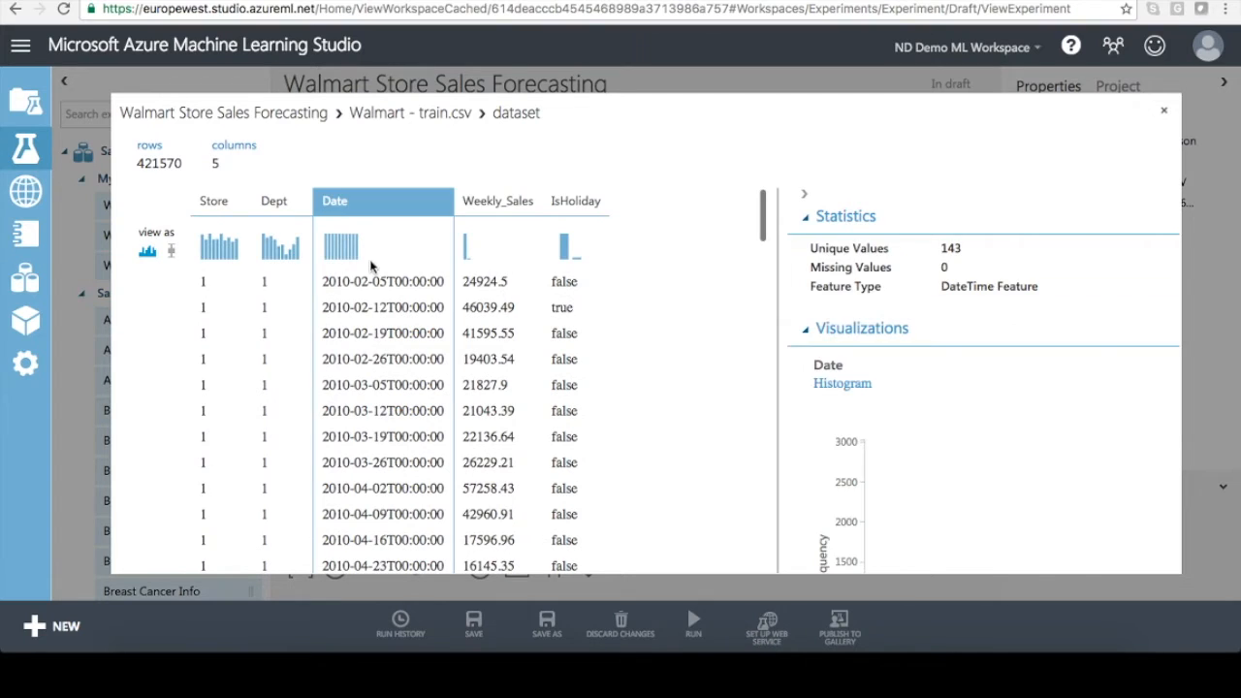
left_click(498, 279)
left_click(574, 279)
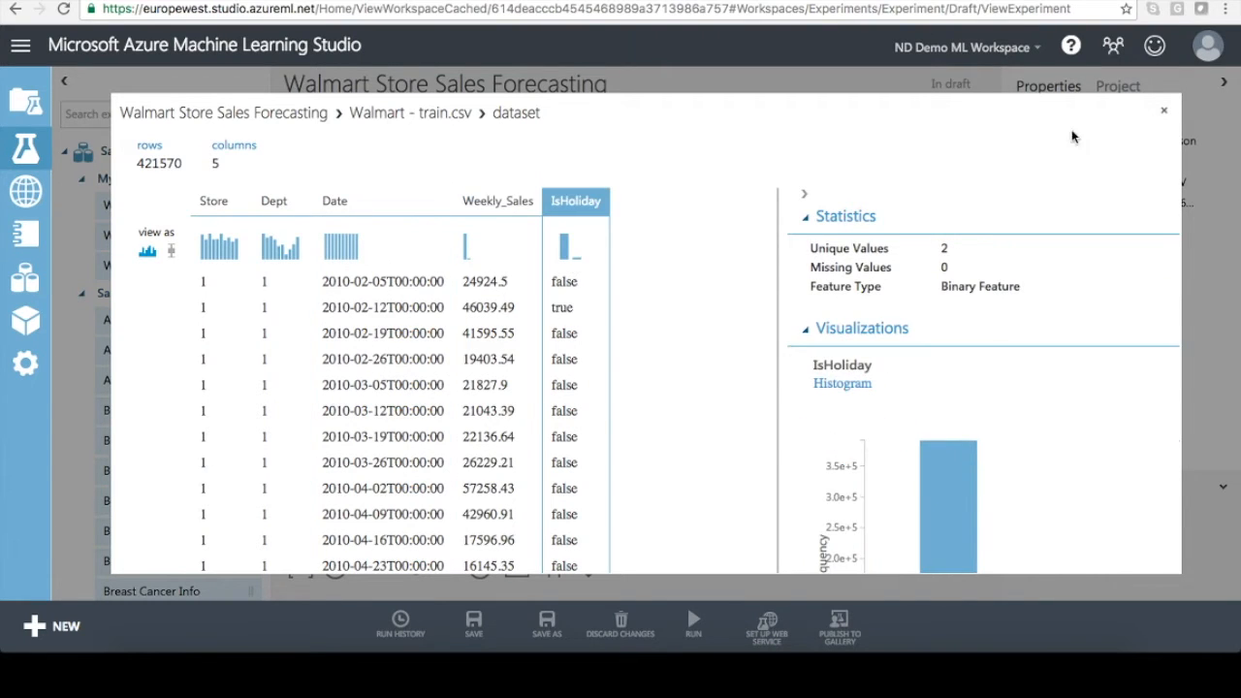
left_click(1166, 114)
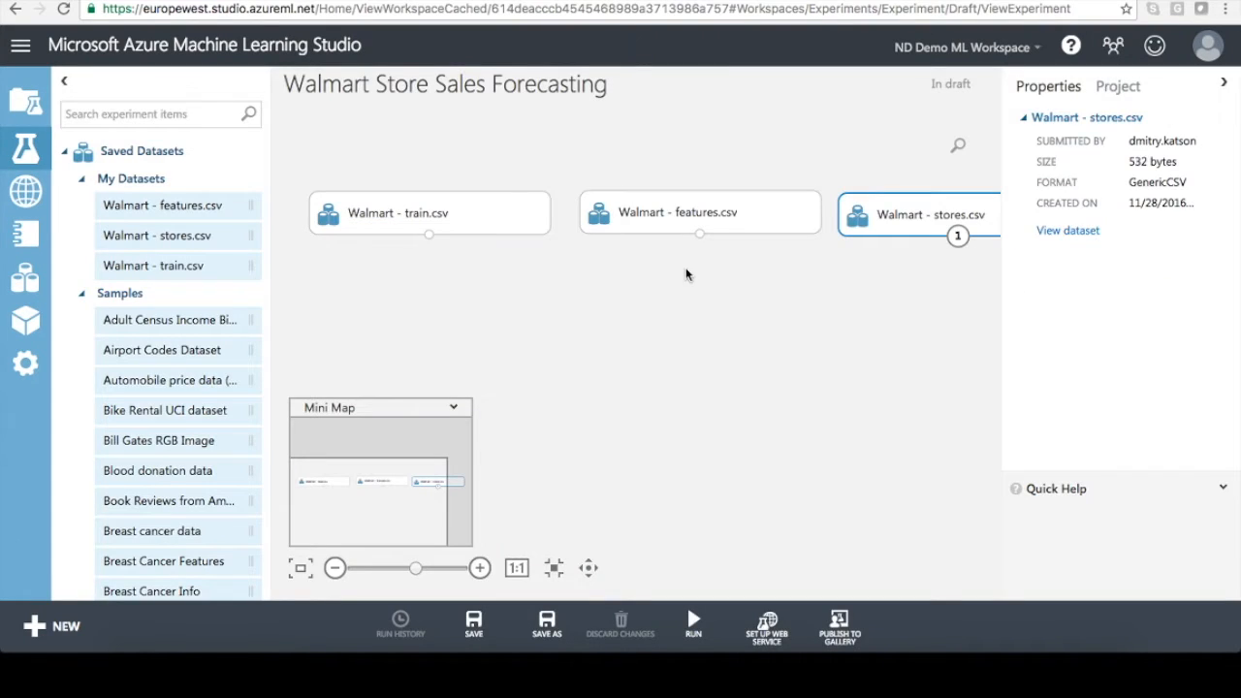
Step: Visualize the Walmart - features.csv dataset and examine its Store, Date, Temperature and Fuel_Price statistics and the remaining columns through IsHoliday
right_click(699, 238)
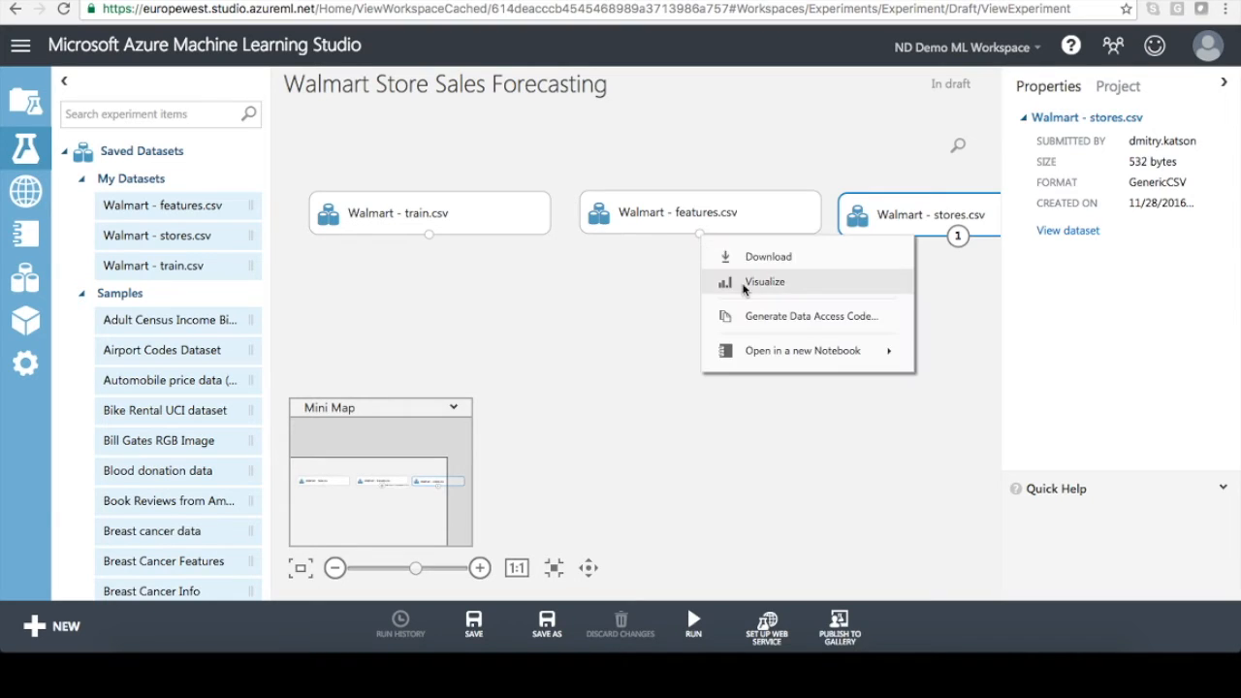
left_click(742, 281)
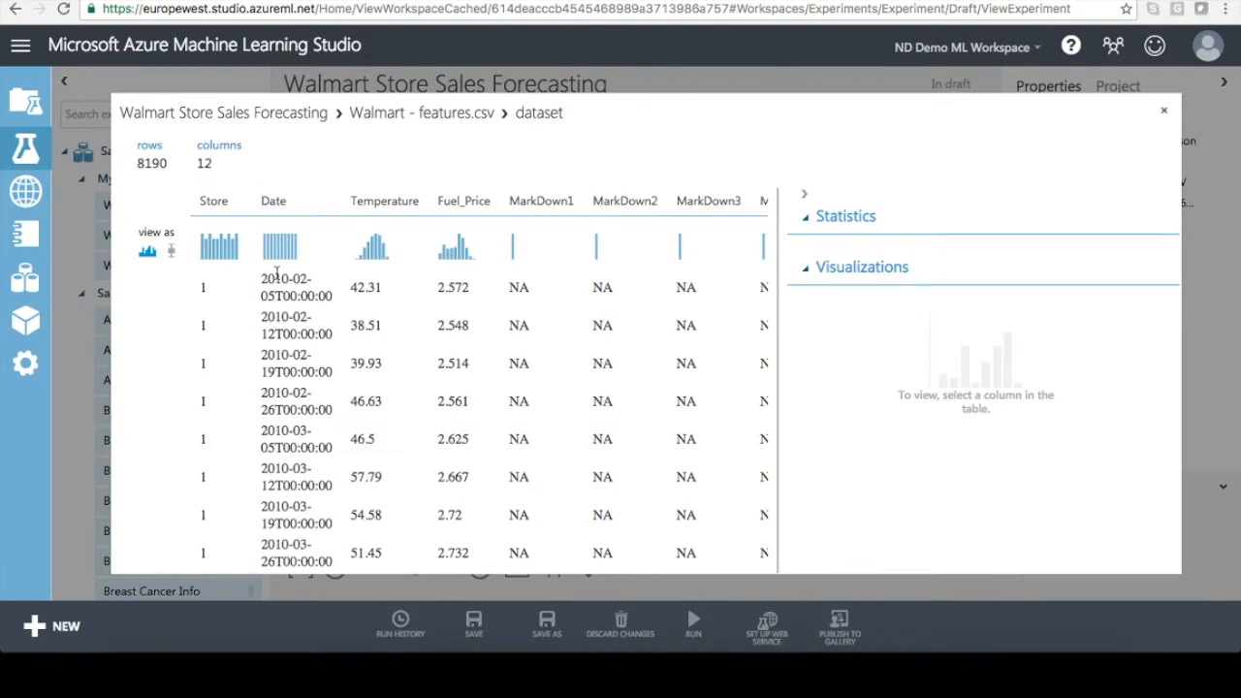
left_click(216, 326)
left_click(300, 316)
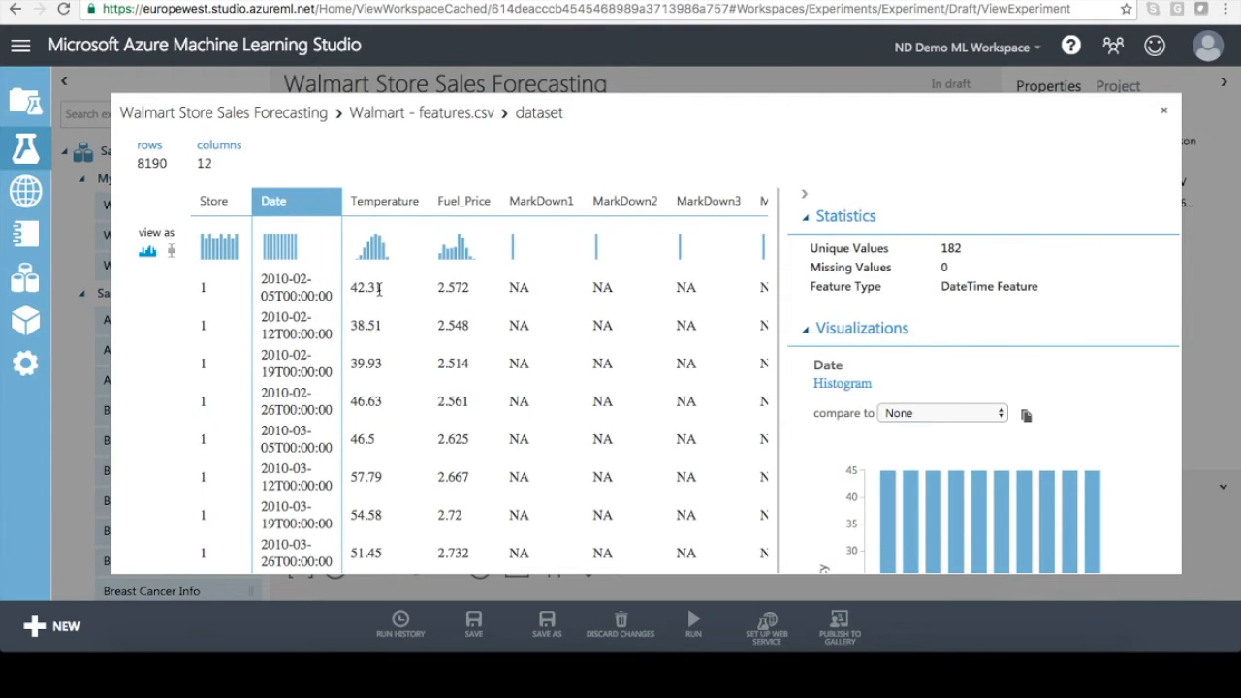
left_click(374, 289)
left_click(460, 283)
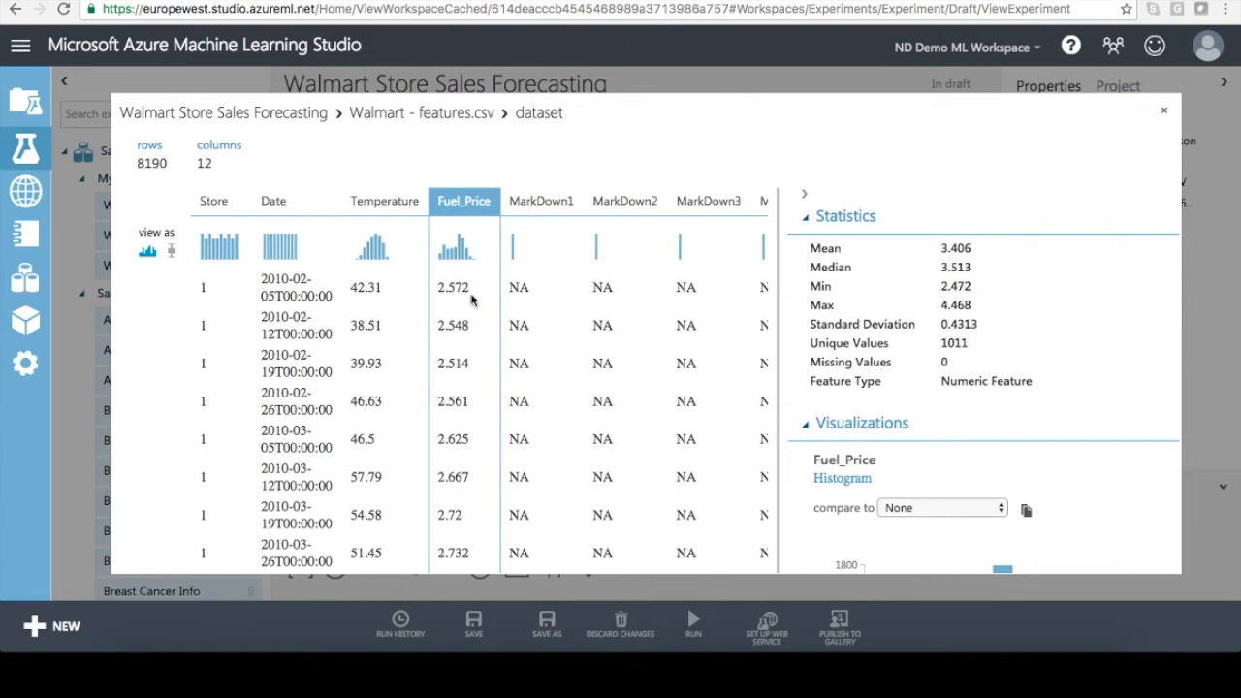
scroll(594, 305, "right", 5)
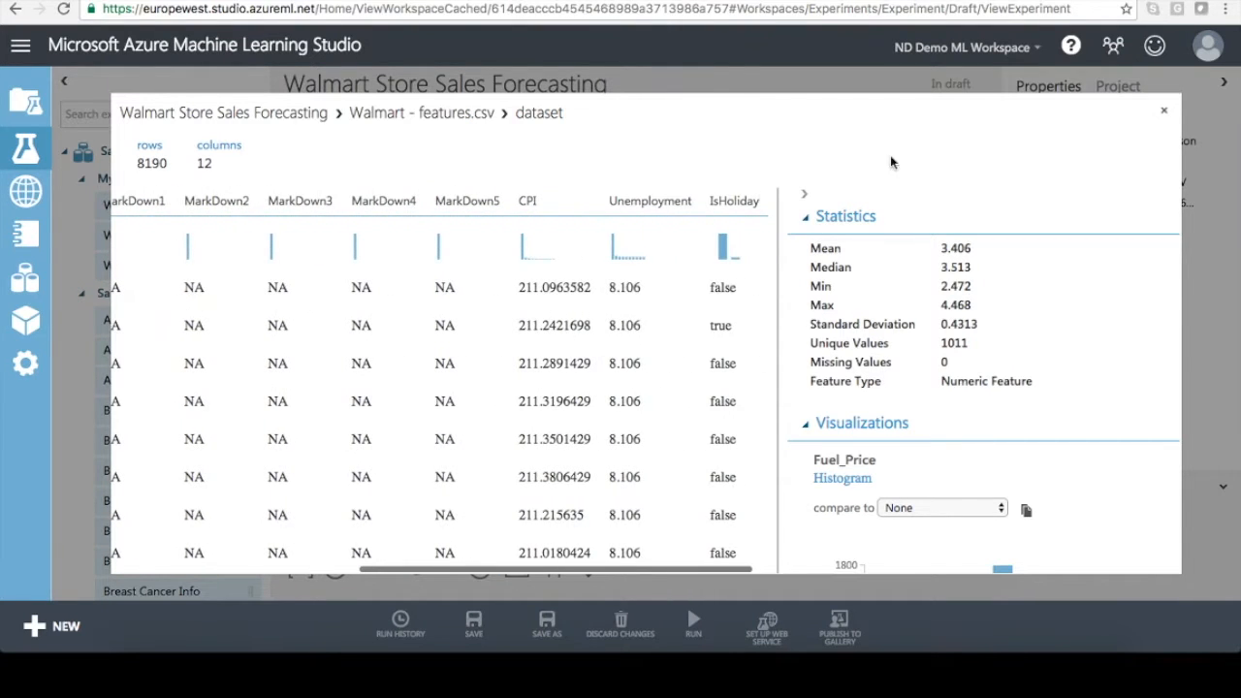
left_click(1163, 110)
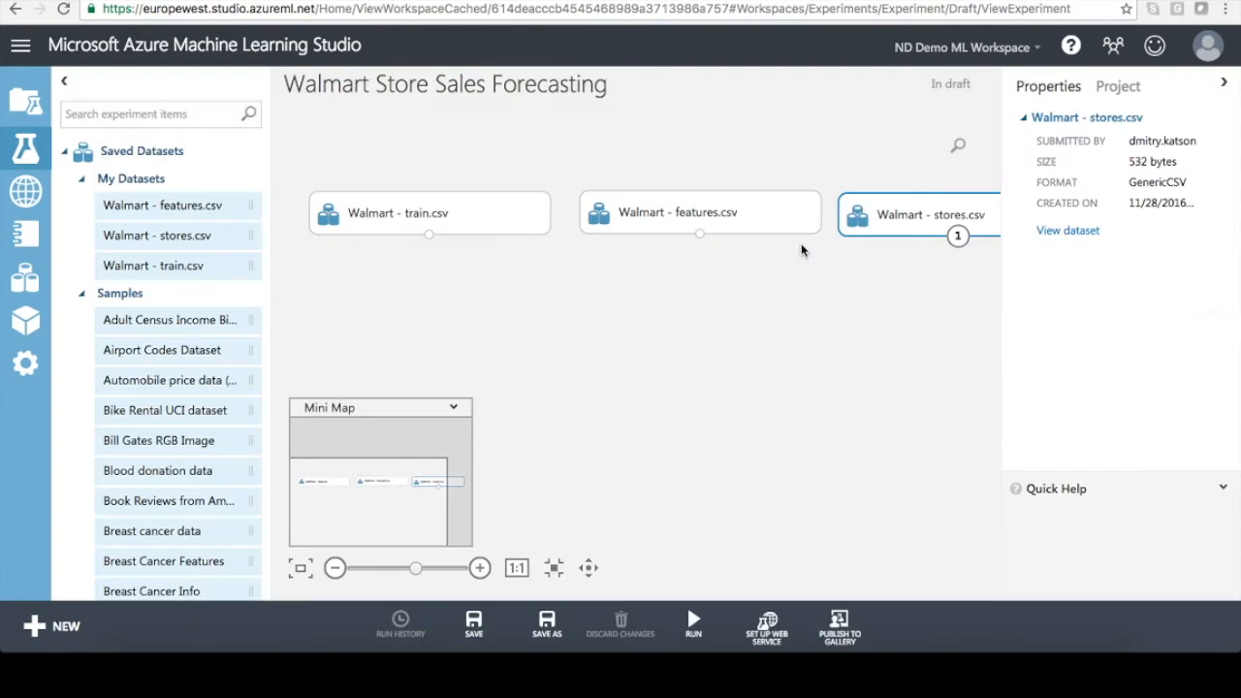
Step: Visualize the Walmart - stores.csv dataset and examine the statistics of its Type and Size columns
right_click(958, 236)
left_click(988, 281)
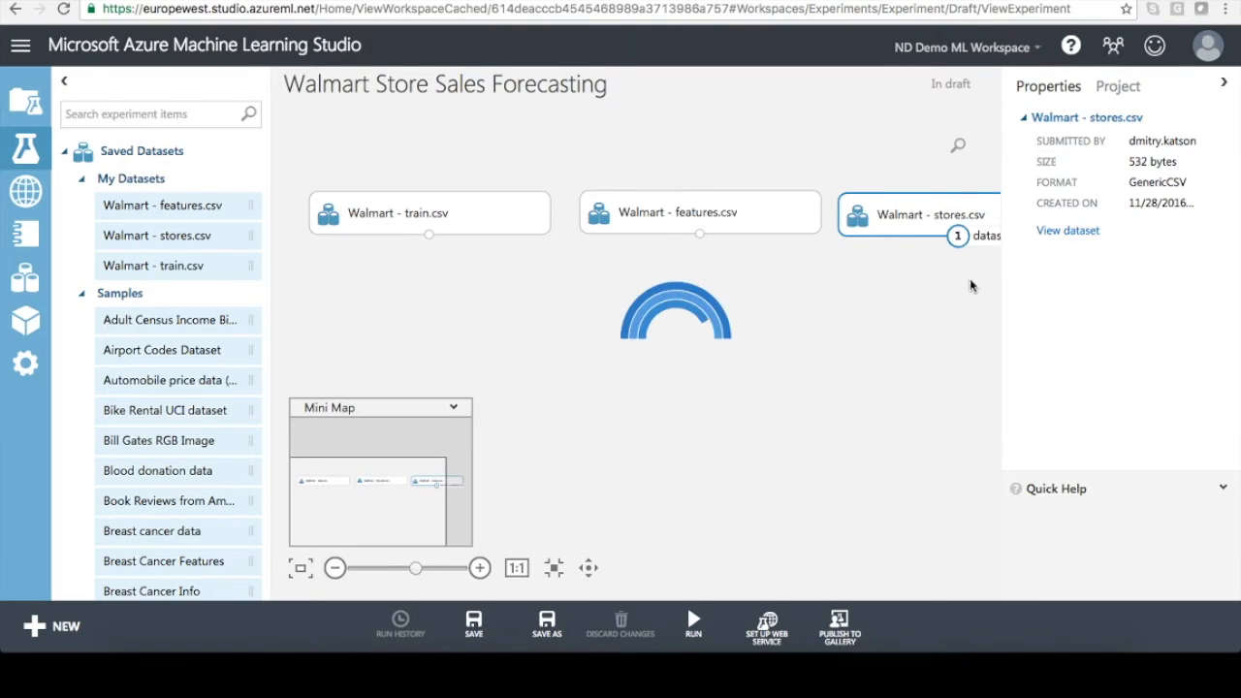
left_click(270, 291)
left_click(349, 292)
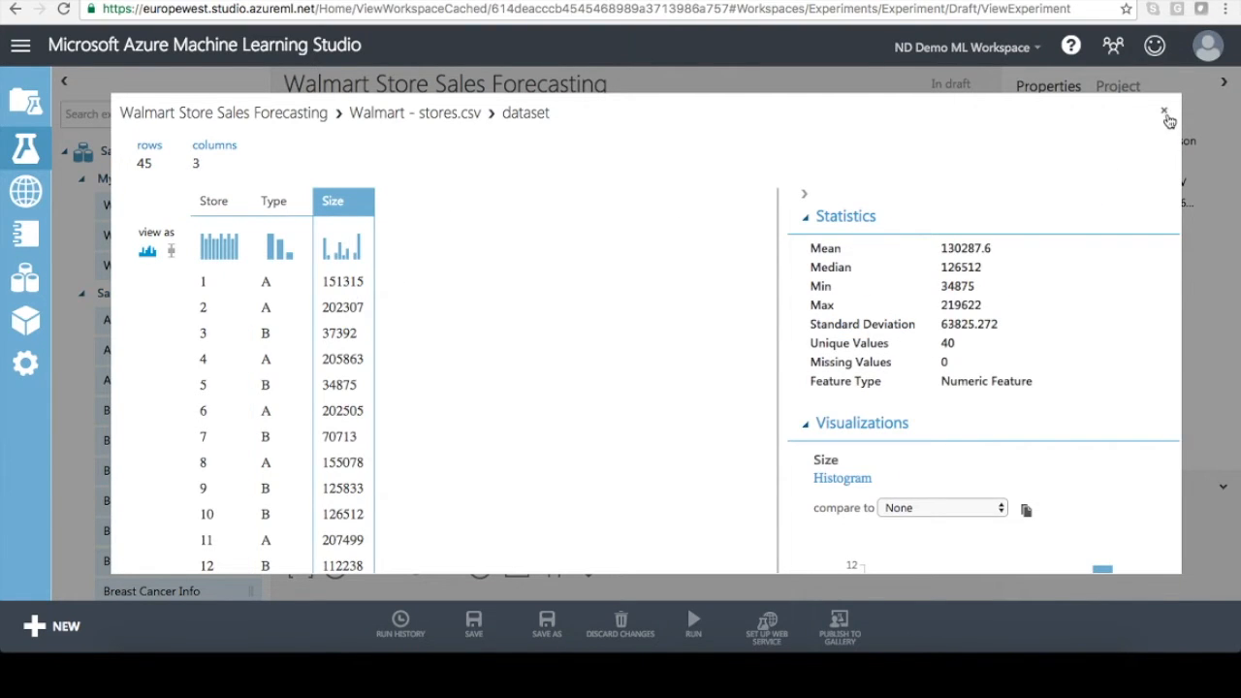
left_click(1164, 112)
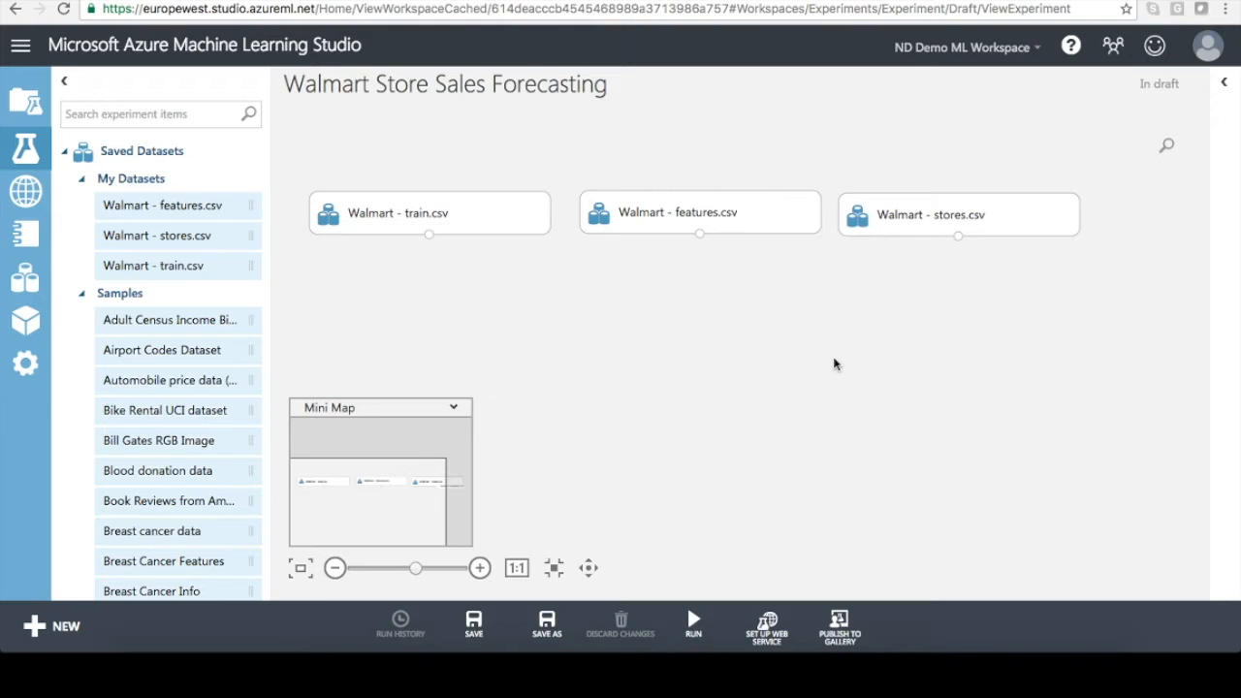
Step: Reopen the Walmart - features.csv visualization and review which of the Store, Date, Temperature and Fuel_Price columns to keep
left_click(734, 226)
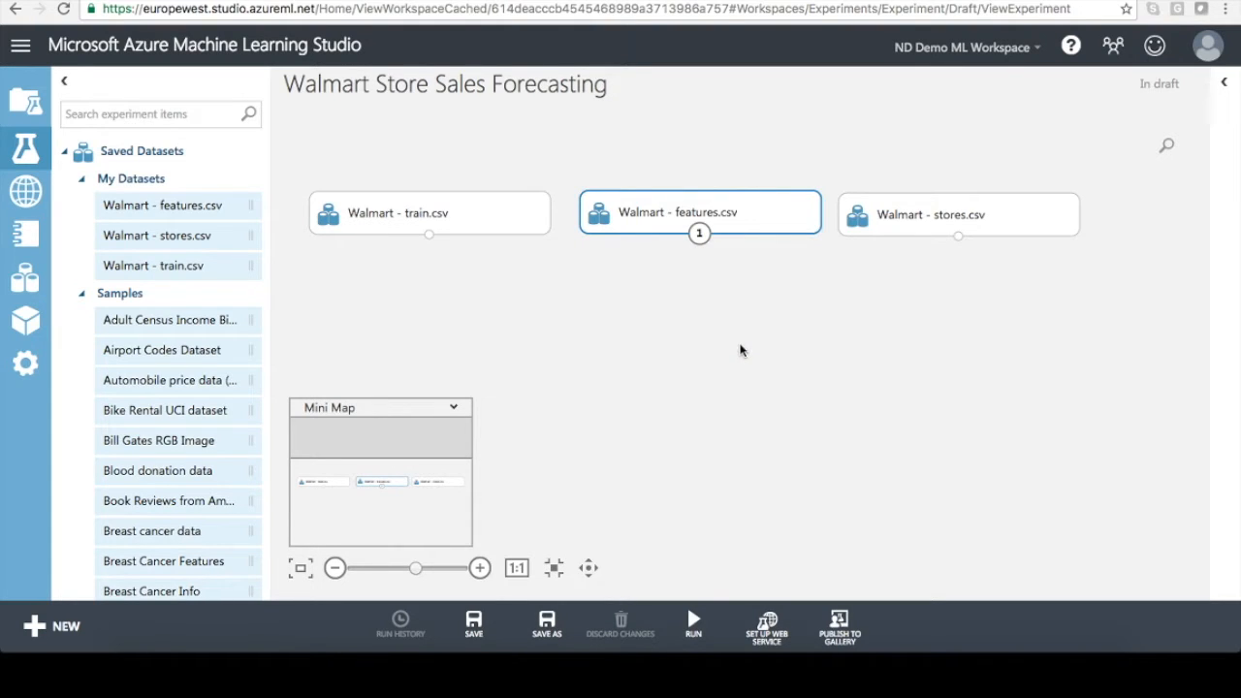
left_click(699, 232)
left_click(767, 284)
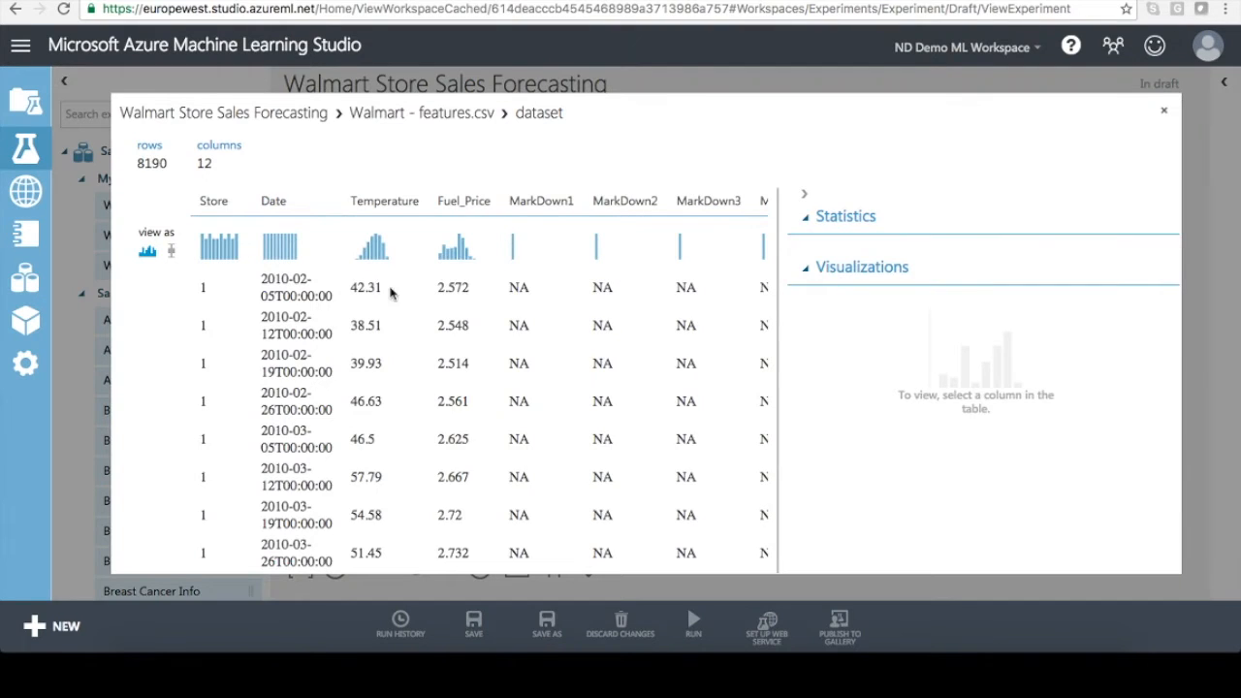
left_click(218, 299)
left_click(291, 301)
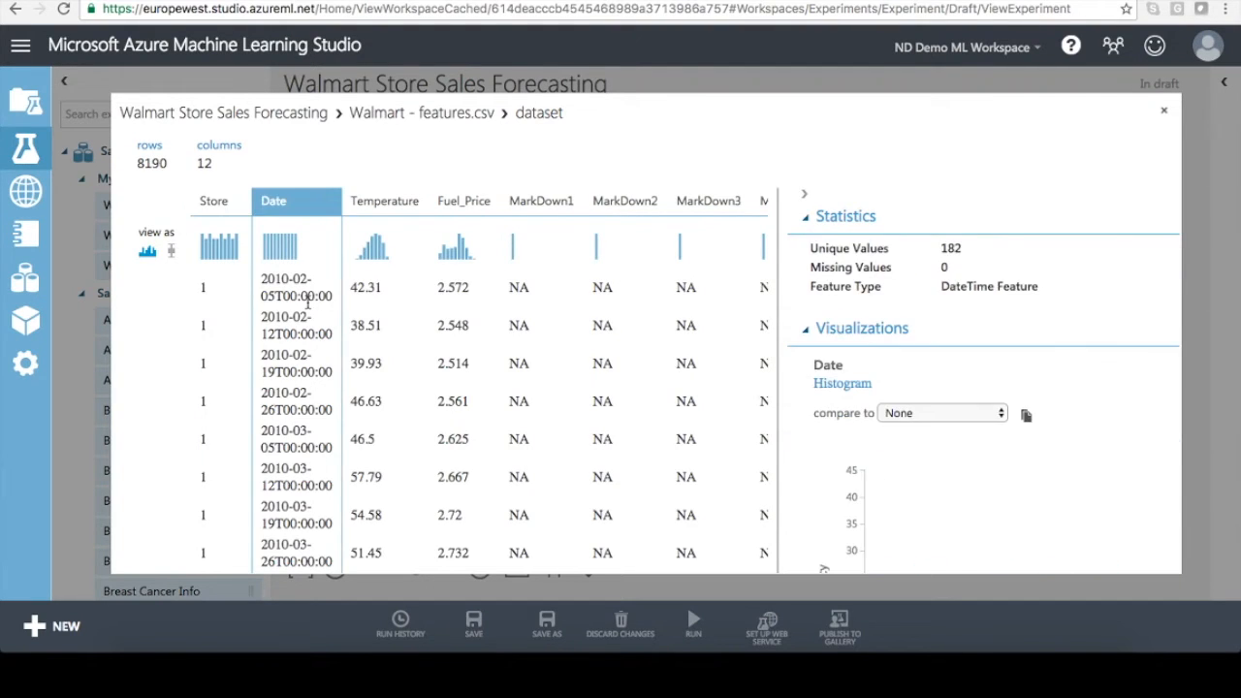
left_click(412, 307)
left_click(465, 303)
left_click(1164, 110)
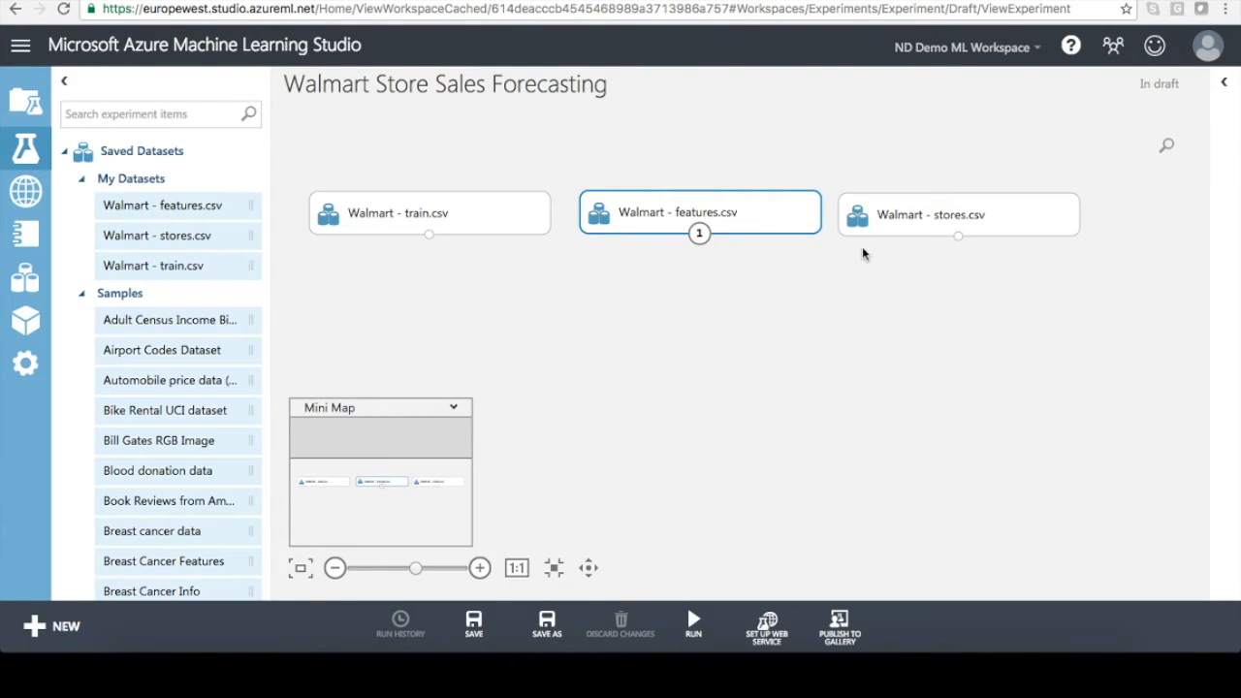
Step: Visualize Walmart - train.csv again and check its Store and Date columns as possible join keys
left_click(454, 215)
right_click(428, 237)
left_click(474, 286)
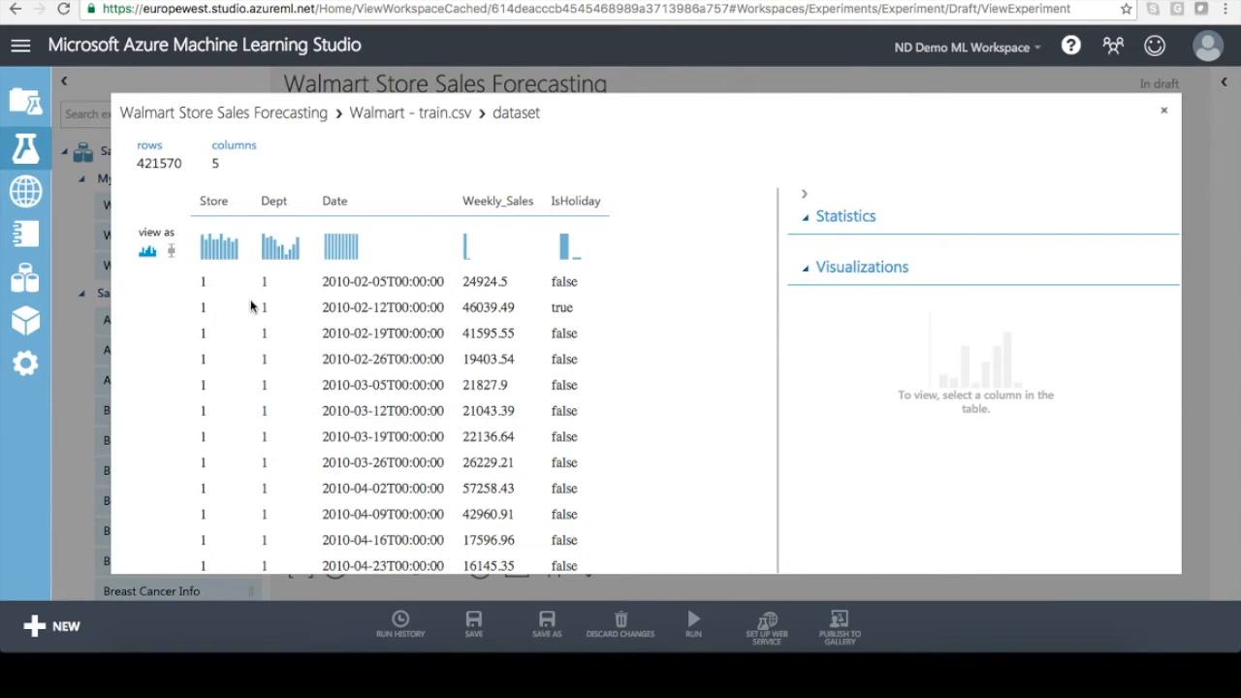
left_click(215, 298)
left_click(370, 296)
left_click(203, 282)
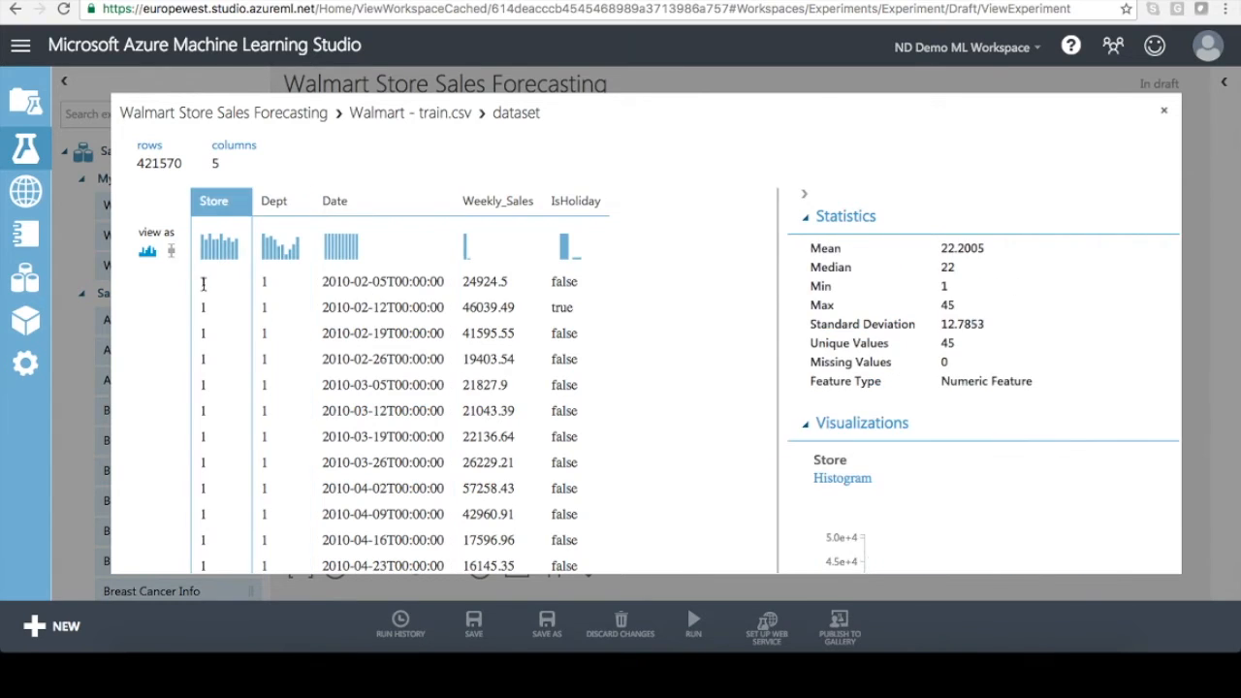
left_click(1165, 111)
Step: Visualize Walmart - stores.csv again and check its Store column as a possible join key
left_click(957, 236)
left_click(995, 284)
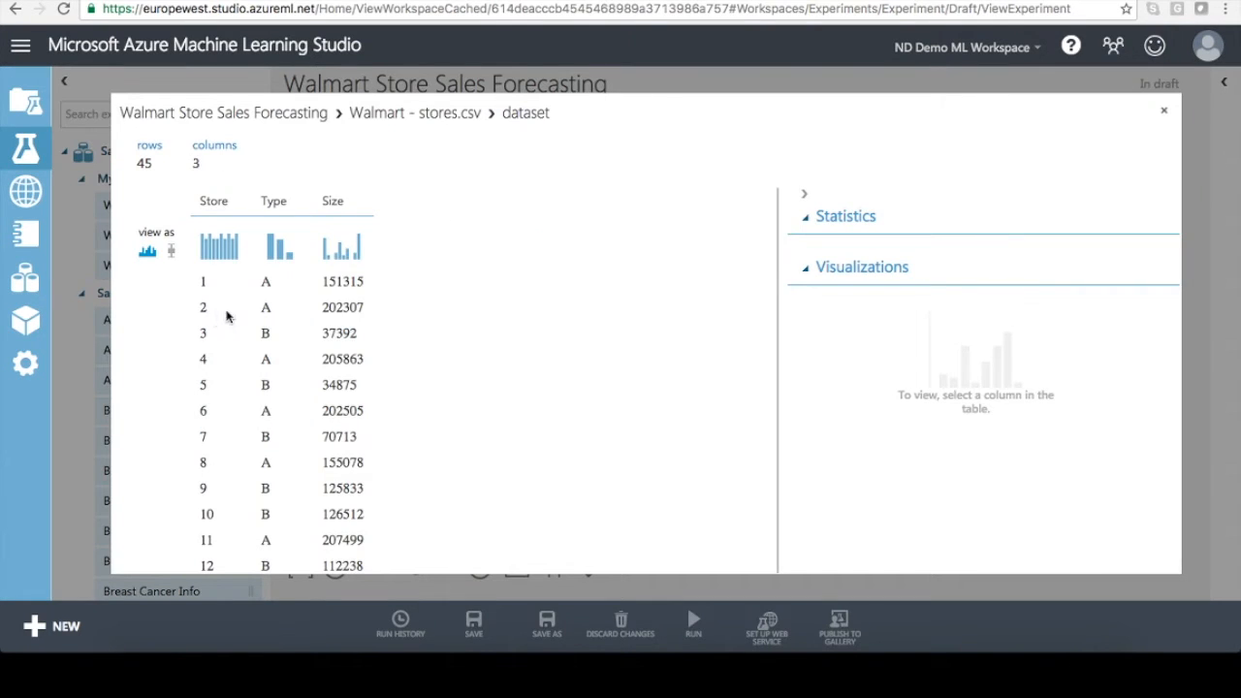
left_click(1164, 111)
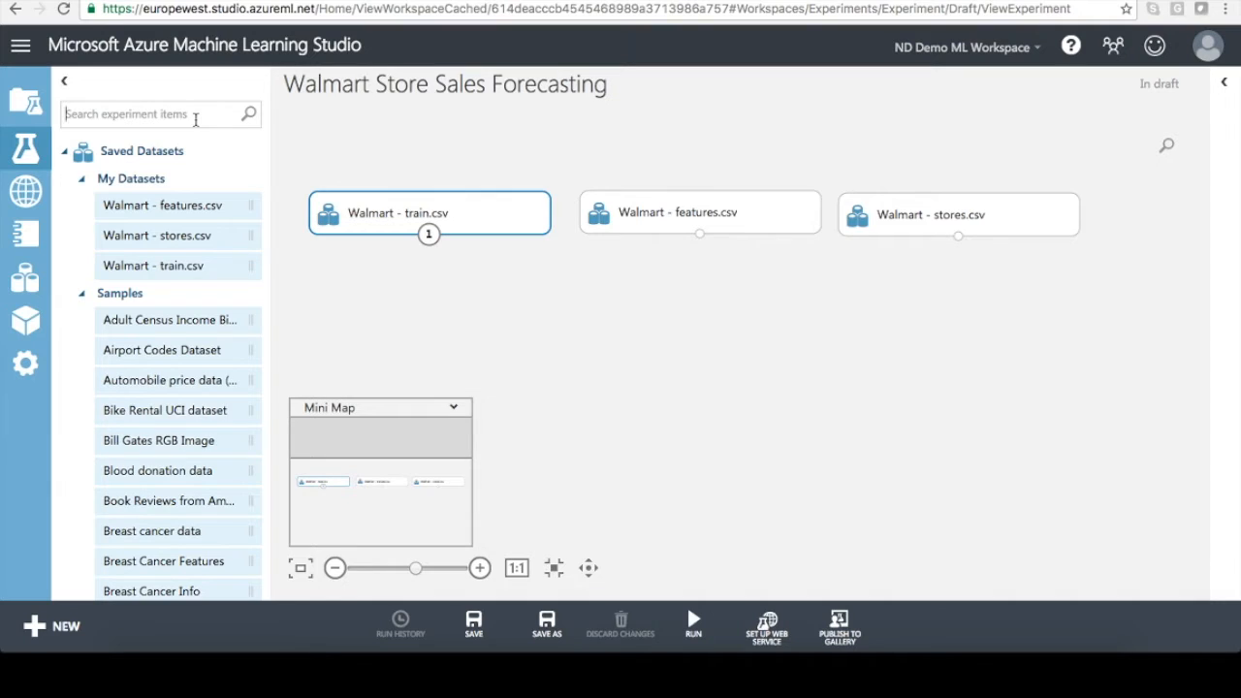
Step: Search the modules for "column", place Select Columns in Dataset below the features dataset, and connect the Walmart - features.csv output to it
type("colu")
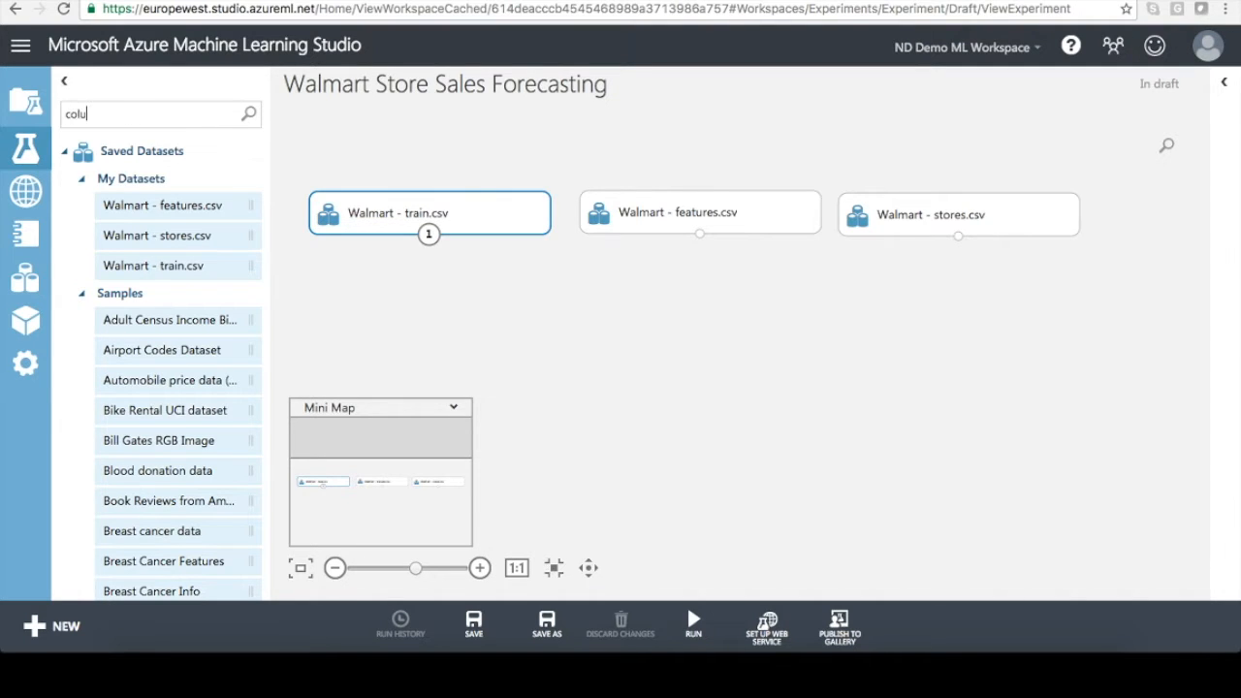
type("mn")
left_click_drag(174, 506, 726, 307)
left_click(692, 306)
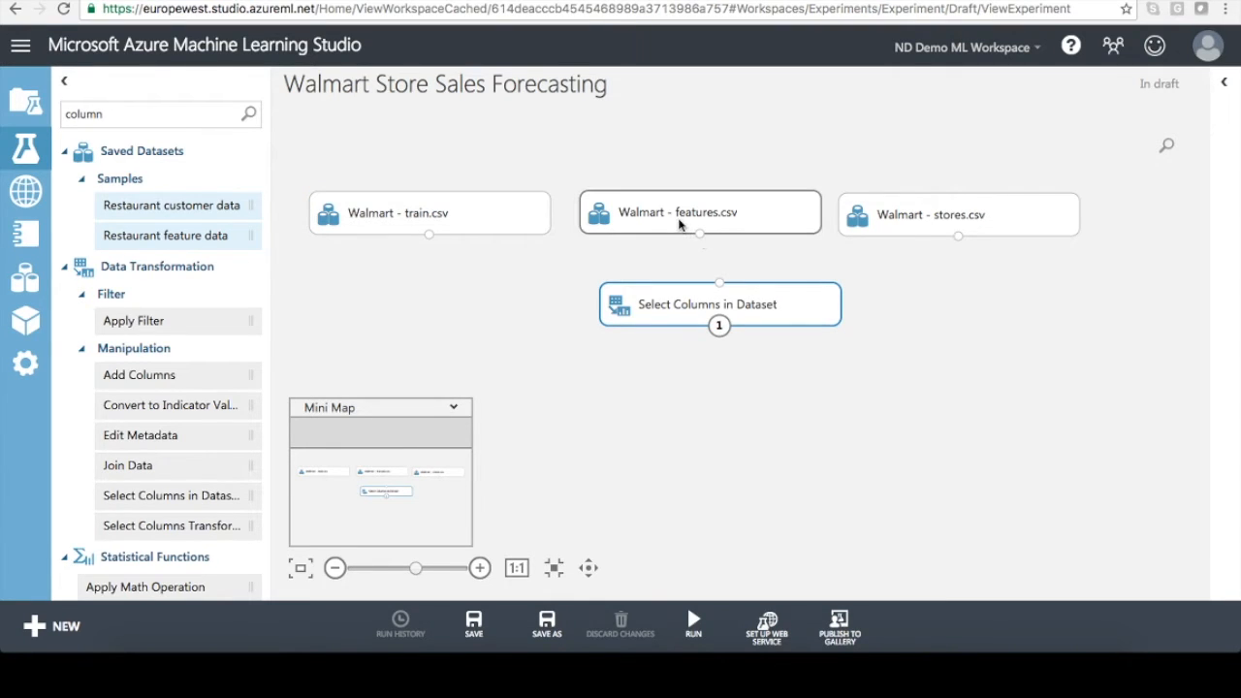
left_click_drag(702, 240, 719, 284)
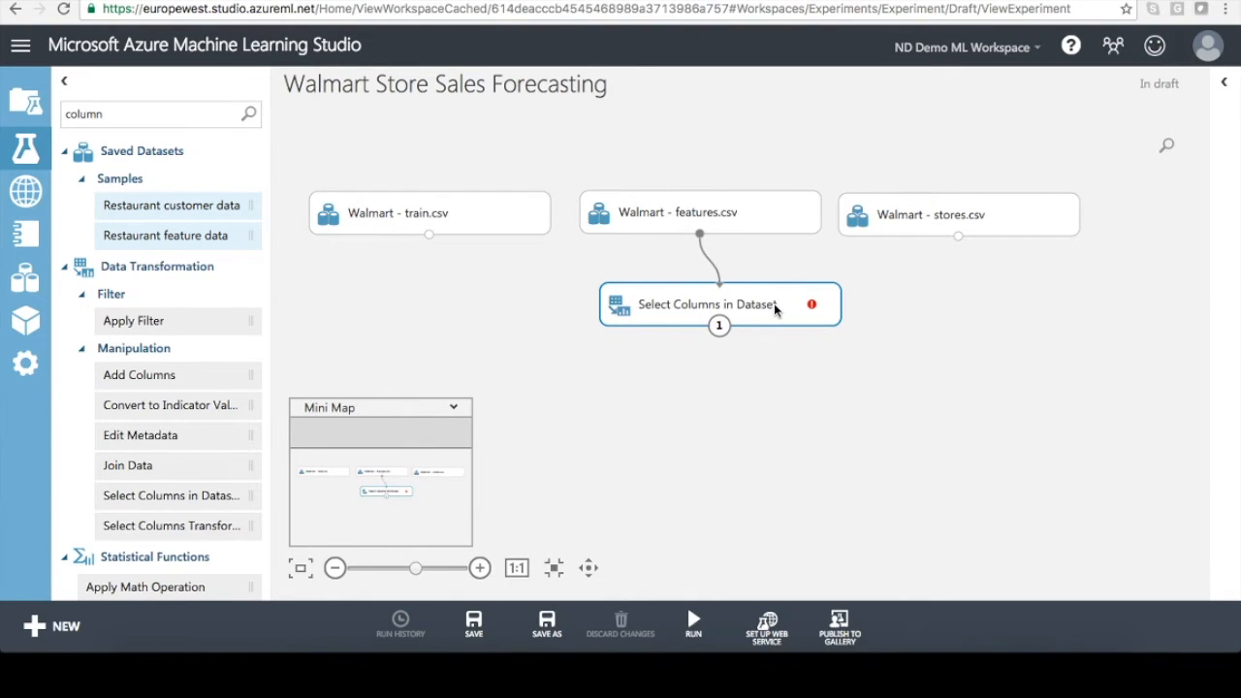
Step: Configure Select Columns in Dataset to keep the Store, Date, Temperature and Fuel_Price columns
mouse_move(814, 309)
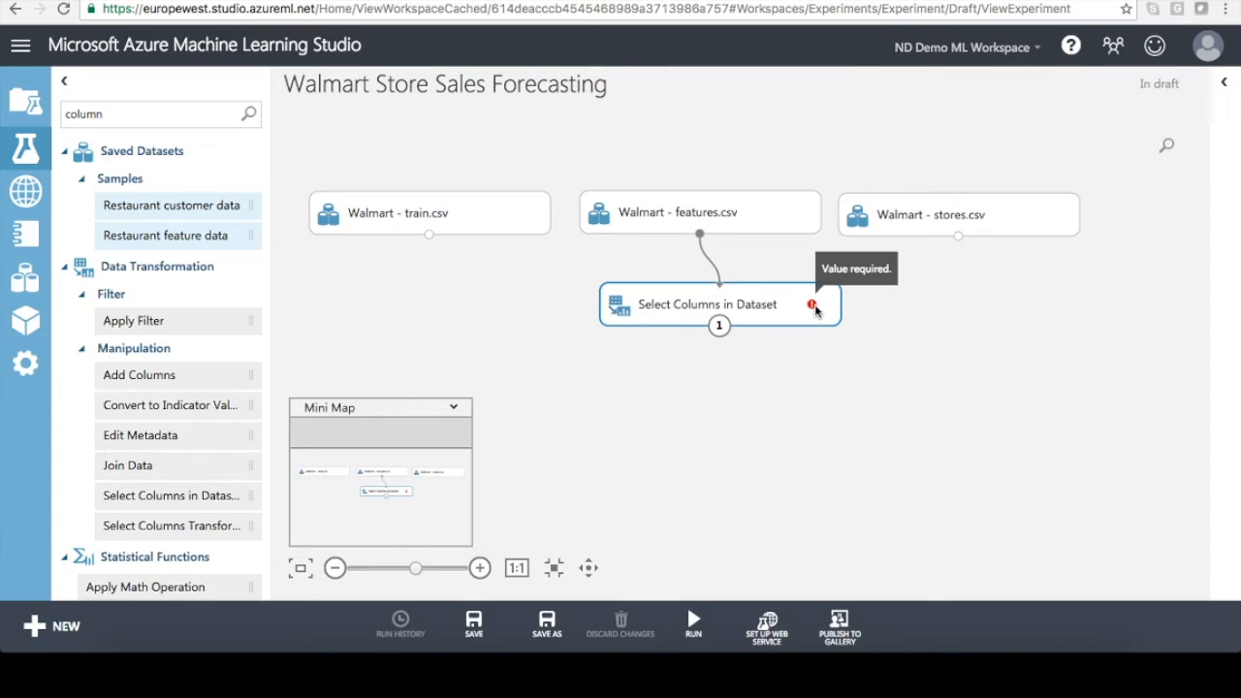
left_click(1226, 85)
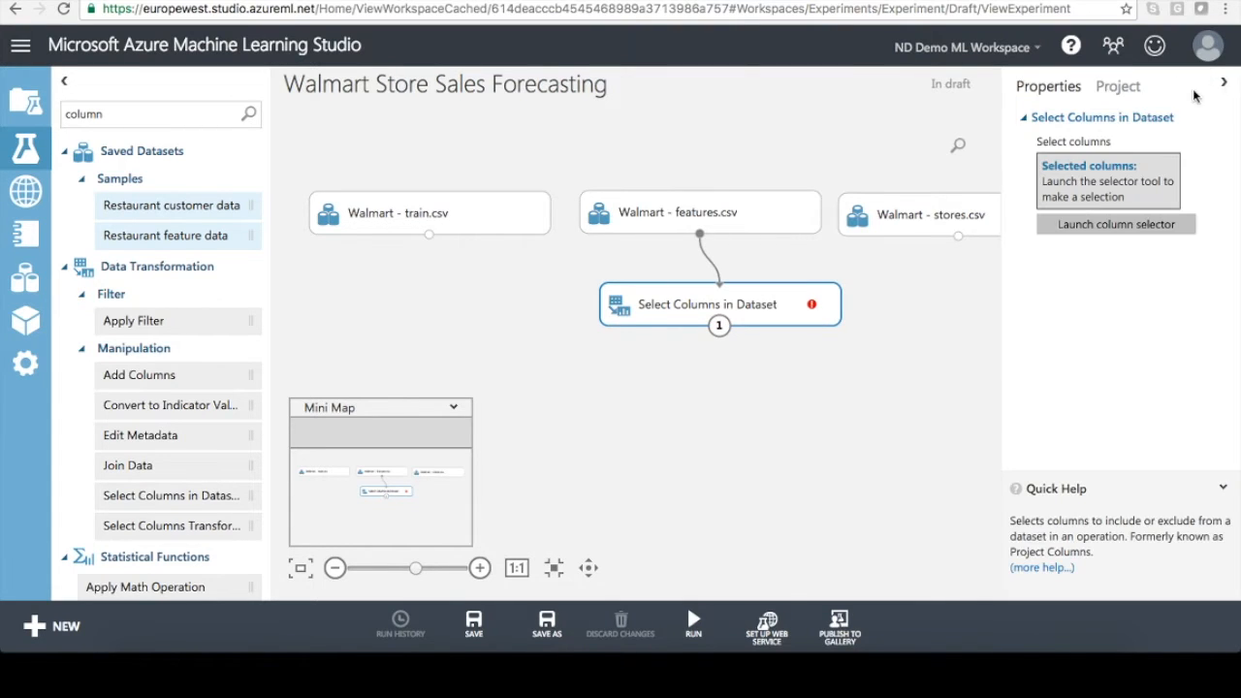
left_click(1109, 225)
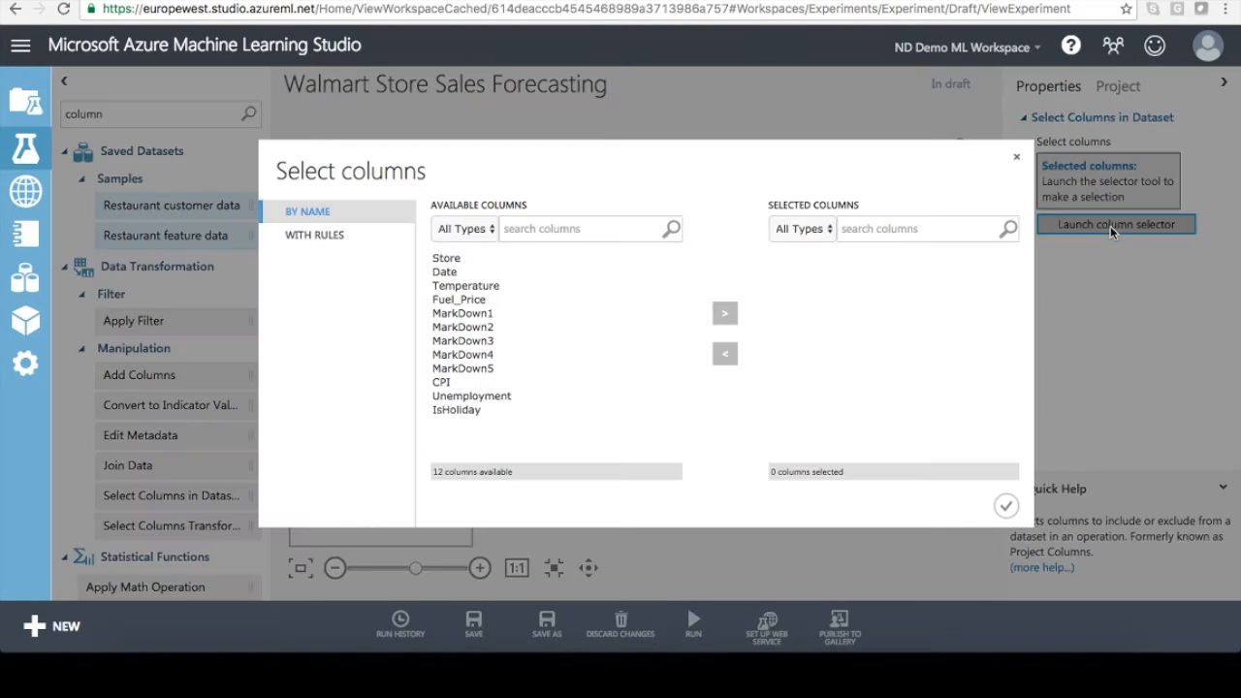
left_click(451, 259)
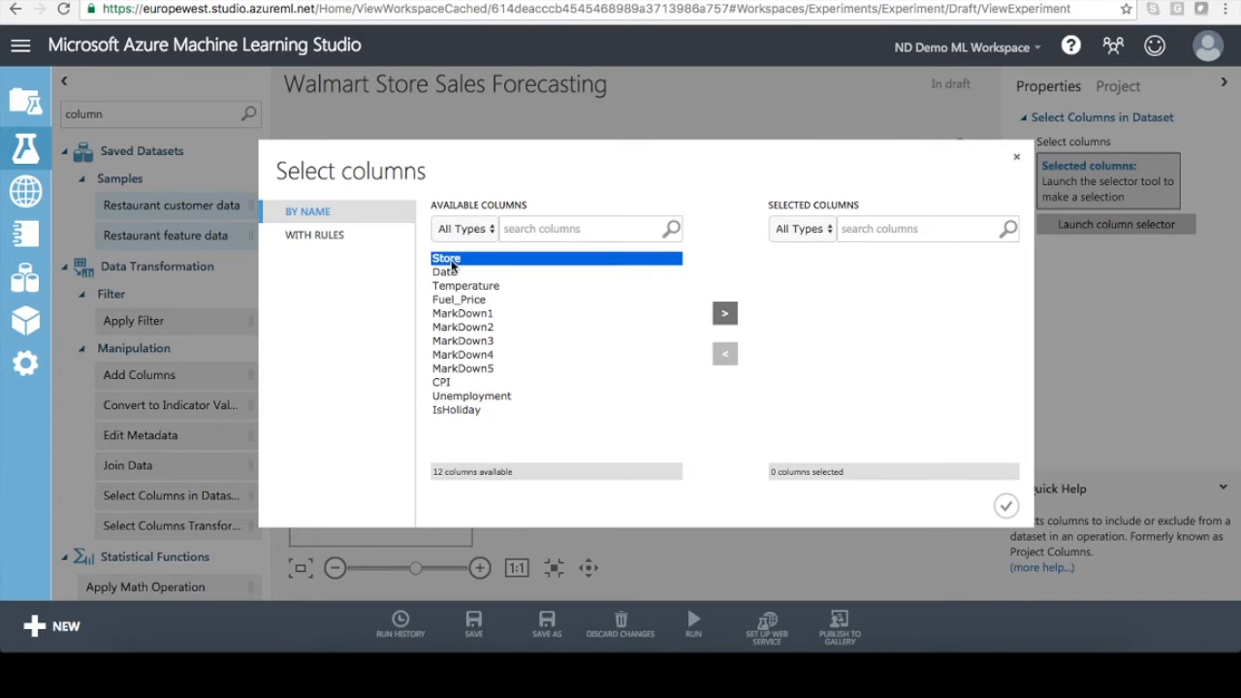
left_click(724, 313)
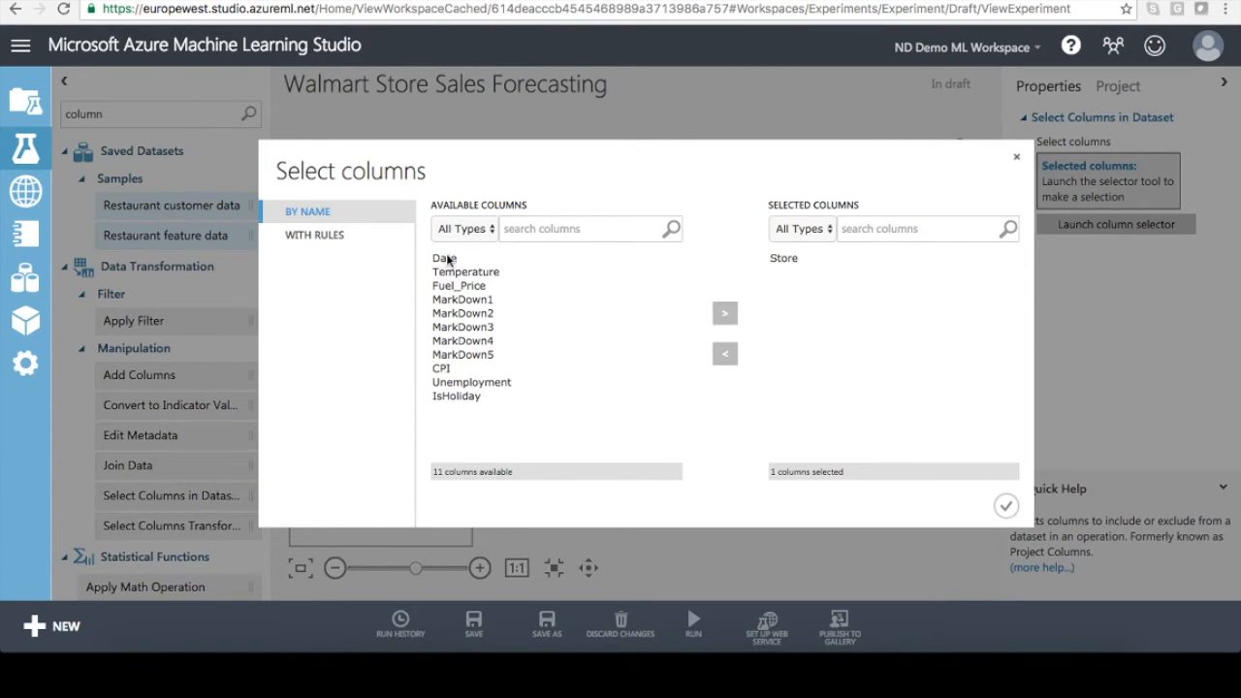
left_click(447, 259)
left_click(726, 314)
left_click(456, 258)
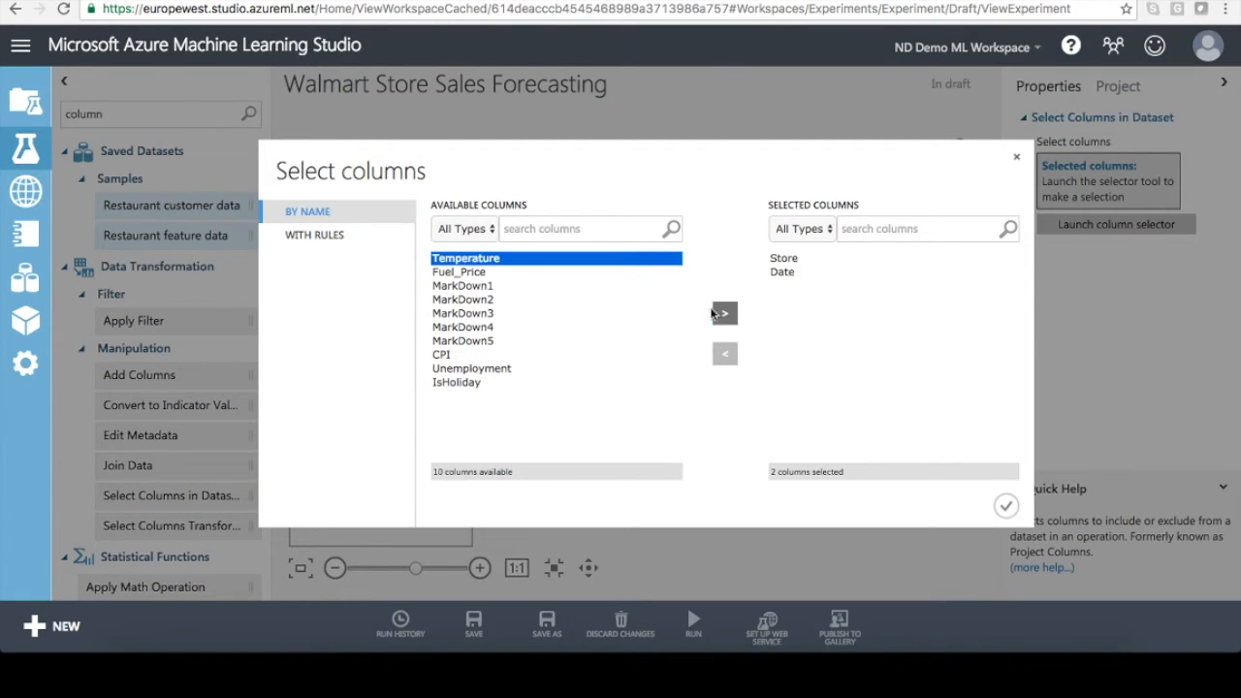
left_click(723, 312)
left_click(471, 259)
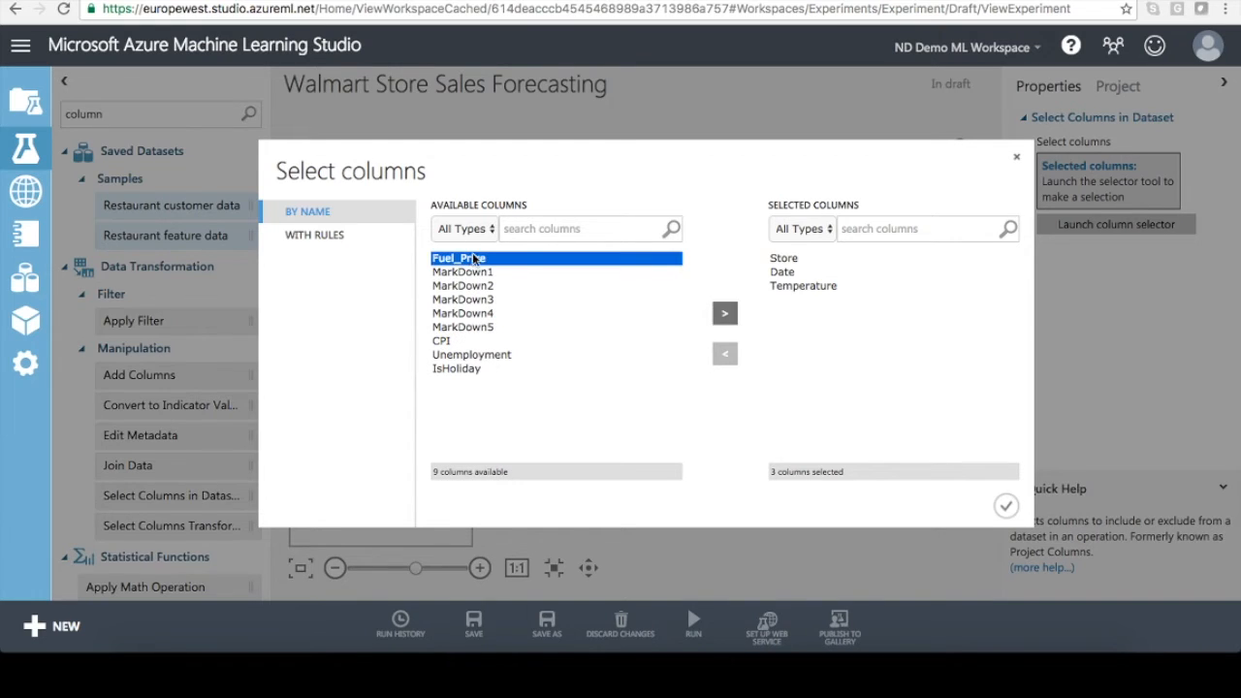
left_click(727, 317)
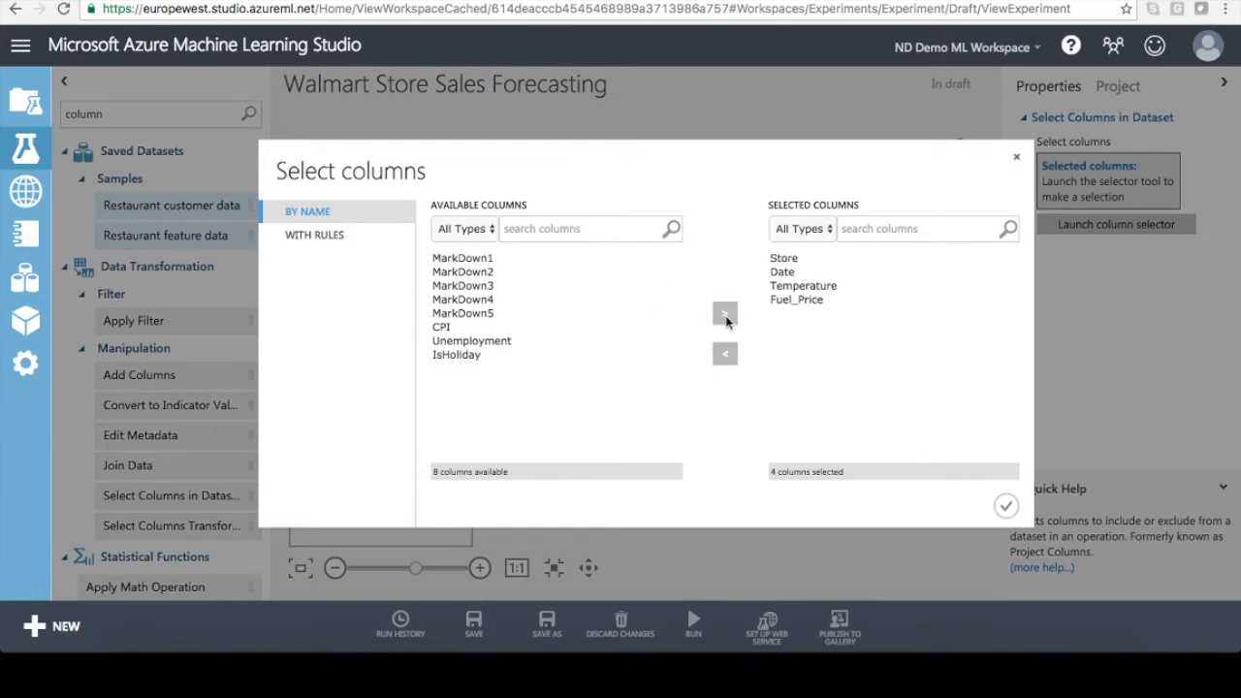
left_click(1007, 506)
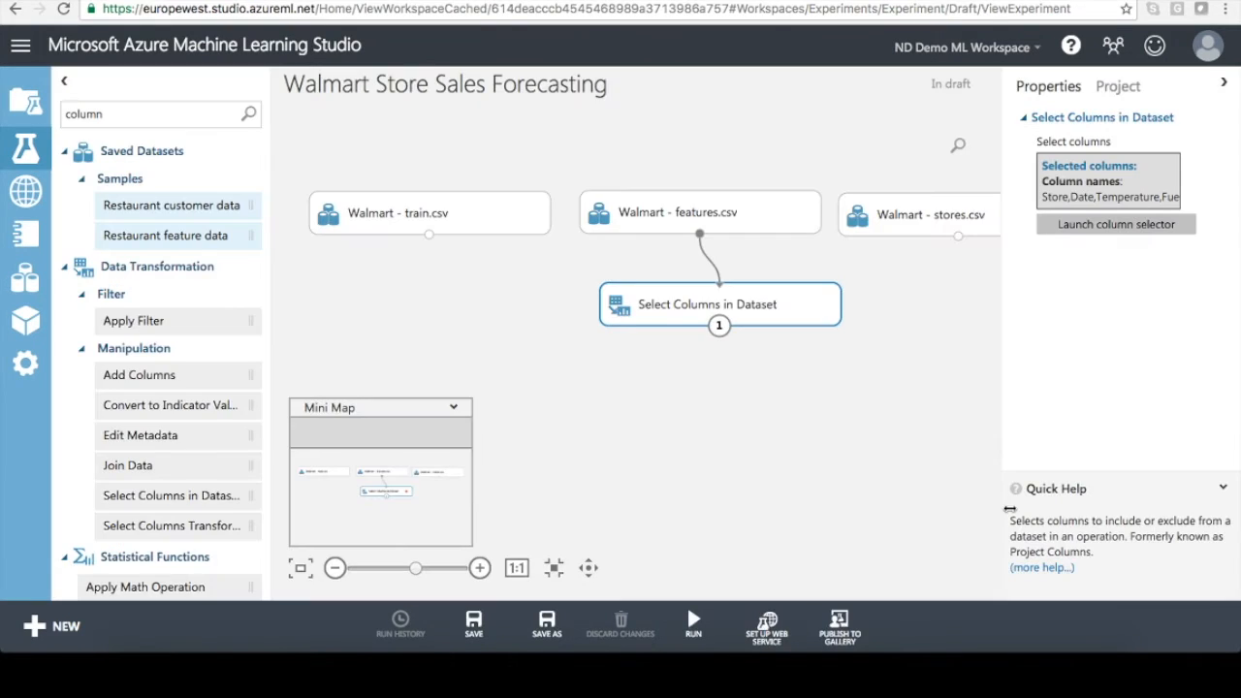
right_click(717, 327)
left_click(681, 402)
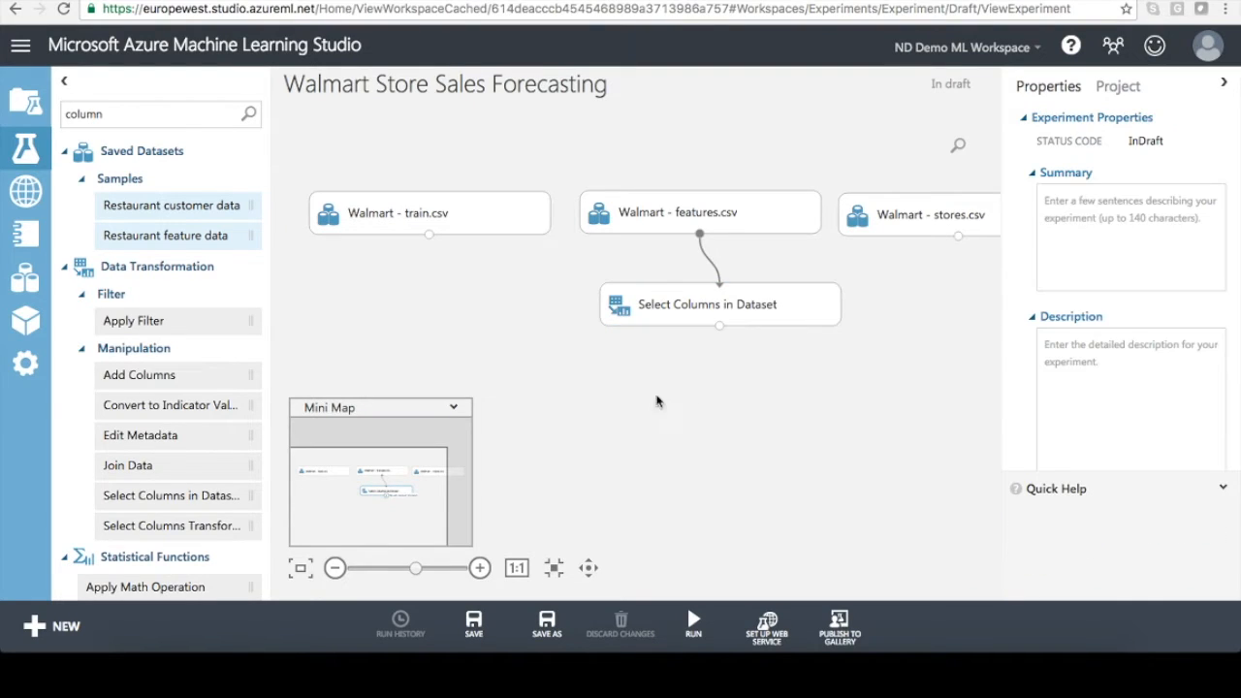
Step: Add a Join Data module, connecting Walmart - train.csv to its left input and Select Columns in Dataset to its right input
left_click(134, 114)
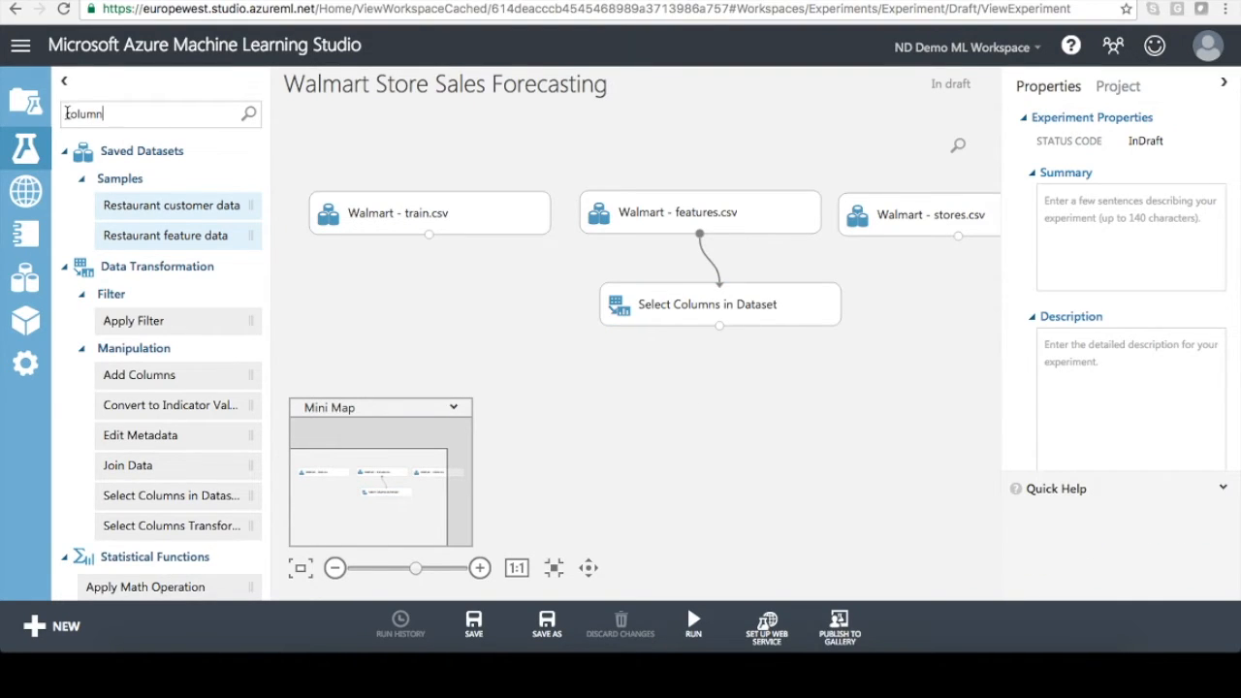
left_click_drag(107, 116, 55, 115)
type("join")
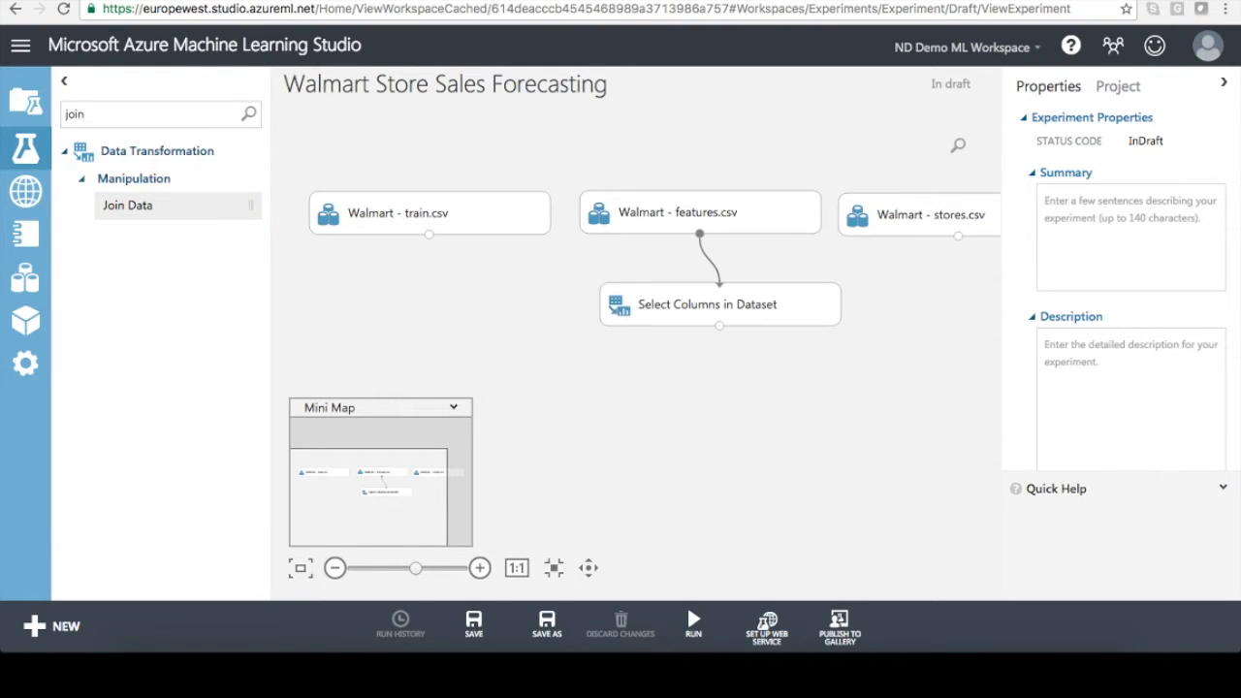
left_click_drag(126, 204, 592, 418)
left_click_drag(428, 235, 550, 392)
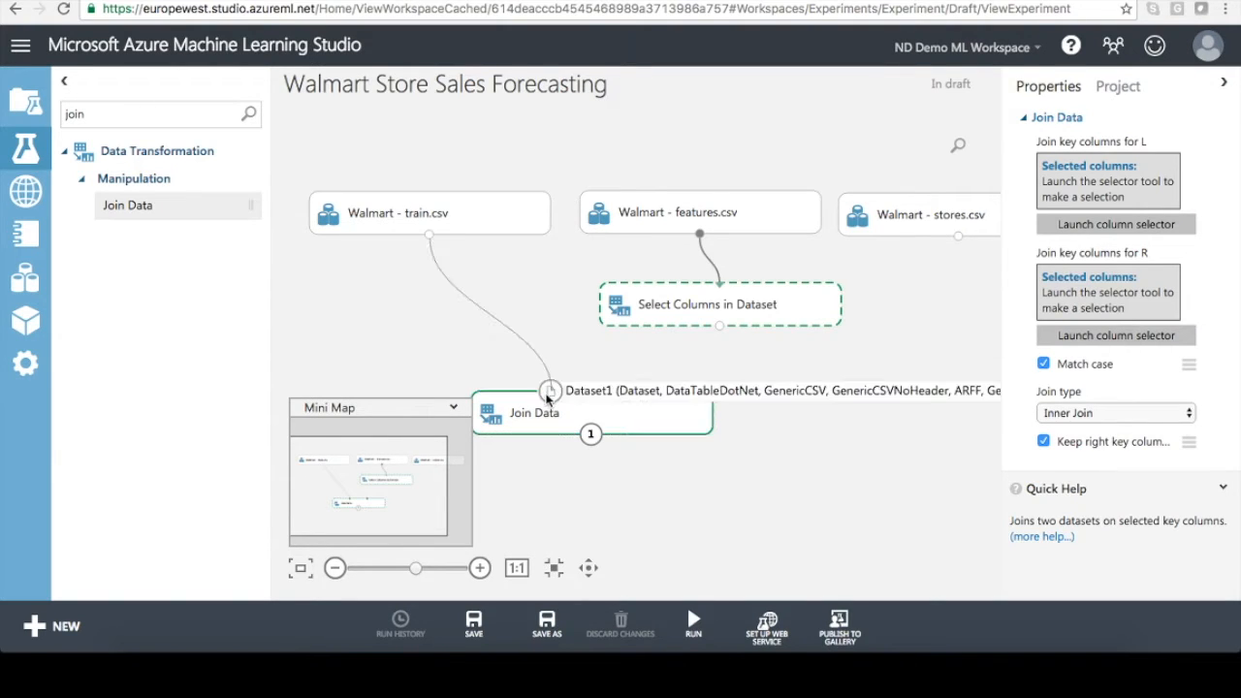
left_click_drag(718, 327, 631, 391)
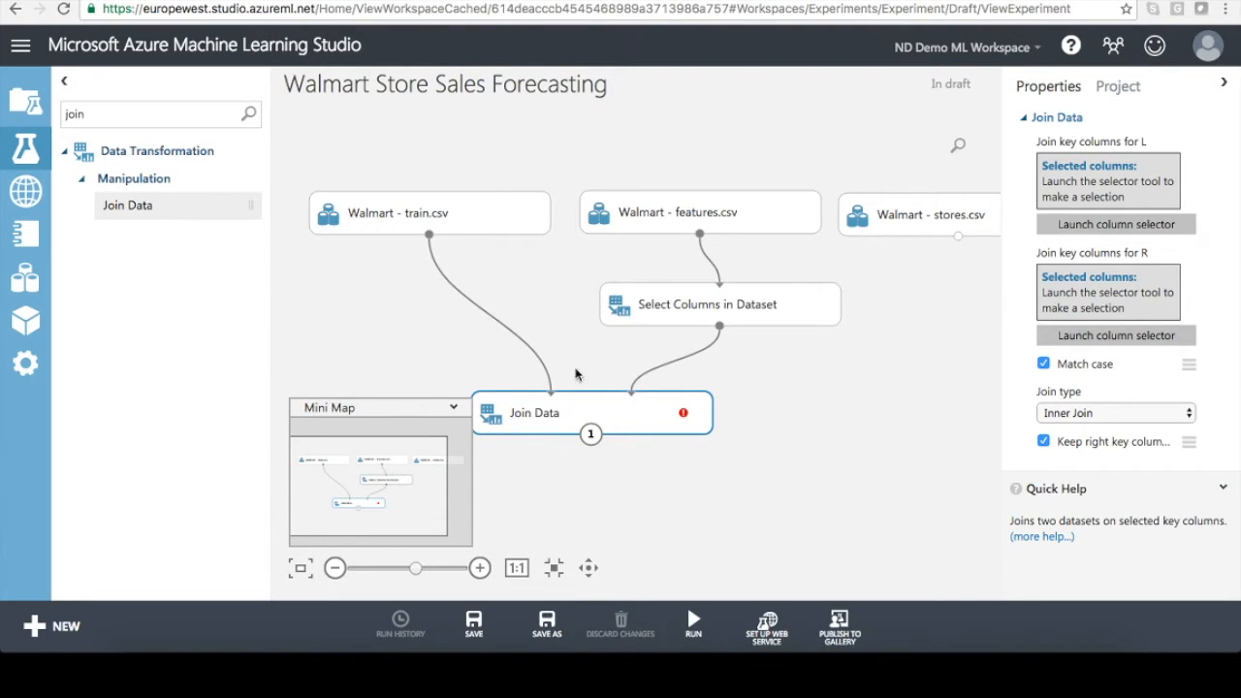
Step: Set the left join key columns of the Join Data module to Store and Date
left_click(1100, 225)
double_click(451, 259)
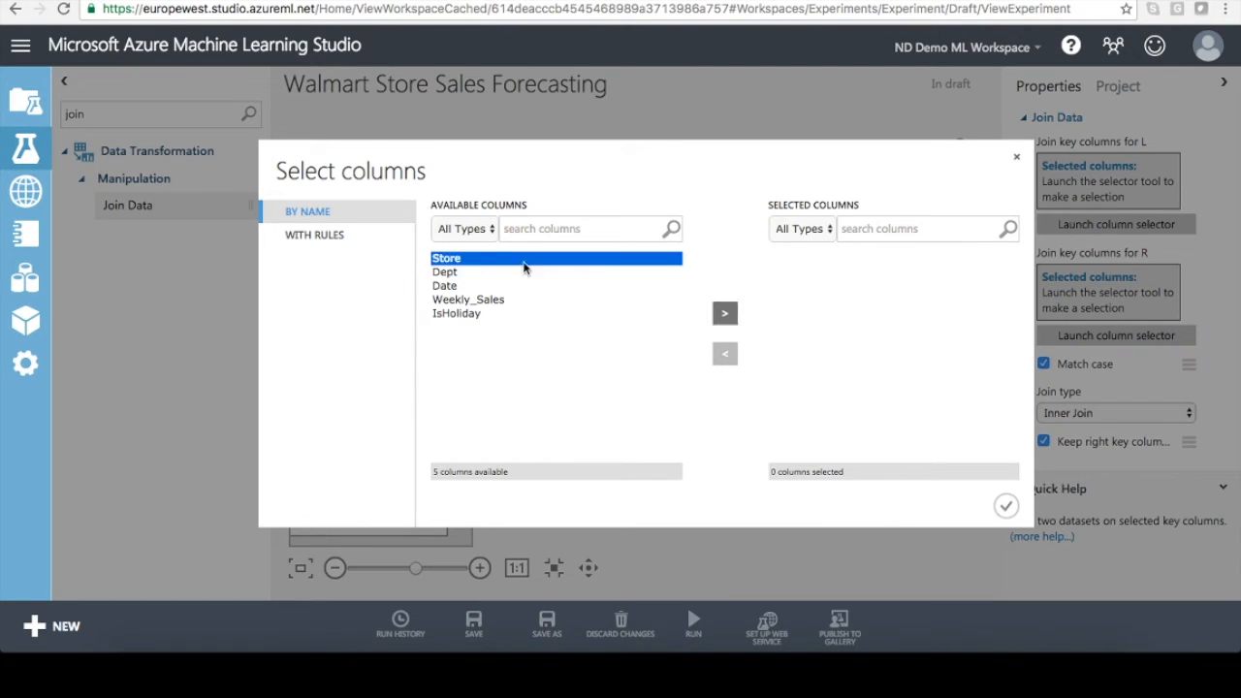
left_click(449, 272)
left_click(729, 320)
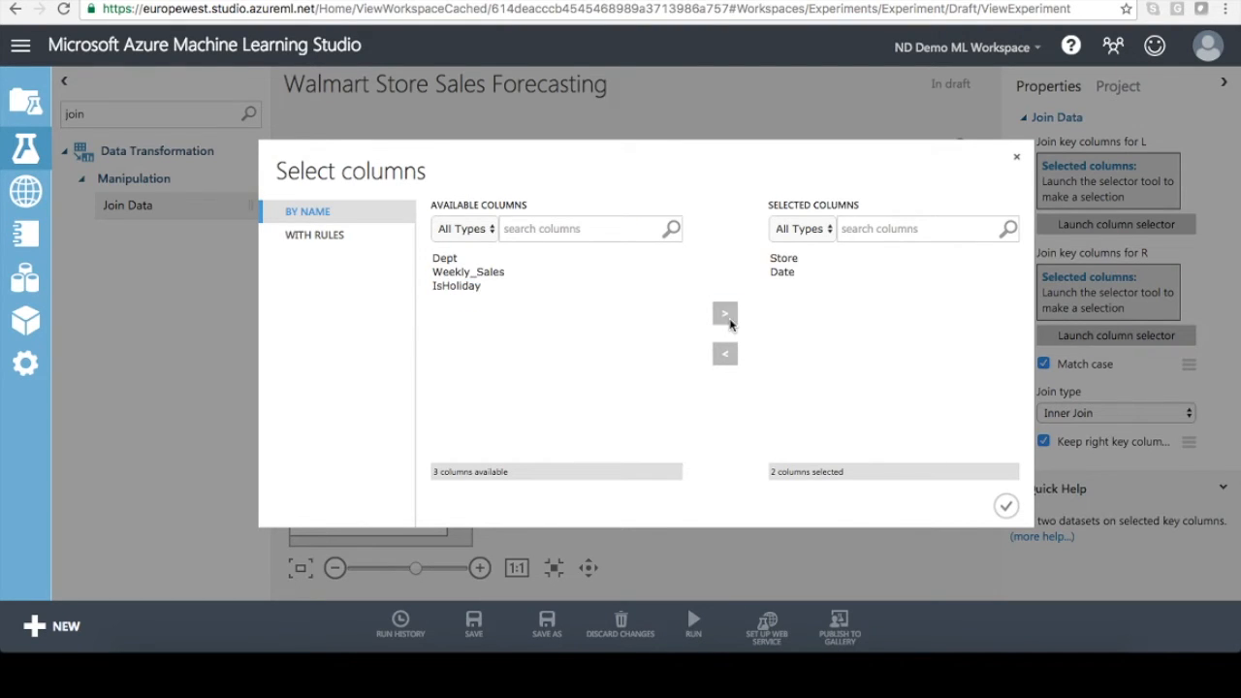
left_click(1006, 505)
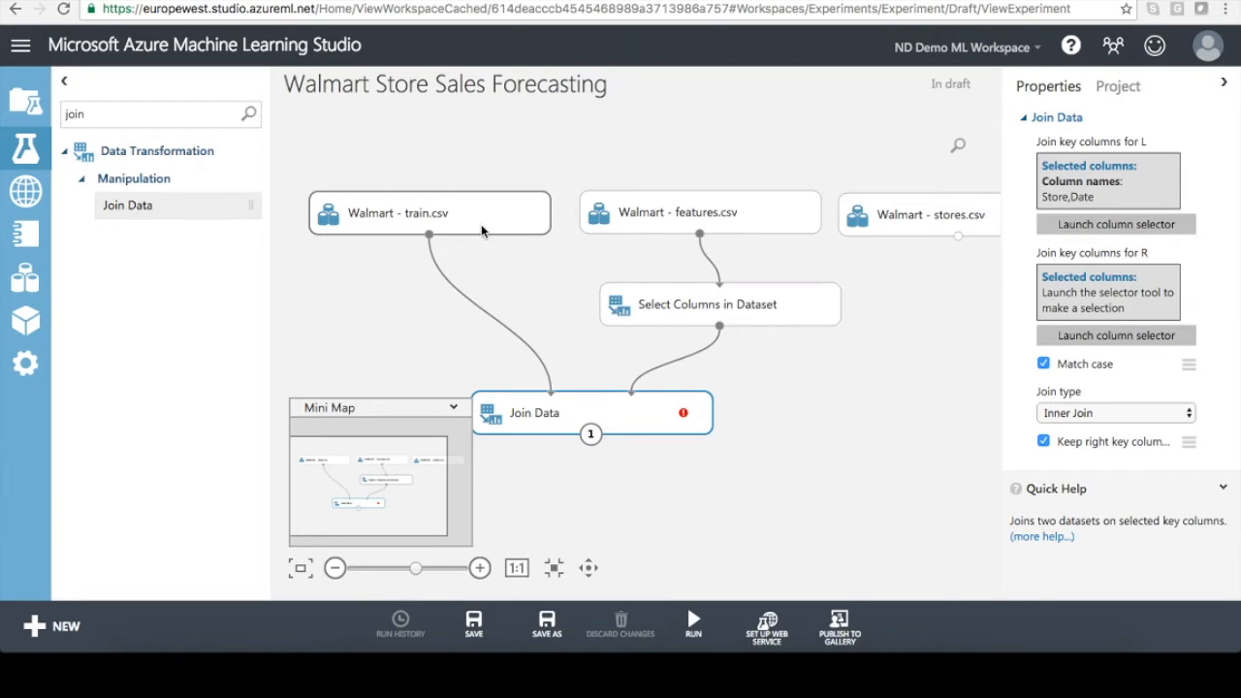
Step: Define the right join key of Join Data with a rule that begins with all columns and includes Store and Date
left_click(1104, 338)
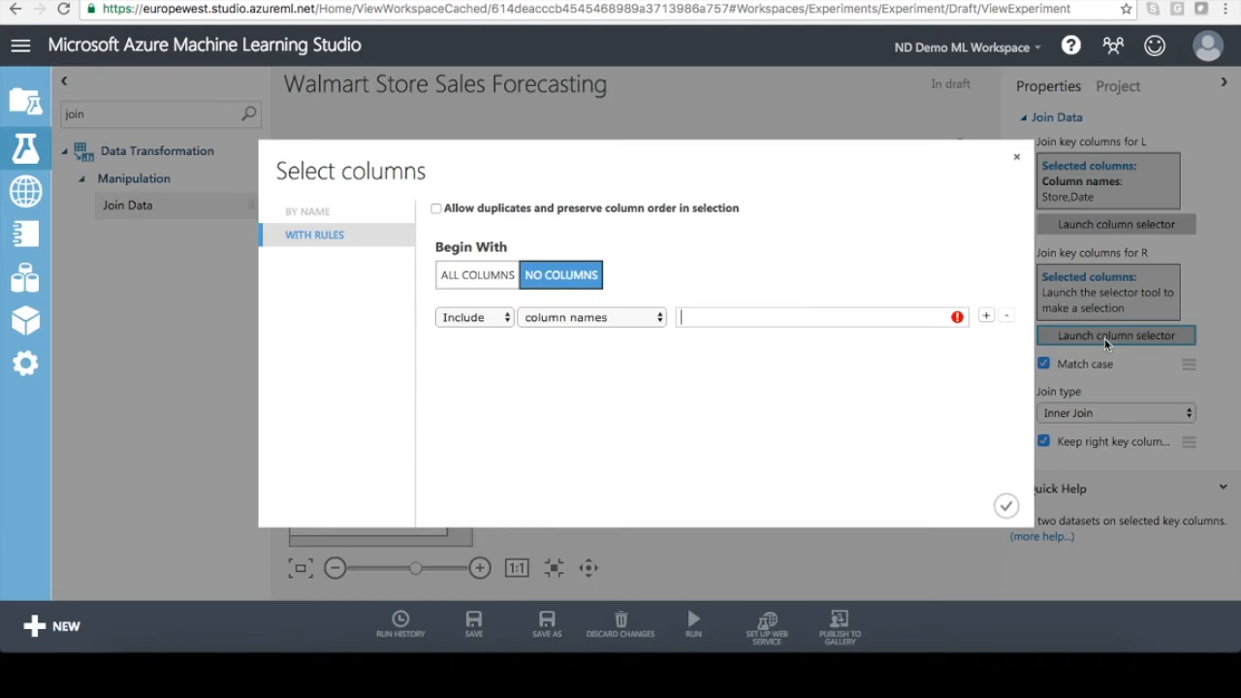
left_click(481, 282)
left_click(708, 320)
left_click(709, 337)
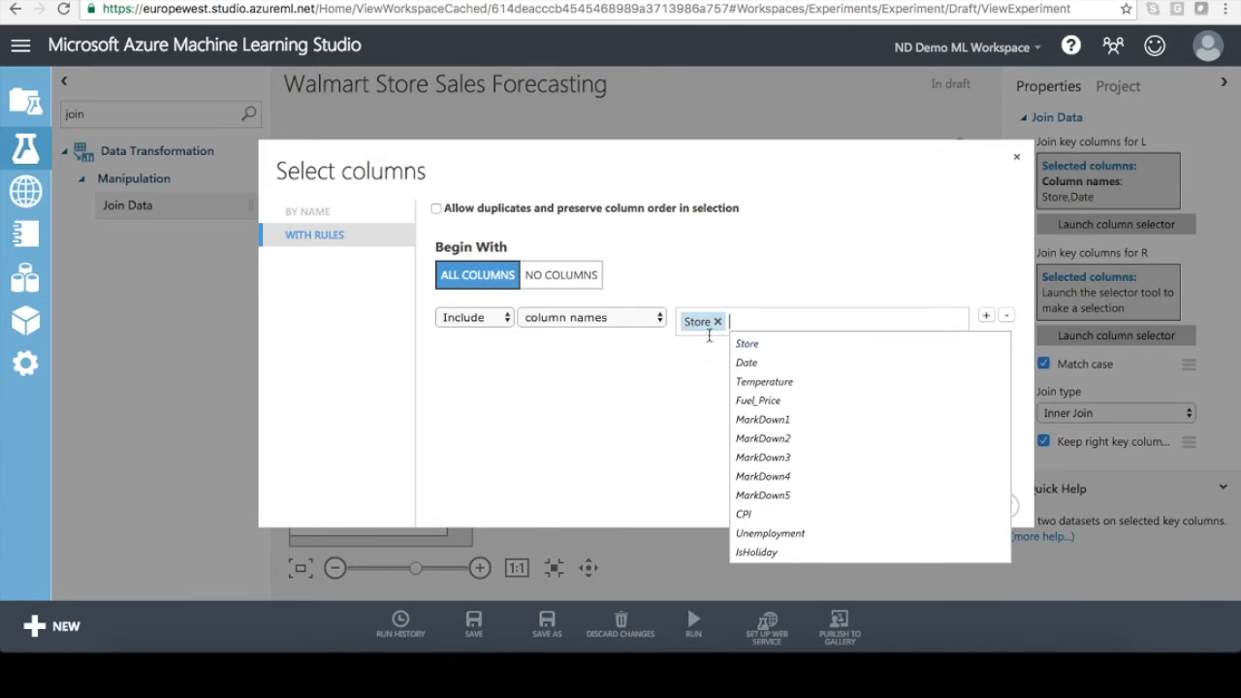
left_click(750, 363)
left_click(763, 351)
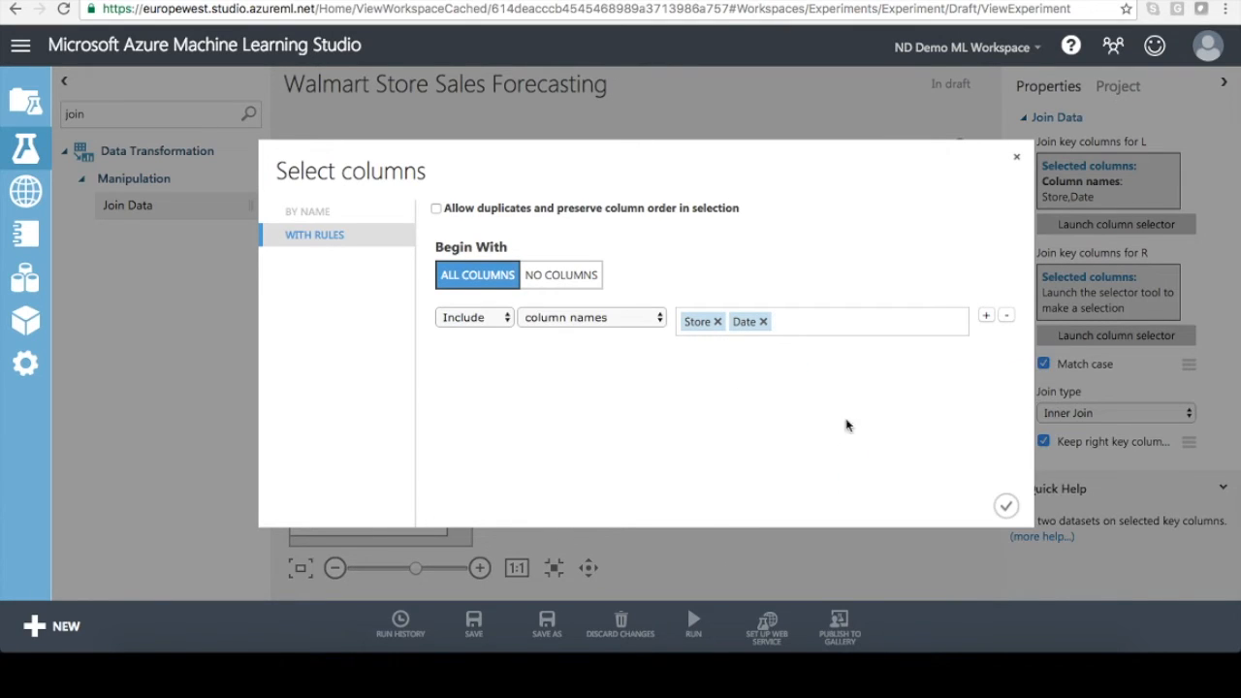
left_click(1006, 507)
left_click(774, 315)
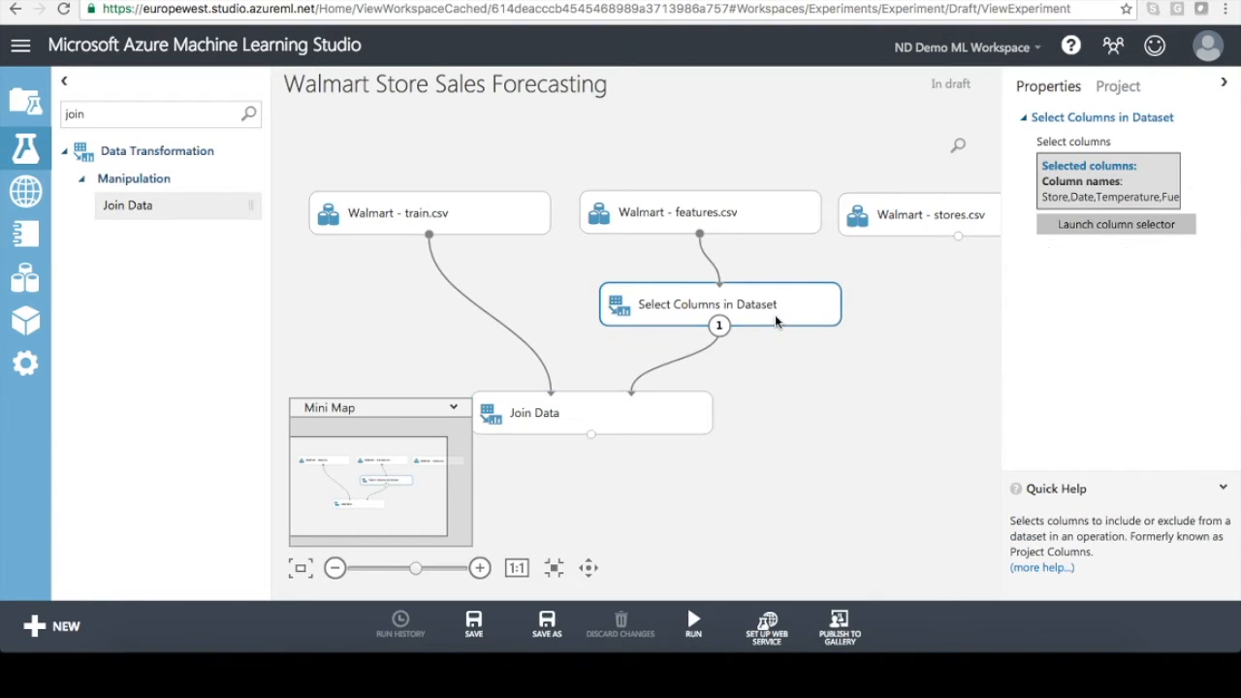
left_click(623, 415)
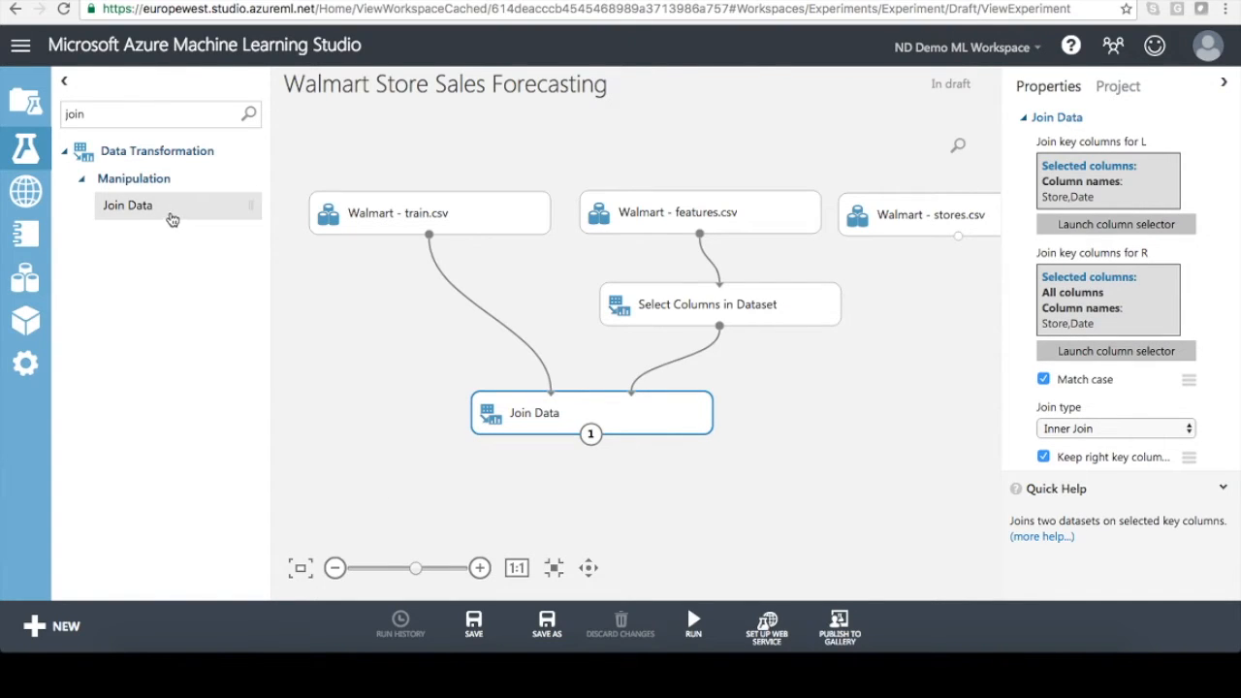
Step: Add a second Join Data module, feeding the first join's output to its left input and Walmart - stores.csv to its right input
left_click_drag(173, 218, 787, 500)
left_click_drag(590, 434, 745, 477)
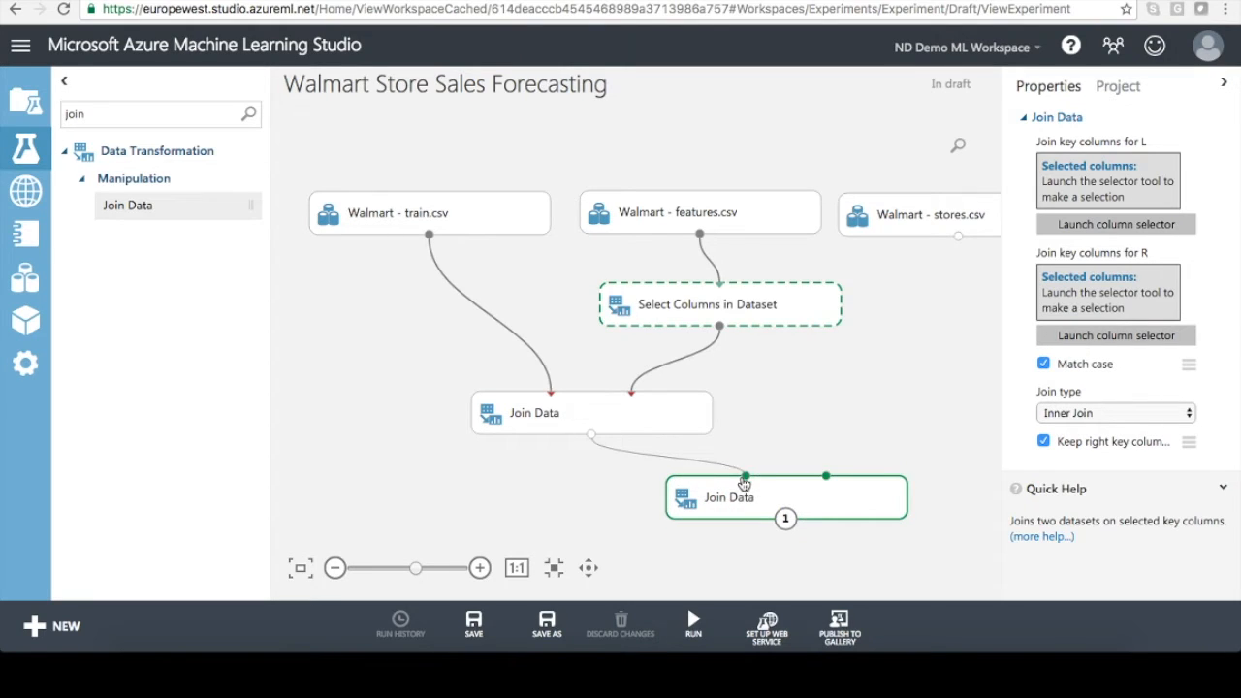
left_click_drag(958, 236, 826, 477)
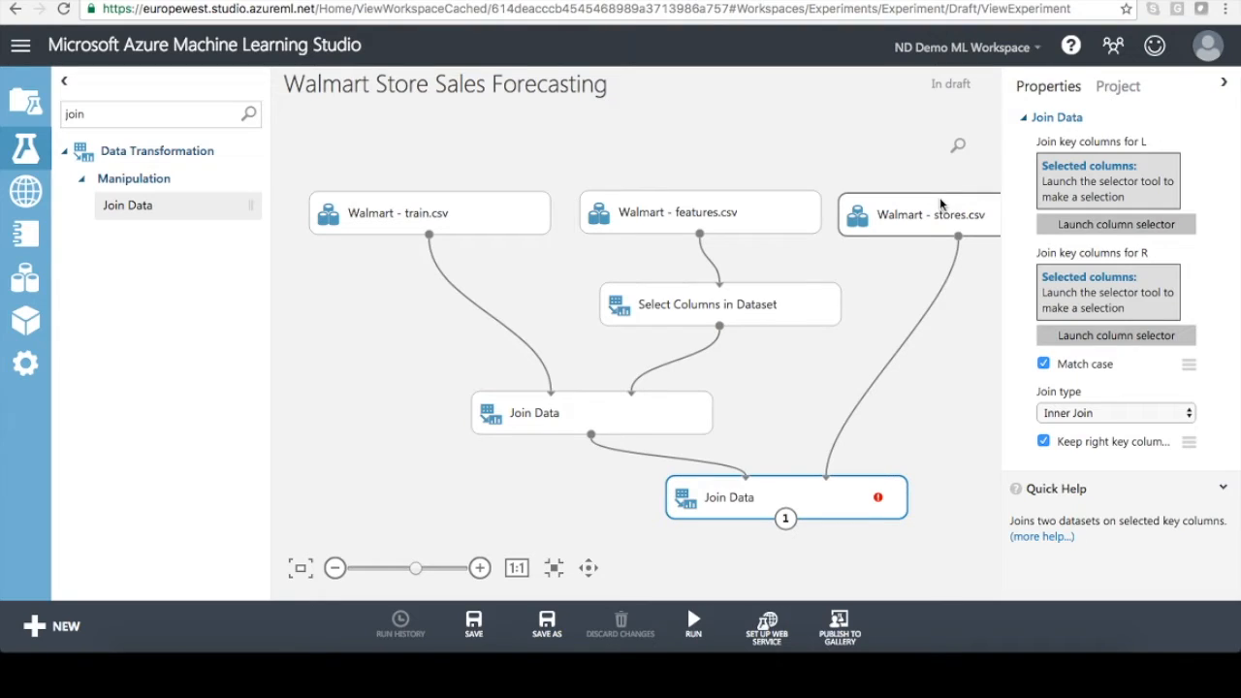
Step: Define the second join's left key with a rule that begins with all columns and includes Store
left_click(1117, 224)
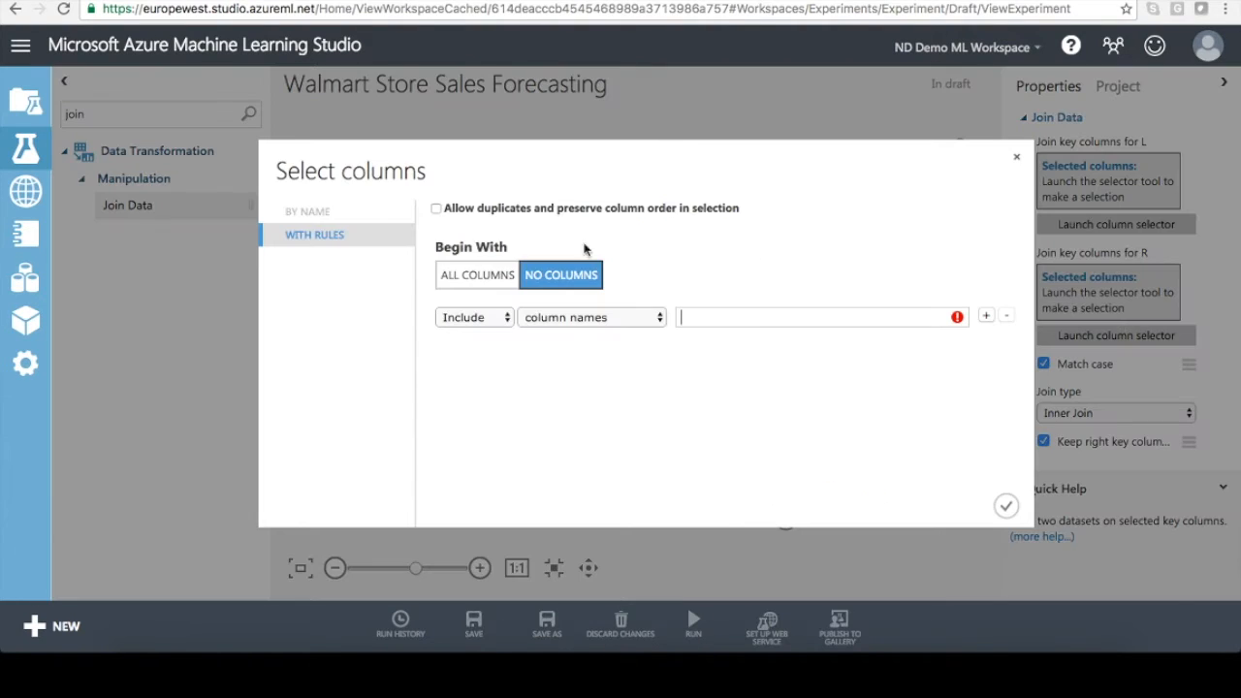
left_click(727, 317)
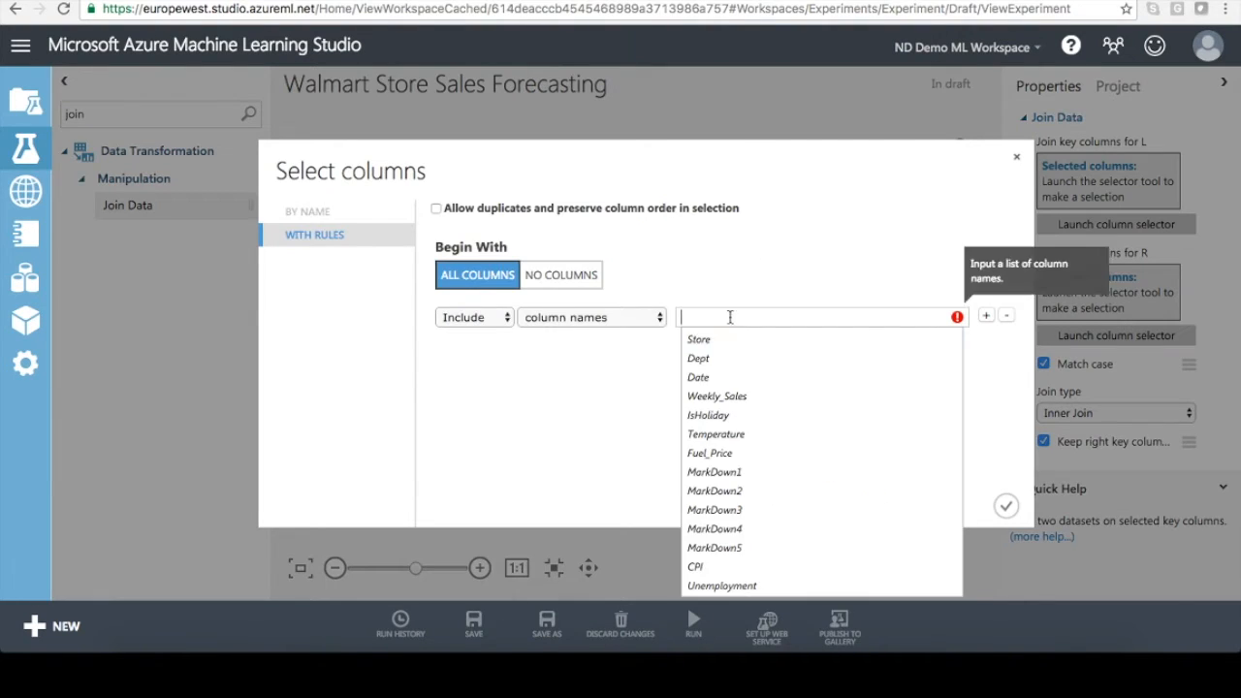
left_click(747, 343)
left_click(1013, 496)
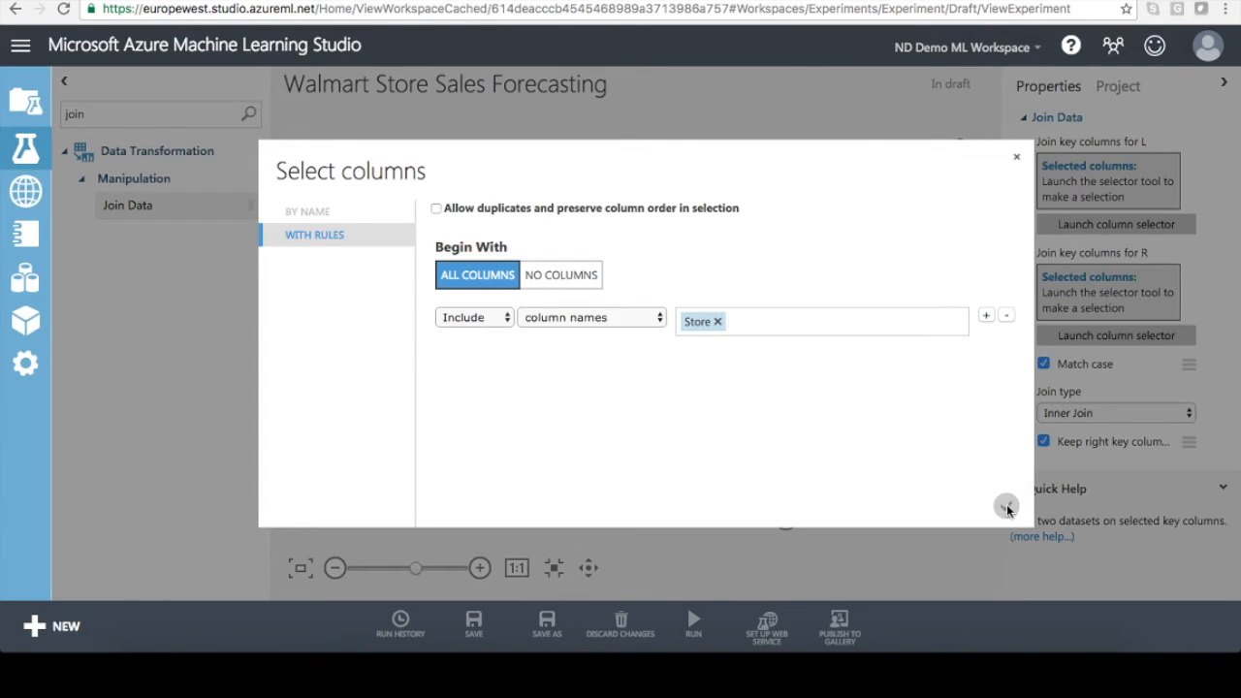
left_click(1008, 505)
Step: Set the right join key column of the second Join Data module to Store
left_click(1122, 336)
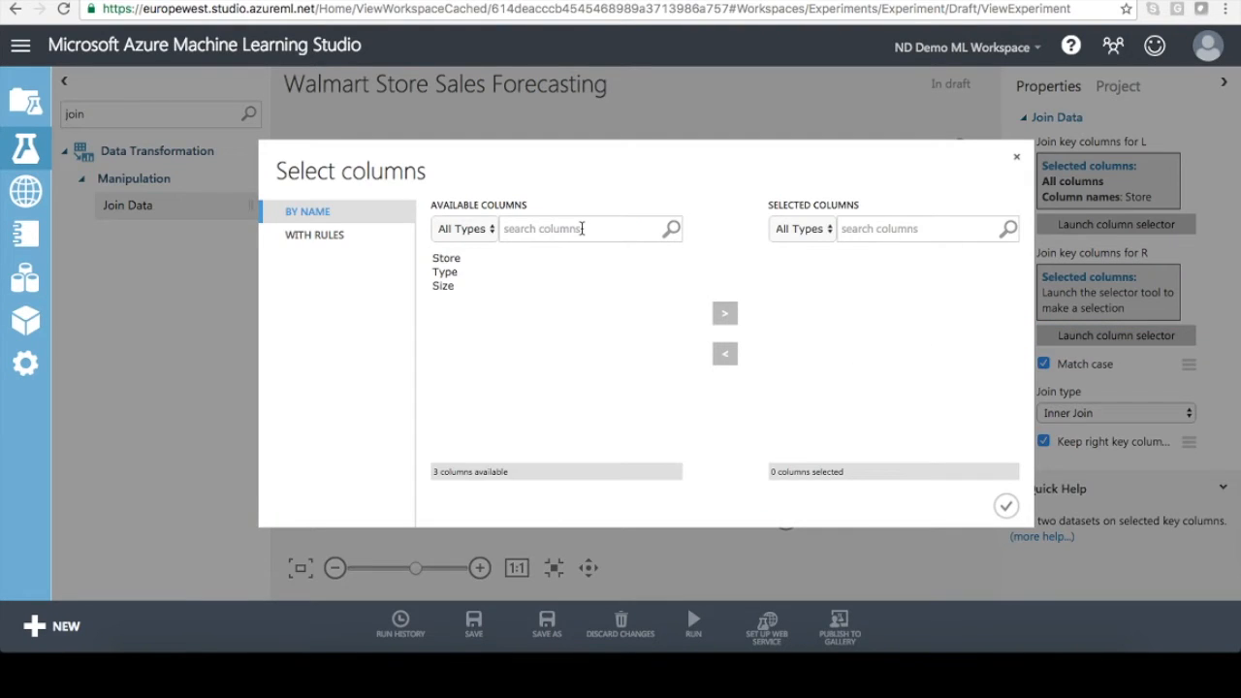
left_click(455, 257)
left_click(725, 313)
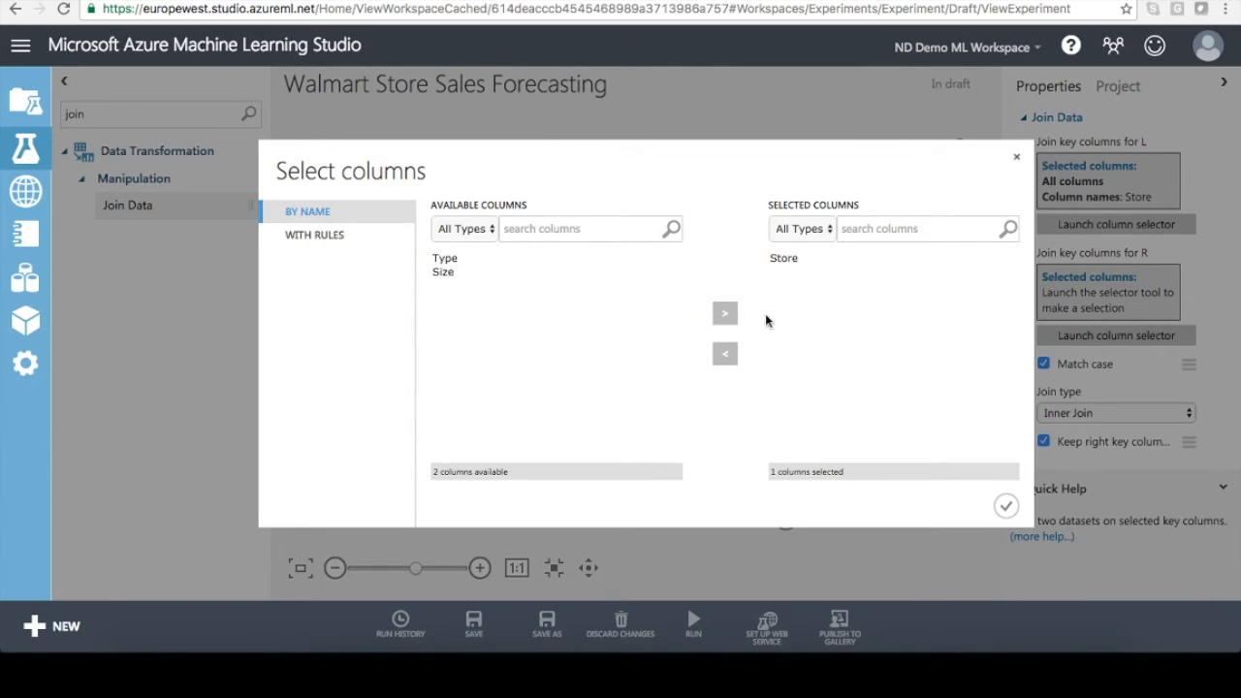
left_click(1005, 505)
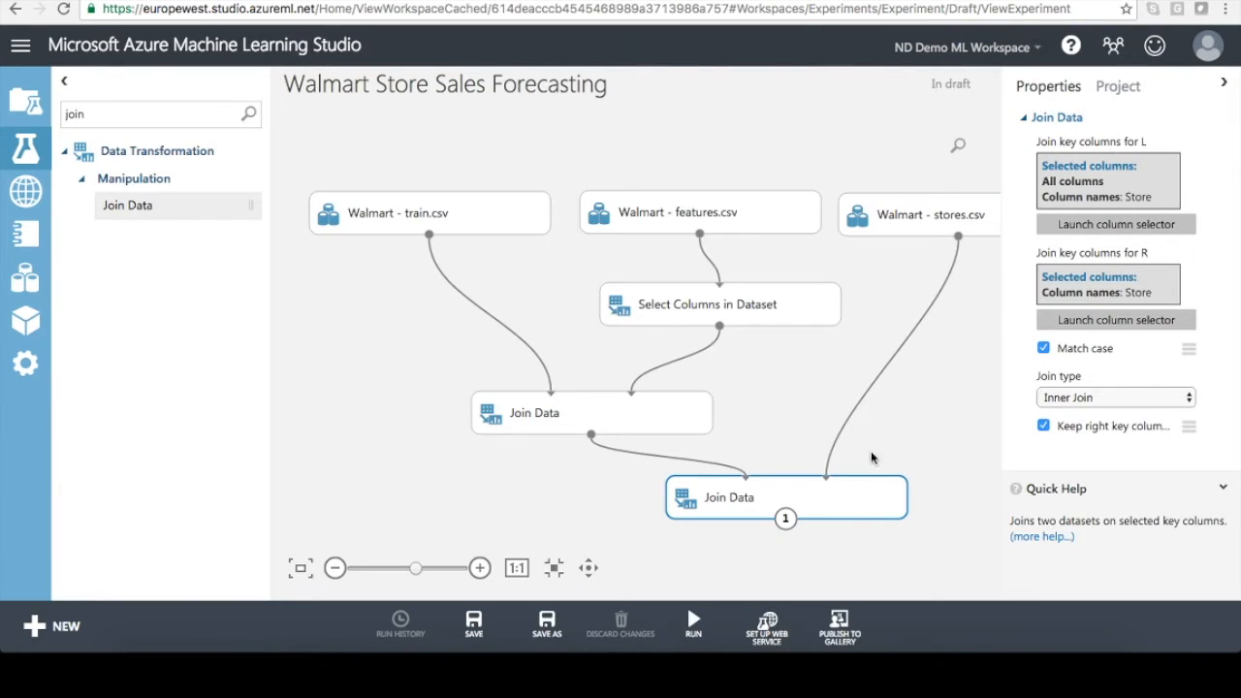
Step: Save the experiment draft and run the whole experiment
left_click(475, 625)
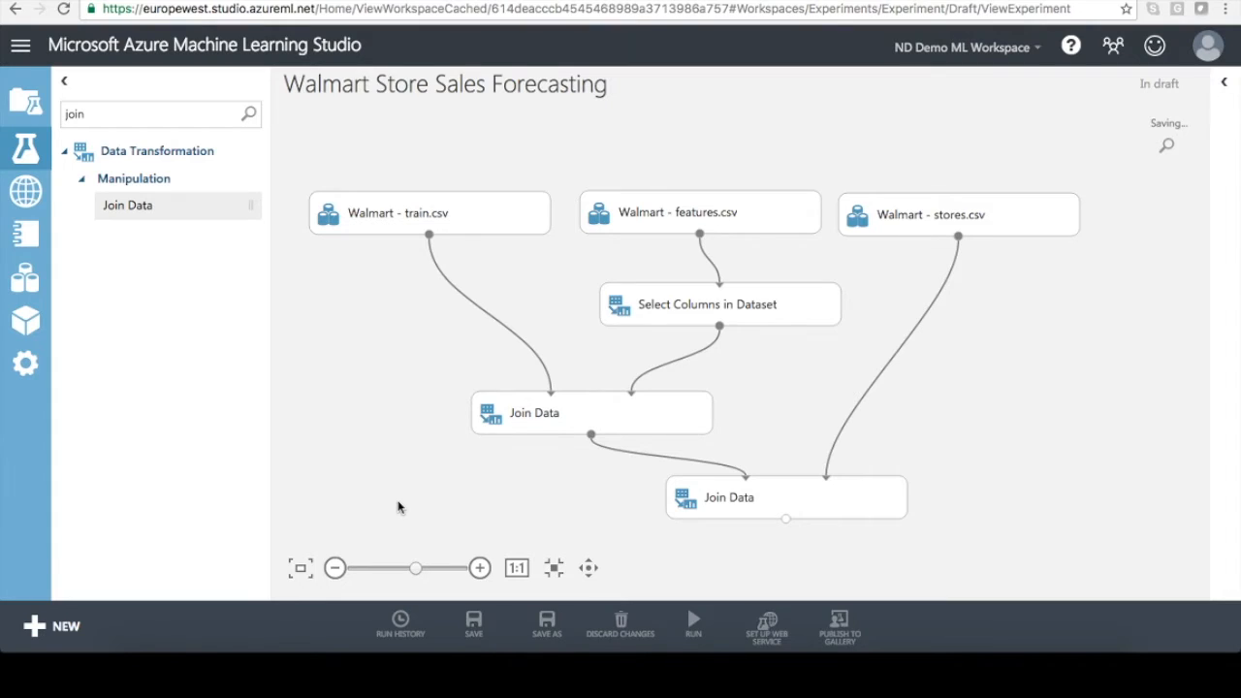
mouse_move(696, 643)
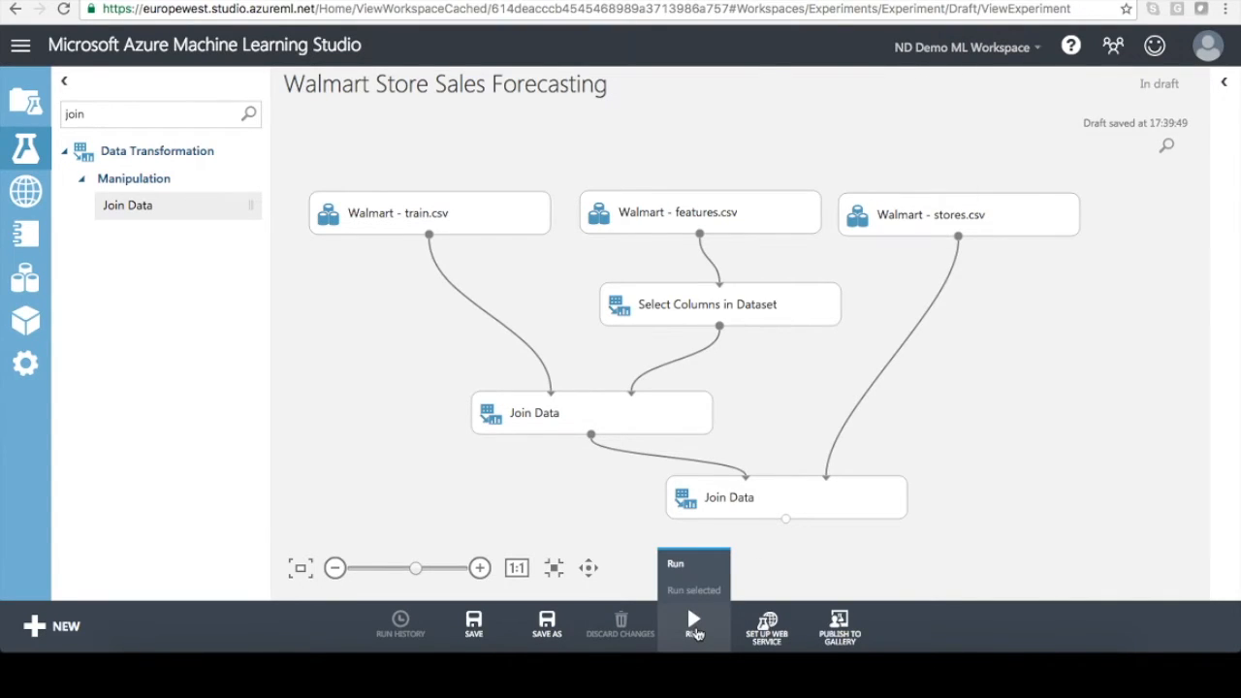
left_click(695, 628)
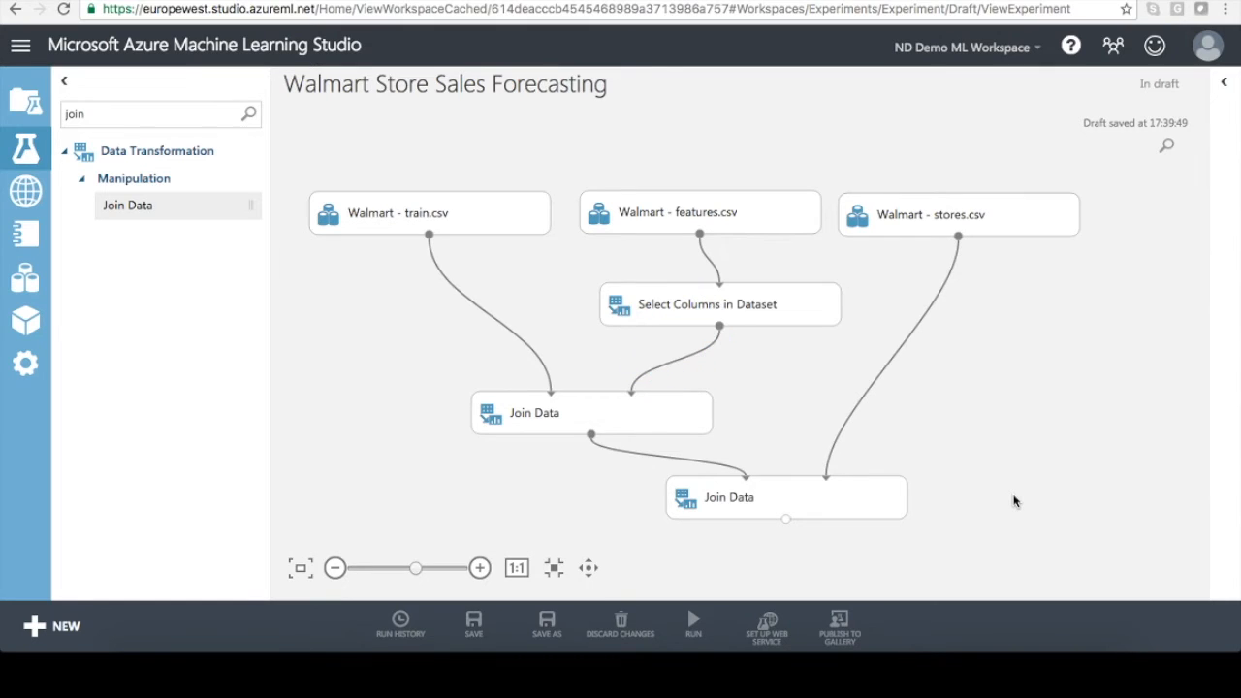
Step: Visualize the second Join Data module's results dataset and examine the statistics of each column from Store through Size
left_click(680, 413)
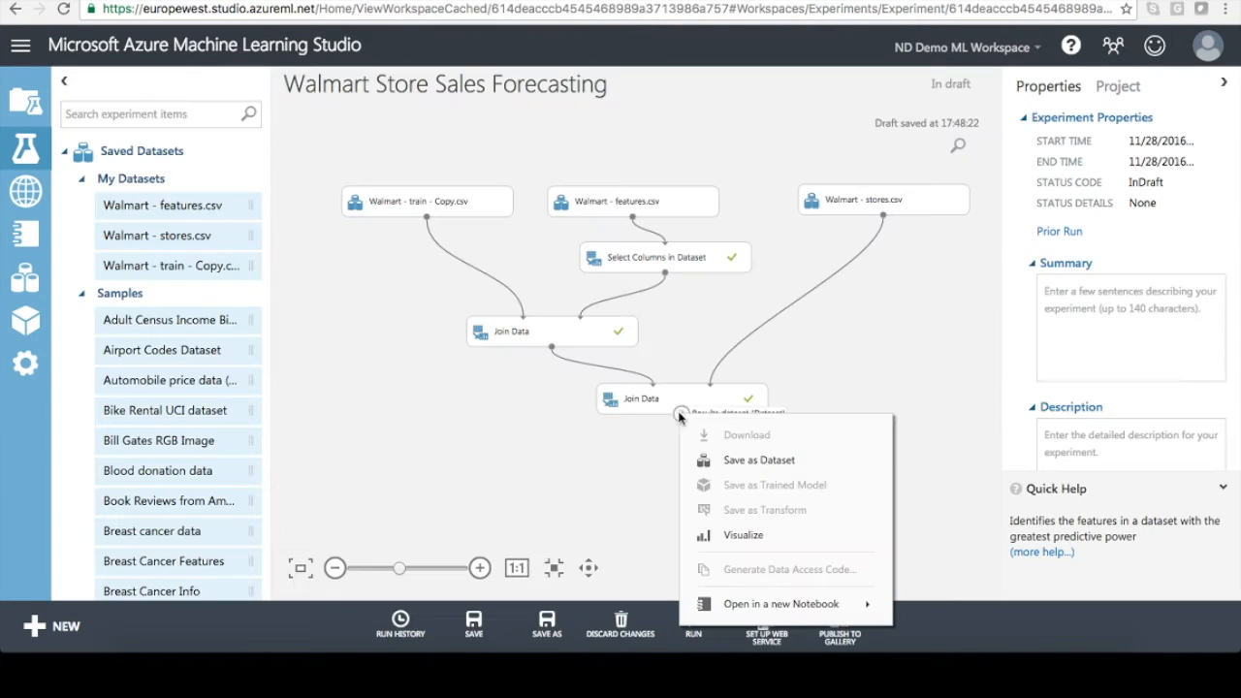
left_click(734, 534)
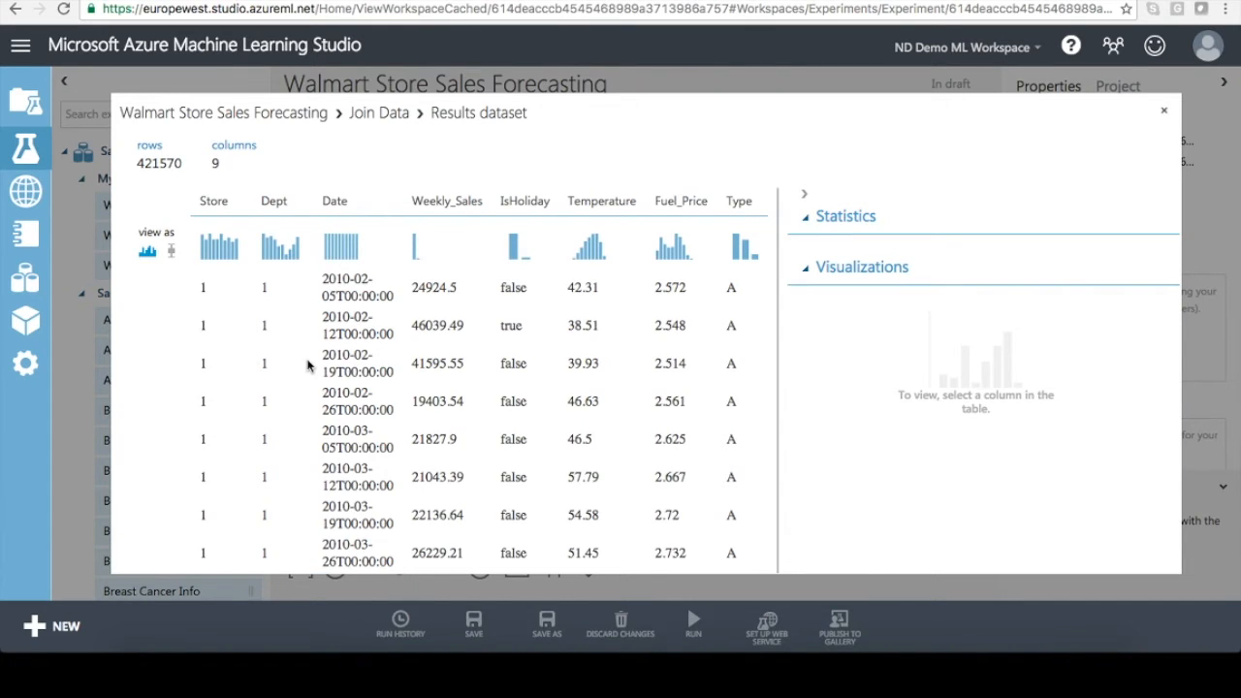
left_click(217, 321)
left_click(266, 318)
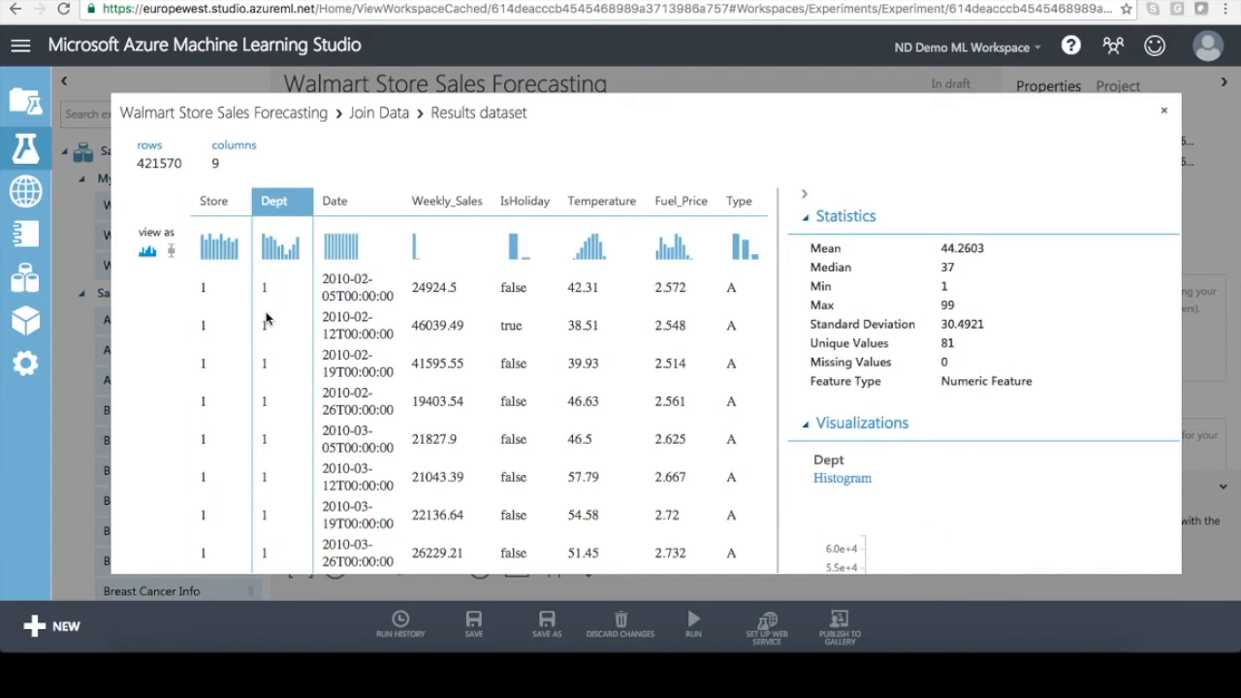
left_click(325, 313)
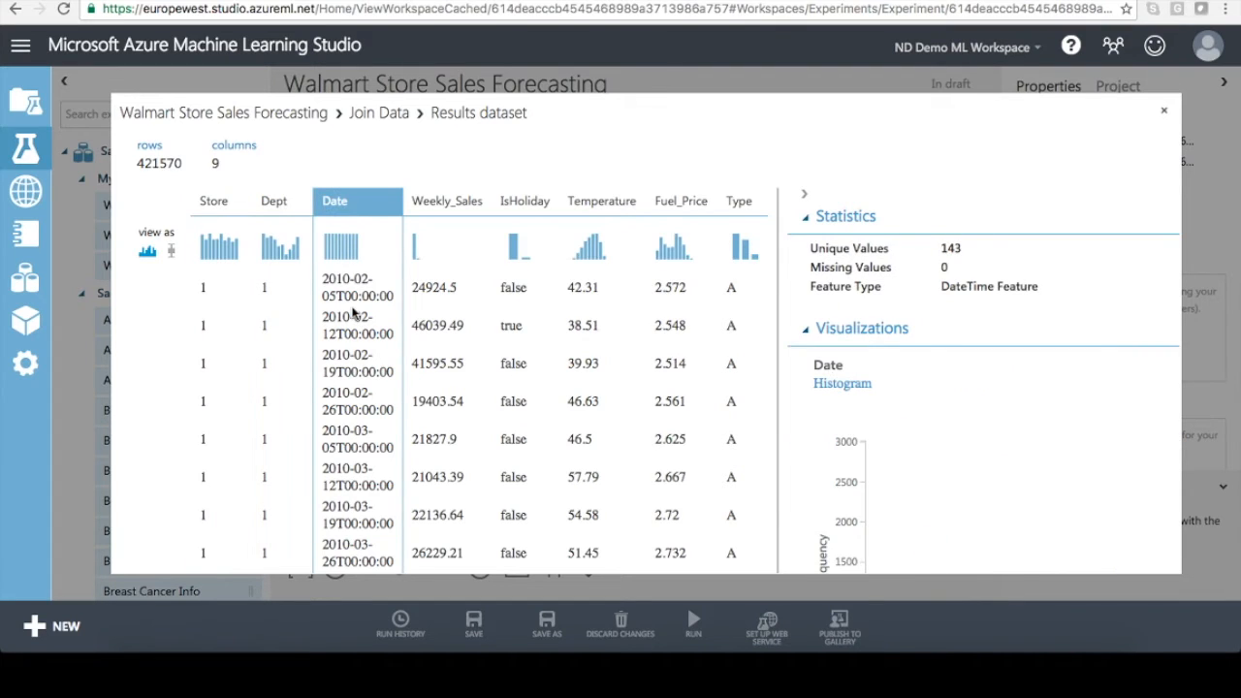
left_click(451, 294)
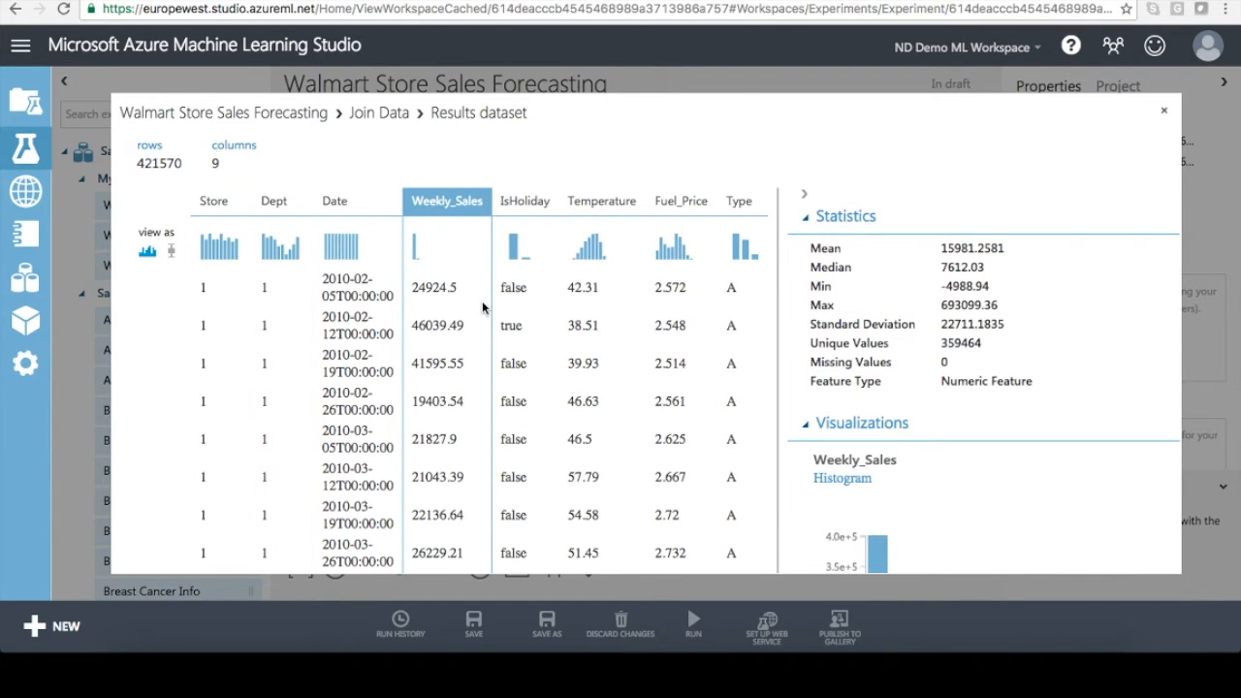
left_click(531, 296)
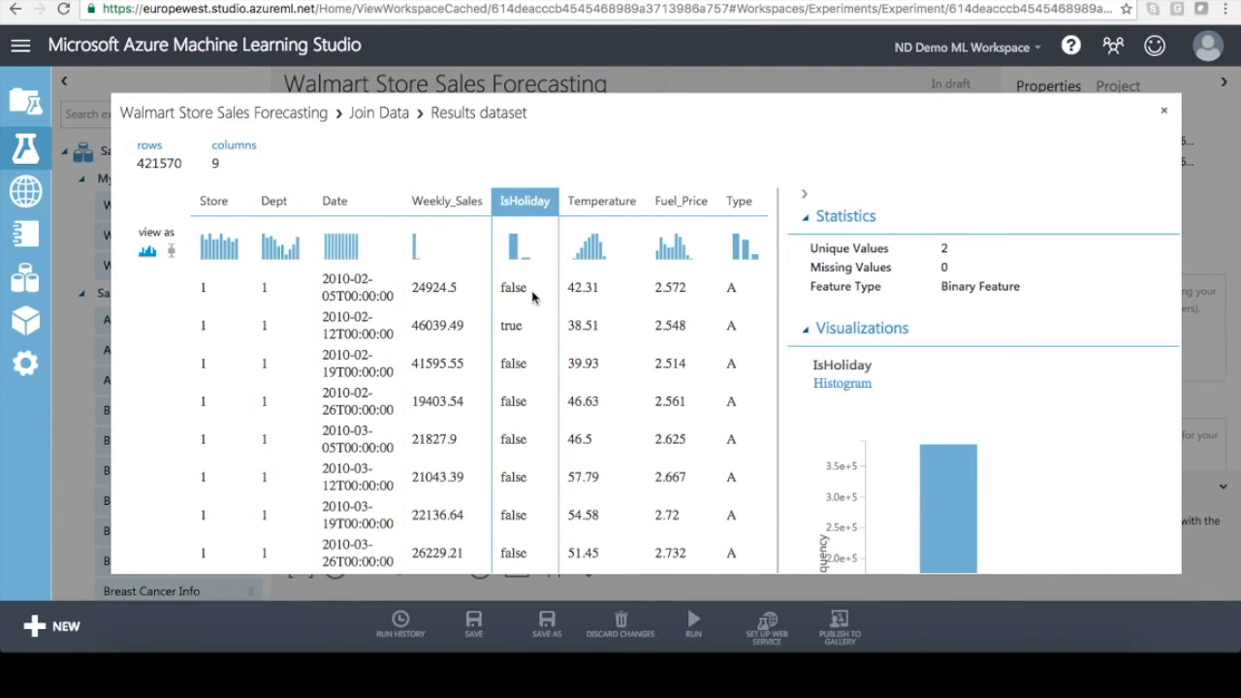
left_click(585, 287)
left_click(669, 278)
scroll(669, 278, "right", 2)
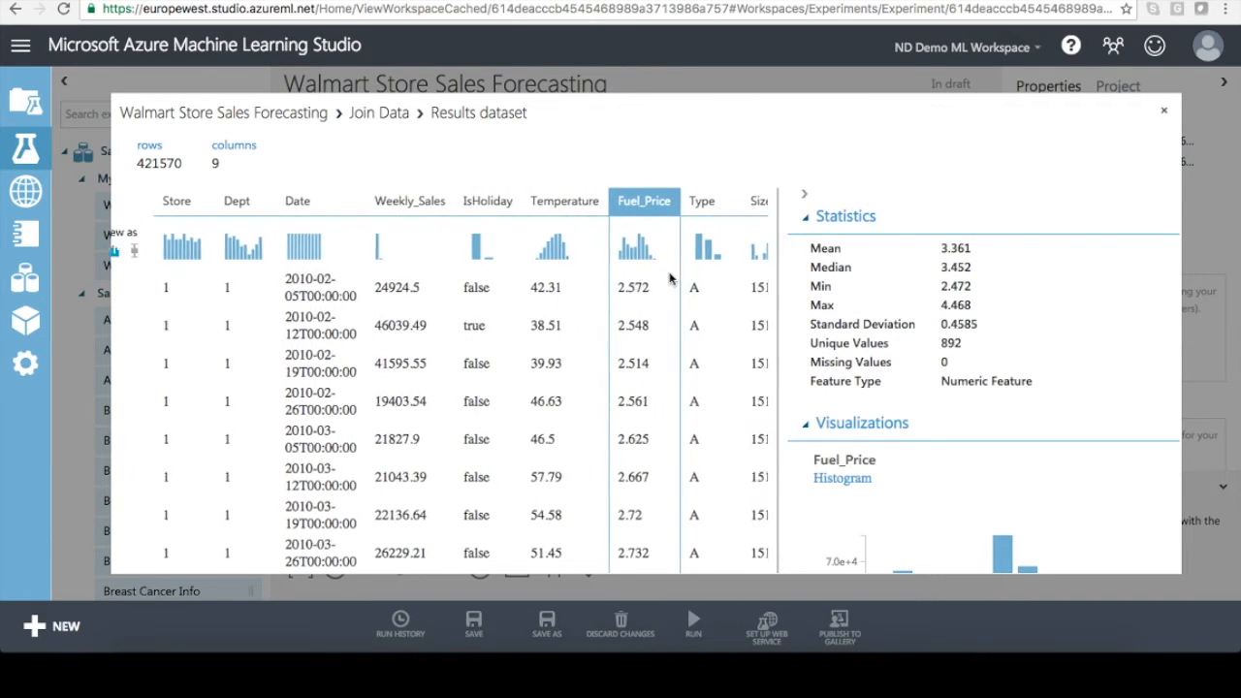
left_click(669, 278)
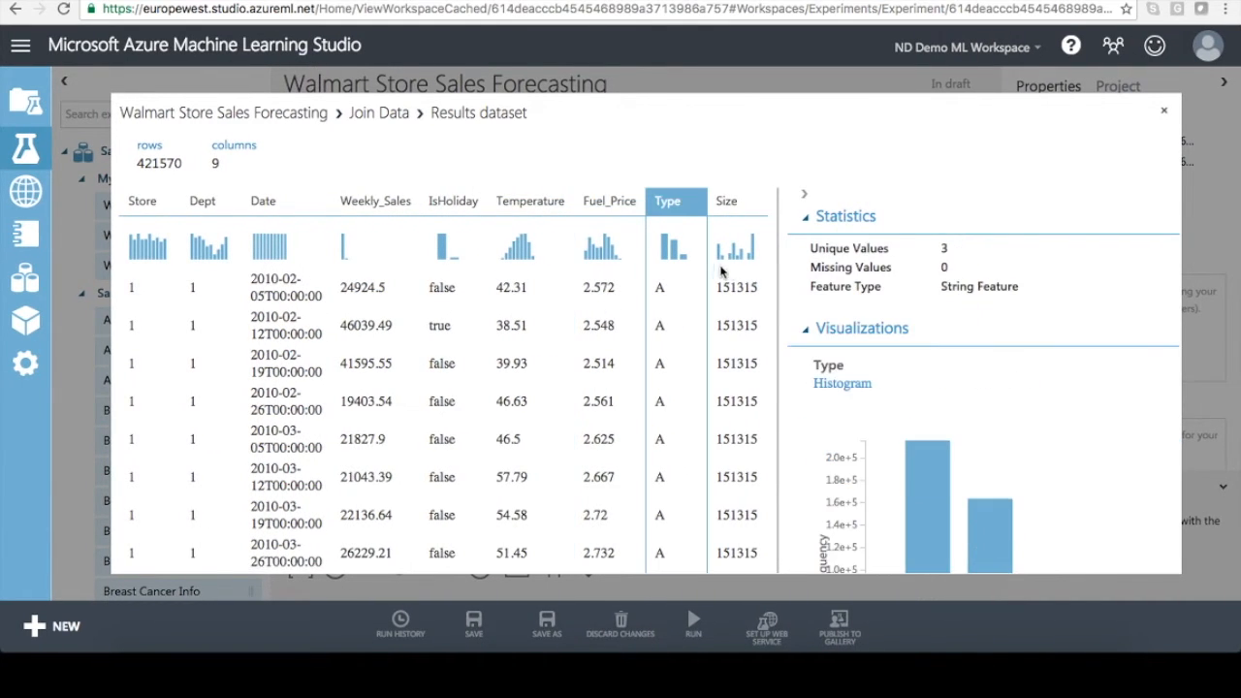
left_click(729, 277)
scroll(549, 285, "left", 2)
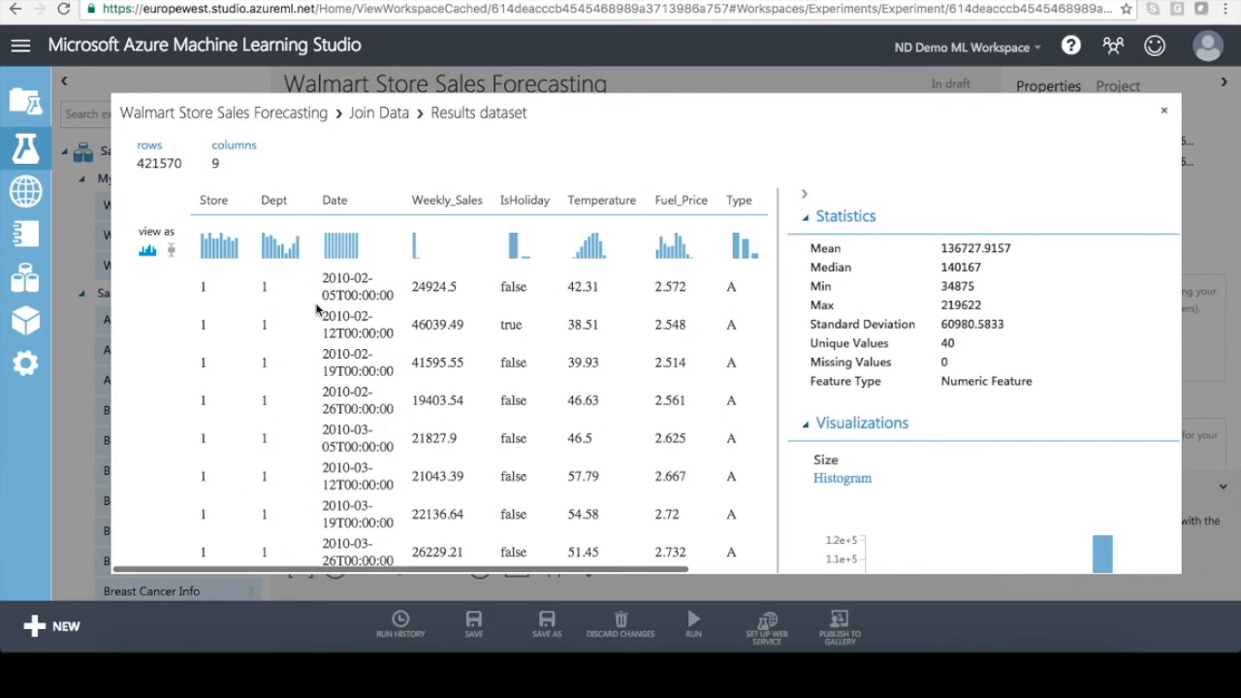
Step: Review the Weekly_Sales statistics and the feature type of the Store column, and close the results view
left_click(446, 303)
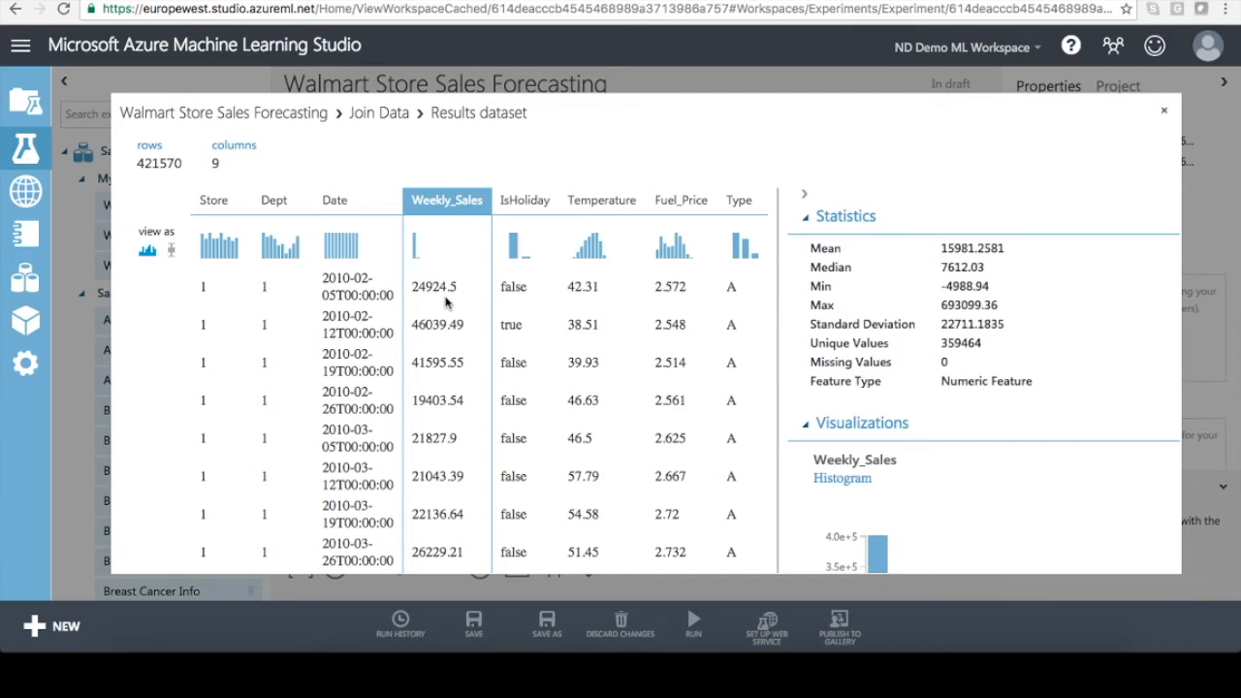
left_click(202, 304)
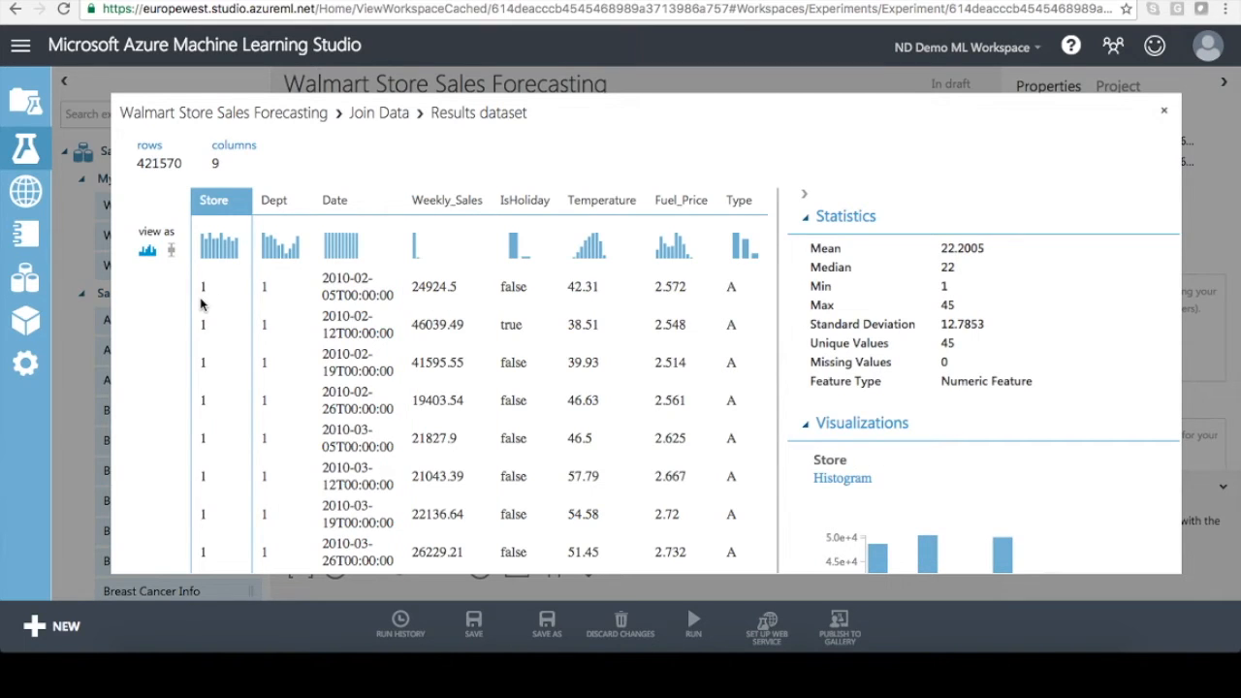
left_click_drag(958, 381, 1022, 387)
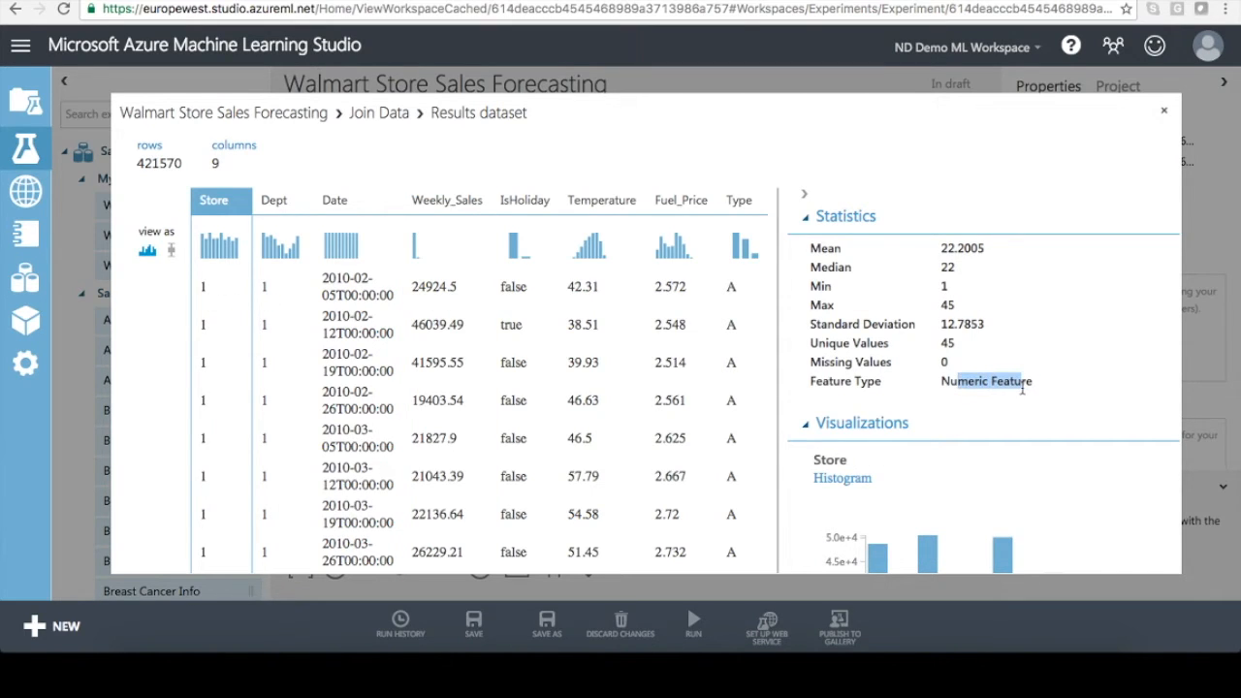
left_click(942, 385)
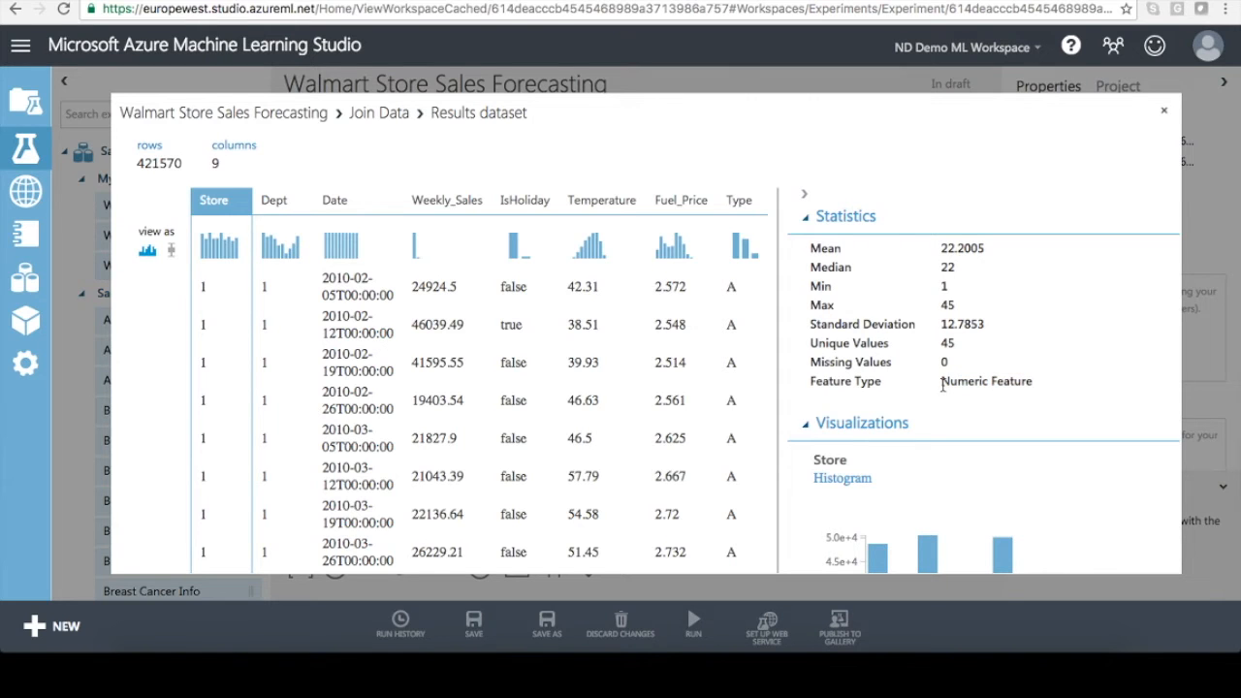
left_click(1164, 111)
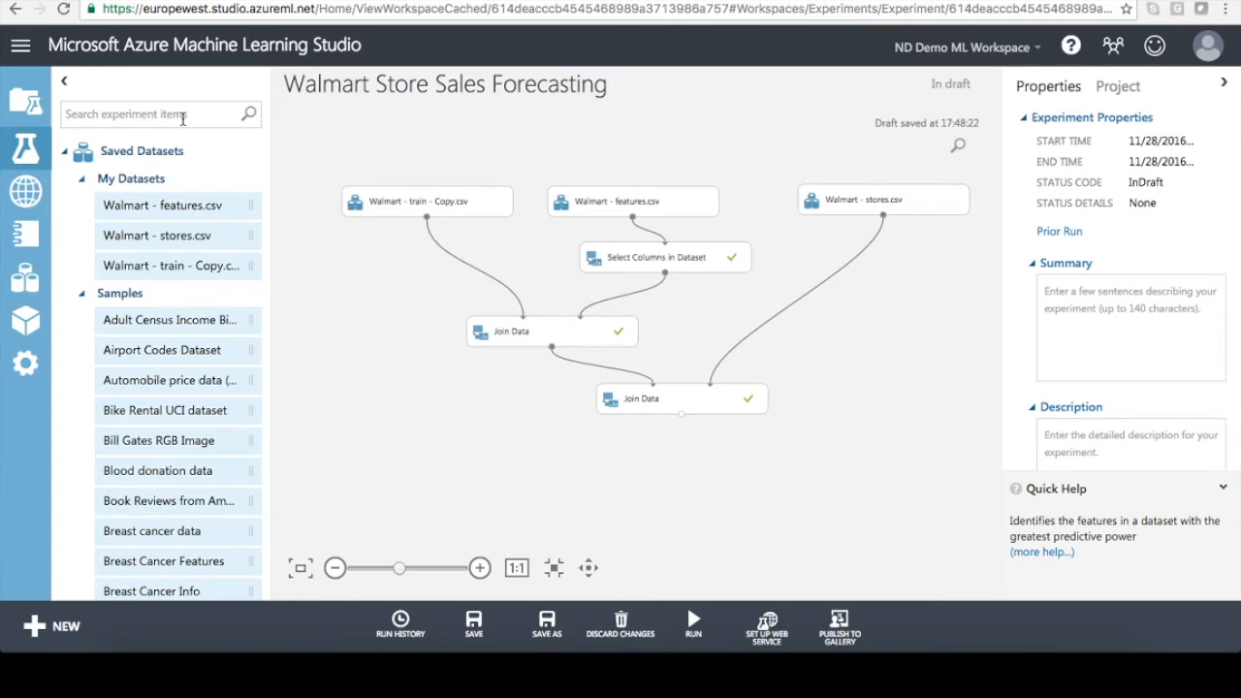
Step: Search the modules for "edit me", place Edit Metadata below the second Join Data module, and connect the join's output to it
type("edit me")
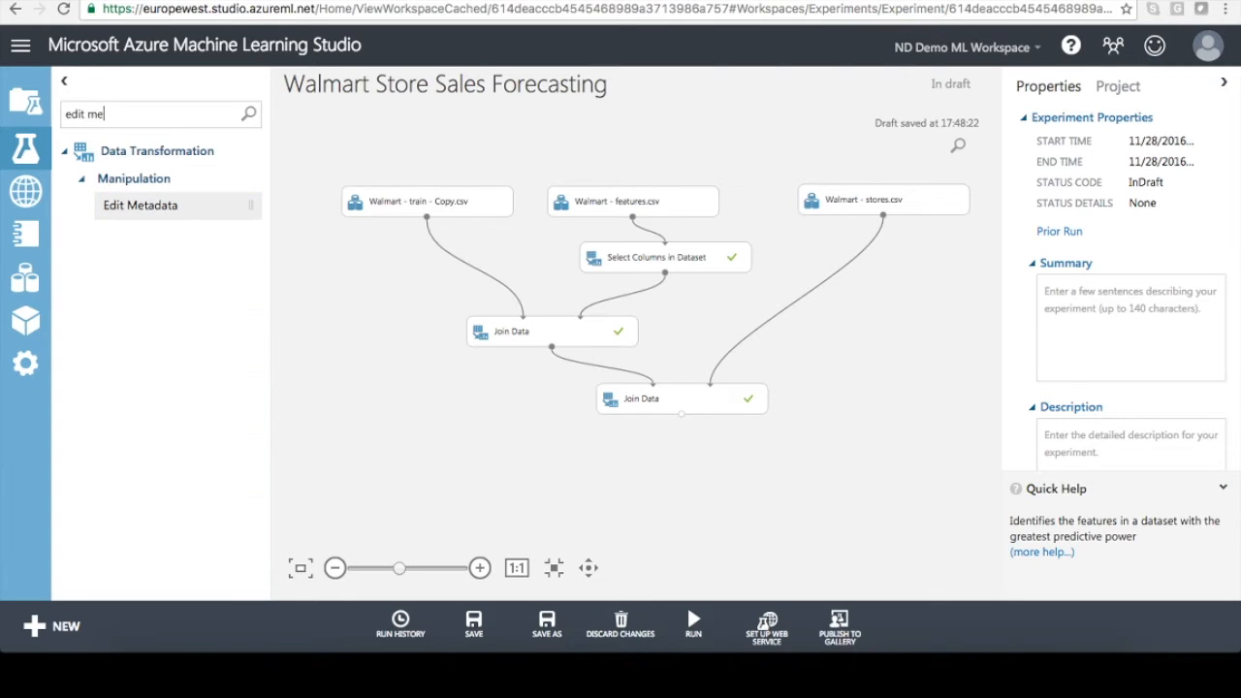
left_click_drag(155, 208, 690, 467)
left_click_drag(683, 414, 686, 450)
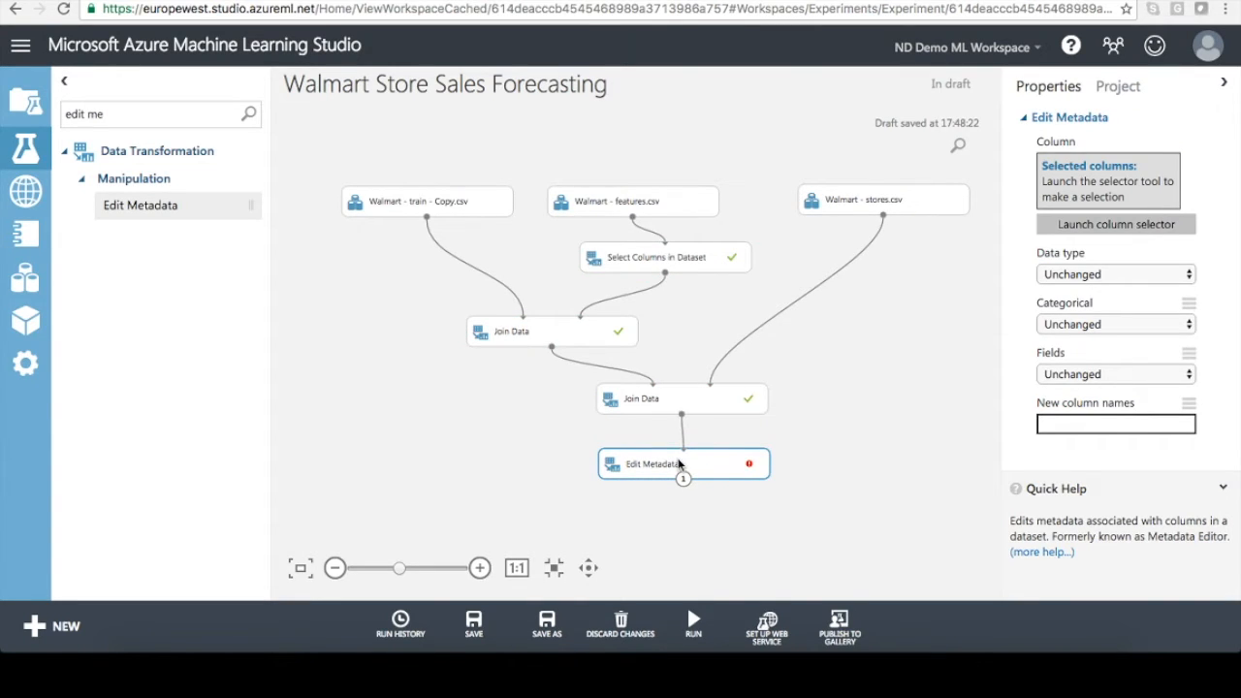
Step: Select the Store, Dept, Type and IsHoliday columns for the Edit Metadata module
left_click(1093, 223)
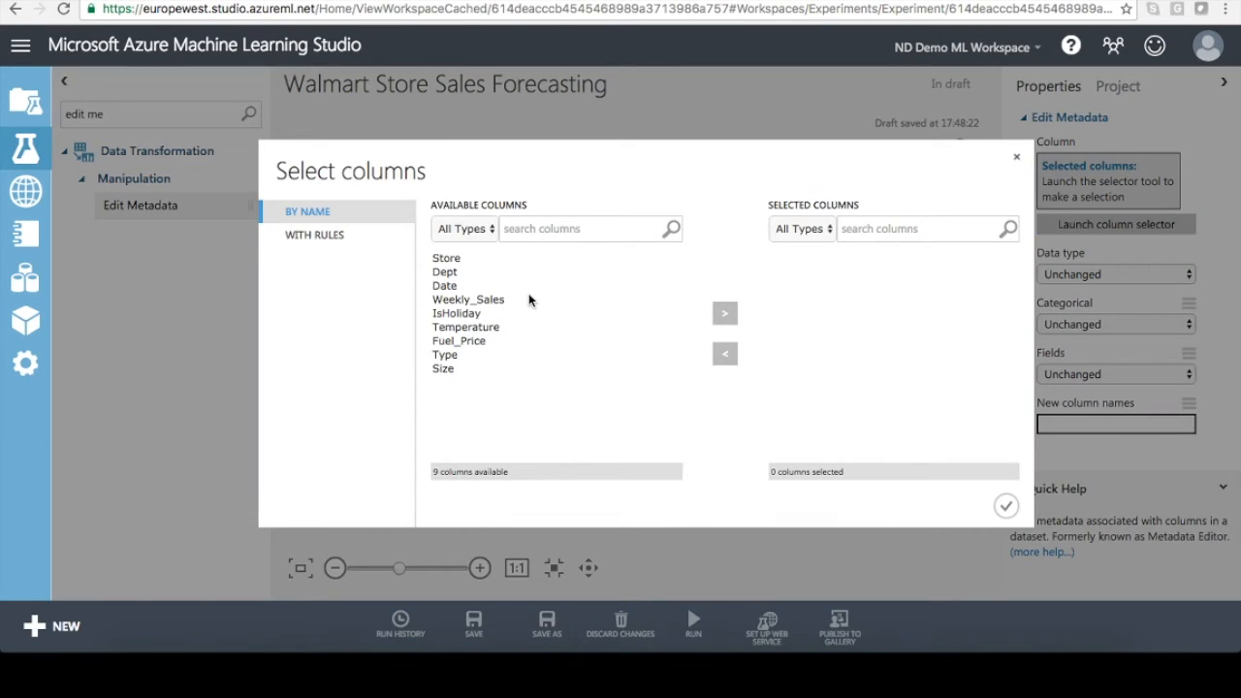
left_click(449, 258)
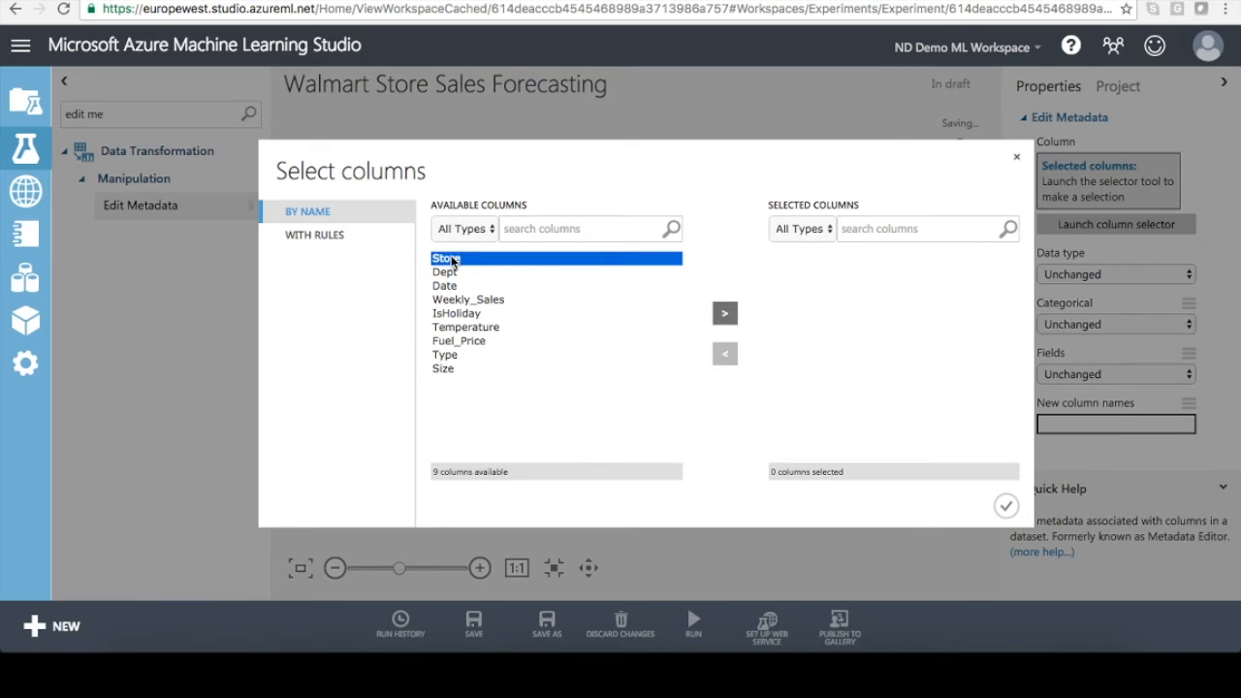
left_click(726, 315)
left_click(472, 259)
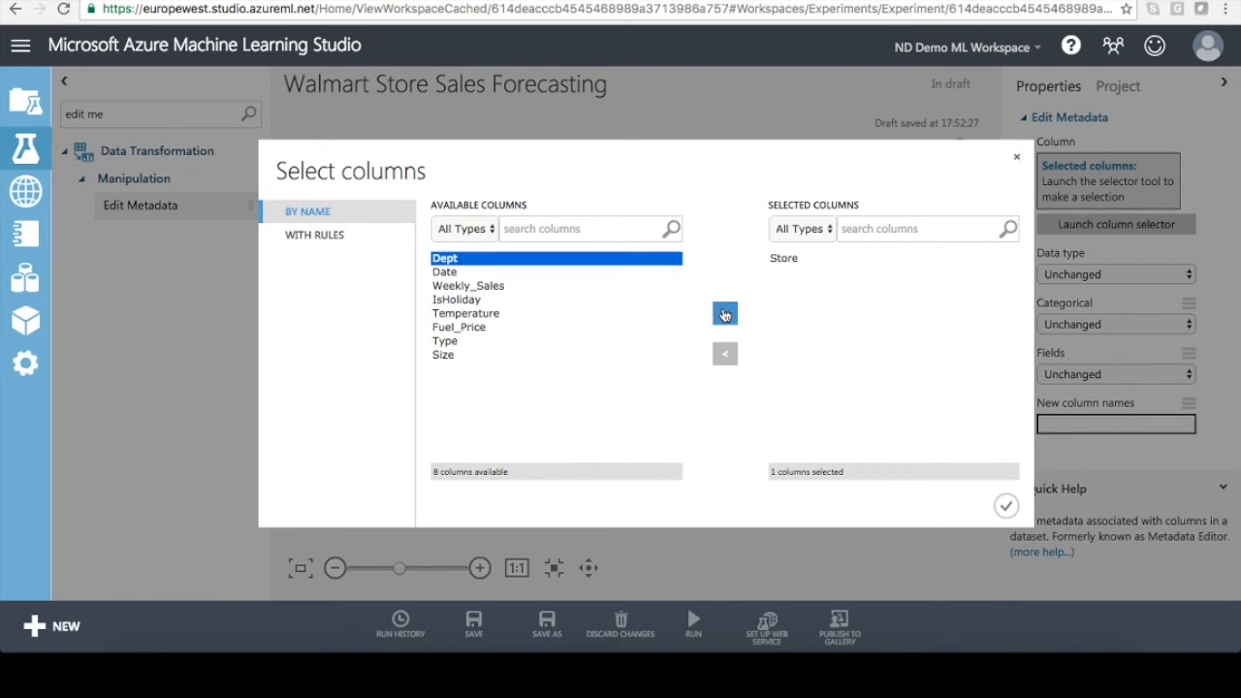
left_click(724, 314)
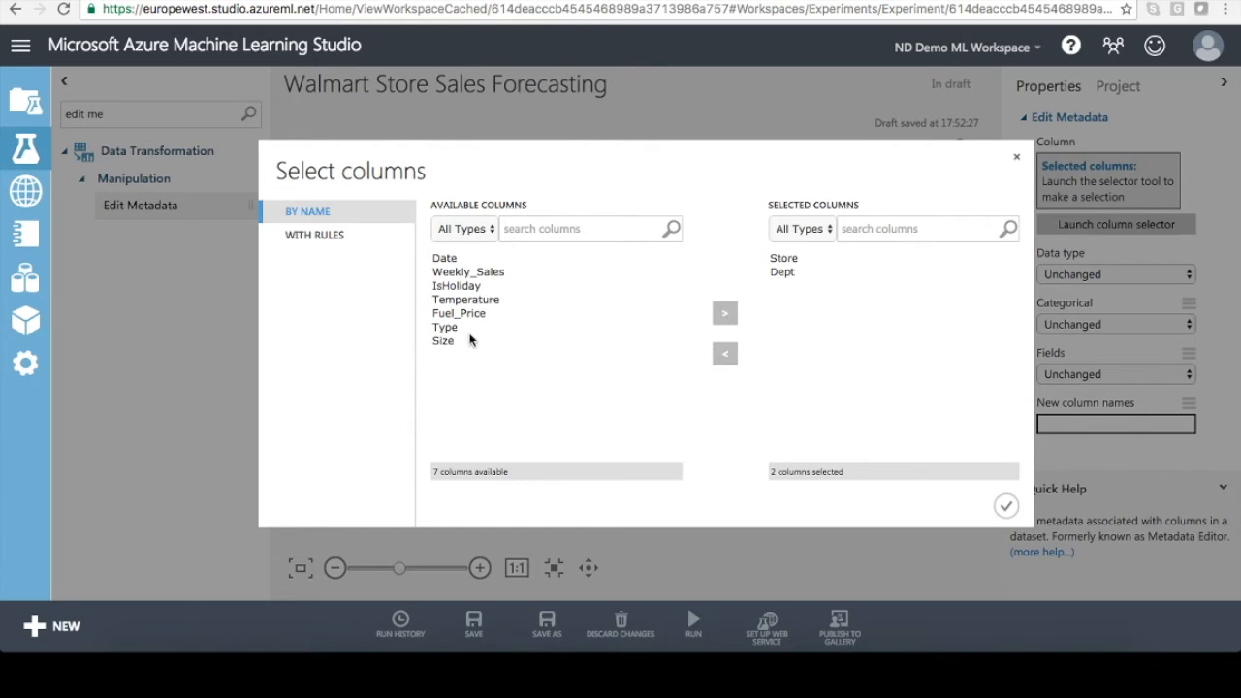
left_click(452, 328)
left_click(724, 314)
left_click(455, 288)
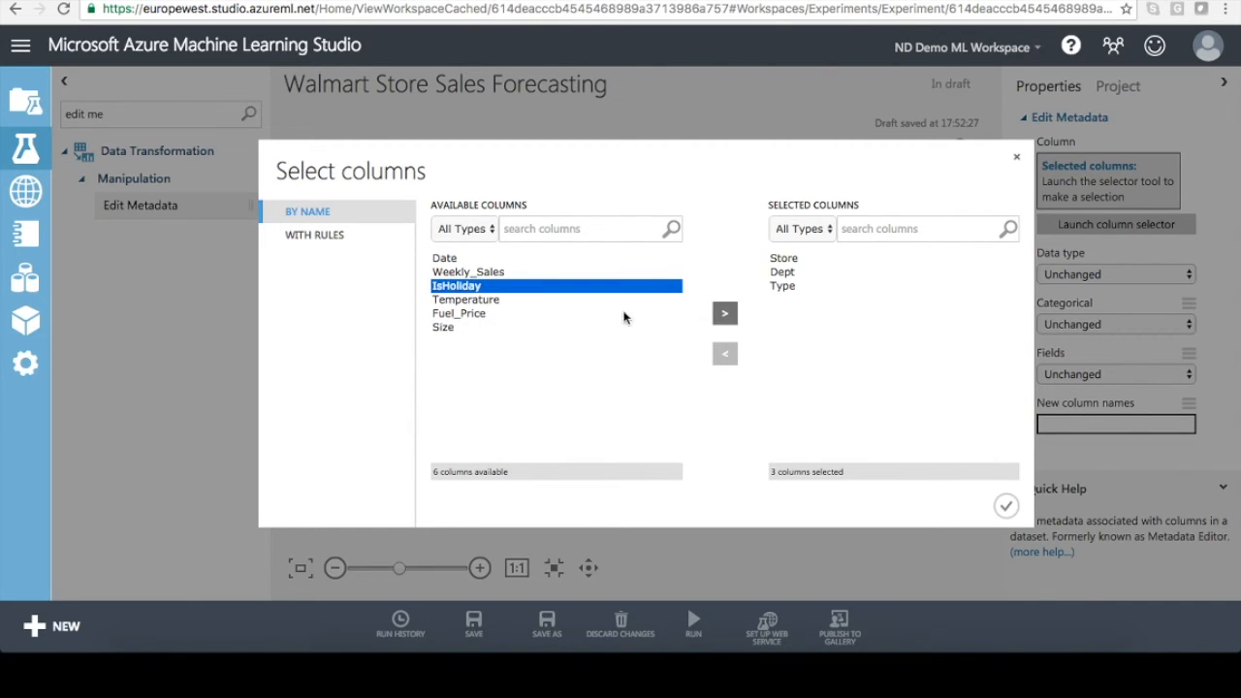
left_click(725, 312)
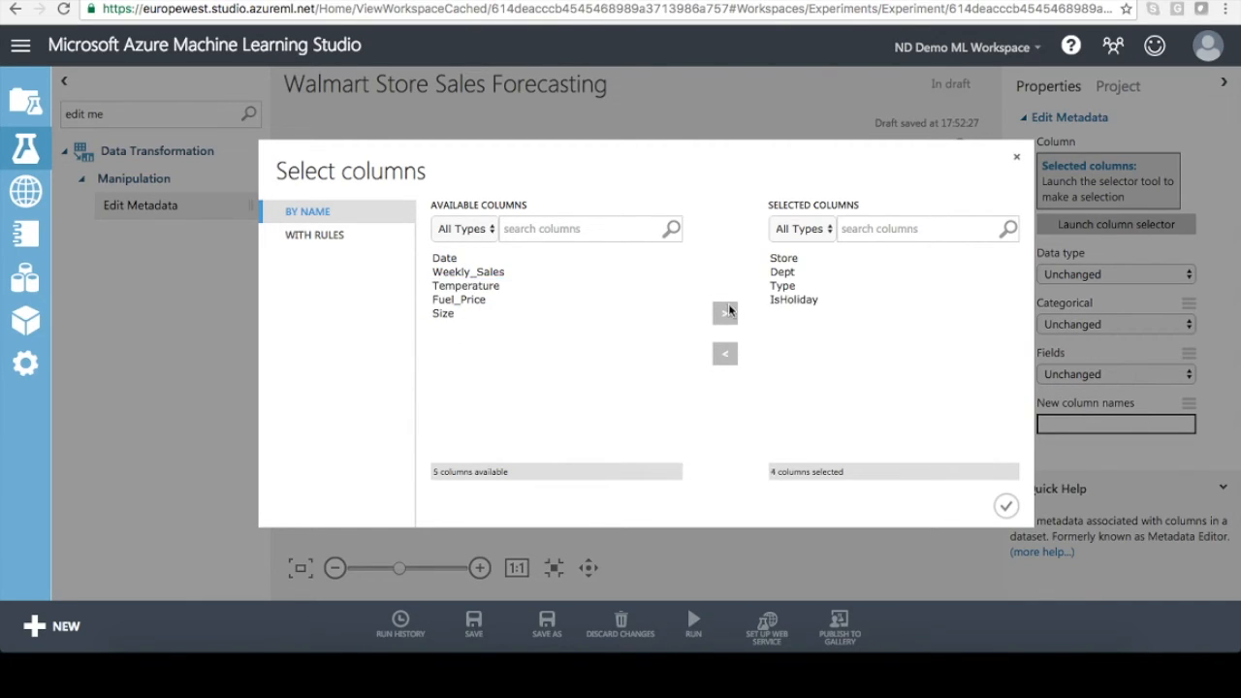
left_click(1004, 508)
Step: Set the selected columns' Categorical option to Make categorical and run the whole experiment
left_click(1075, 324)
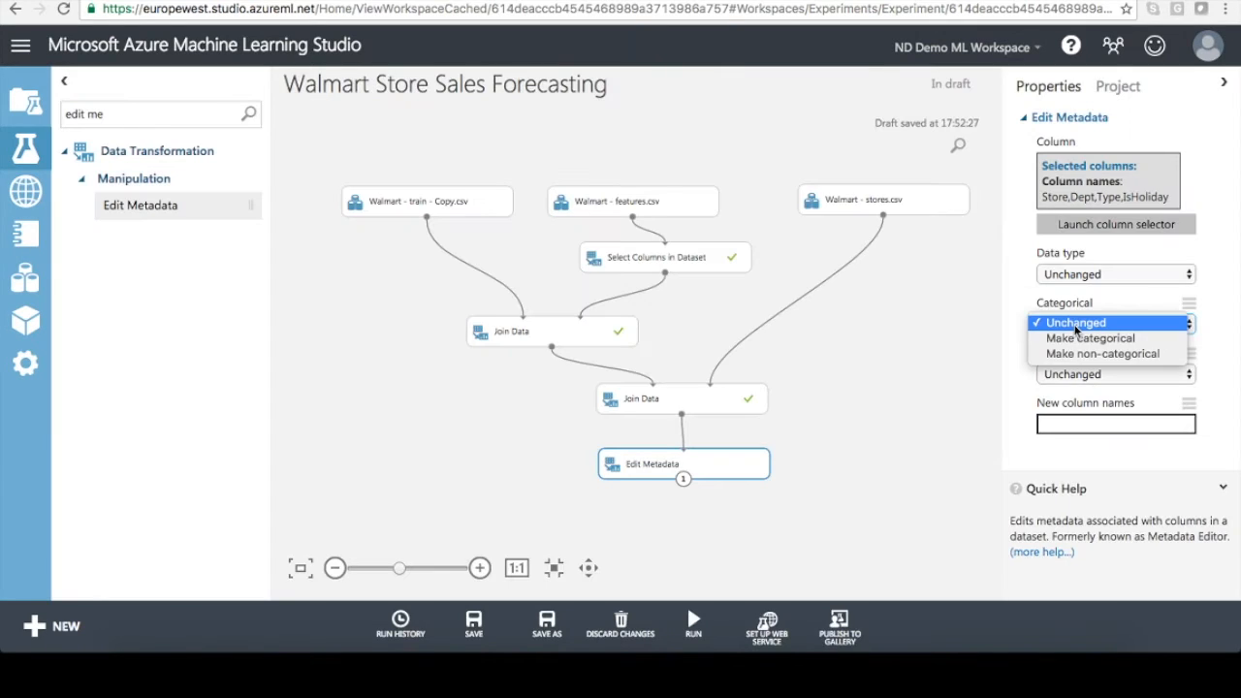
key("Escape")
key("Down")
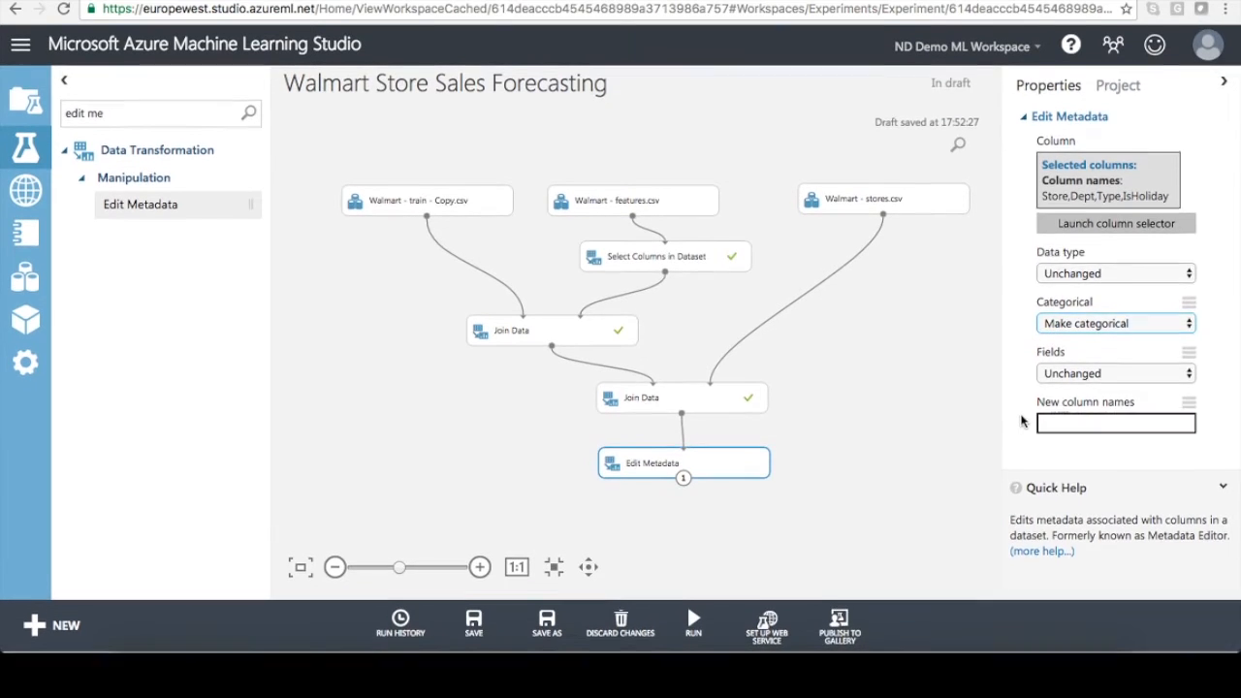
left_click(695, 618)
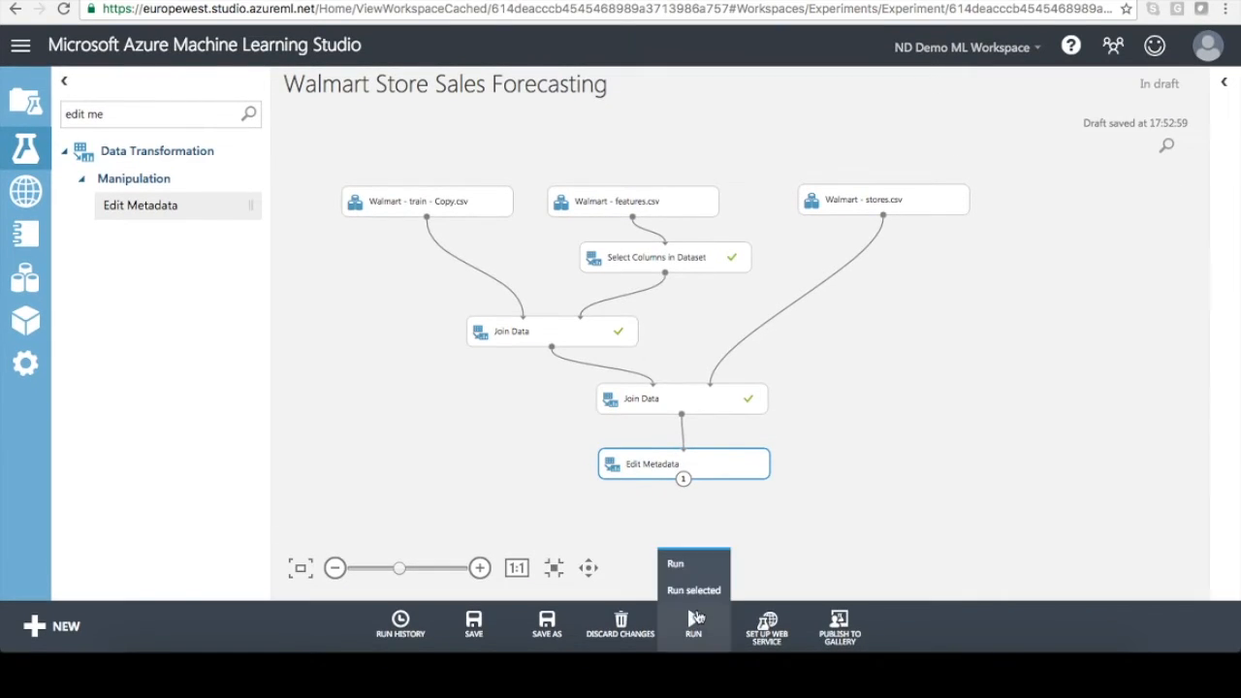
left_click(675, 563)
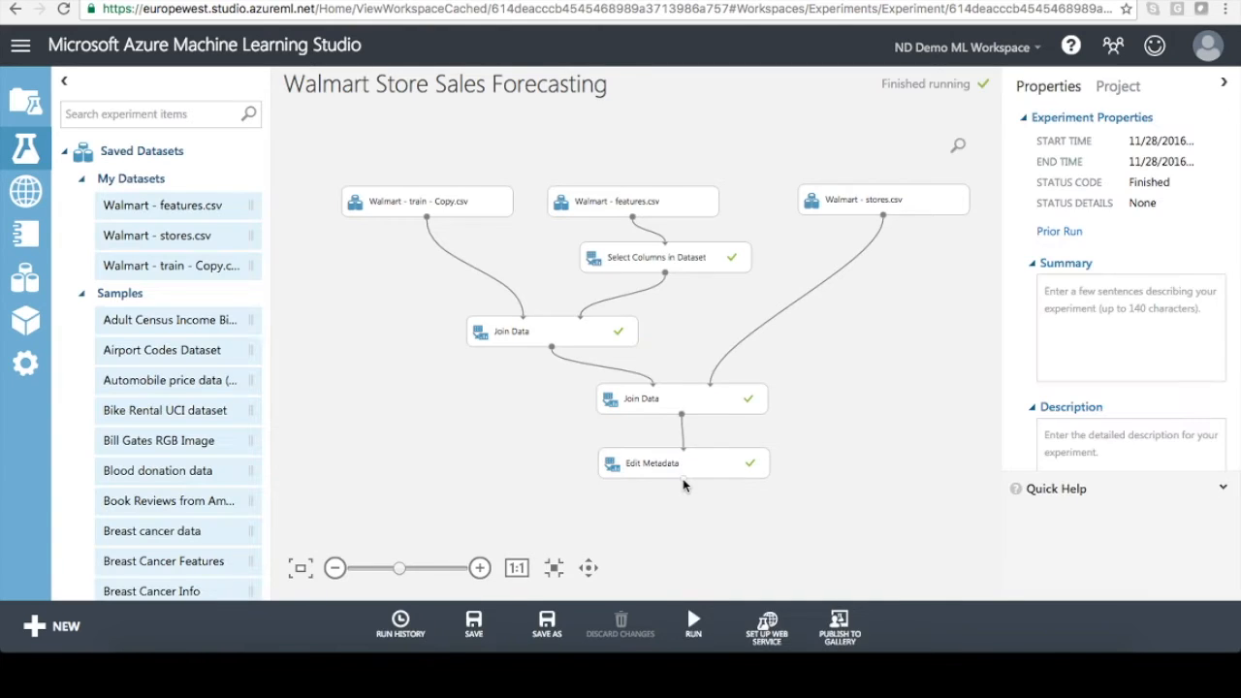
Step: Visualize the Edit Metadata results dataset, check the feature type of the Store column, and close the view
right_click(683, 484)
left_click(740, 565)
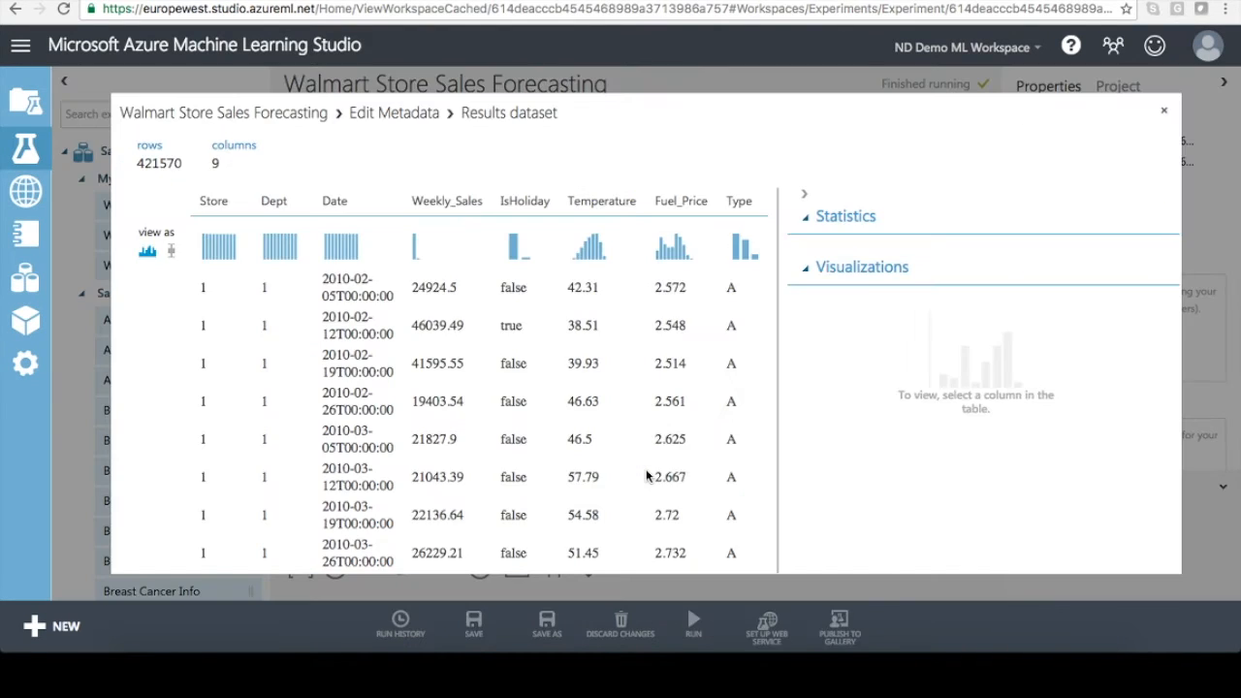
left_click(225, 319)
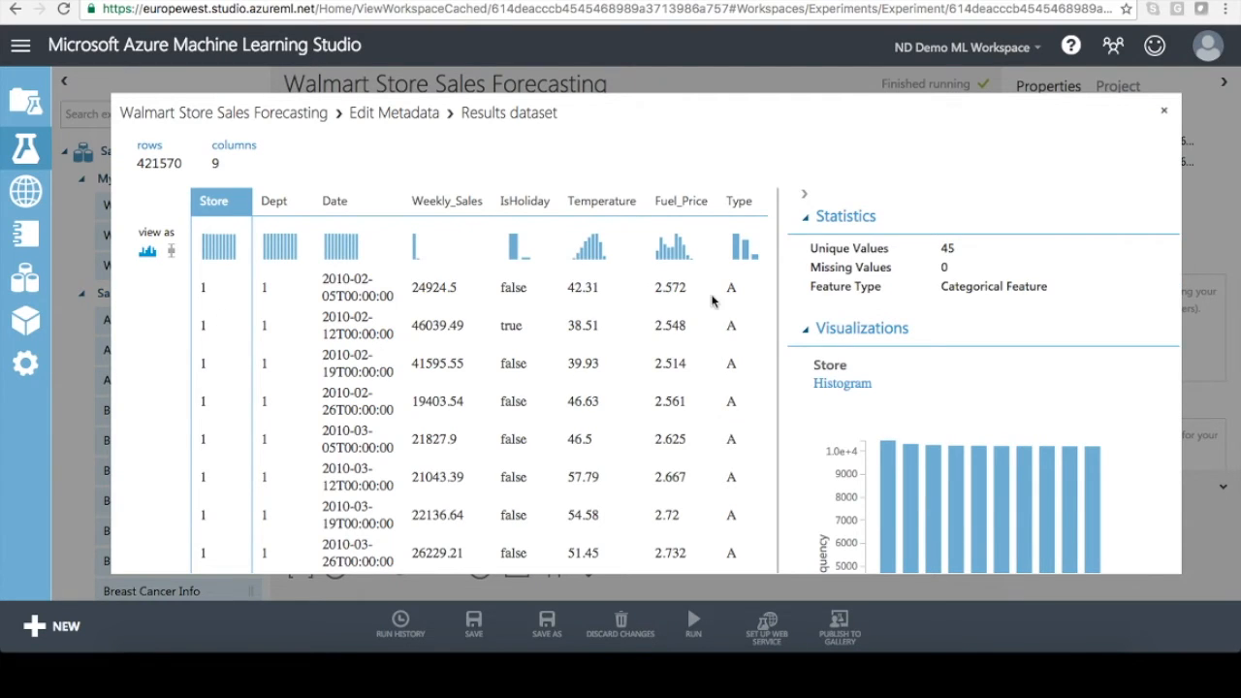
left_click_drag(955, 287, 986, 289)
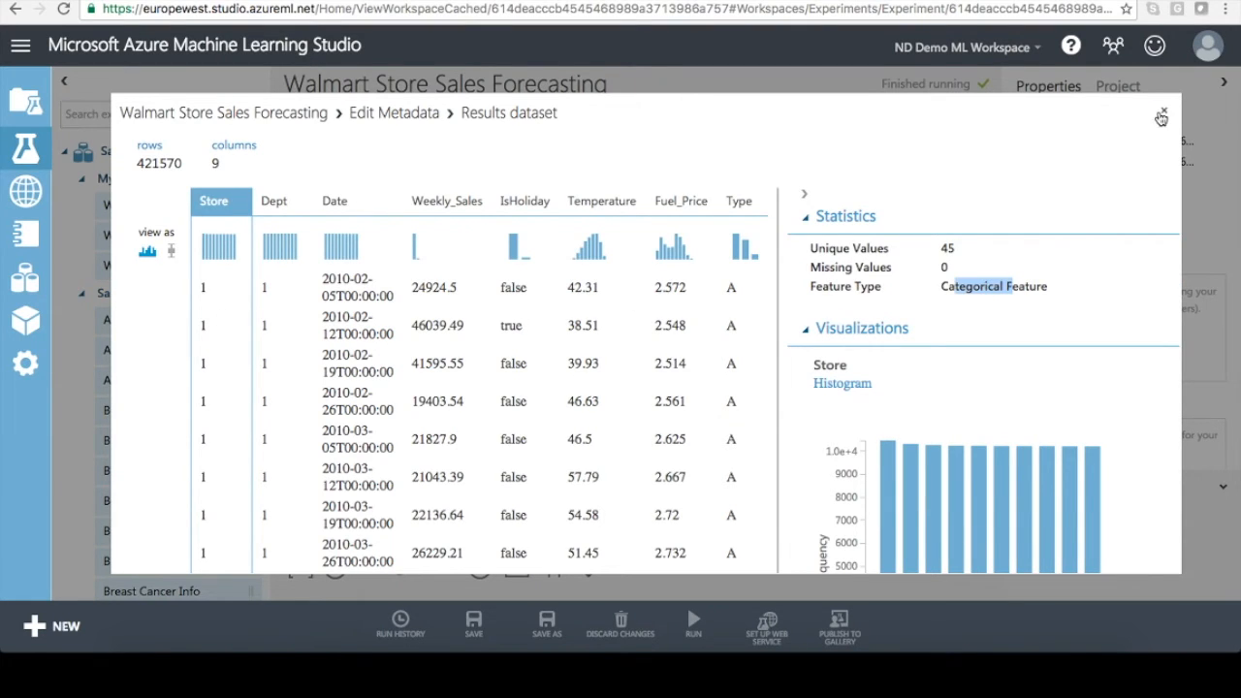
left_click(1163, 109)
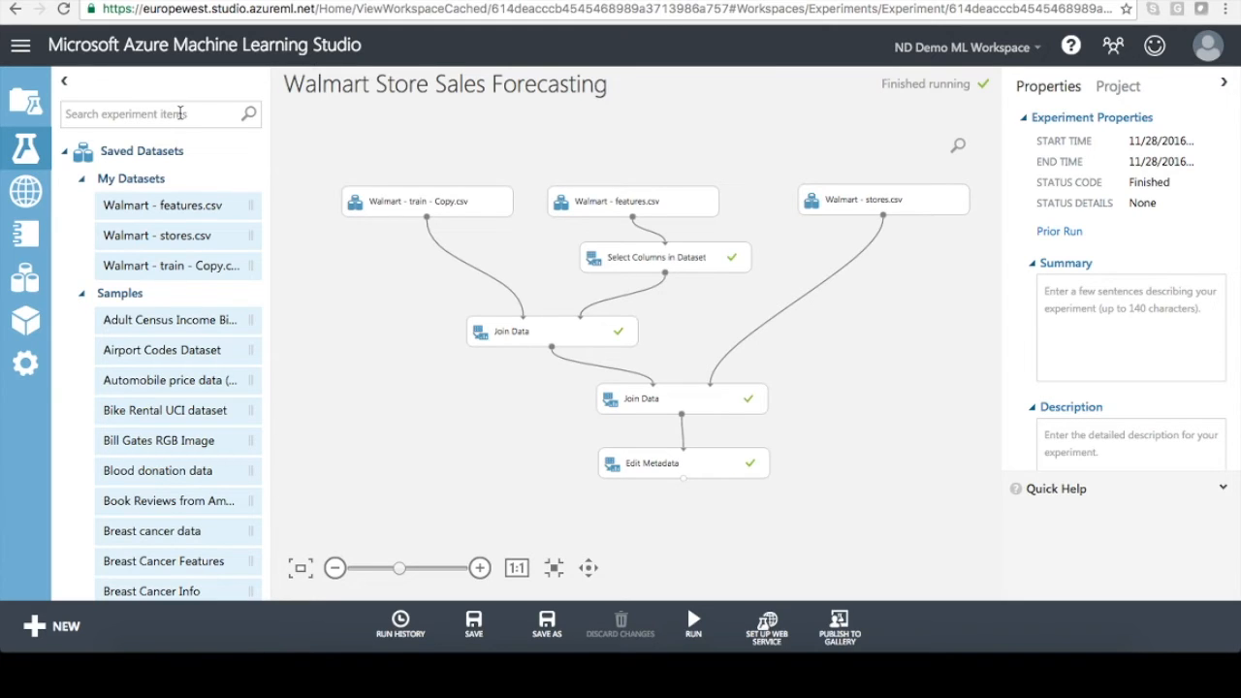
Step: Search the modules for "filter based", place Filter Based Feature Selection below and beside Edit Metadata, and connect Edit Metadata's output to it
left_click(179, 114)
type("filter based")
left_click_drag(160, 180, 452, 463)
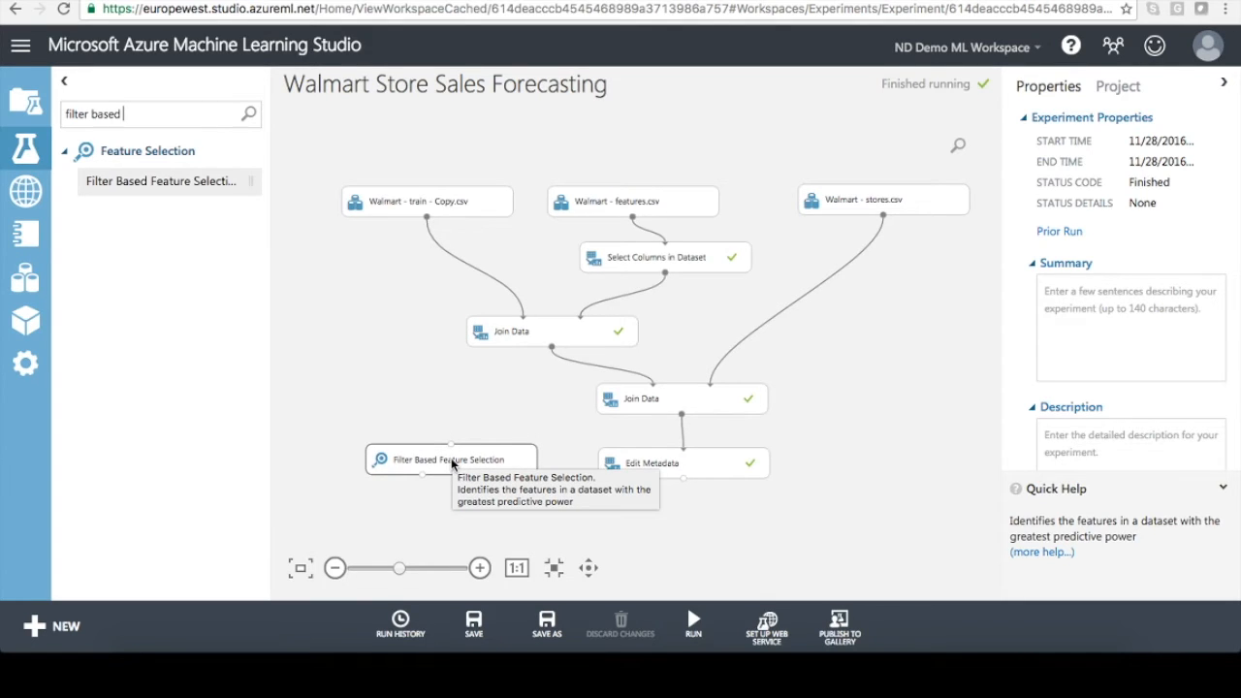
left_click(451, 457)
left_click_drag(451, 448, 683, 478)
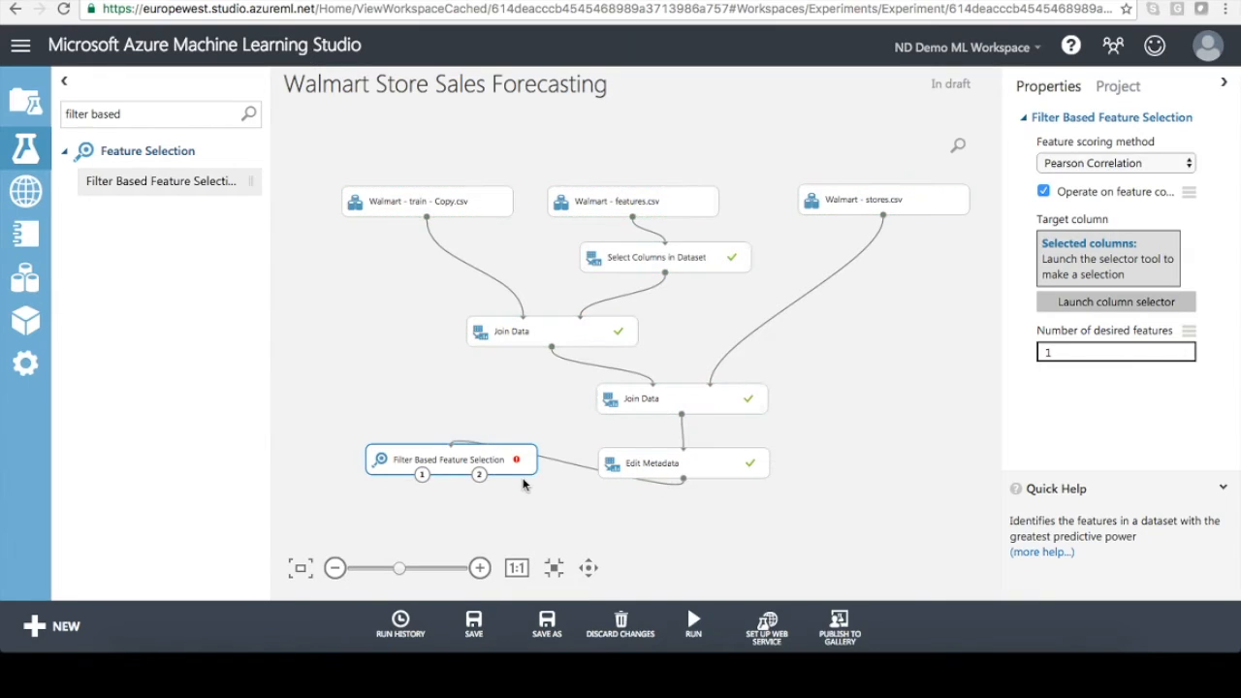
left_click_drag(474, 462, 459, 511)
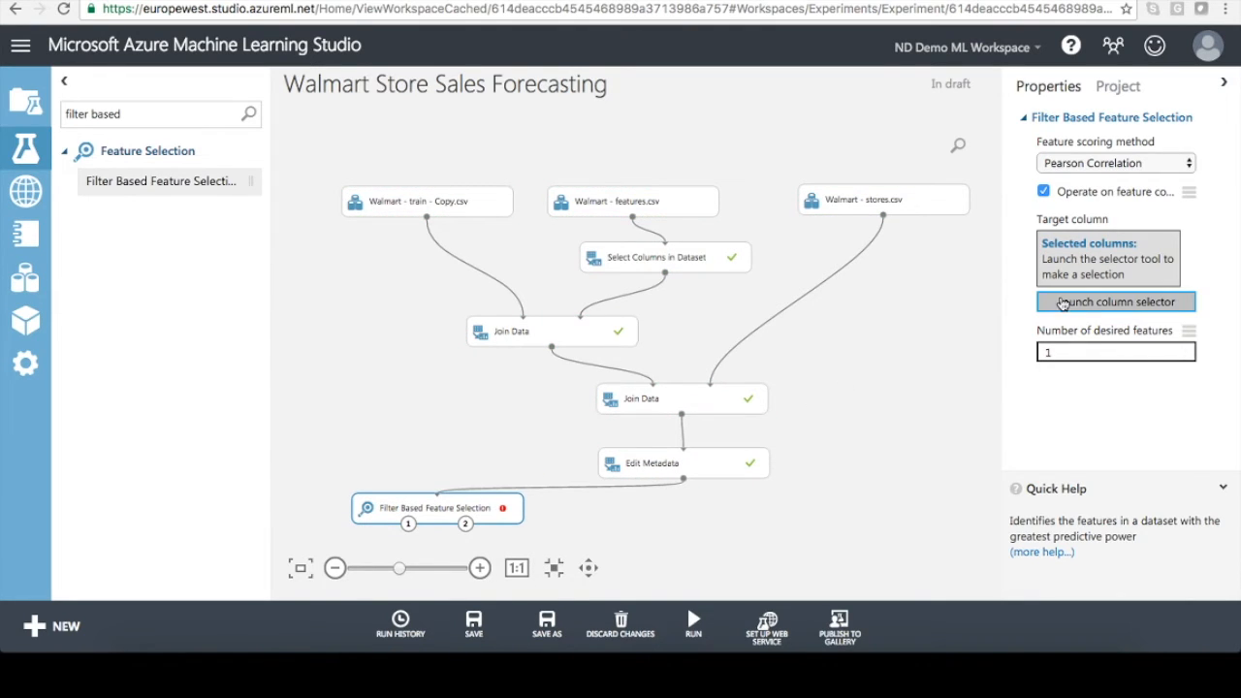
Step: Choose Weekly_Sales as the target column of Filter Based Feature Selection and run the experiment
left_click(1093, 304)
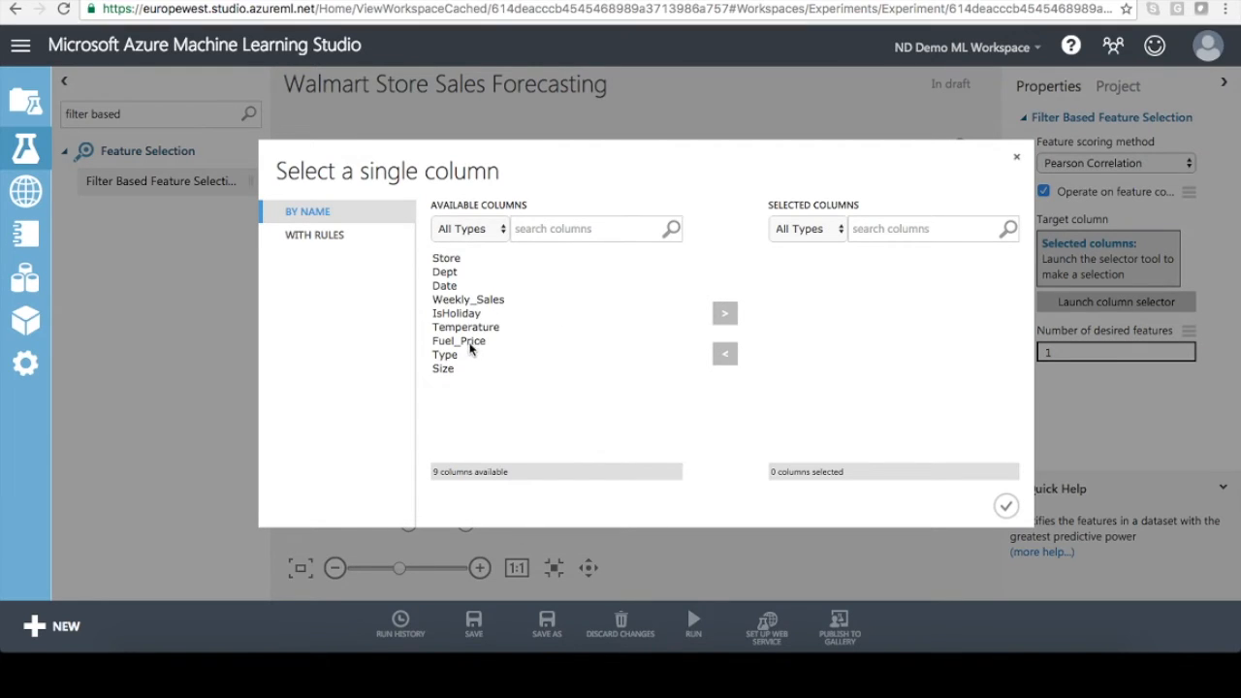
left_click(453, 300)
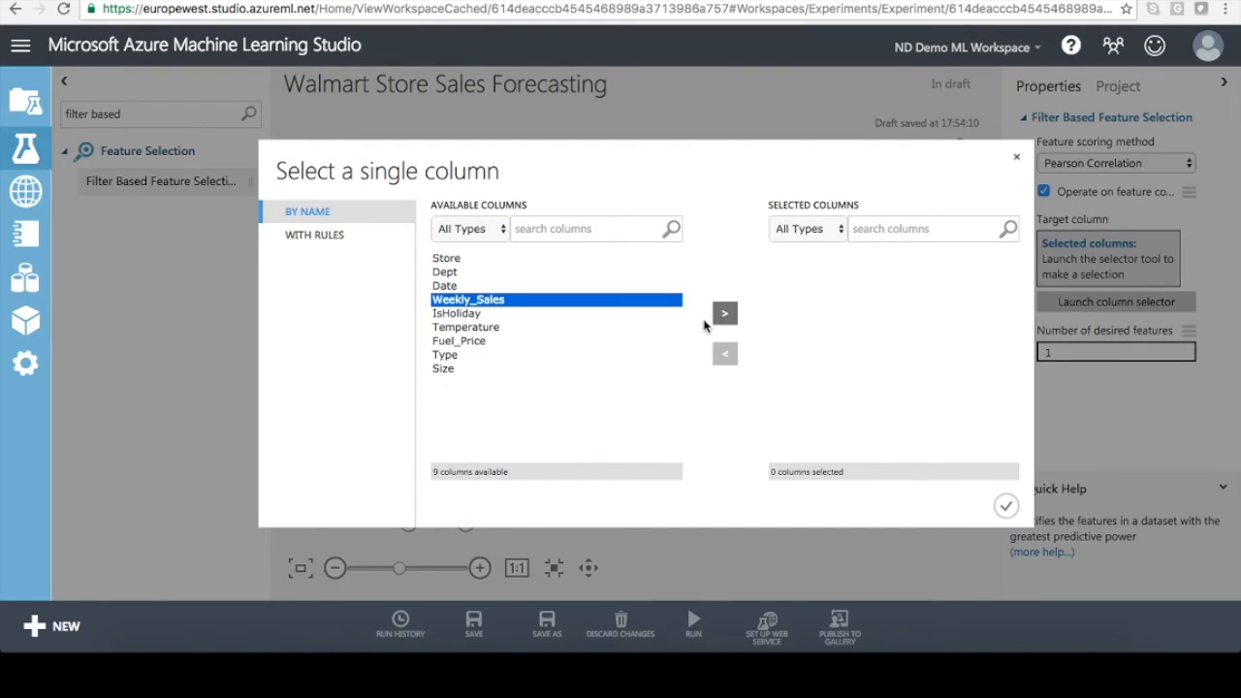
left_click(721, 315)
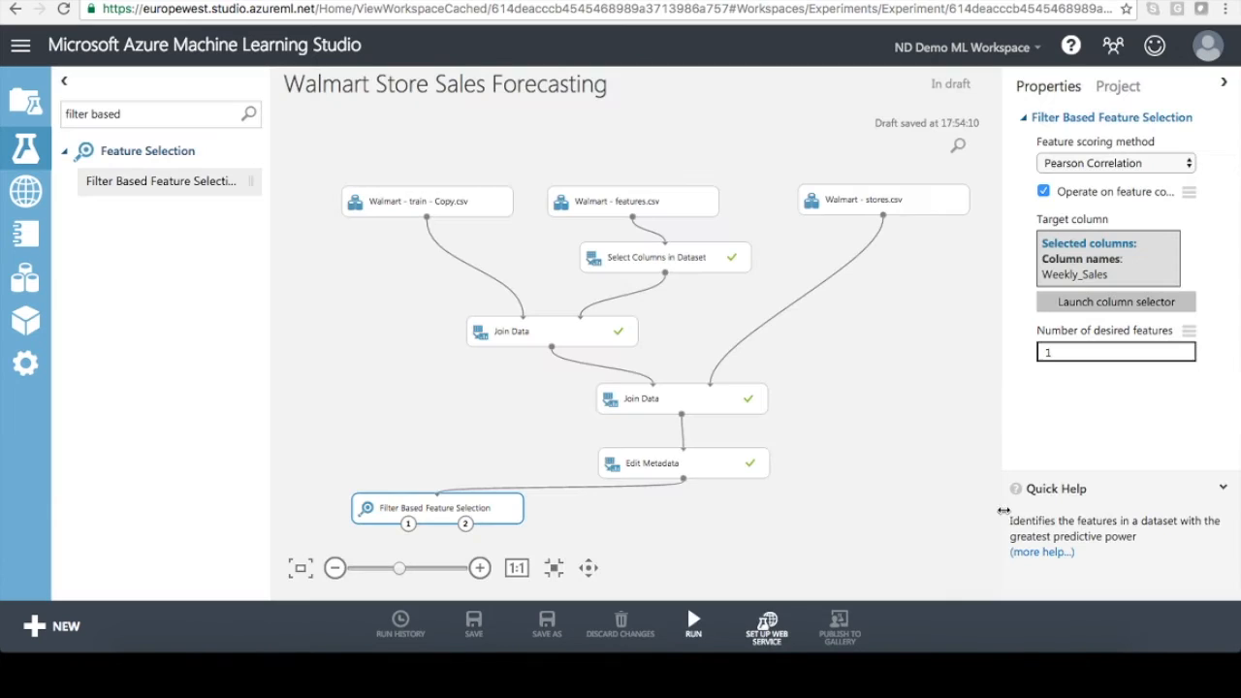
left_click(1005, 506)
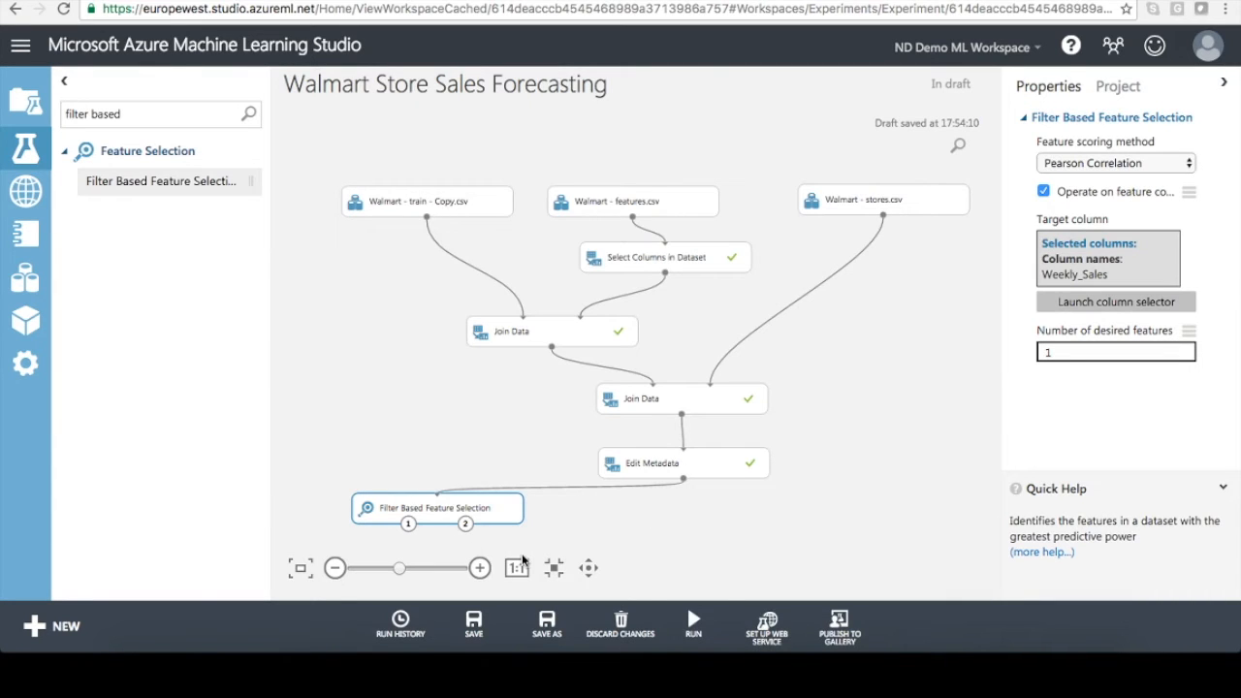
left_click(693, 622)
left_click(688, 617)
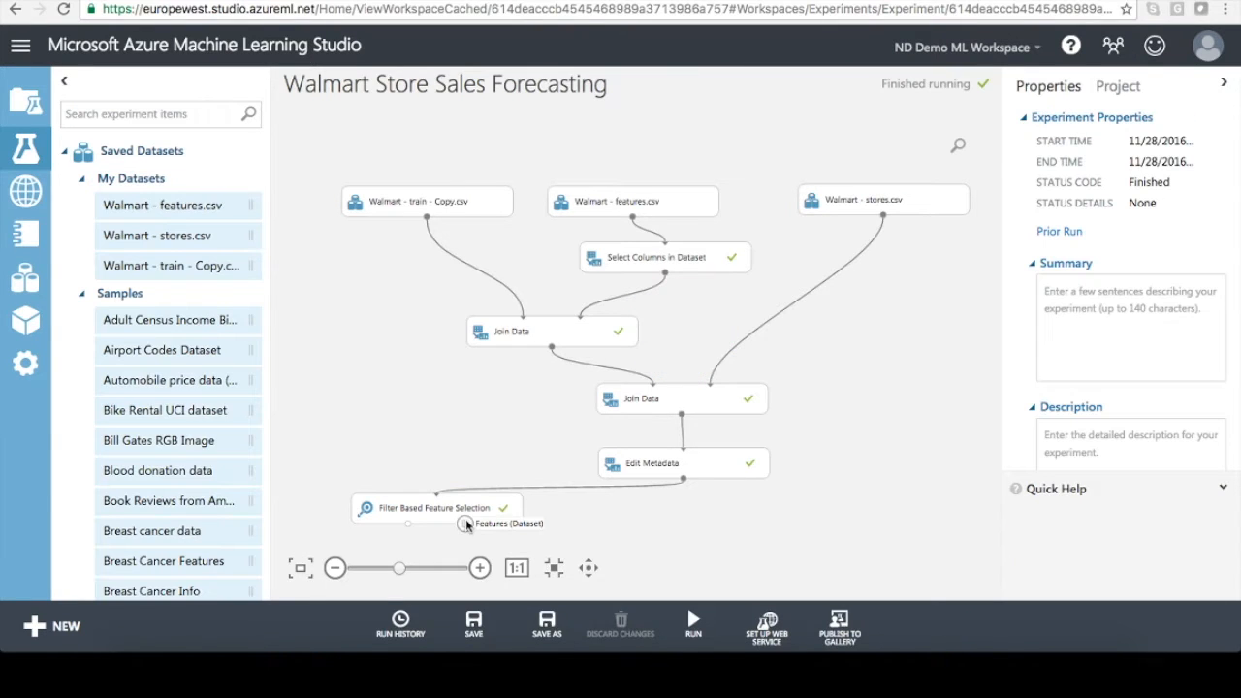
Step: Visualize the Features output of Filter Based Feature Selection, examine the scores from Size through Fuel_Price, and close the view
right_click(465, 522)
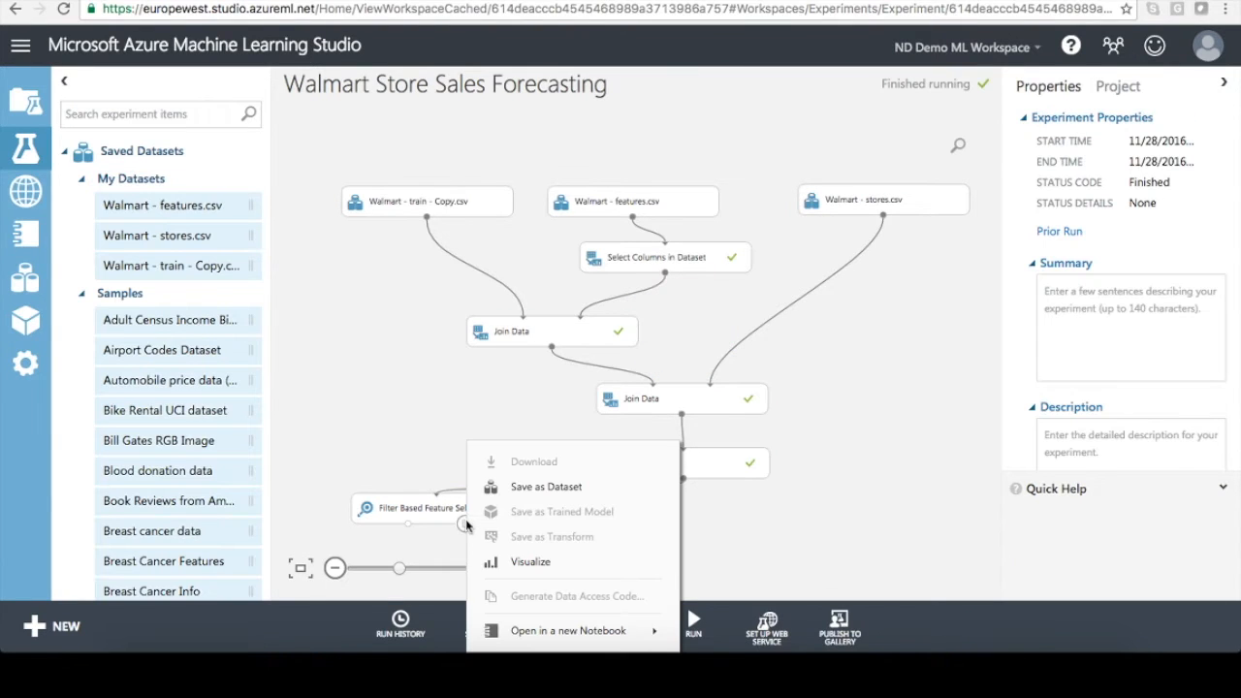
left_click(536, 559)
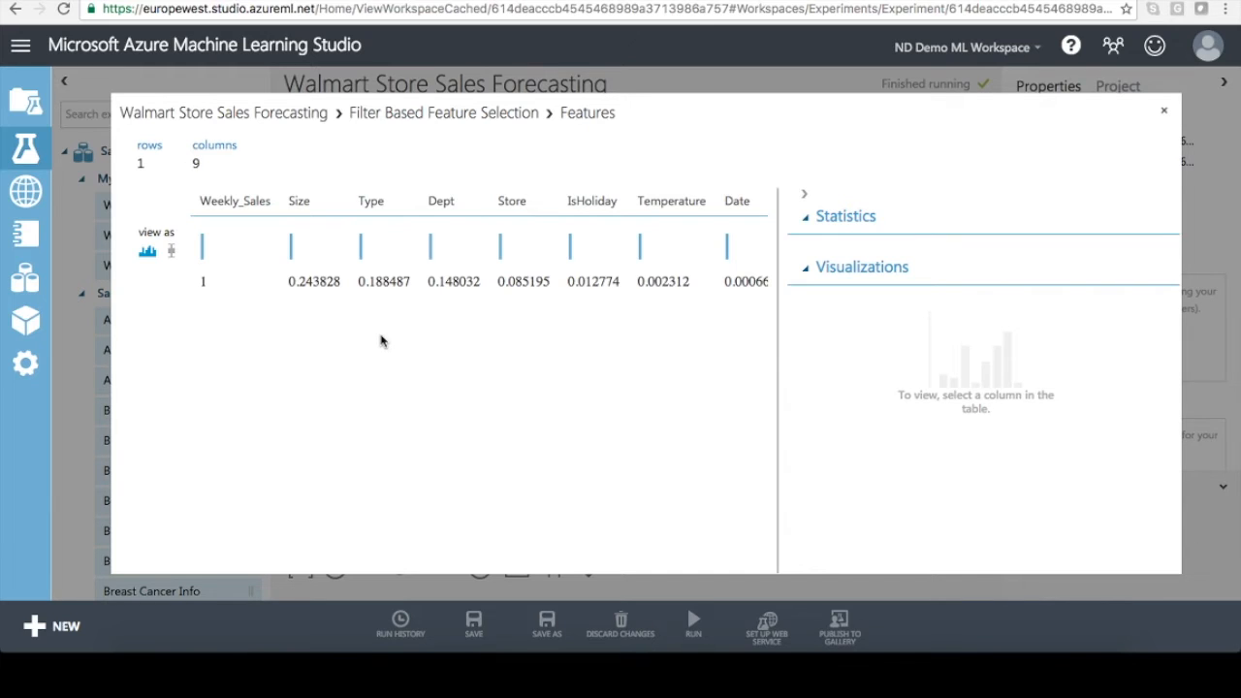
left_click(310, 277)
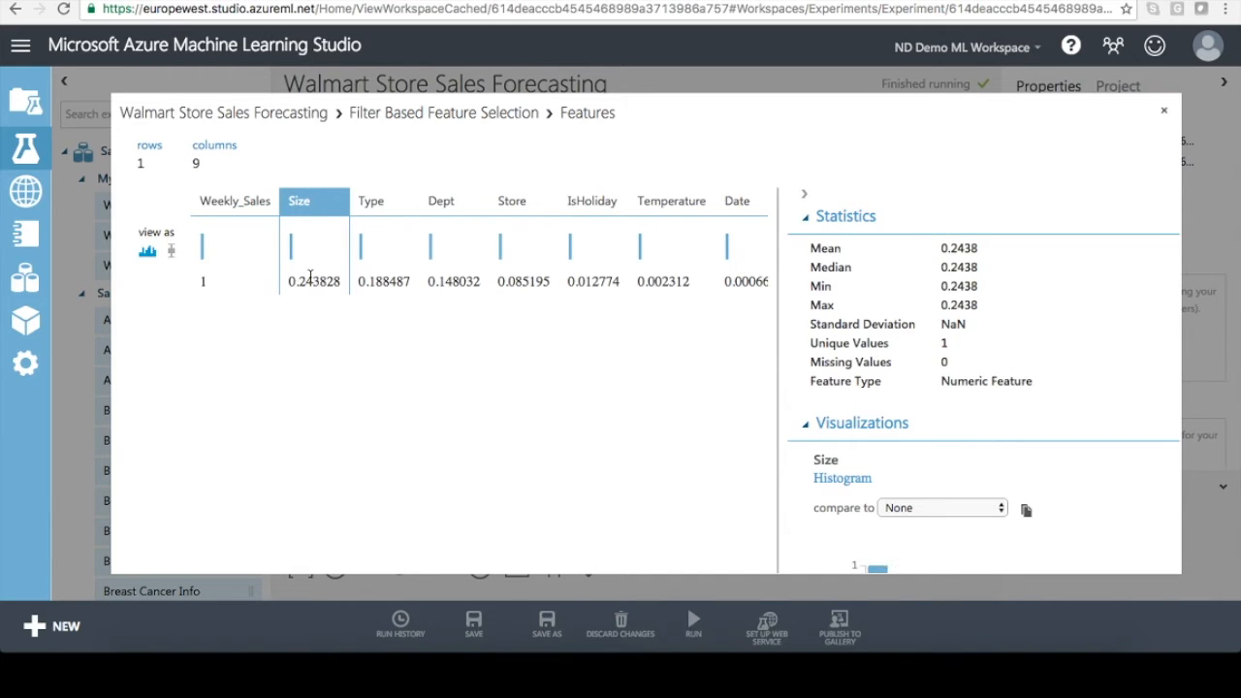
left_click(380, 266)
left_click(456, 255)
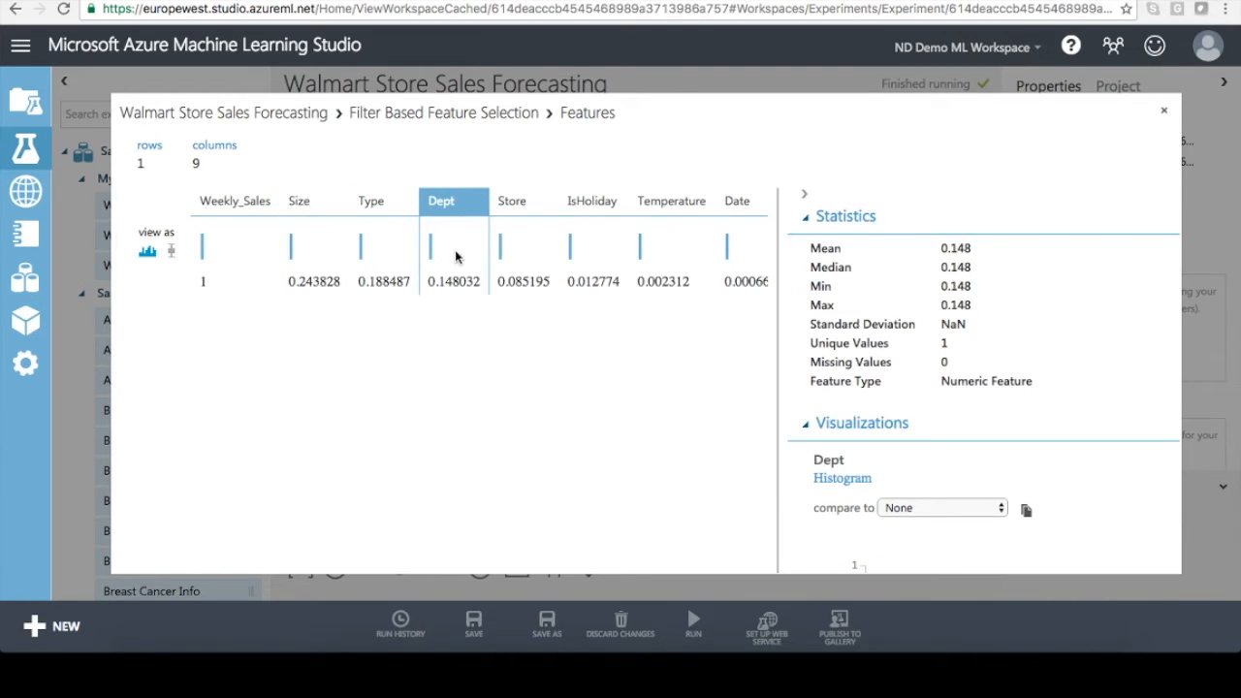
left_click(515, 256)
left_click(581, 255)
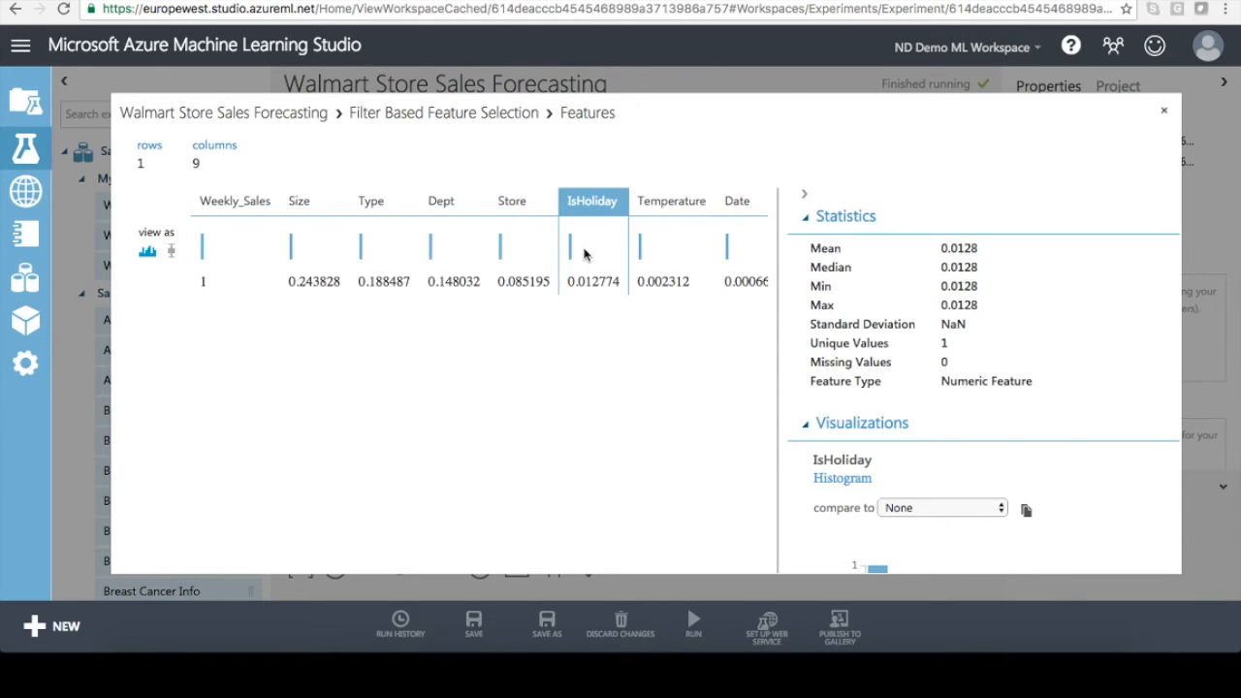
left_click(671, 247)
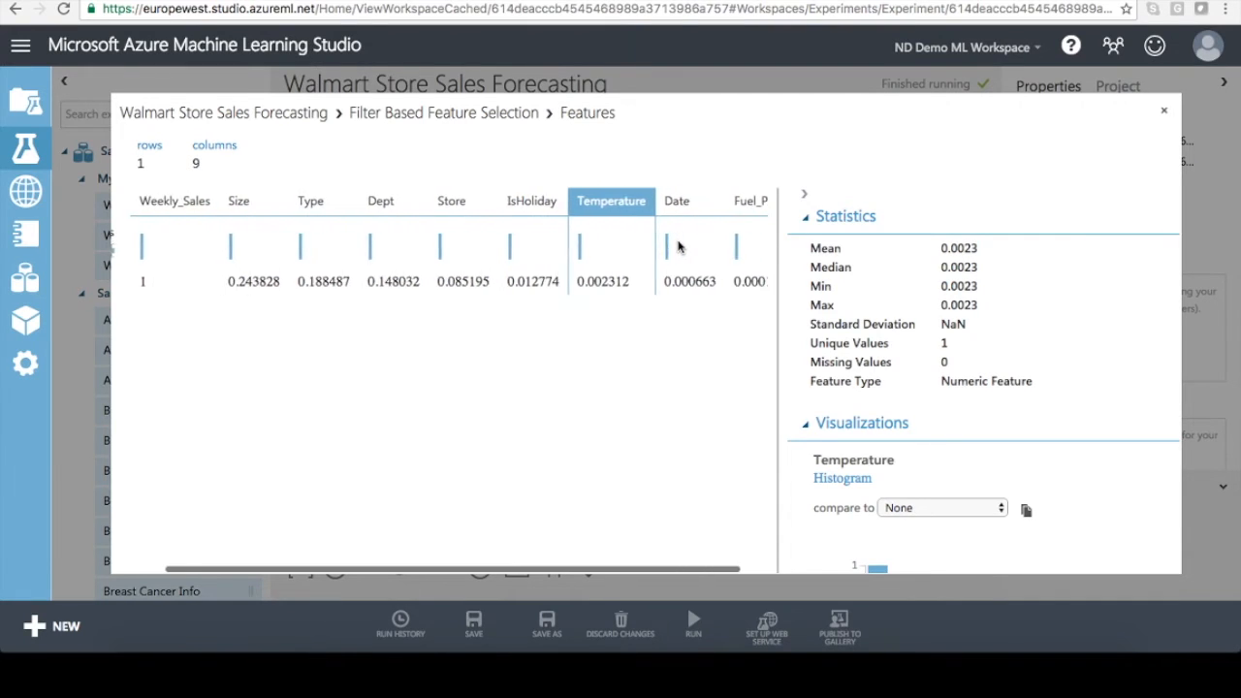
left_click(679, 245)
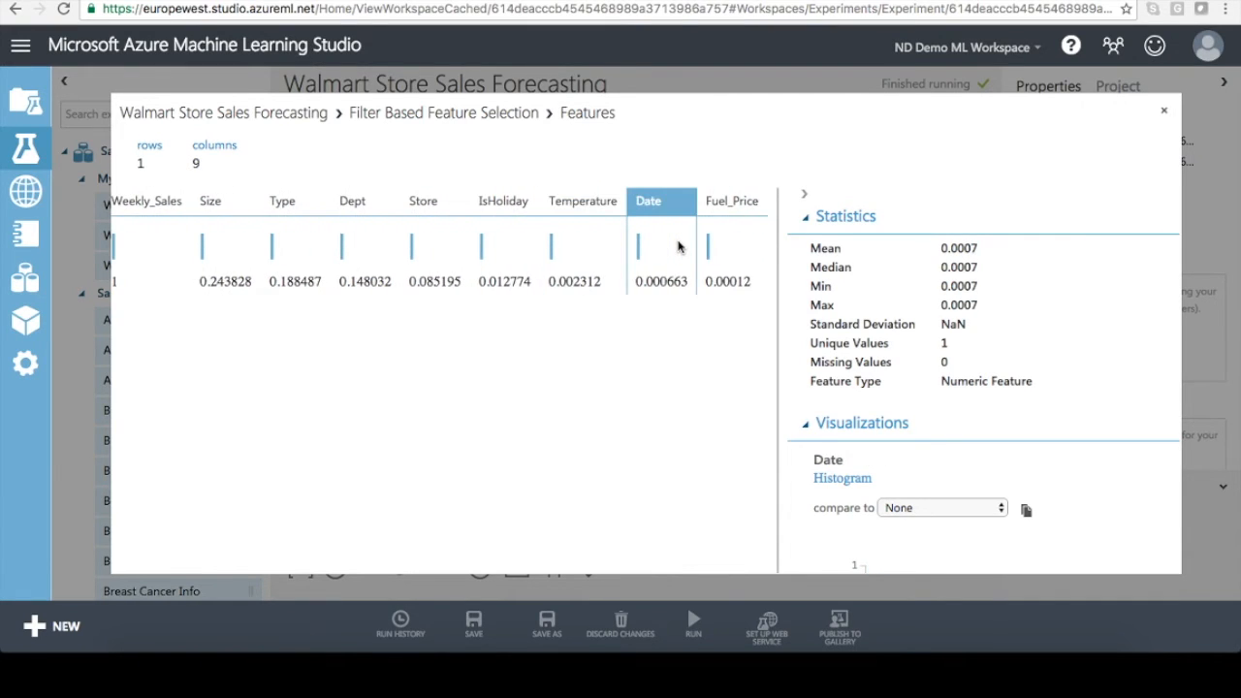
left_click(567, 241)
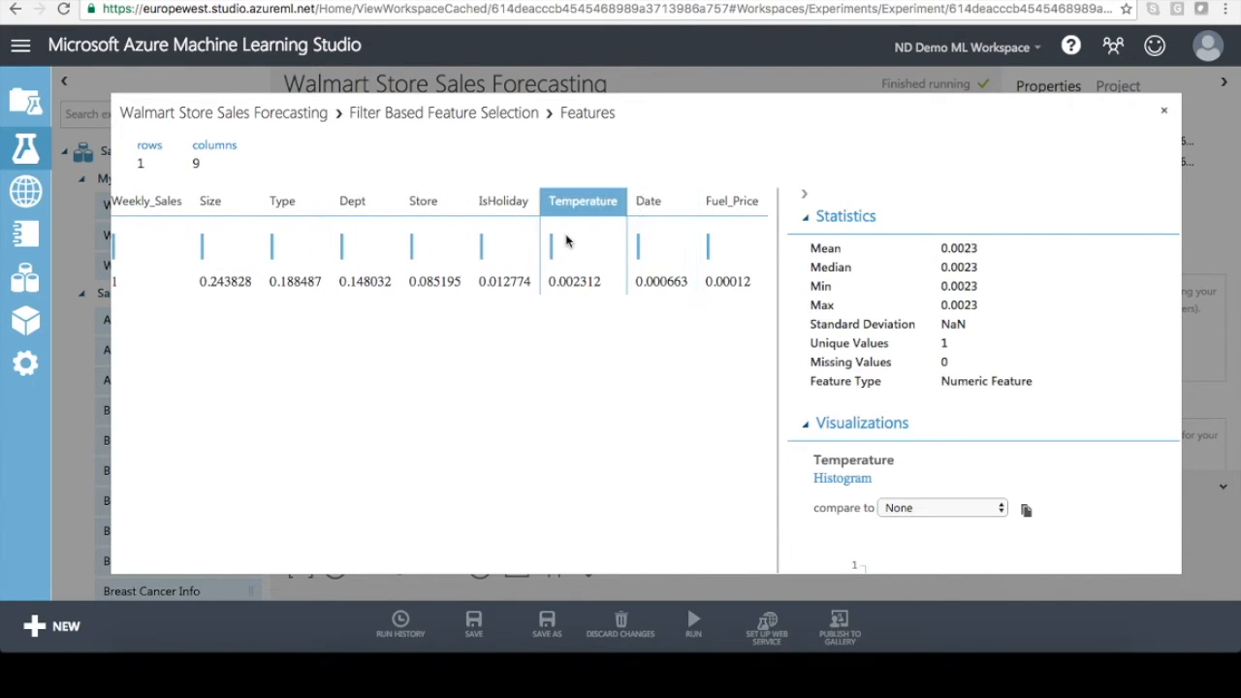
left_click(719, 240)
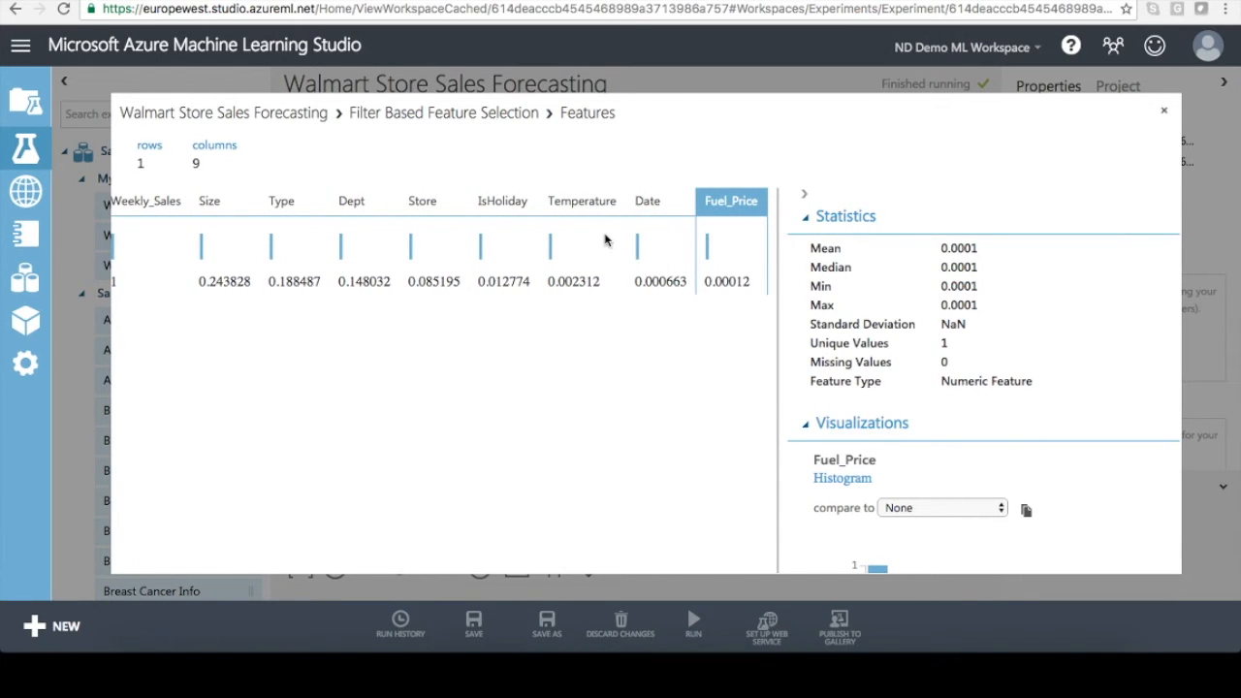
left_click(1163, 110)
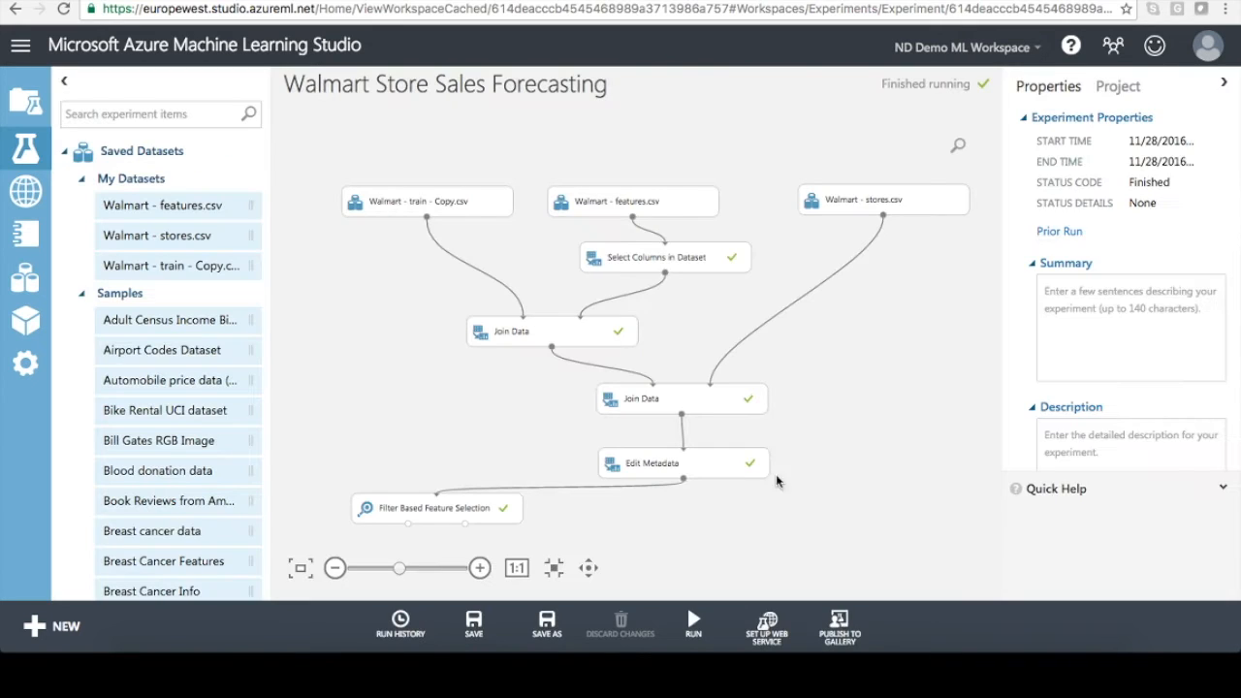
Step: Search the modules for "spli", place Split Data below Edit Metadata, and connect Edit Metadata's output to it
left_click(161, 114)
type("spli")
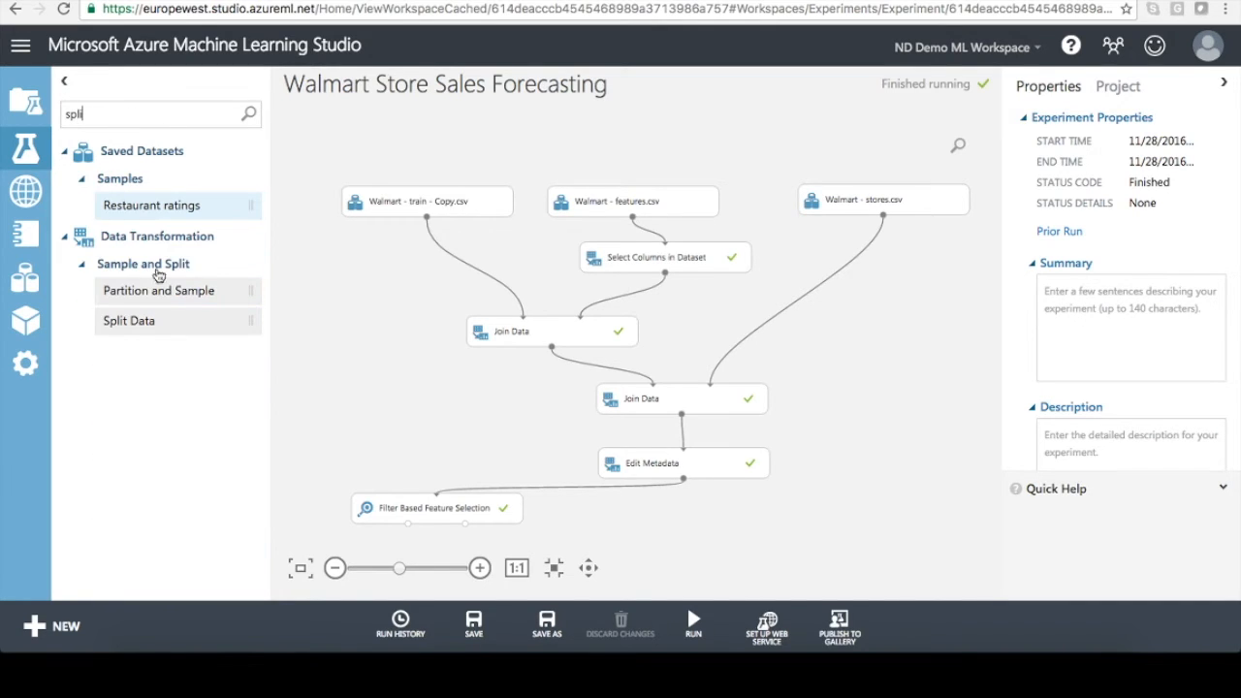
left_click_drag(152, 322, 678, 524)
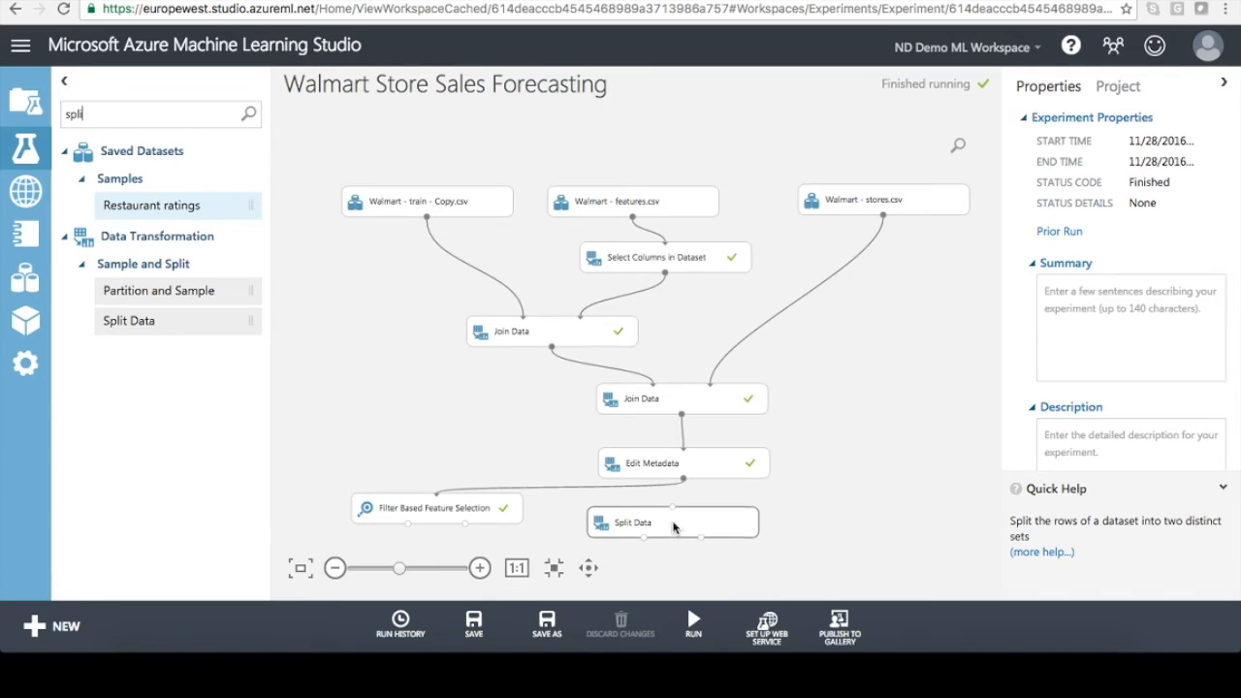
left_click_drag(683, 479, 679, 508)
Step: Set Split Data's fraction of rows in the first output to 0.8 and its random seed to 12345
left_click(1084, 211)
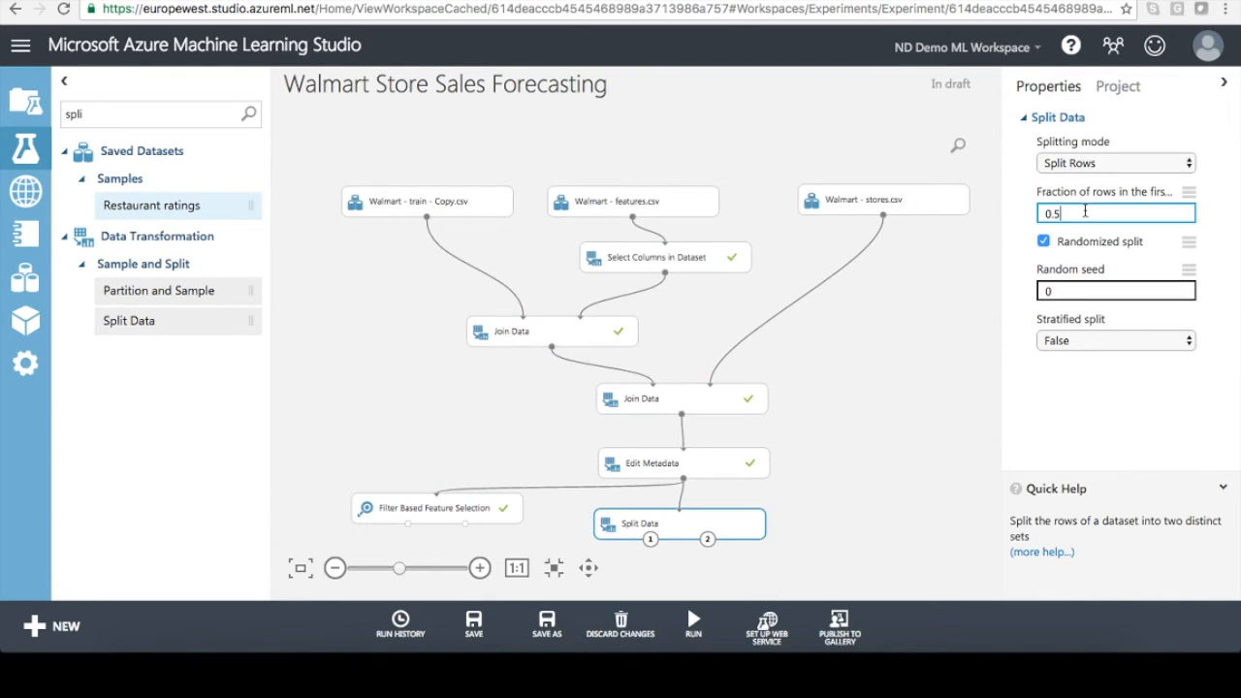
type("8")
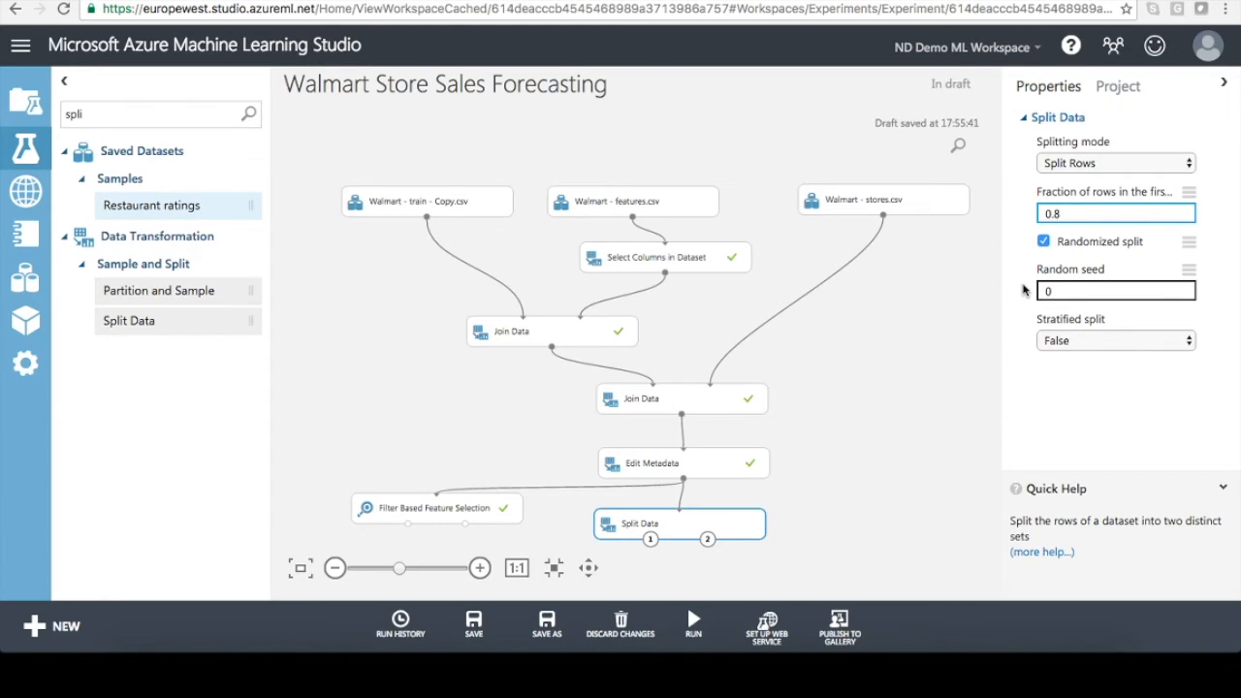
left_click(1044, 291)
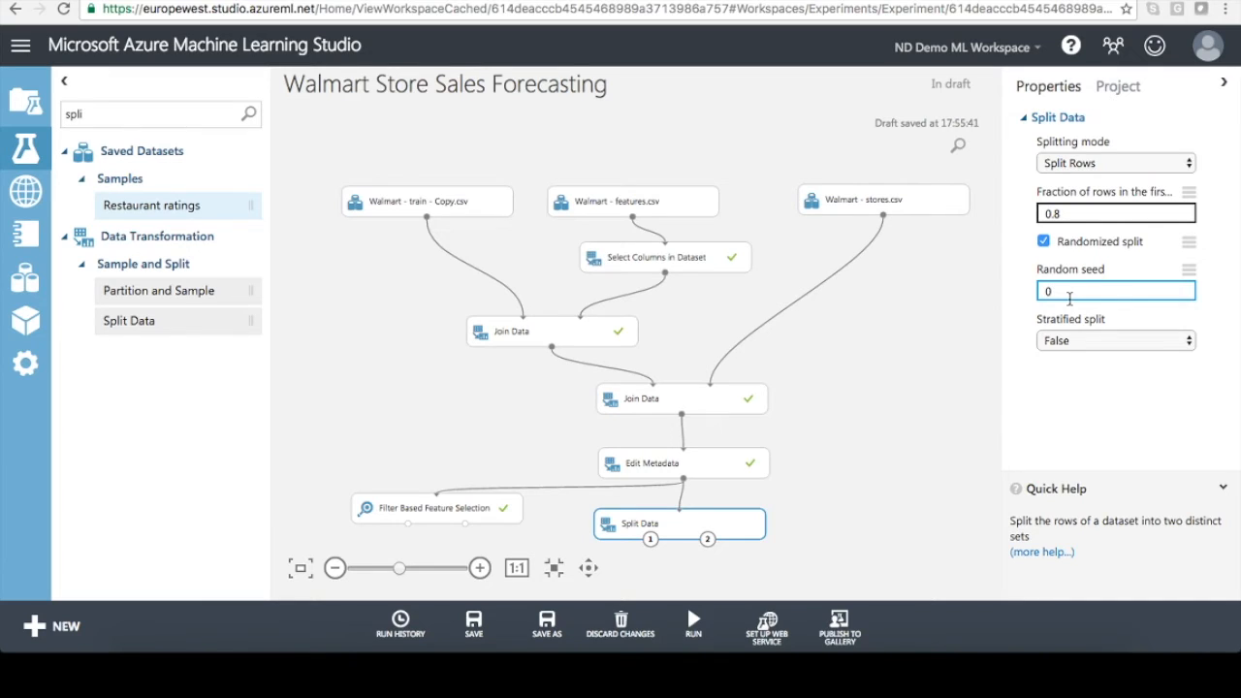
key("BackSpace")
type("12345")
left_click(1055, 399)
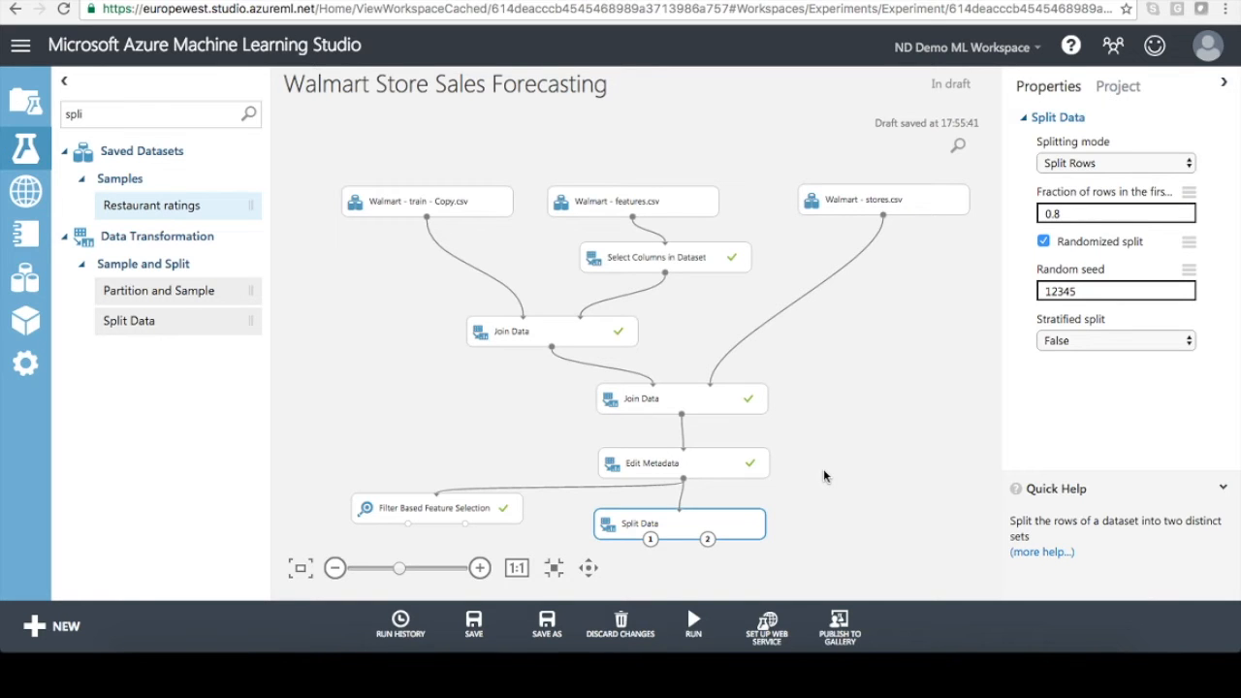
Step: Search the modules for "train mo", place Train Model below Split Data, and connect Split Data's first output to its second input
scroll(826, 497, "down", 1)
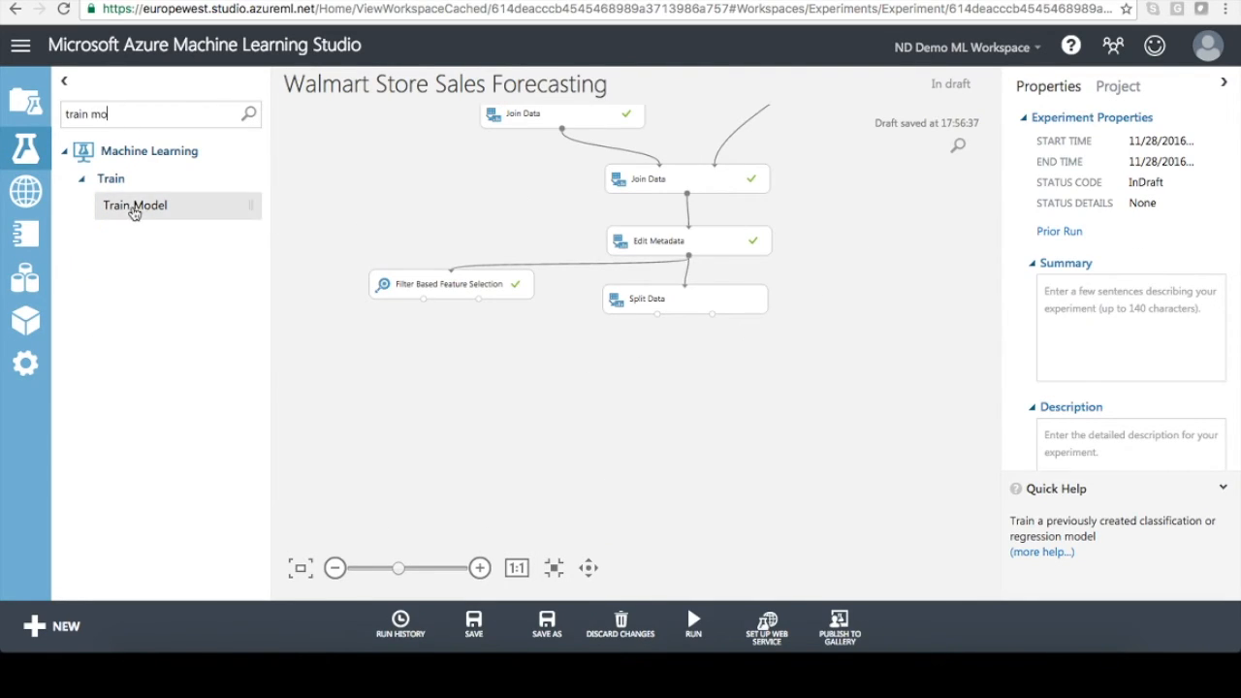
left_click_drag(132, 209, 587, 394)
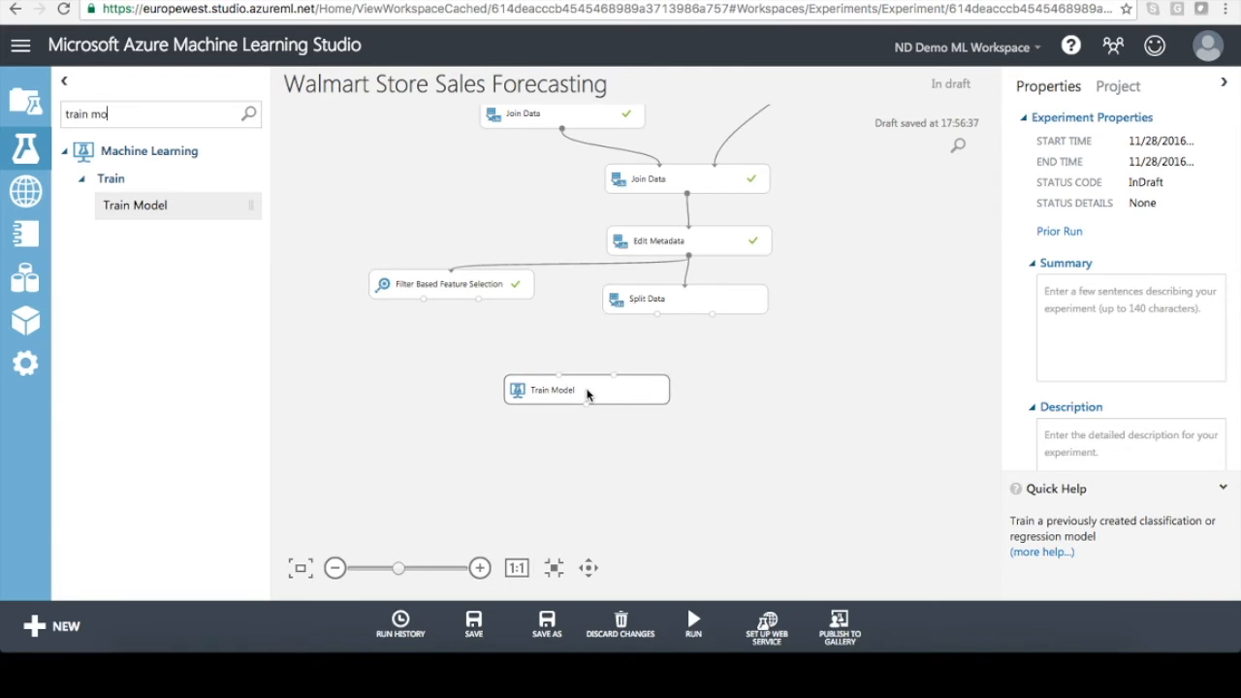
left_click_drag(656, 314, 613, 374)
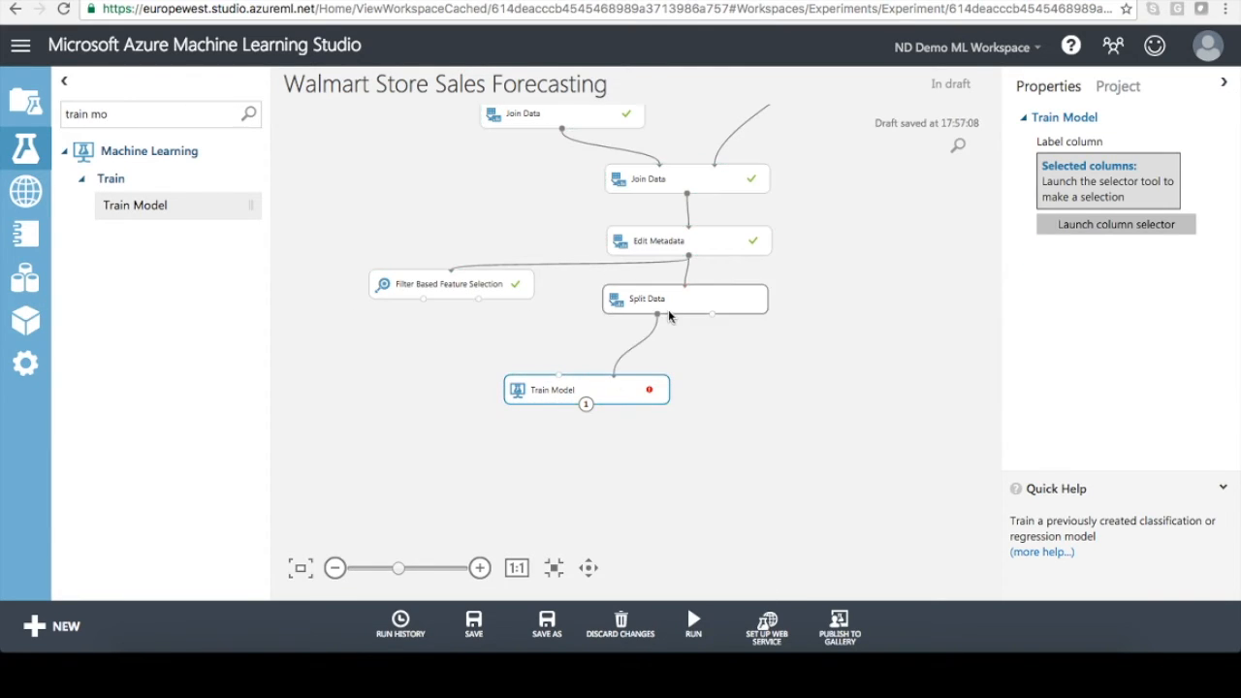
left_click_drag(601, 400, 608, 421)
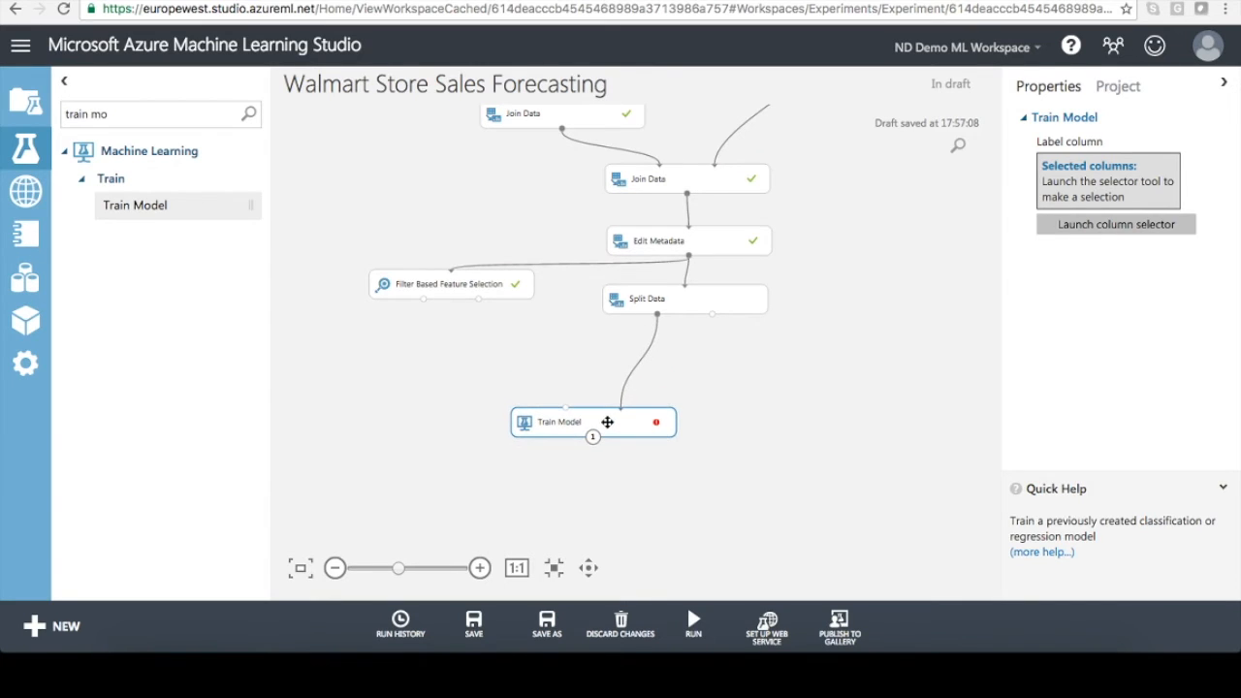
Step: Clear the module search, browse to the Regression algorithms, and widen the module list to read their full names
triple_click(58, 115)
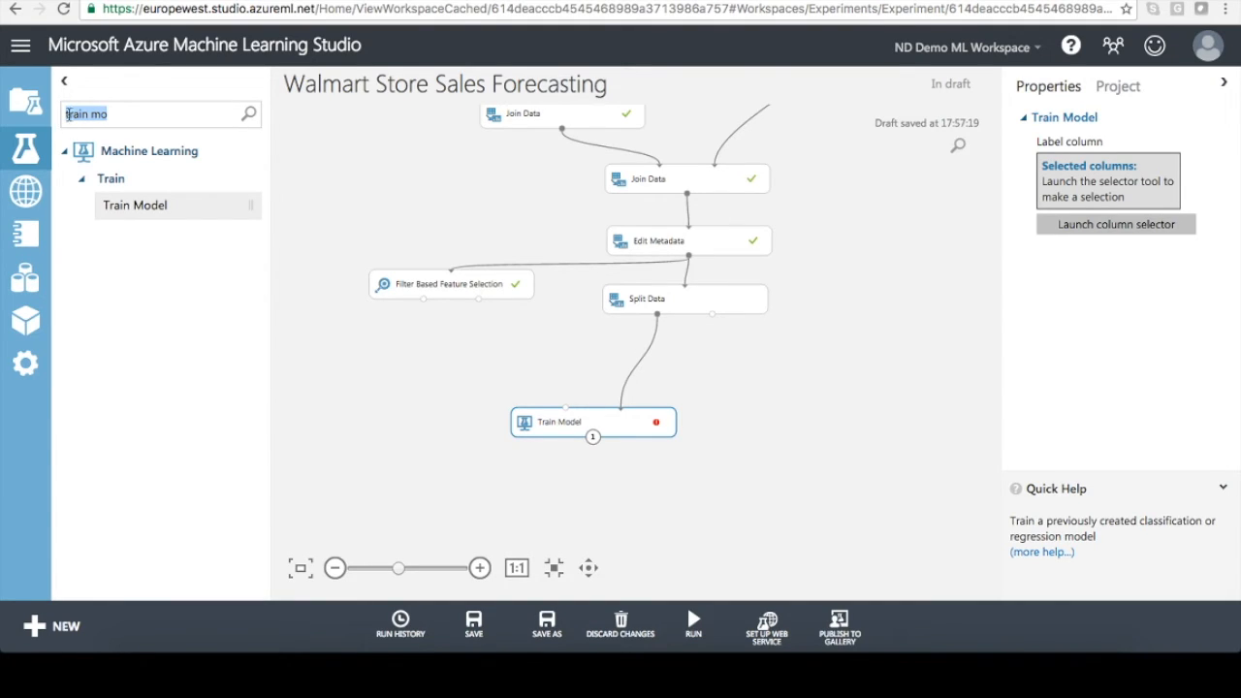
key("BackSpace")
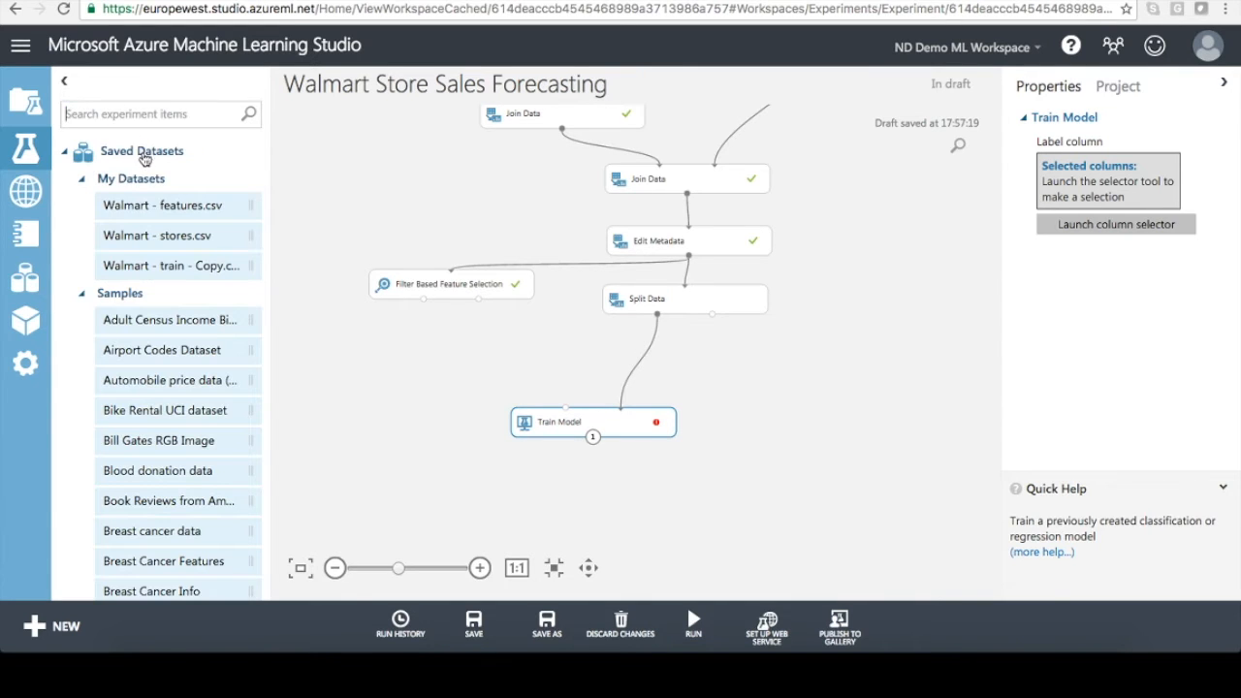
scroll(141, 353, "down", 8)
scroll(144, 354, "down", 20)
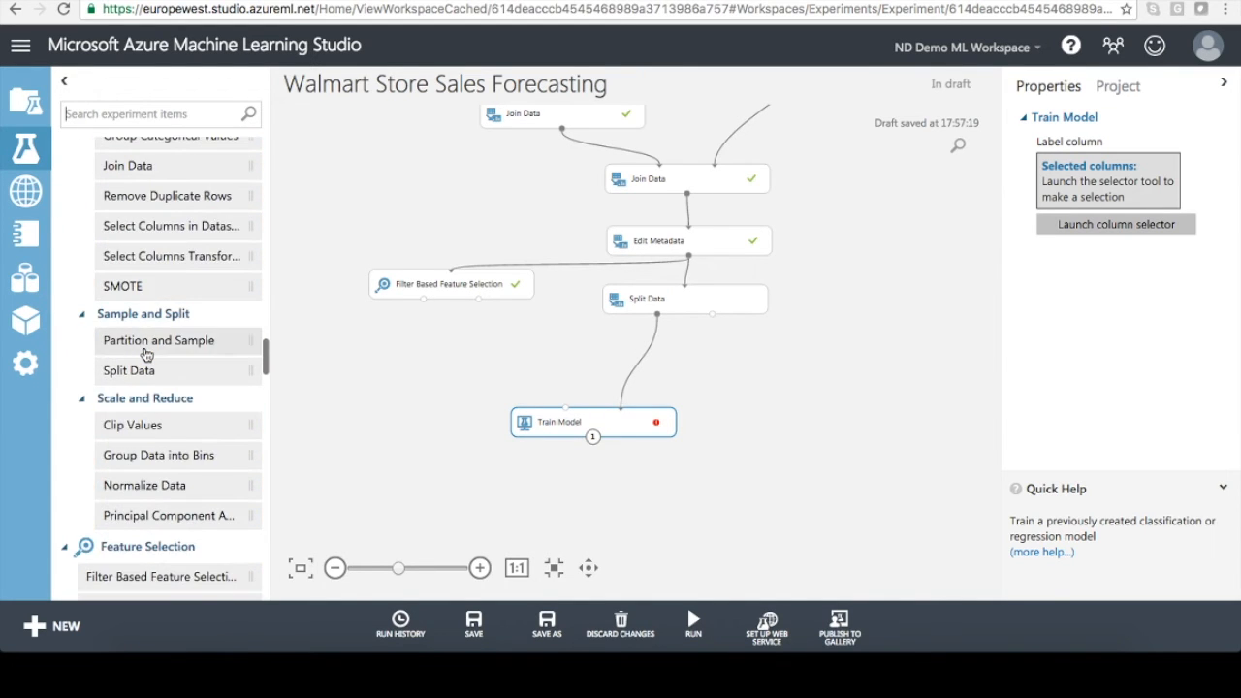
scroll(145, 354, "down", 5)
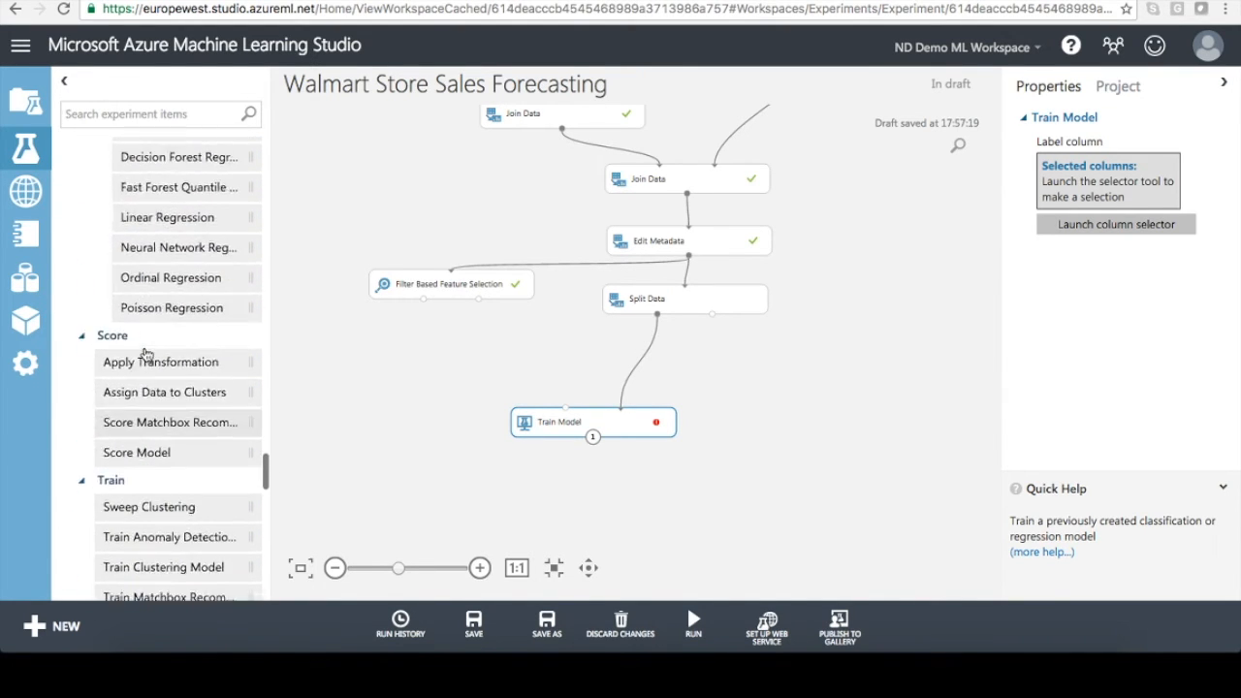
scroll(150, 310, "up", 4)
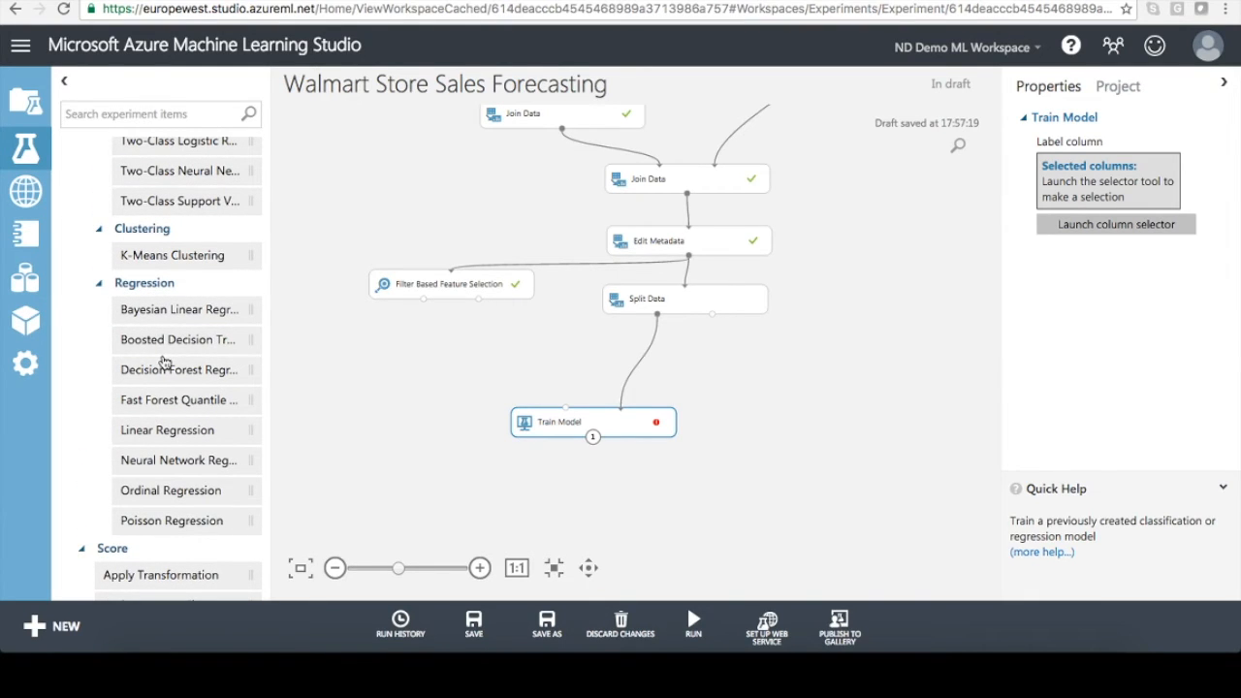
left_click_drag(270, 366, 313, 369)
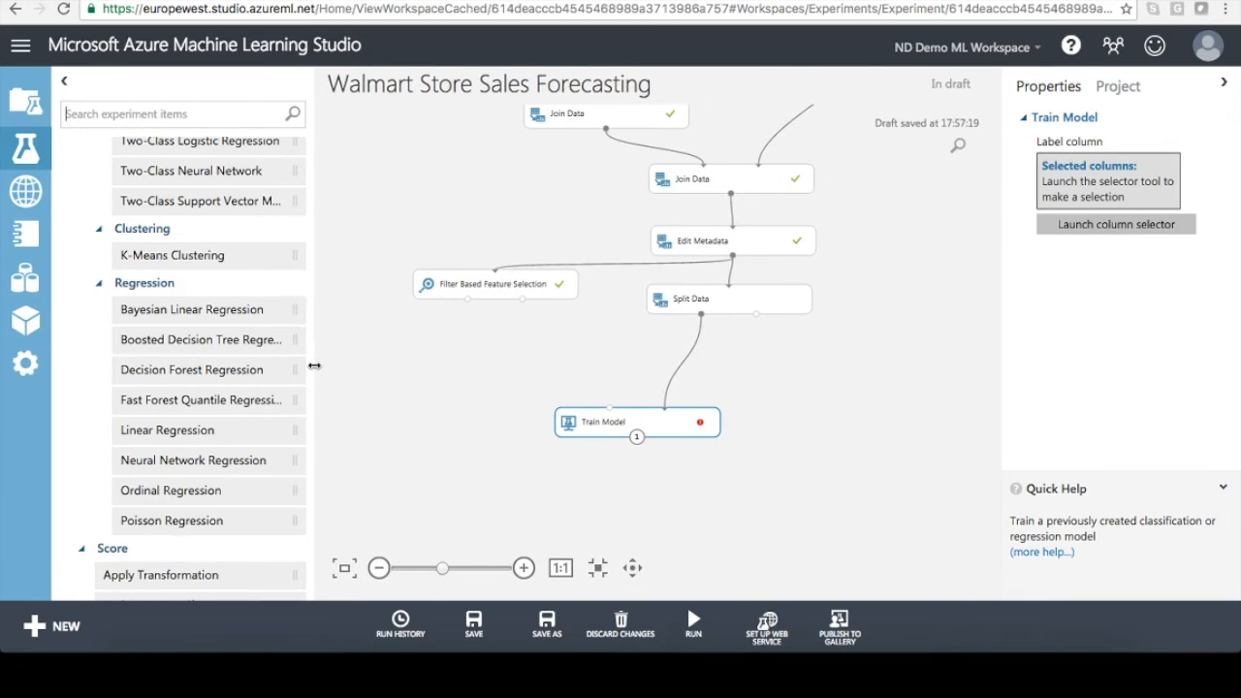
left_click_drag(316, 365, 325, 365)
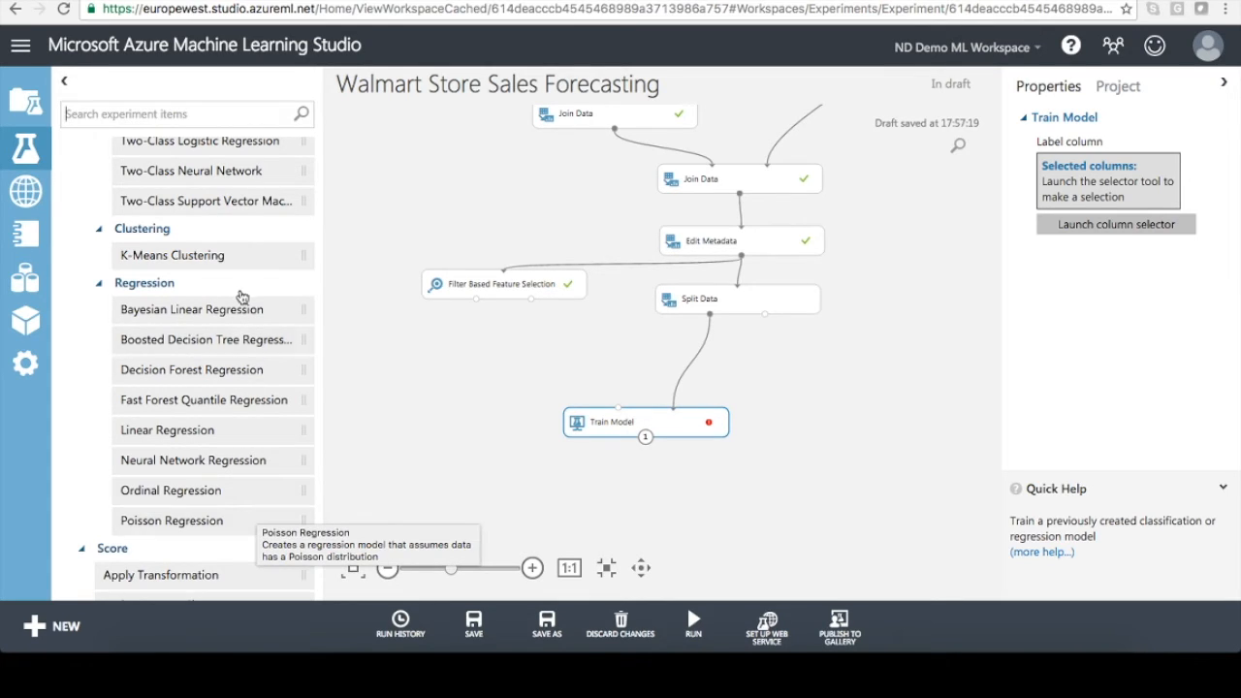
Step: Review the Classification and Regression algorithms, place Linear Regression above and beside Train Model, and connect it to Train Model's first input
scroll(242, 293, "up", 1)
scroll(242, 294, "up", 5)
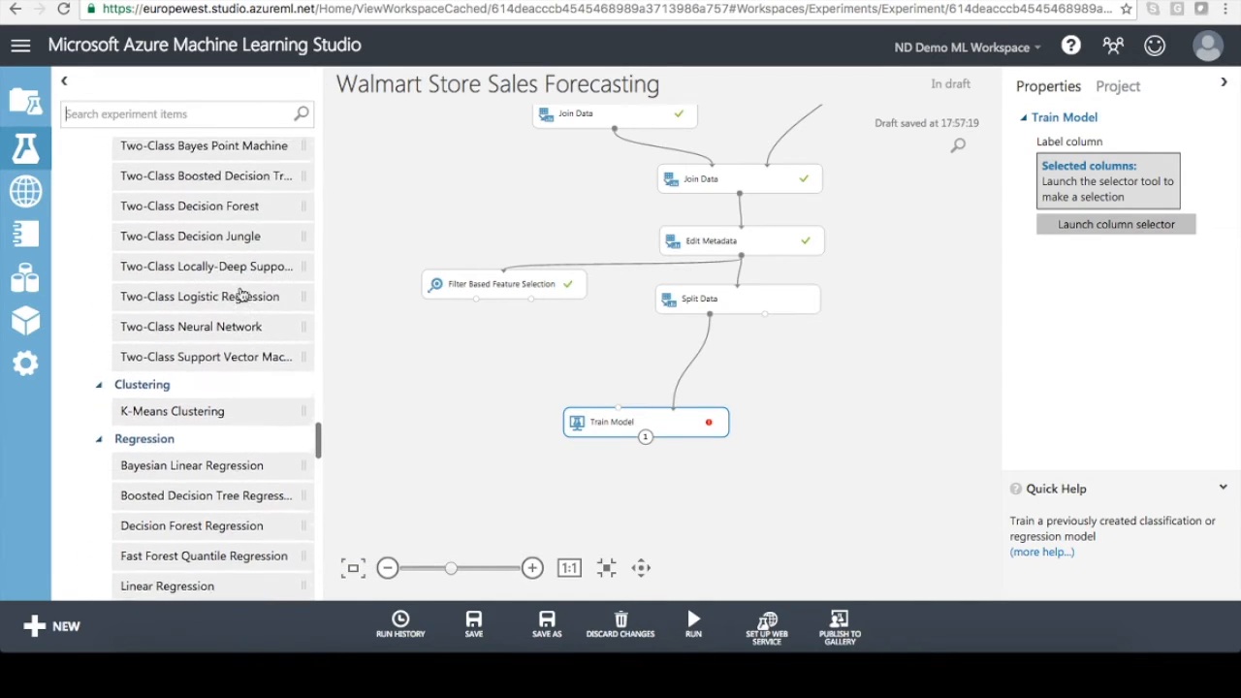
scroll(242, 293, "down", 1)
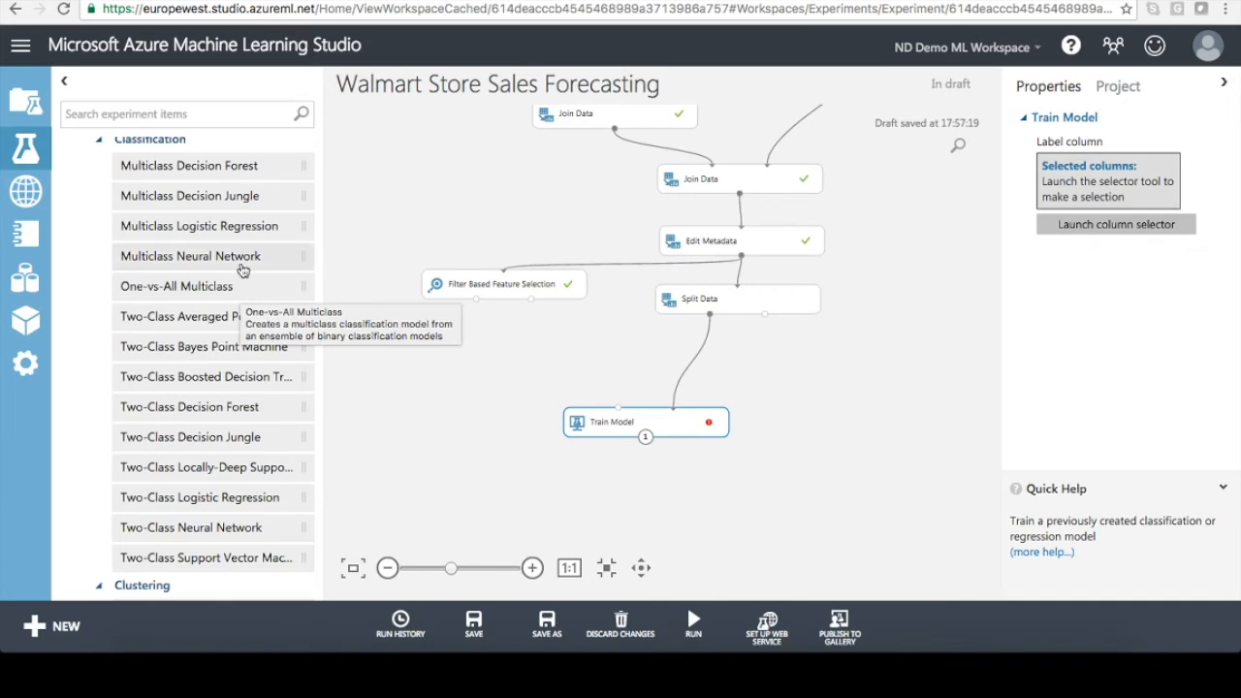
scroll(228, 430, "down", 6)
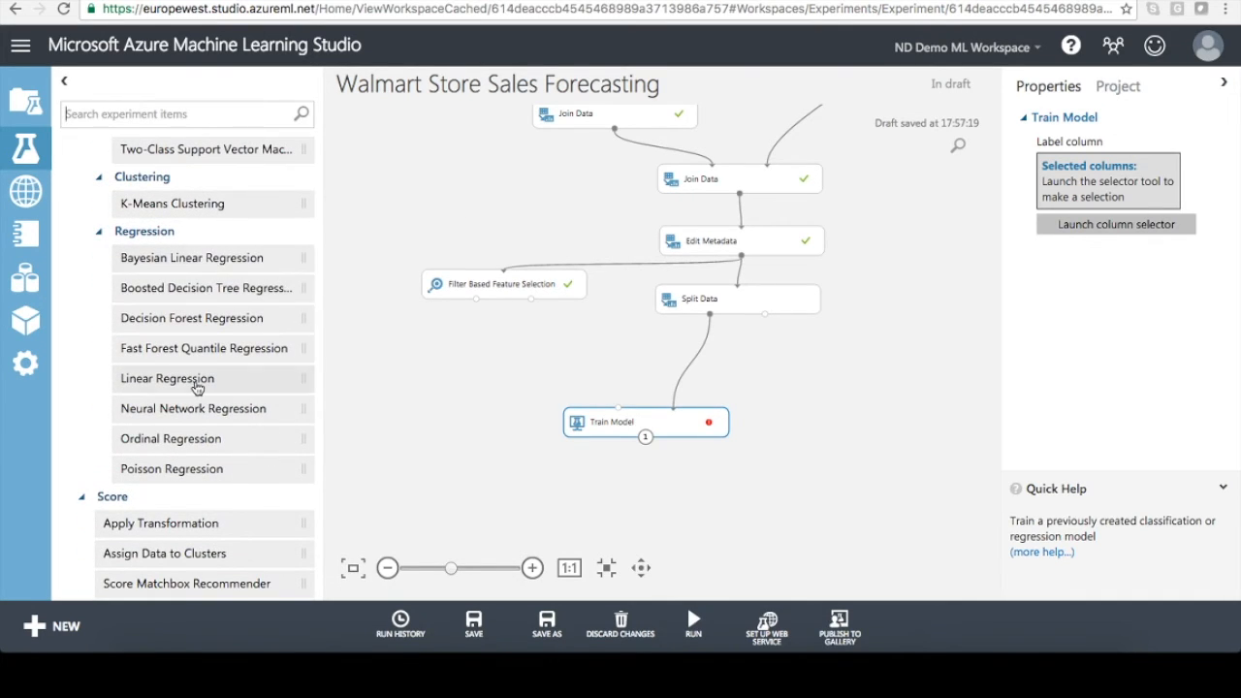
mouse_move(197, 387)
left_mouse_down()
mouse_move(411, 356)
mouse_move(459, 365)
mouse_move(460, 378)
mouse_move(617, 408)
left_mouse_up()
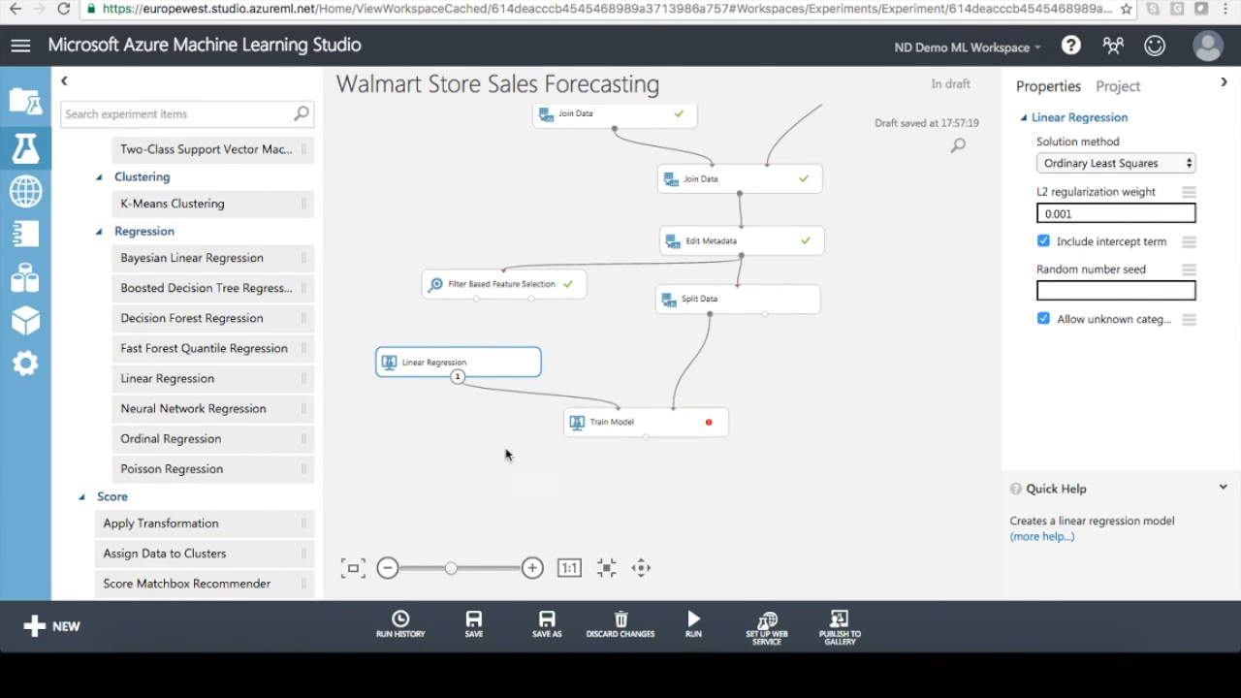
Step: Choose Weekly_Sales as the label column of Train Model
left_click(703, 424)
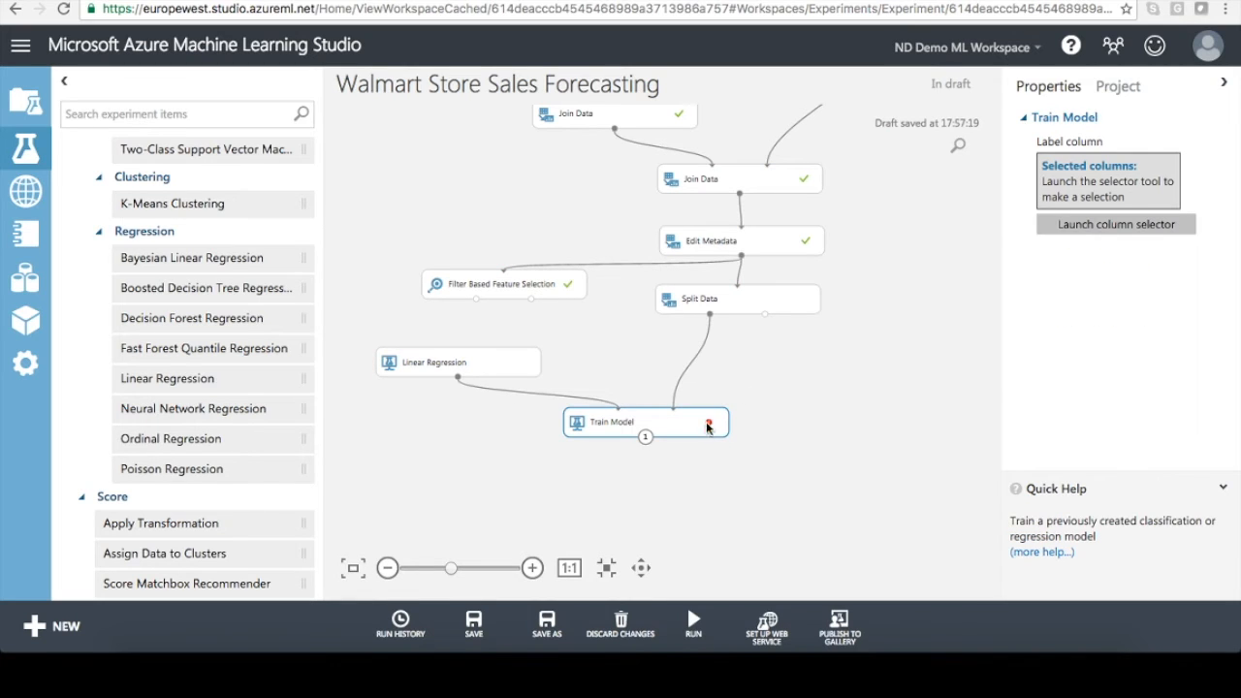
left_click(1134, 222)
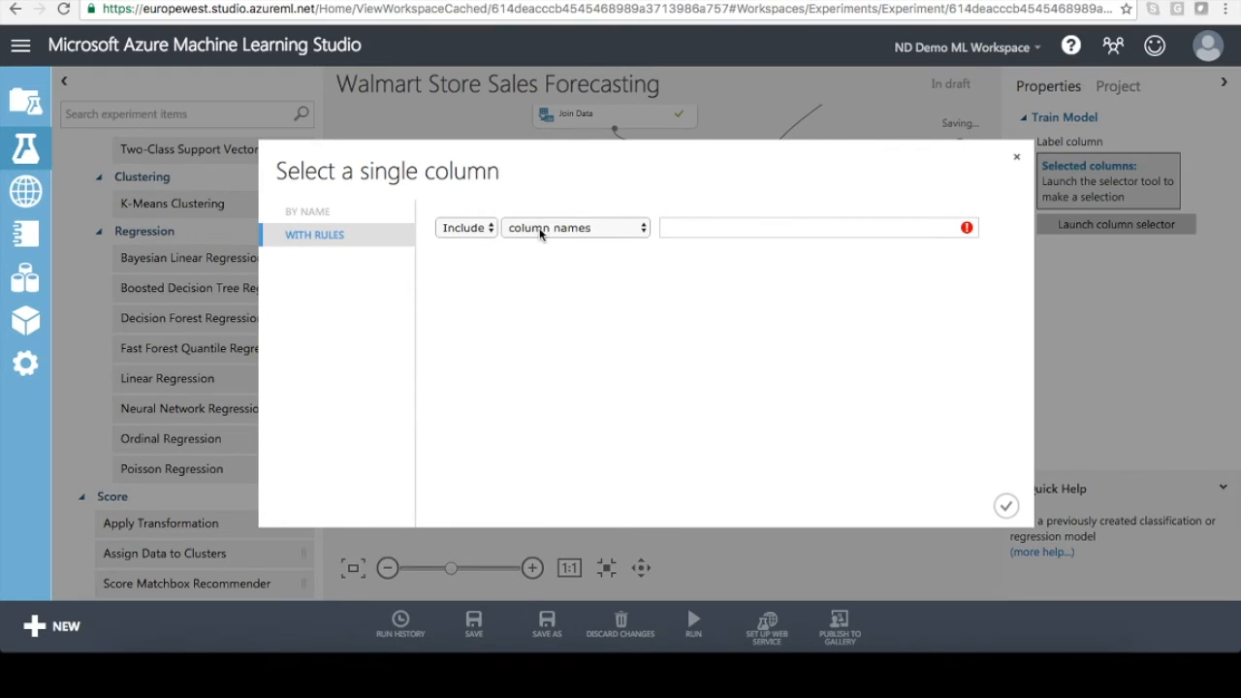
left_click(698, 228)
left_click(714, 309)
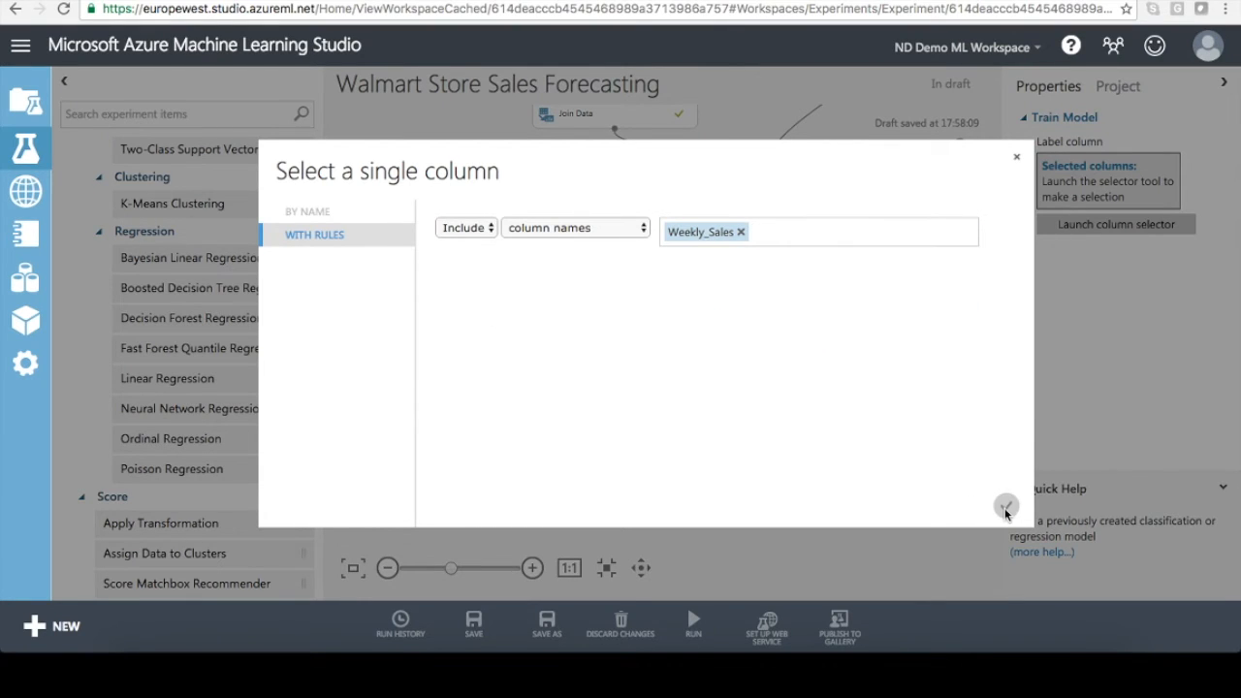
left_click(1004, 506)
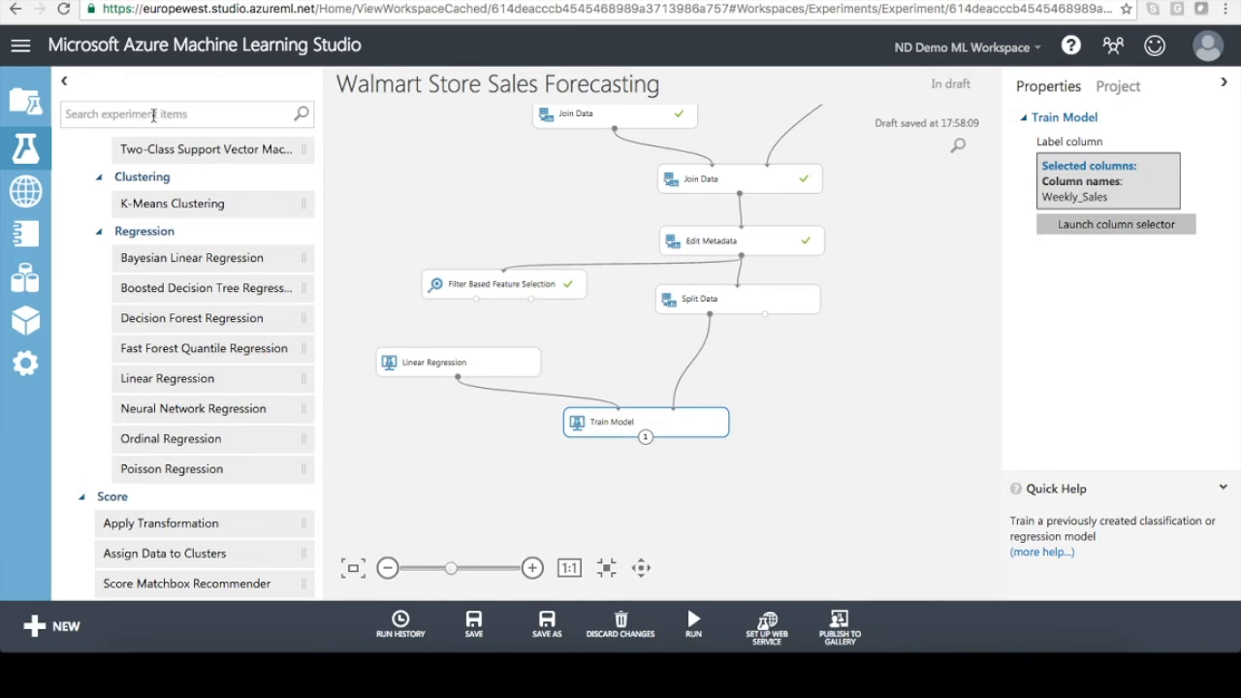
Step: Search the modules for "score", place Score Model below Train Model, and connect Train Model's output and Split Data's second output to it
type("score")
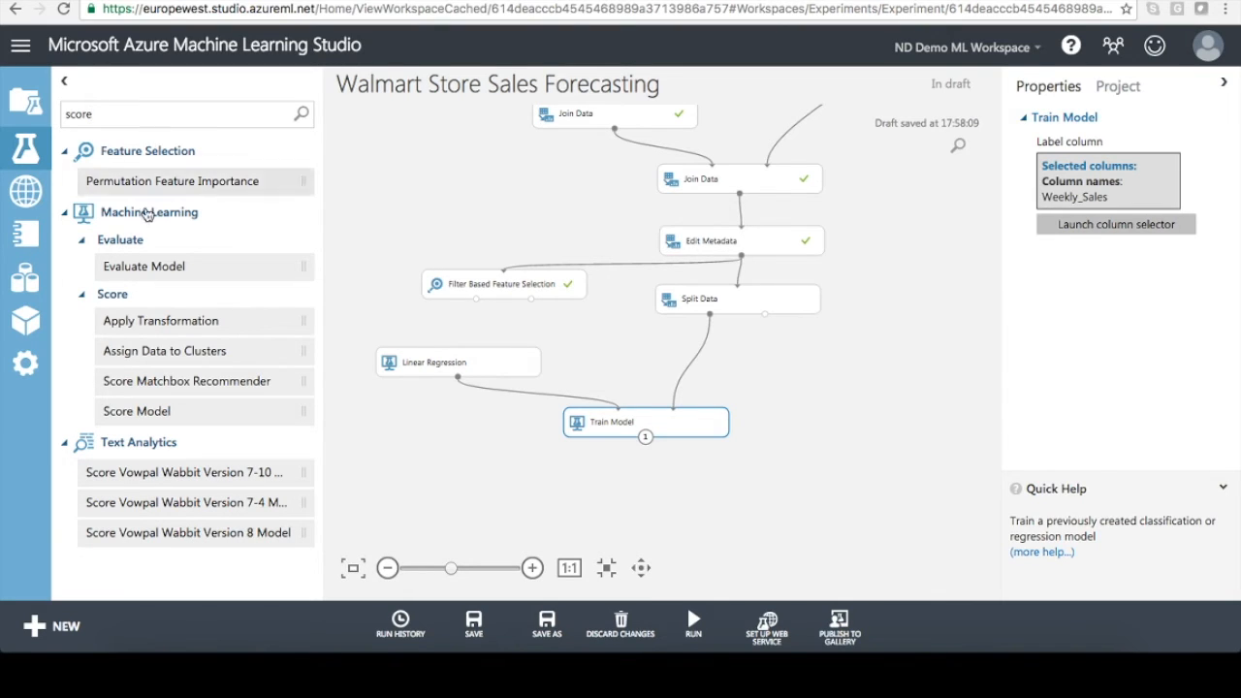
mouse_move(145, 413)
left_mouse_down()
mouse_move(243, 412)
mouse_move(685, 493)
left_mouse_up()
left_click_drag(645, 437, 659, 480)
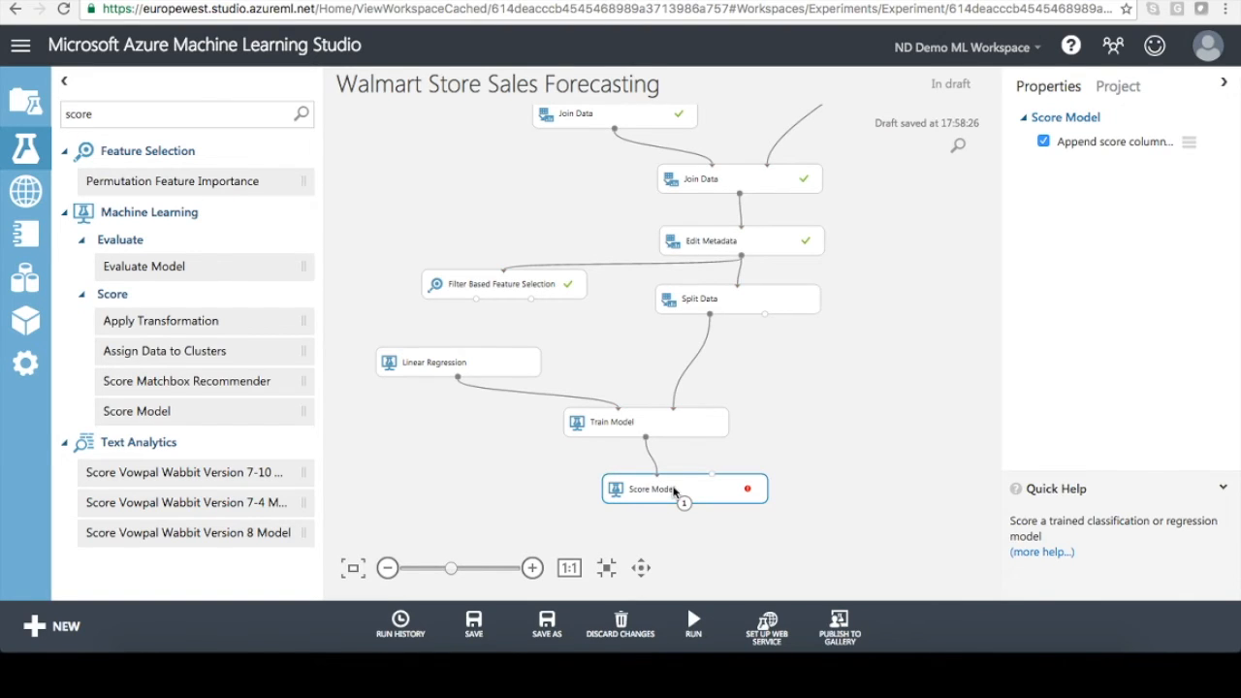
left_click_drag(674, 491, 707, 490)
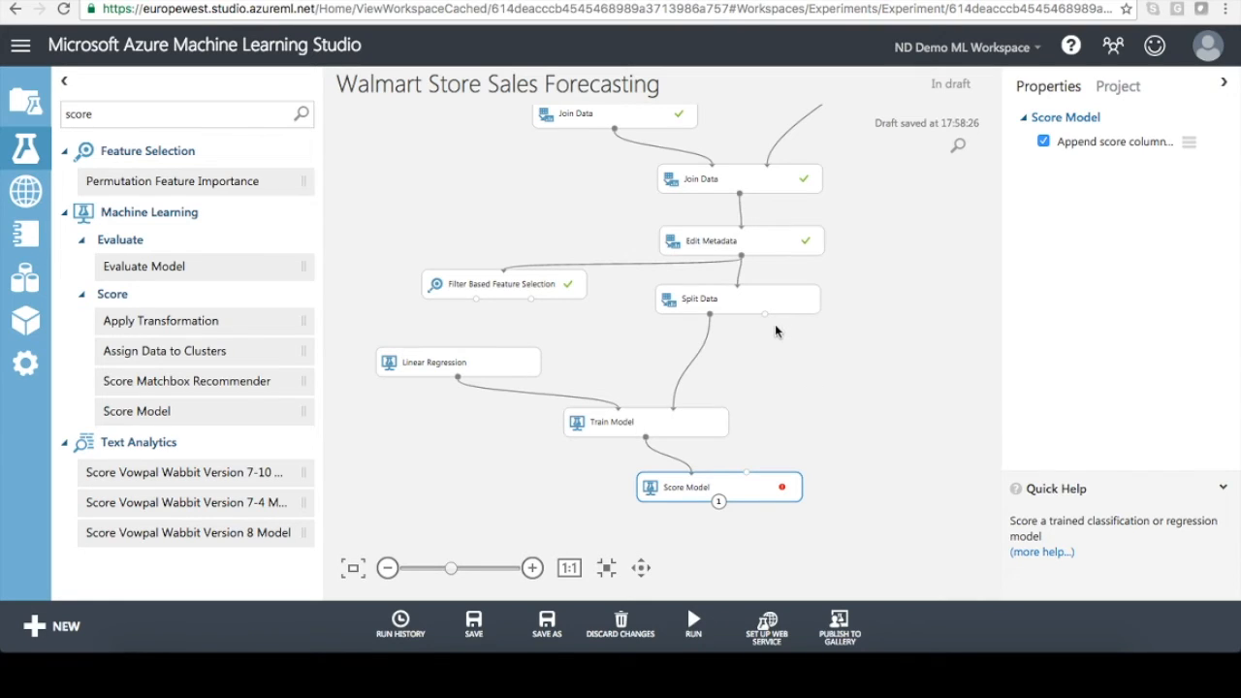
left_click_drag(765, 314, 748, 474)
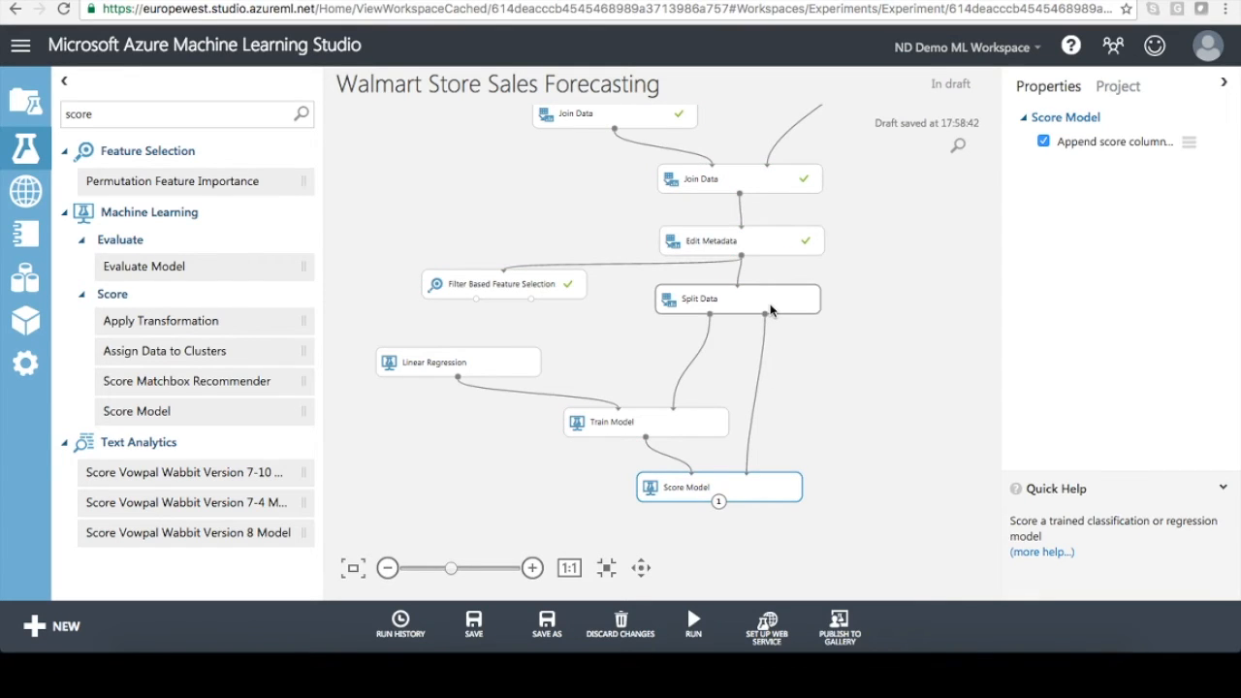
left_click_drag(758, 497, 769, 496)
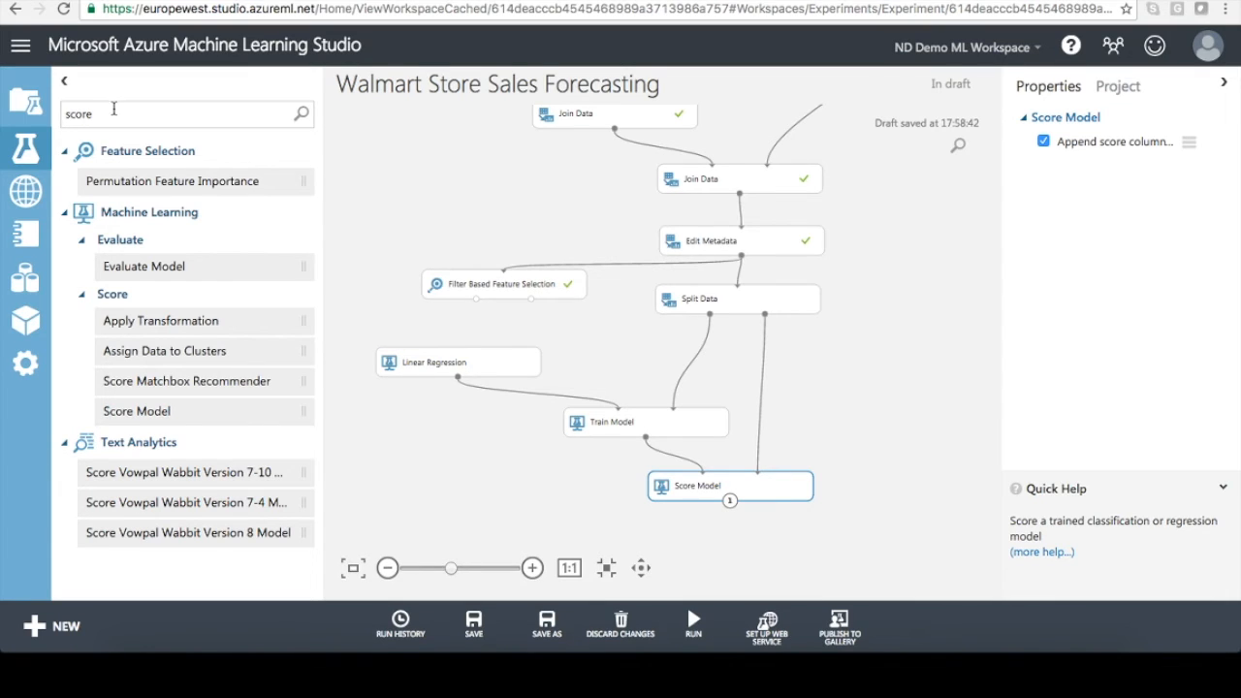
Step: Search for "evalu", place Evaluate Model below Score Model with Score Model's output connected to its first input, and run the experiment
left_click_drag(115, 113, 60, 114)
key("BackSpace")
type("eval")
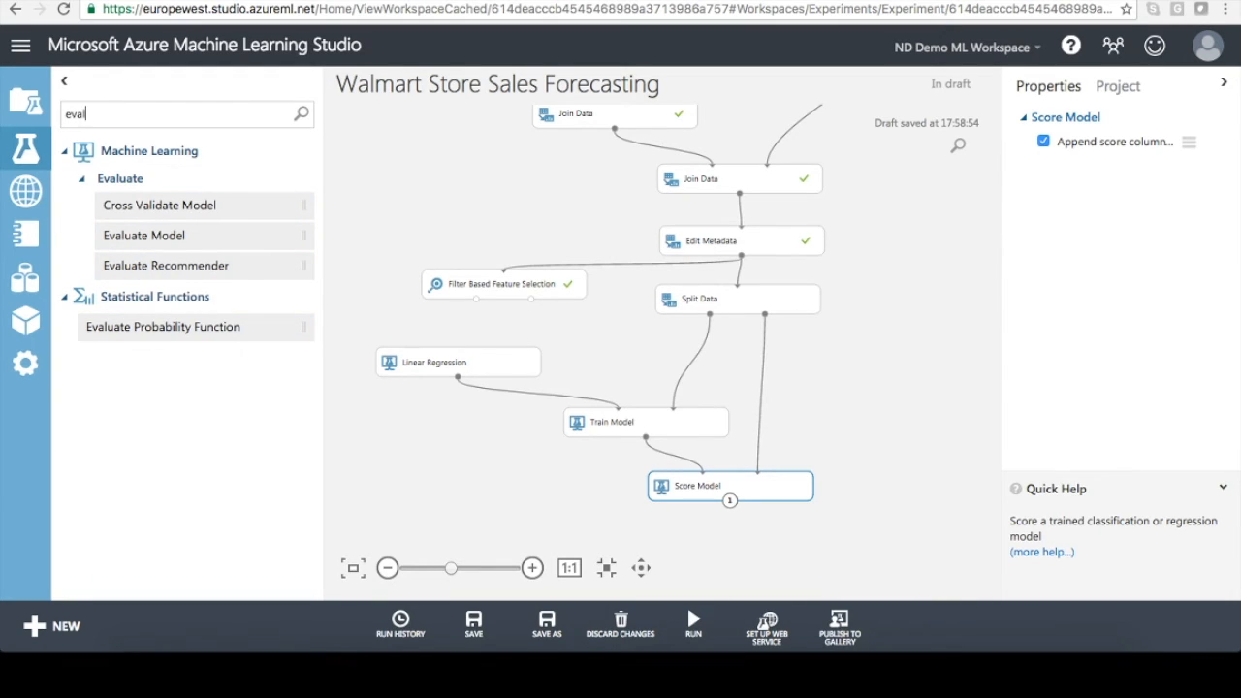
left_click_drag(124, 236, 727, 529)
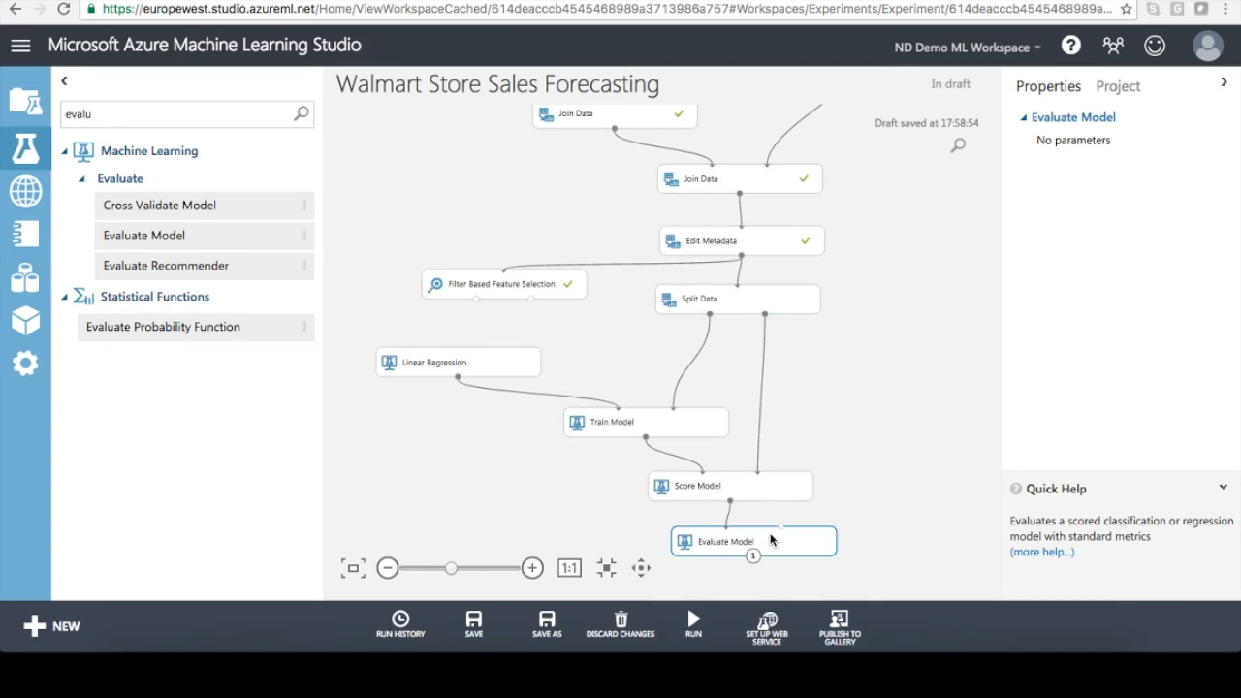
left_click(684, 628)
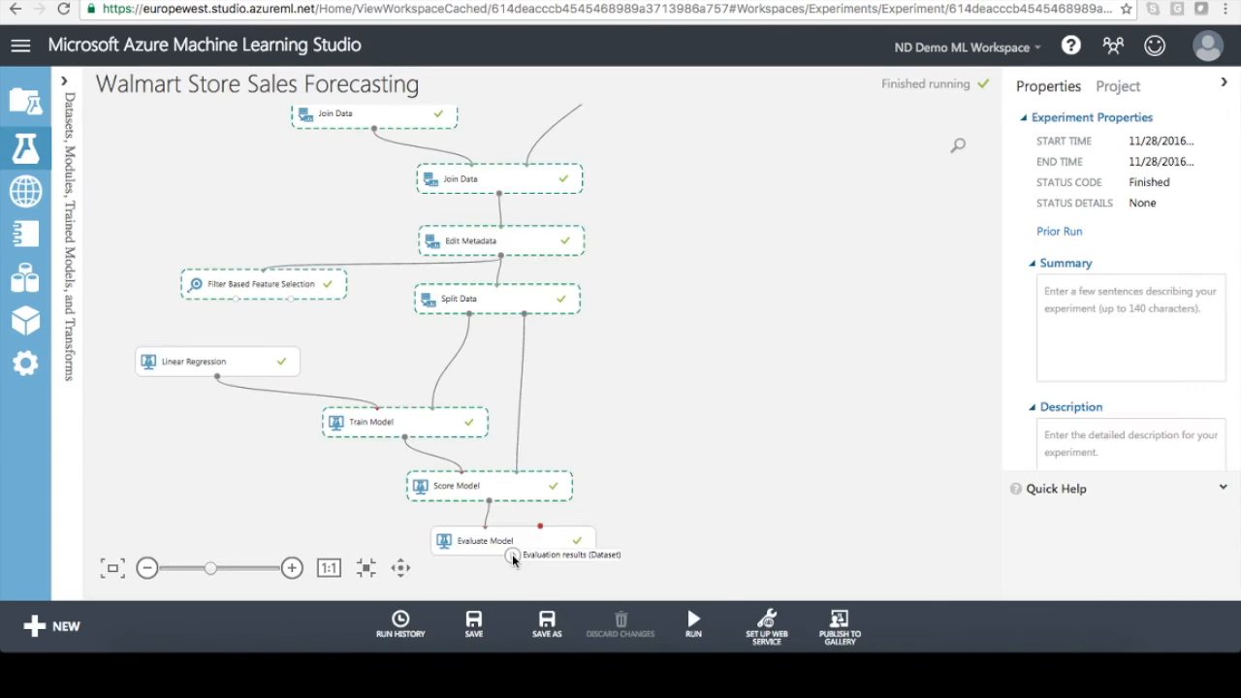
Step: Visualize the evaluation results of Evaluate Model, examine the Coefficient of Determination, and close the view
left_click(512, 554)
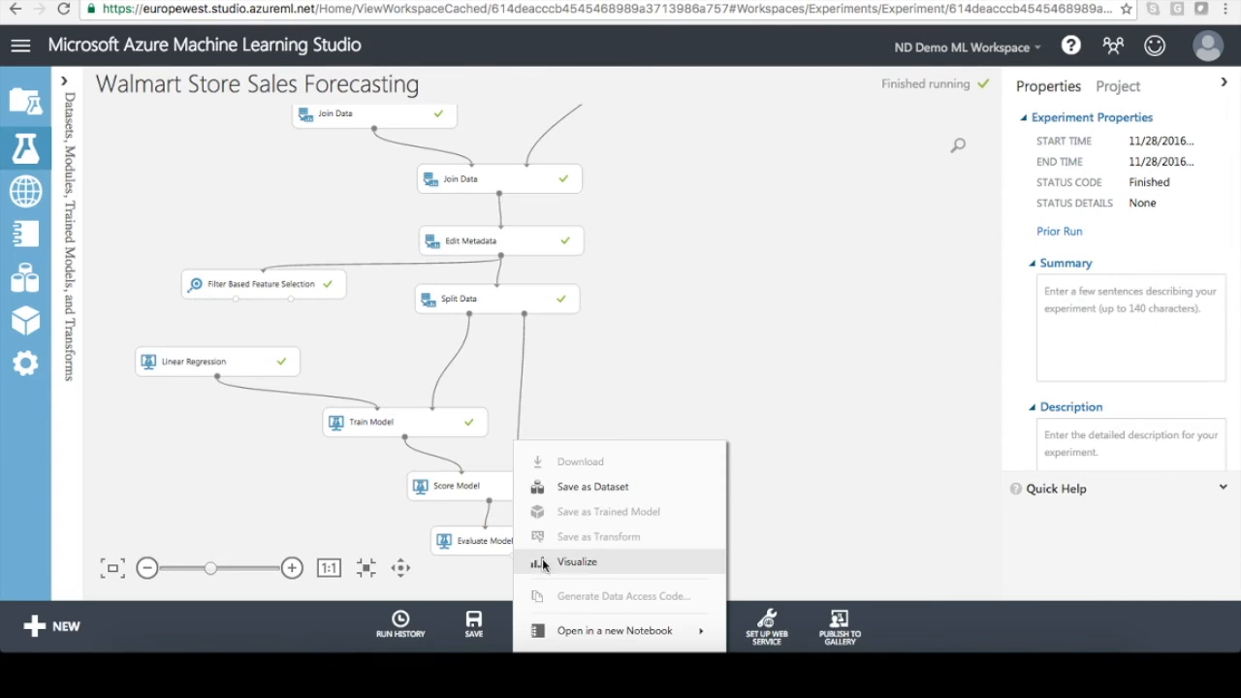
left_click(558, 564)
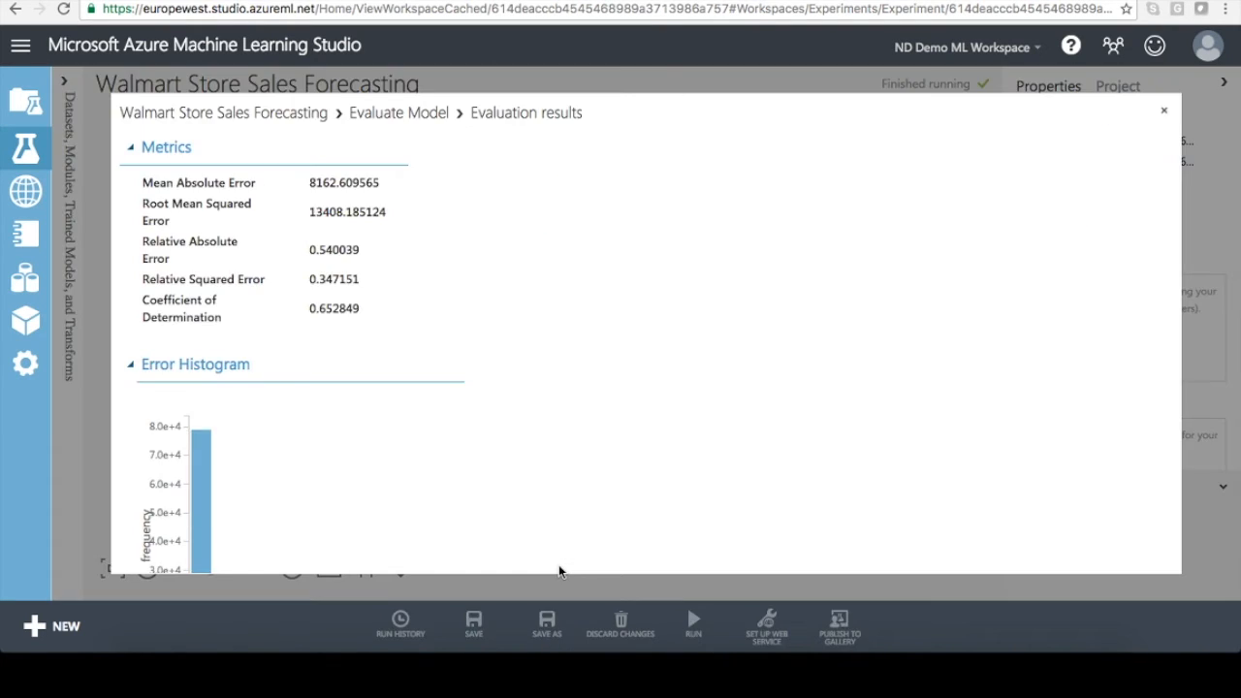
left_click_drag(311, 311, 351, 306)
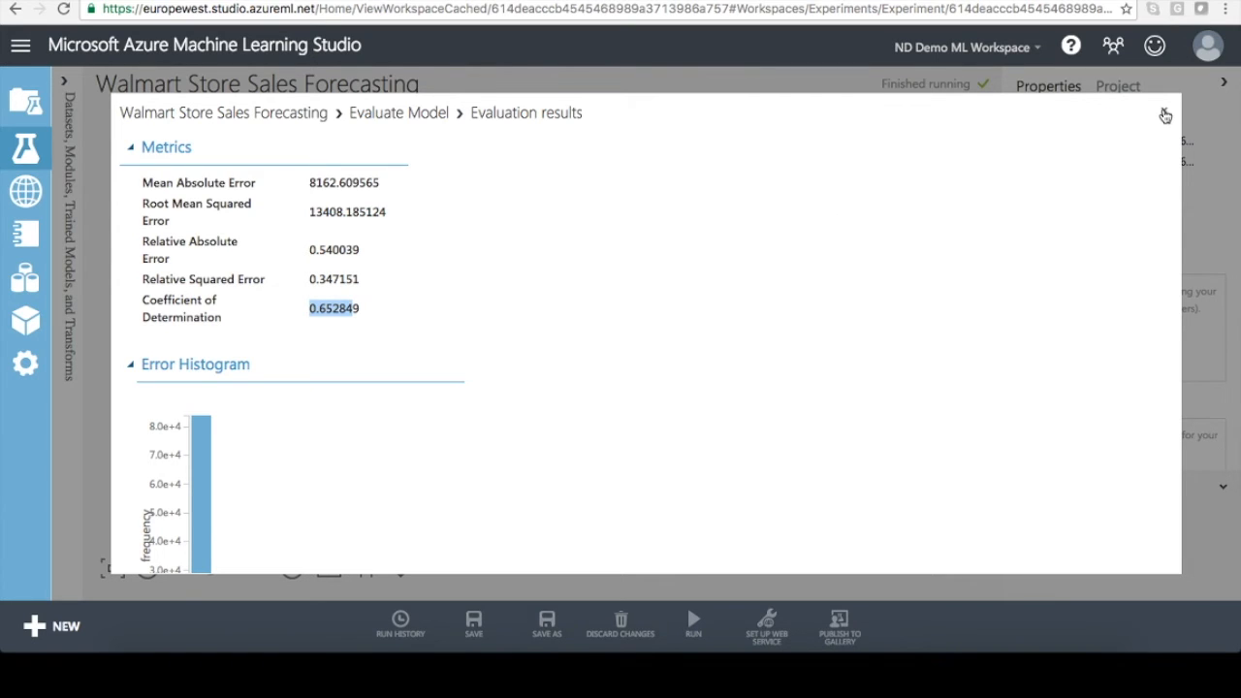
left_click(1165, 115)
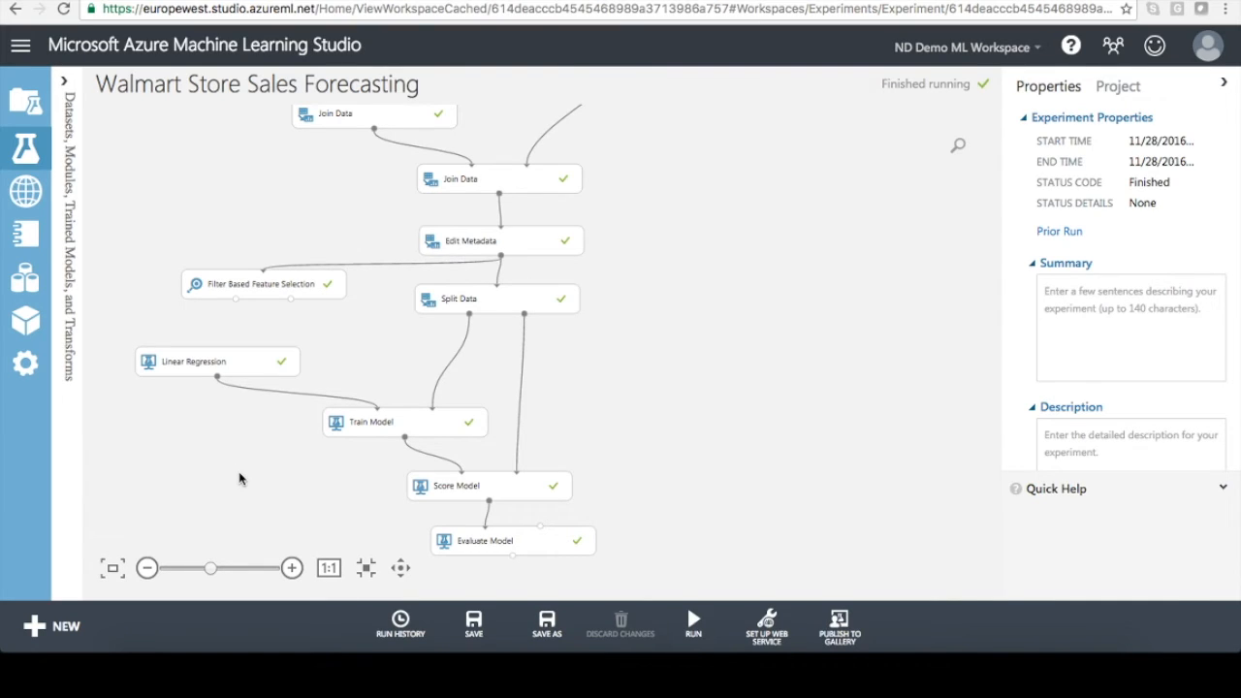
Step: Visualize the scored dataset of Score Model, compare the Weekly_Sales column with Scored Labels, and close the view
right_click(489, 501)
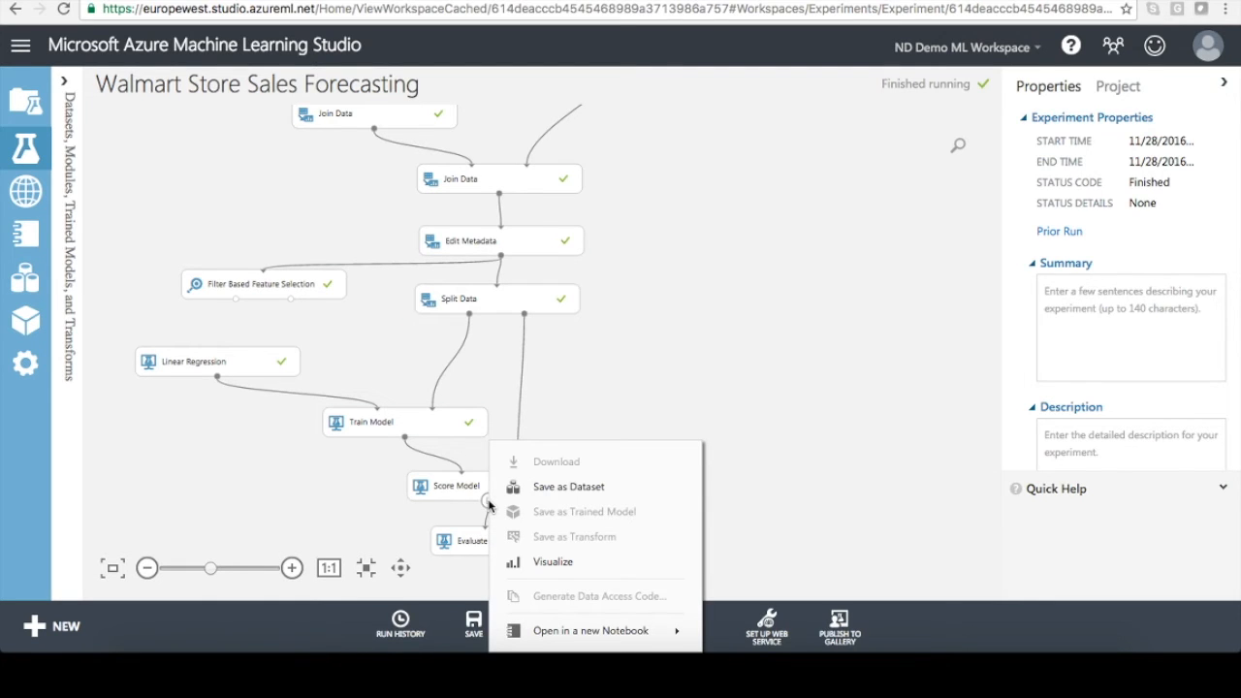
left_click(528, 562)
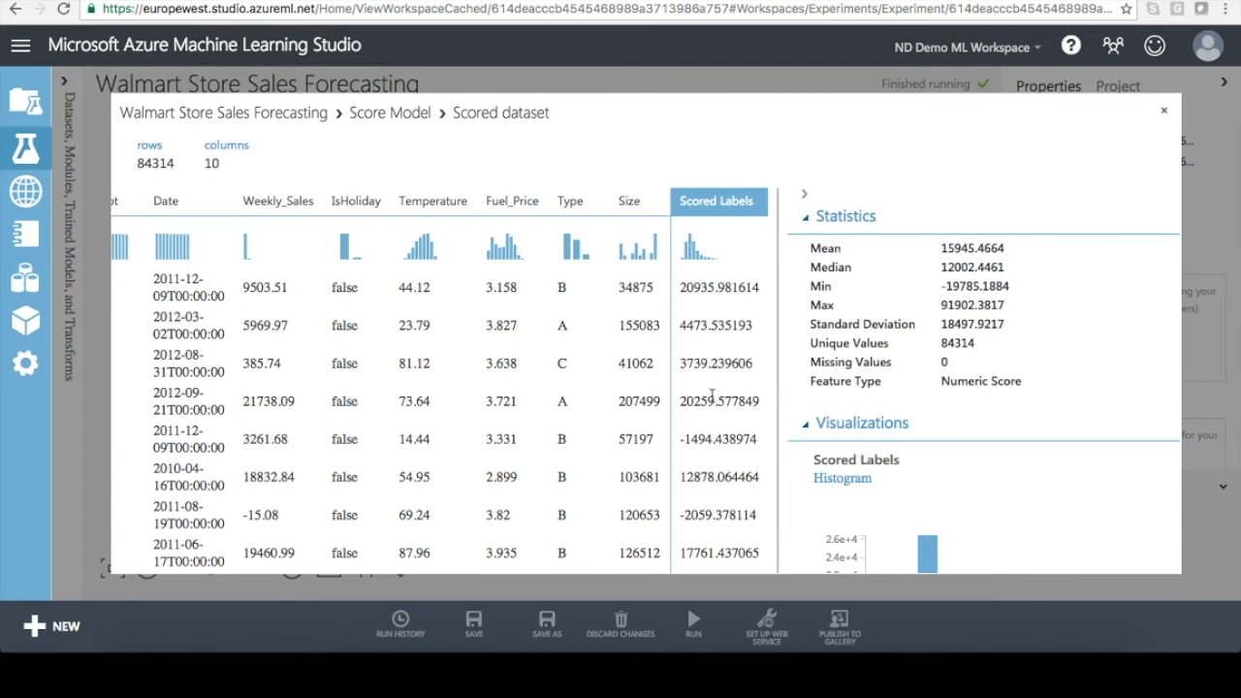
scroll(937, 422, "down", 4)
scroll(937, 420, "up", 3)
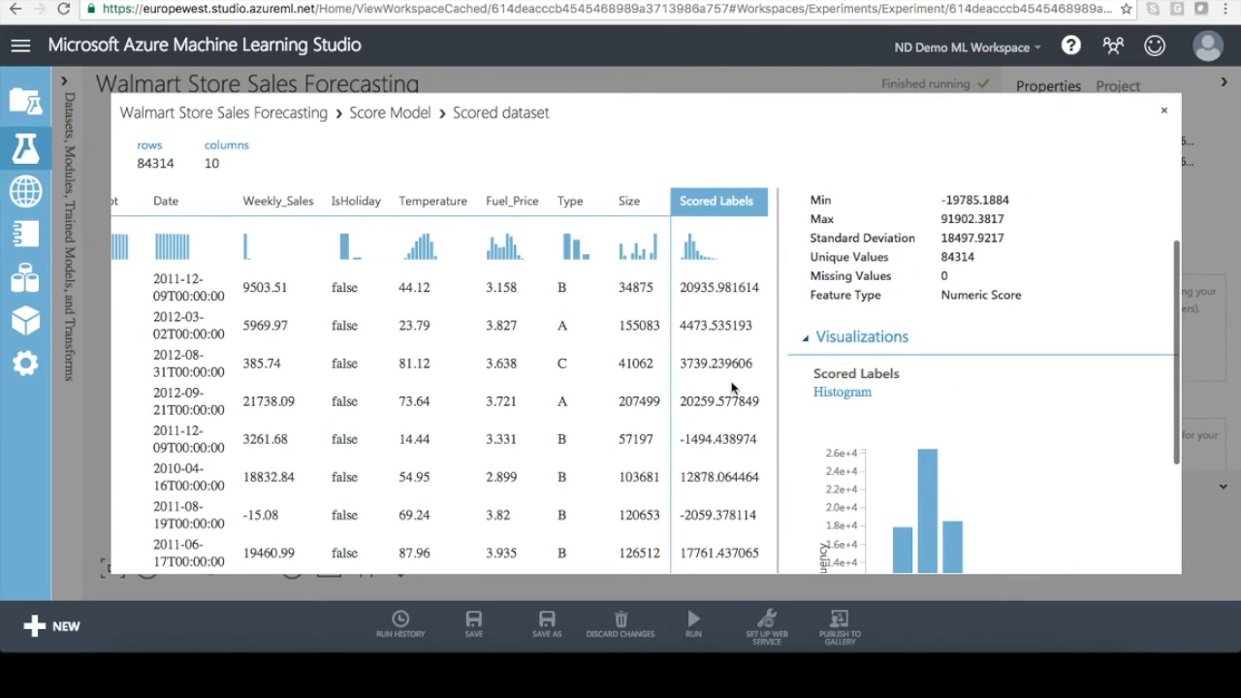
scroll(452, 291, "left", 5)
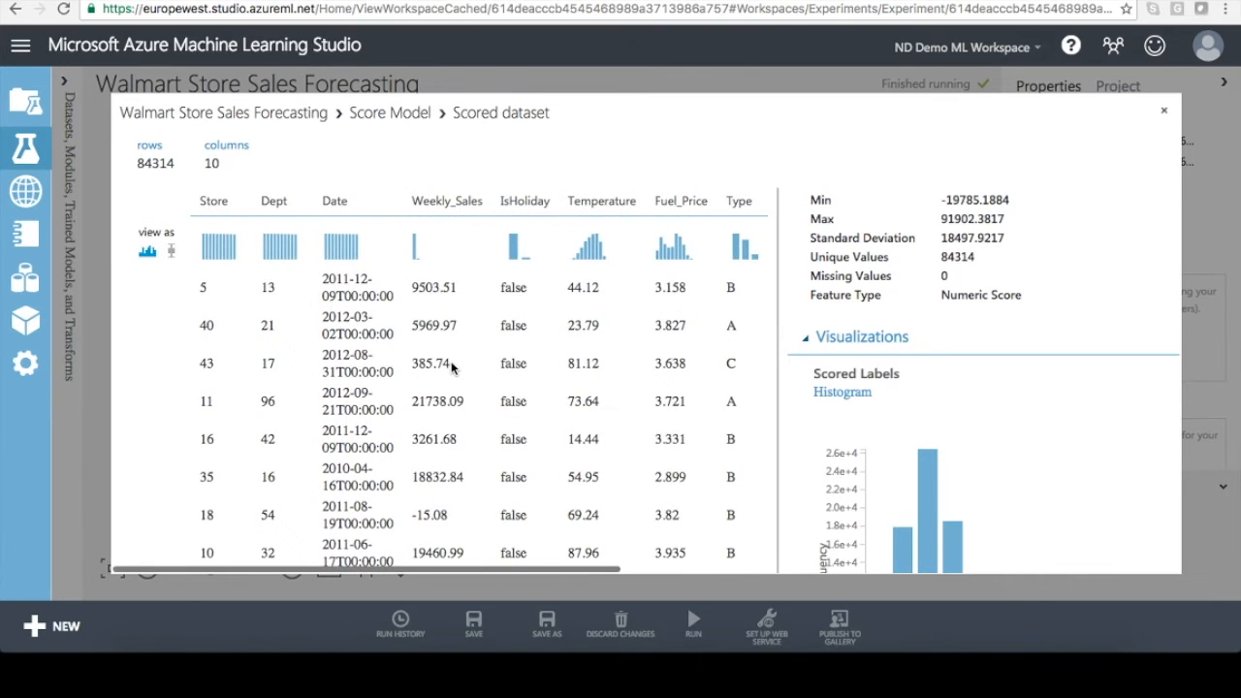
scroll(427, 363, "right", 5)
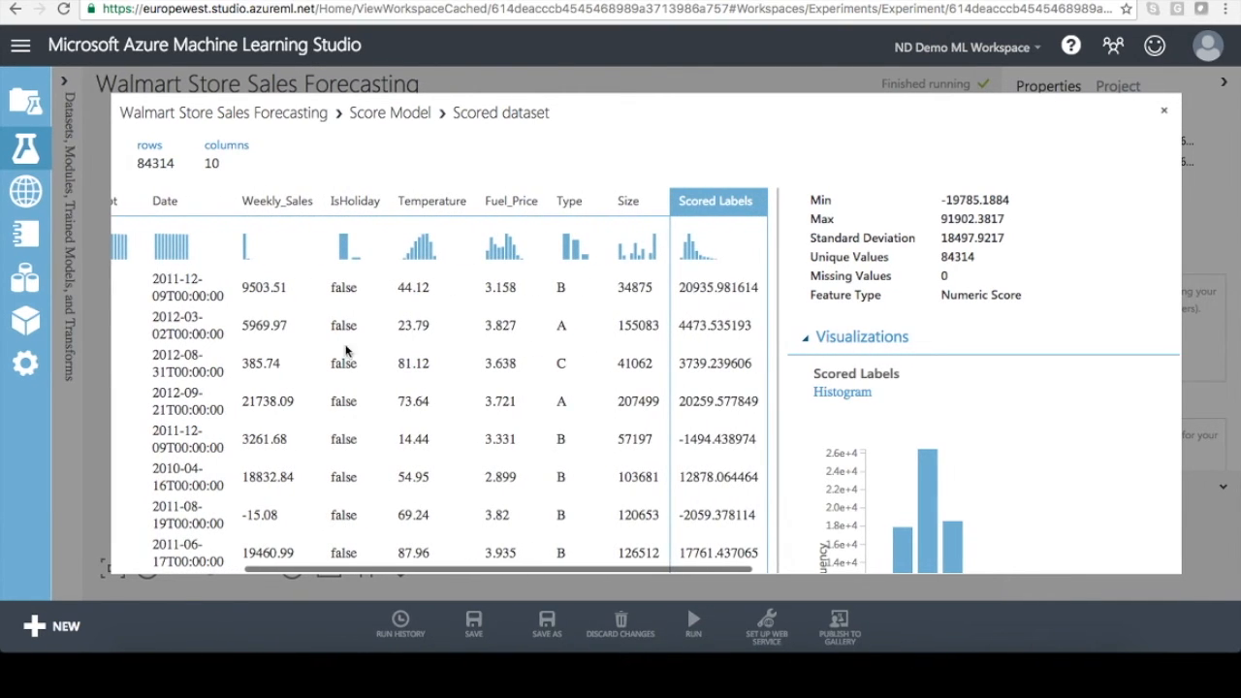
left_click(250, 322)
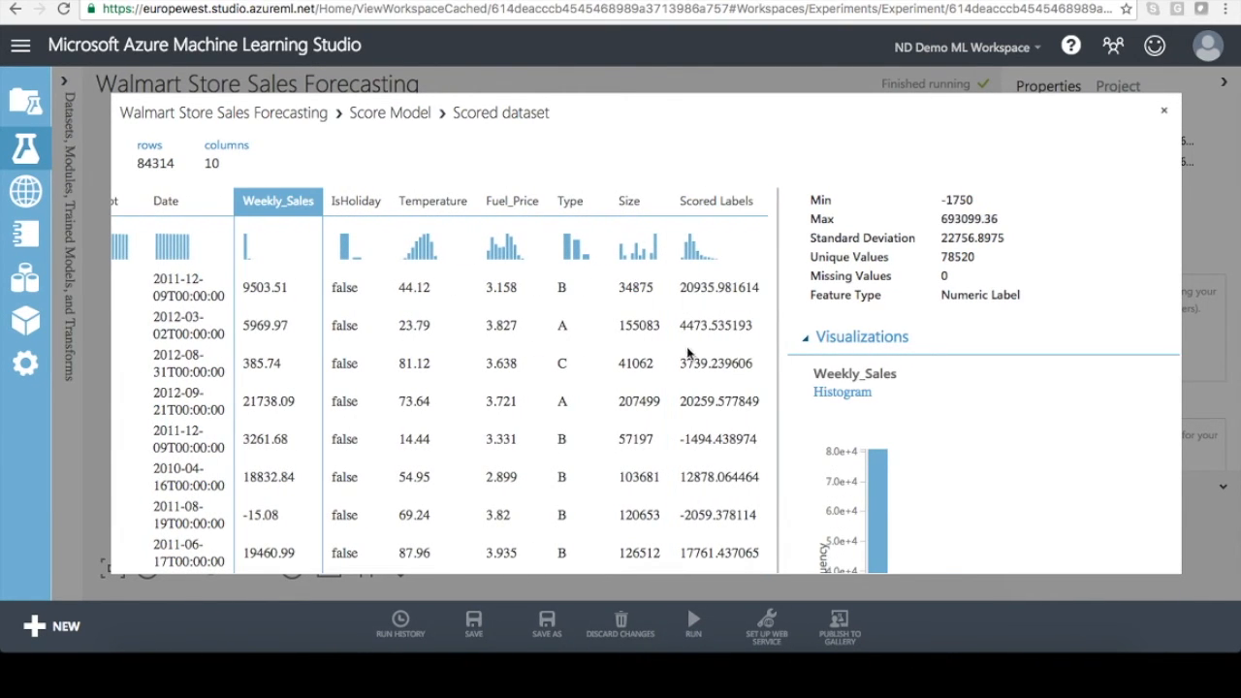
left_click(719, 387)
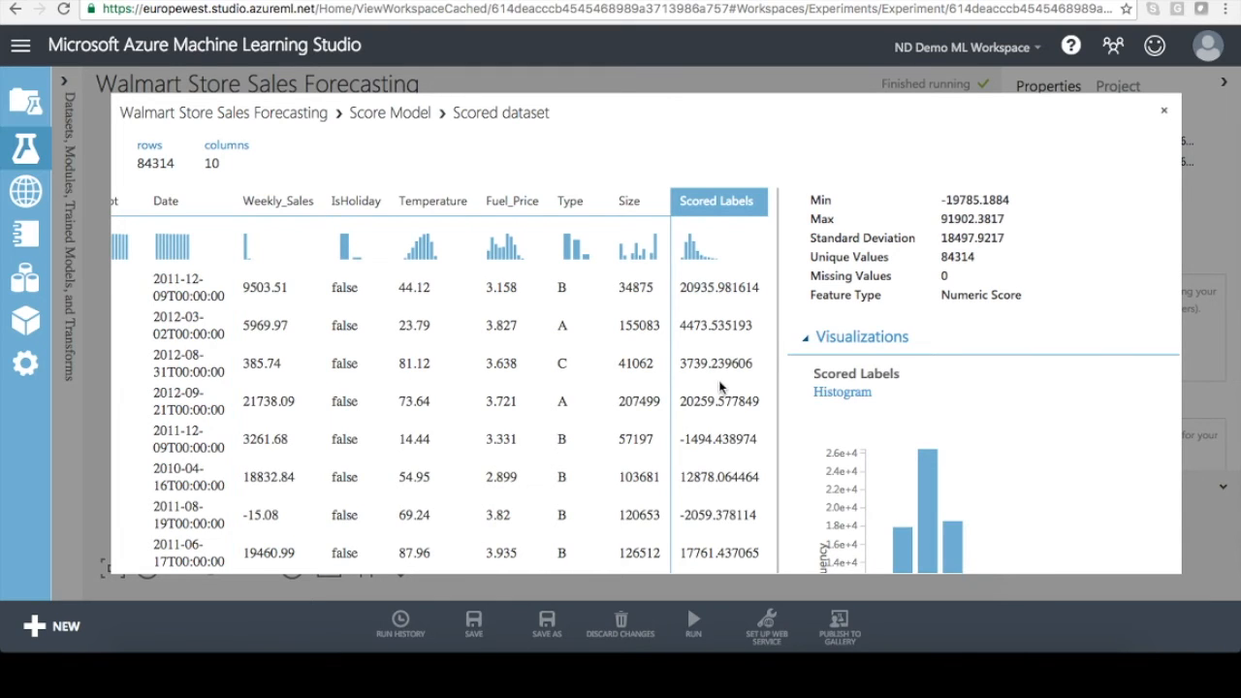
left_click(1165, 113)
Step: Delete the Linear Regression module, search the modules for "deci", and place Decision Forest Regression in its spot above Train Model
left_click(219, 371)
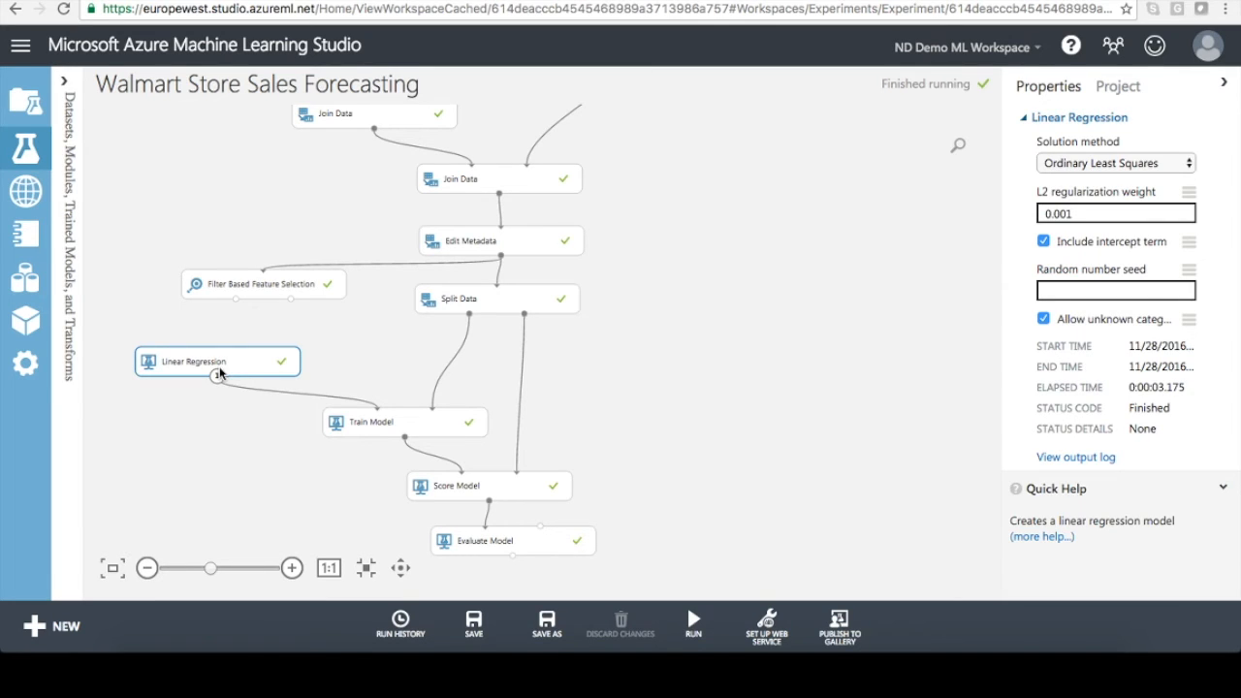
key("Delete")
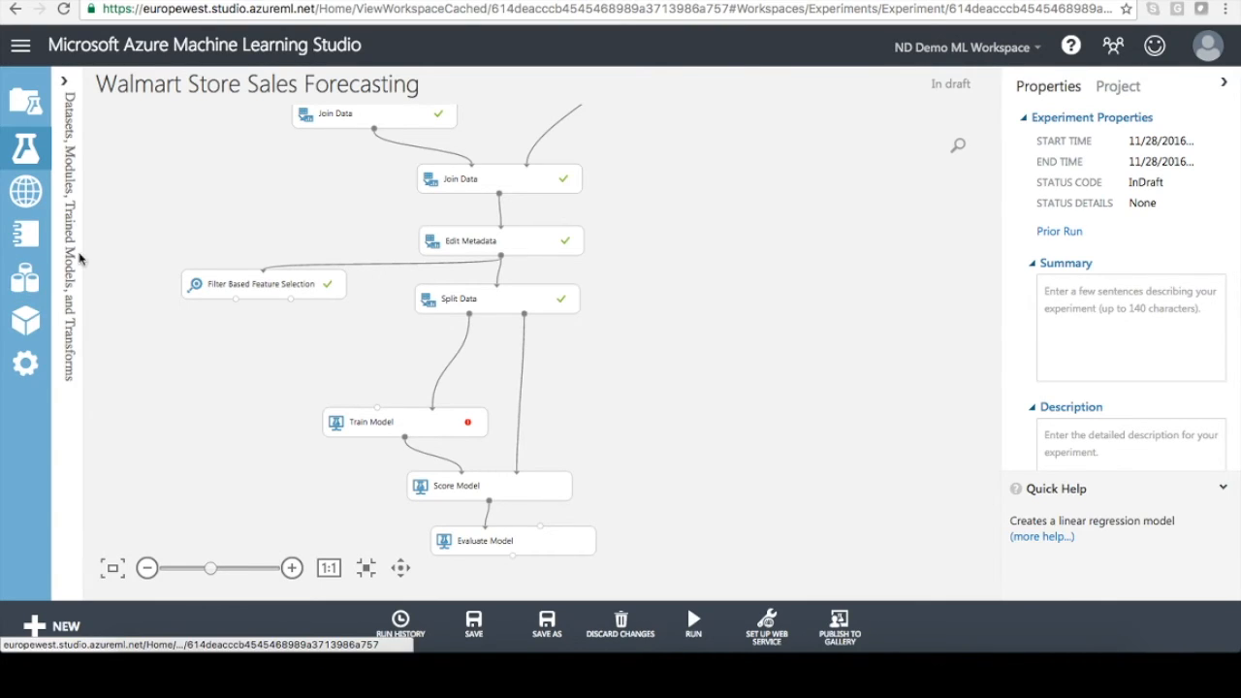
left_click(64, 83)
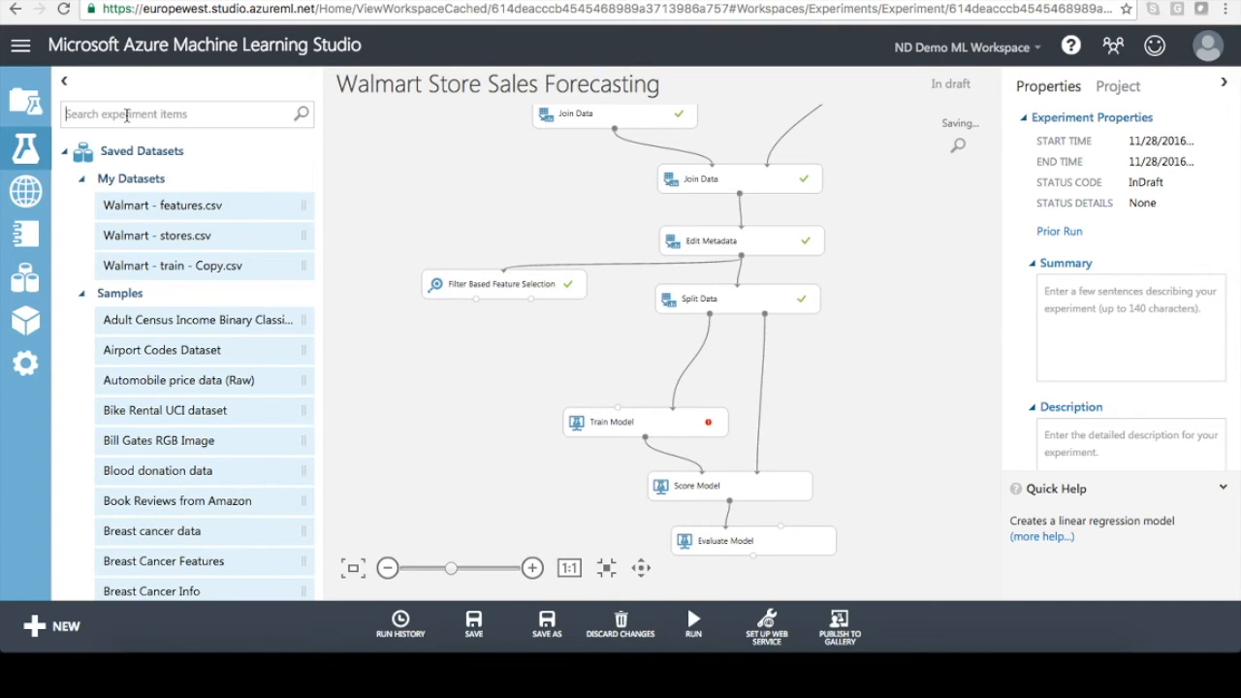
type("deci")
left_click_drag(171, 435, 467, 376)
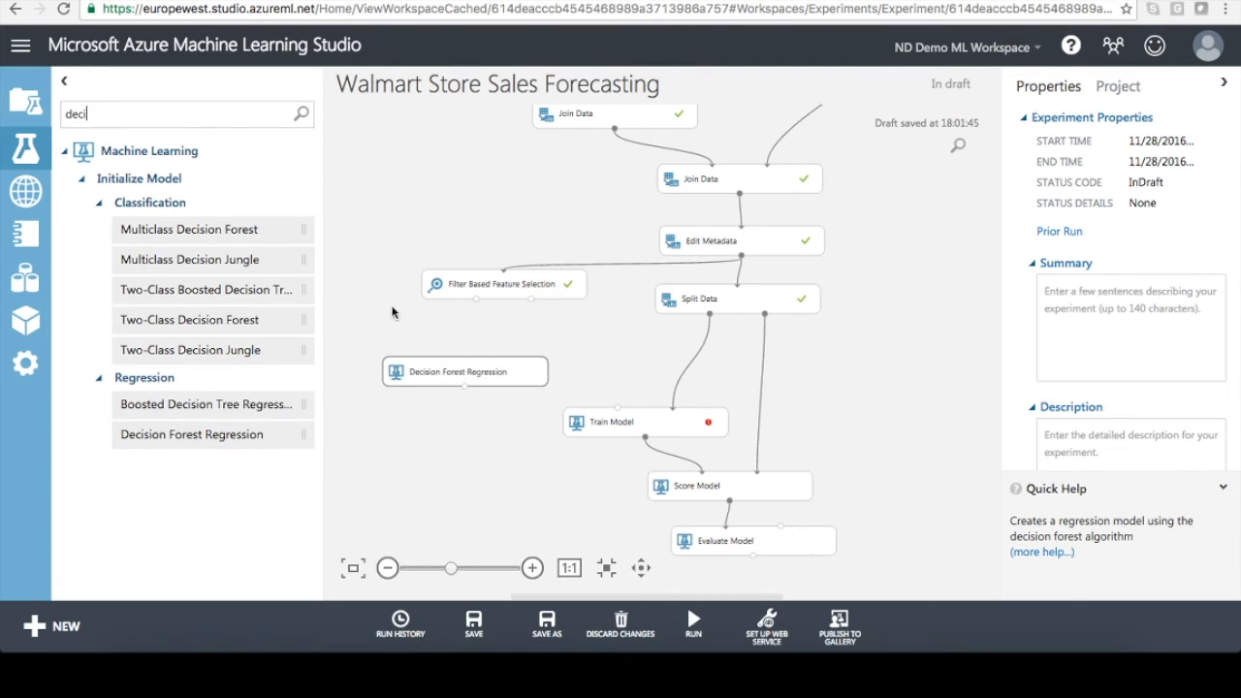
left_click(64, 81)
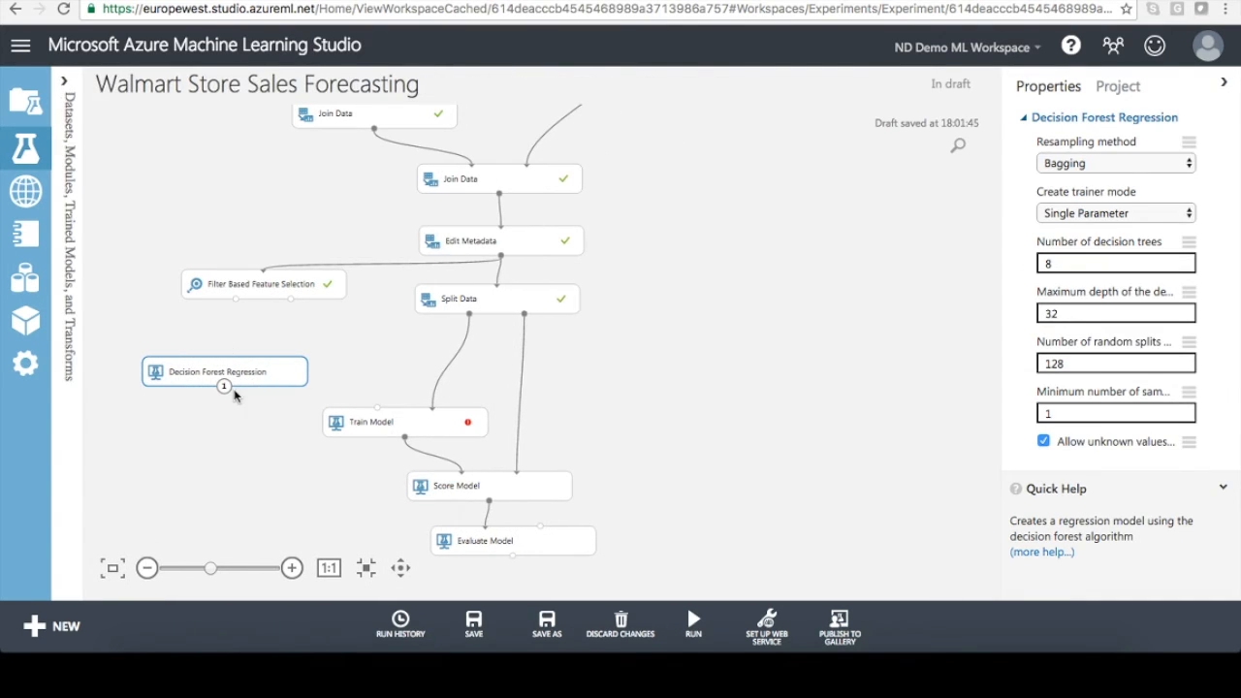
Step: Connect Decision Forest Regression's output to Train Model's first input and run the experiment
left_click_drag(225, 387, 377, 408)
left_click(693, 623)
left_click(676, 563)
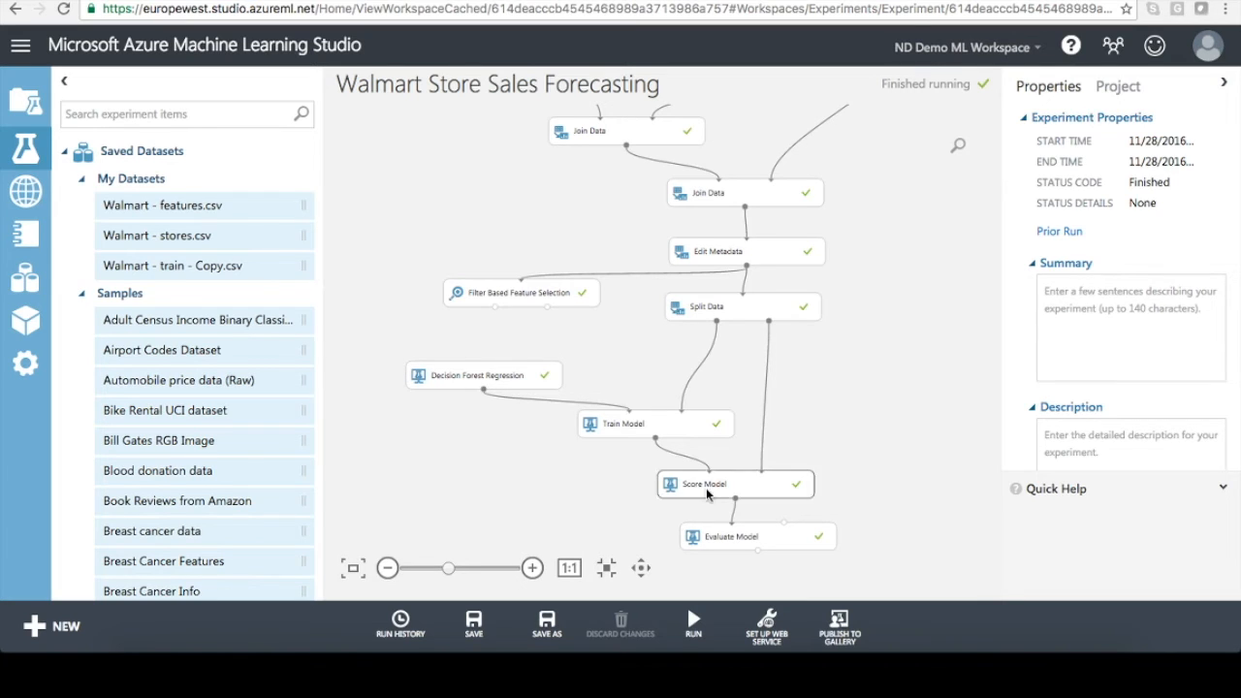
Step: Visualize Evaluate Model's results for the decision forest, examine the Coefficient of Determination, and close the view
left_click(756, 549)
left_click(815, 569)
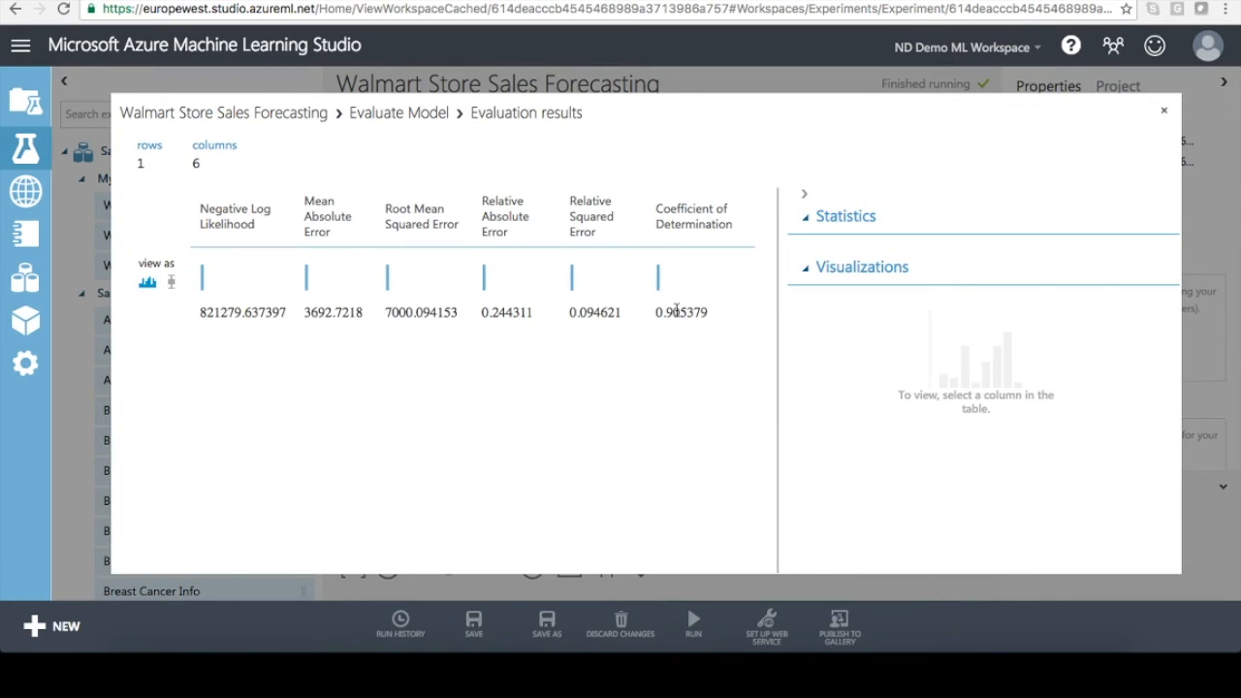
left_click(675, 310)
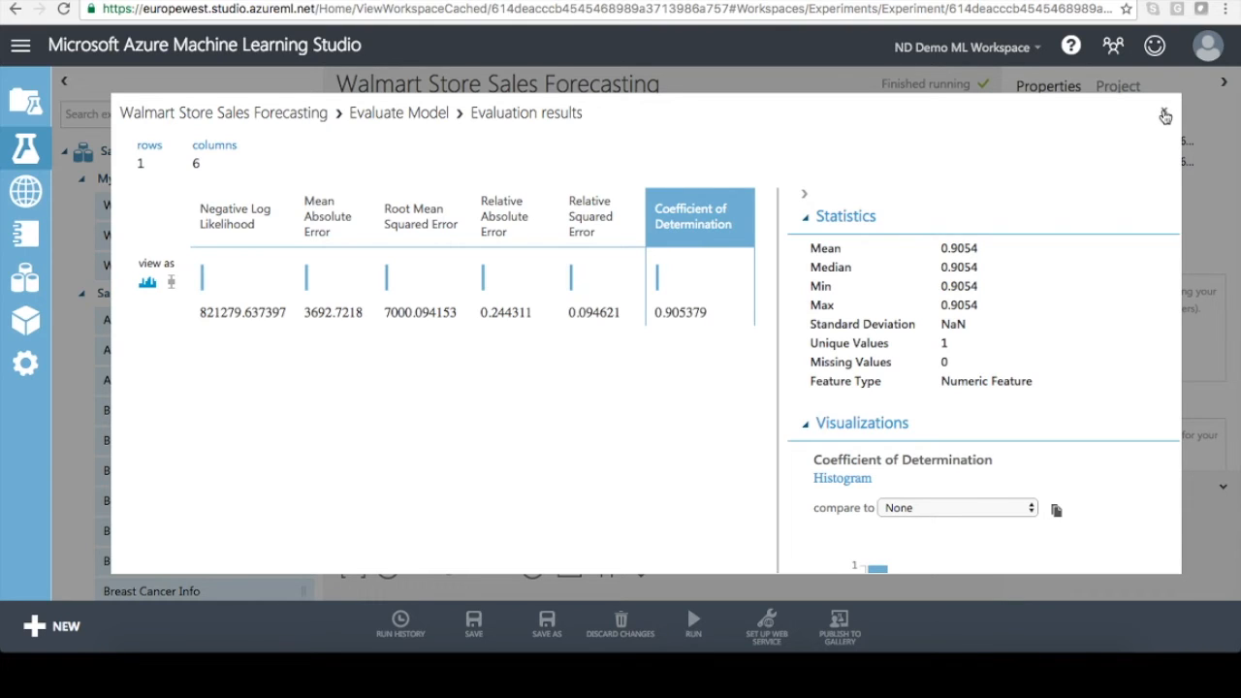
left_click(1164, 115)
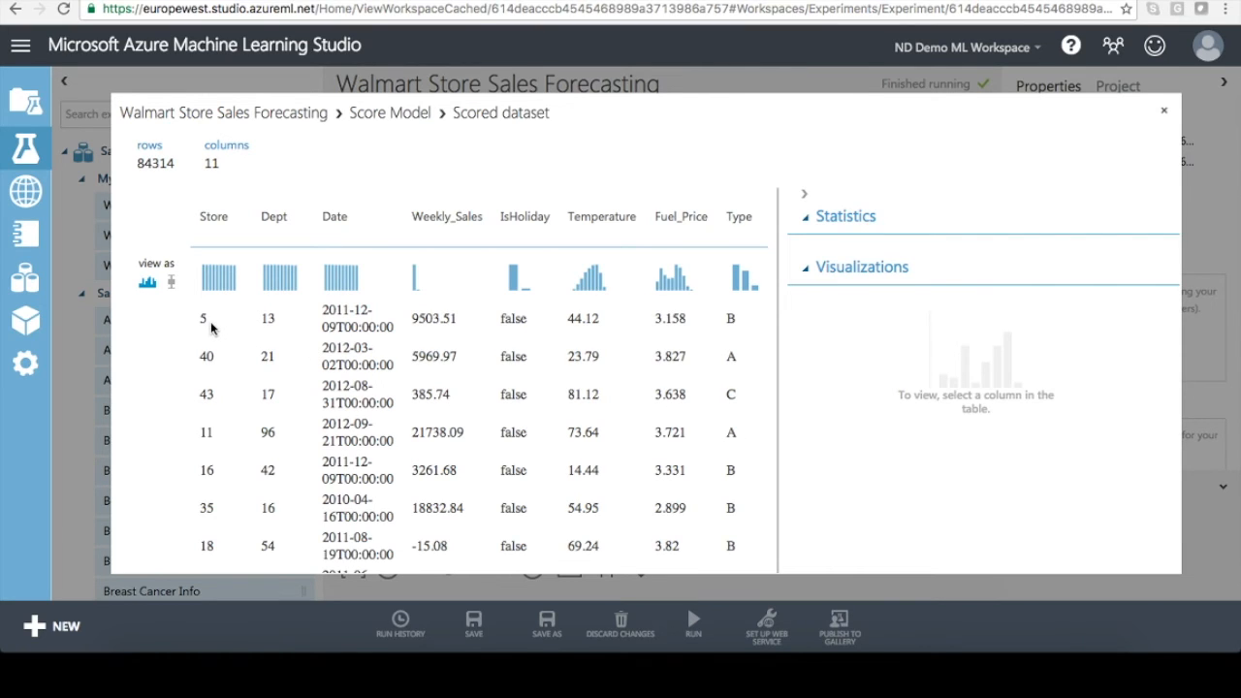
Step: Inspect the Temperature and Fuel_Price columns in Score Model's scored dataset and close the view
left_click(591, 324)
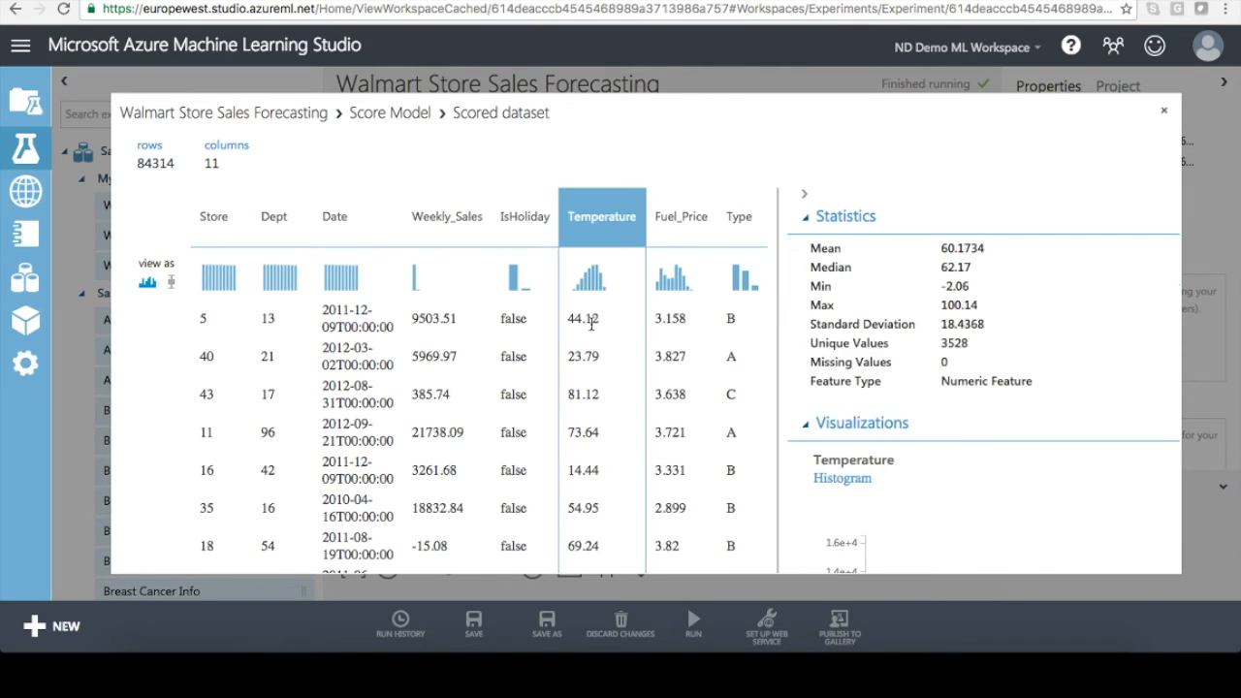
left_click(674, 312)
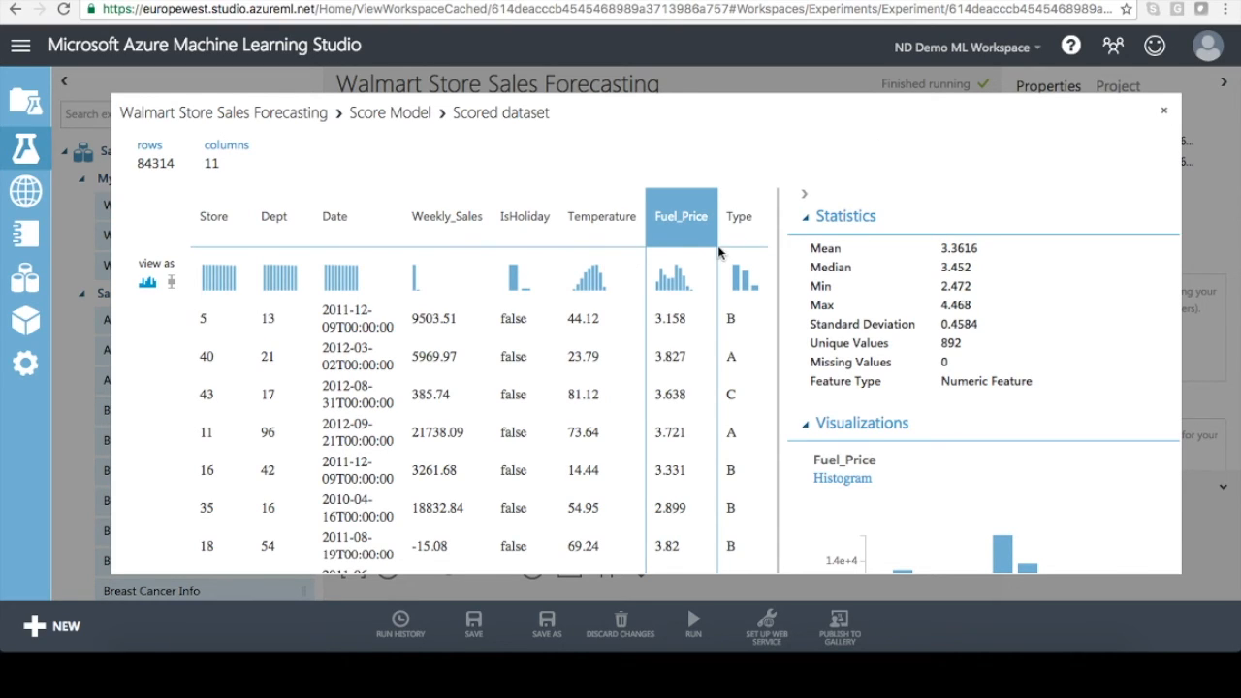
left_click(1165, 112)
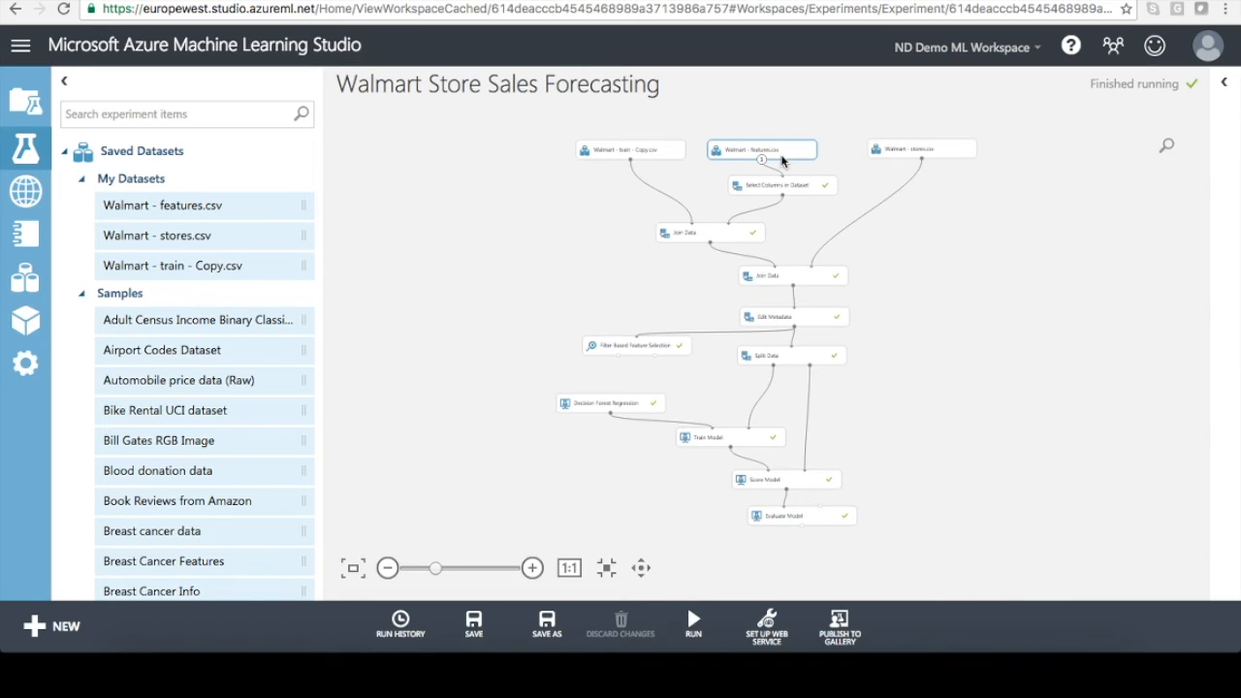
Step: Delete the Walmart - features.csv dataset, the Select Columns in Dataset module and the upper Join Data module from the experiment
key("Delete")
left_click(781, 188)
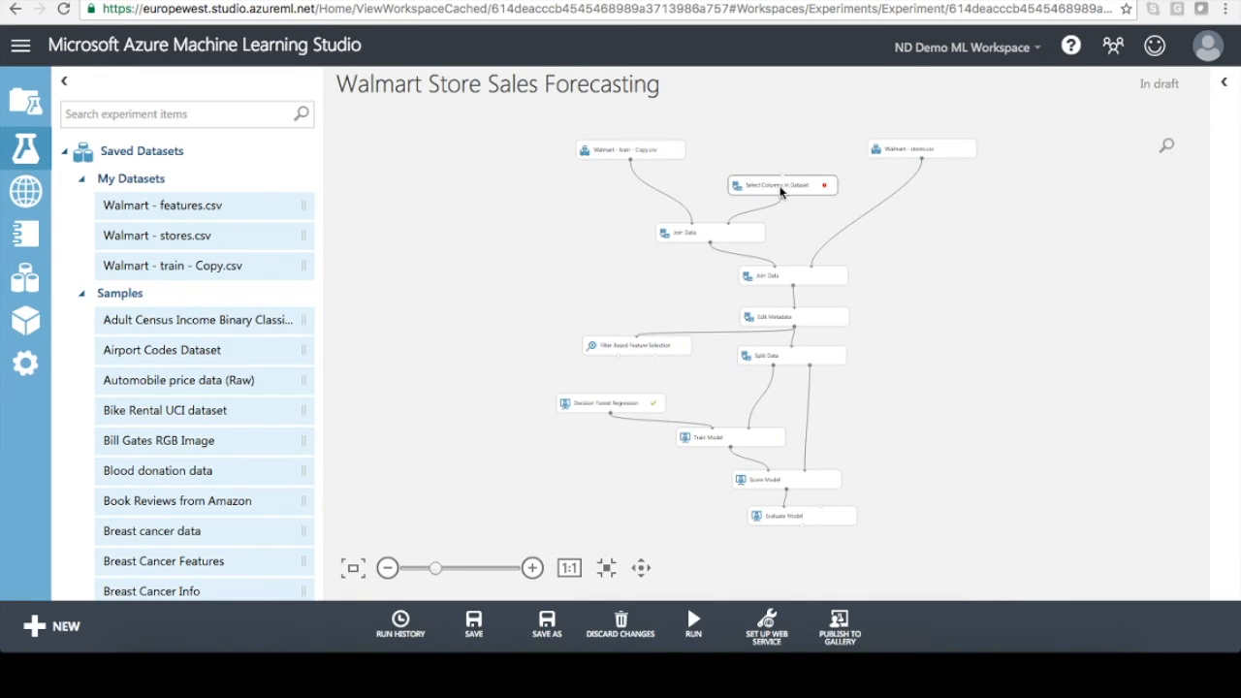
key("Delete")
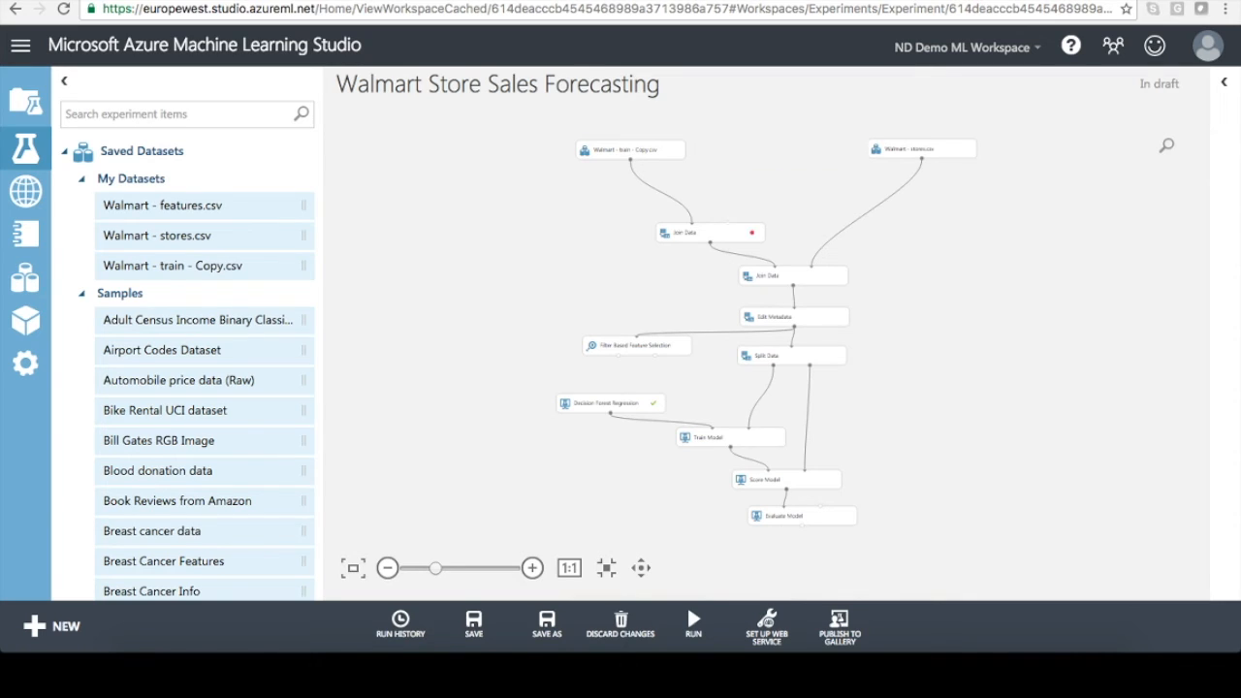
left_click(734, 243)
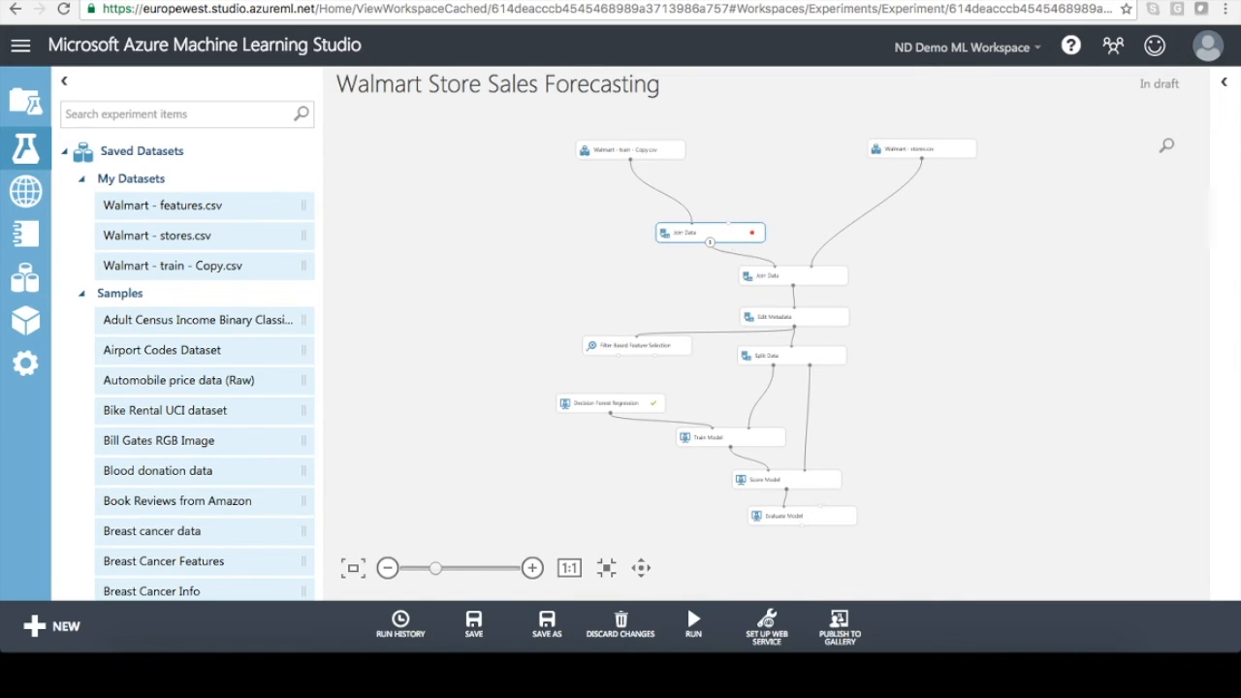
key("Delete")
Step: Connect Walmart - train - Copy.csv directly to the remaining Join Data's first input and rerun the experiment to review its evaluation results
left_click_drag(629, 160, 775, 268)
mouse_move(696, 620)
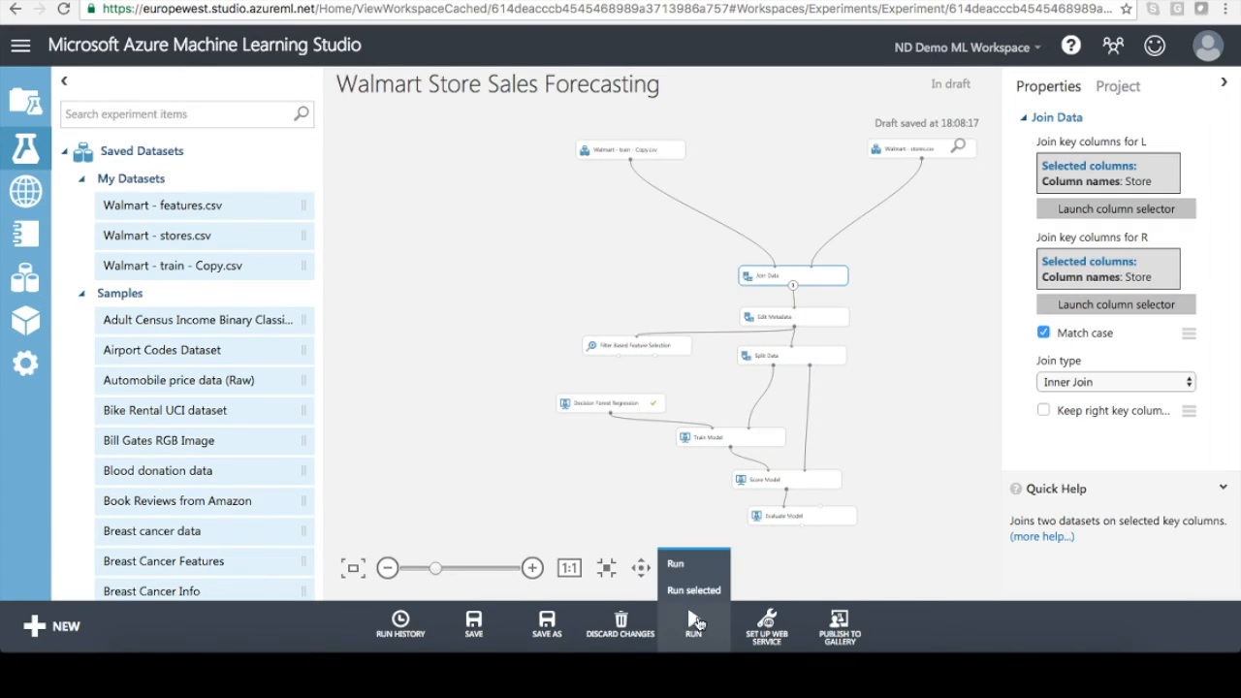
left_click(676, 563)
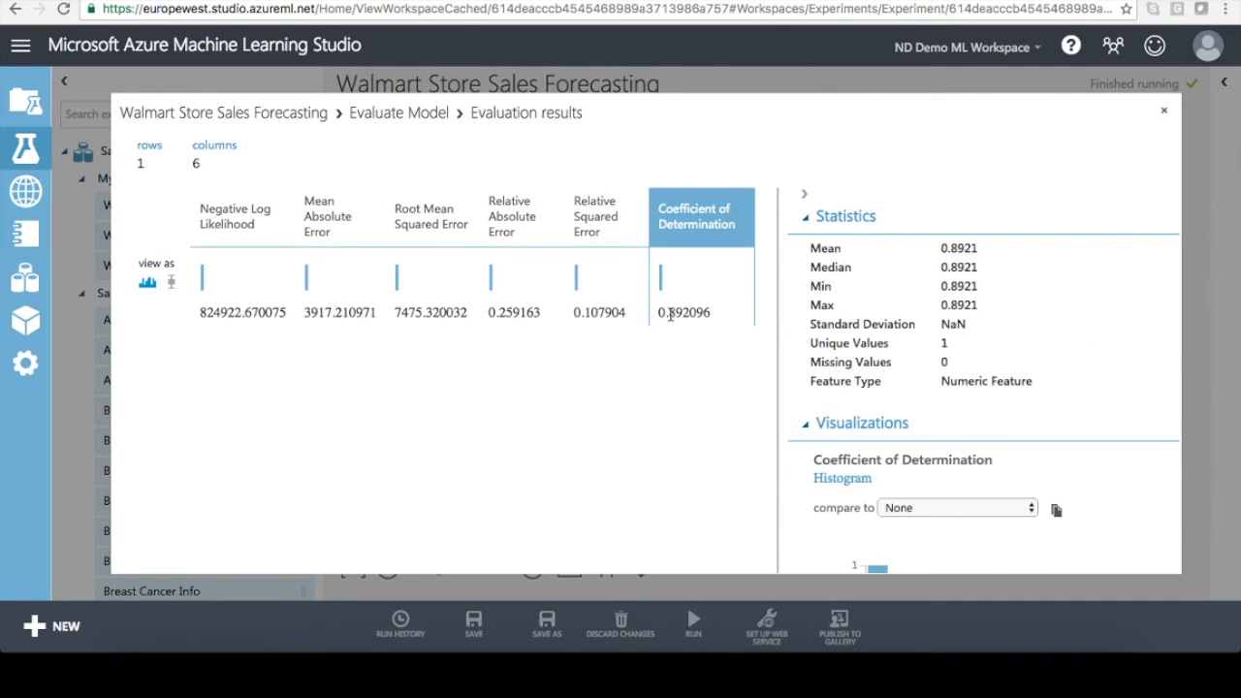
left_click(1163, 109)
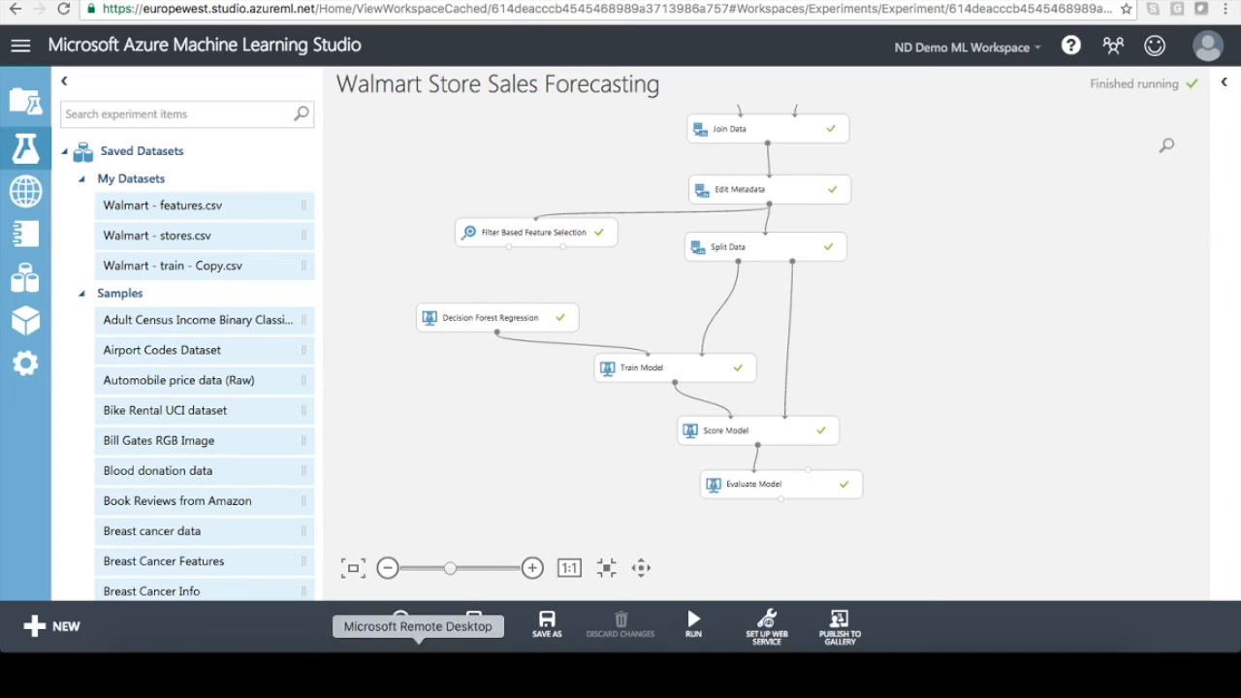
Step: Save the experiment and set it up as a Predictive Web Service
left_click(473, 627)
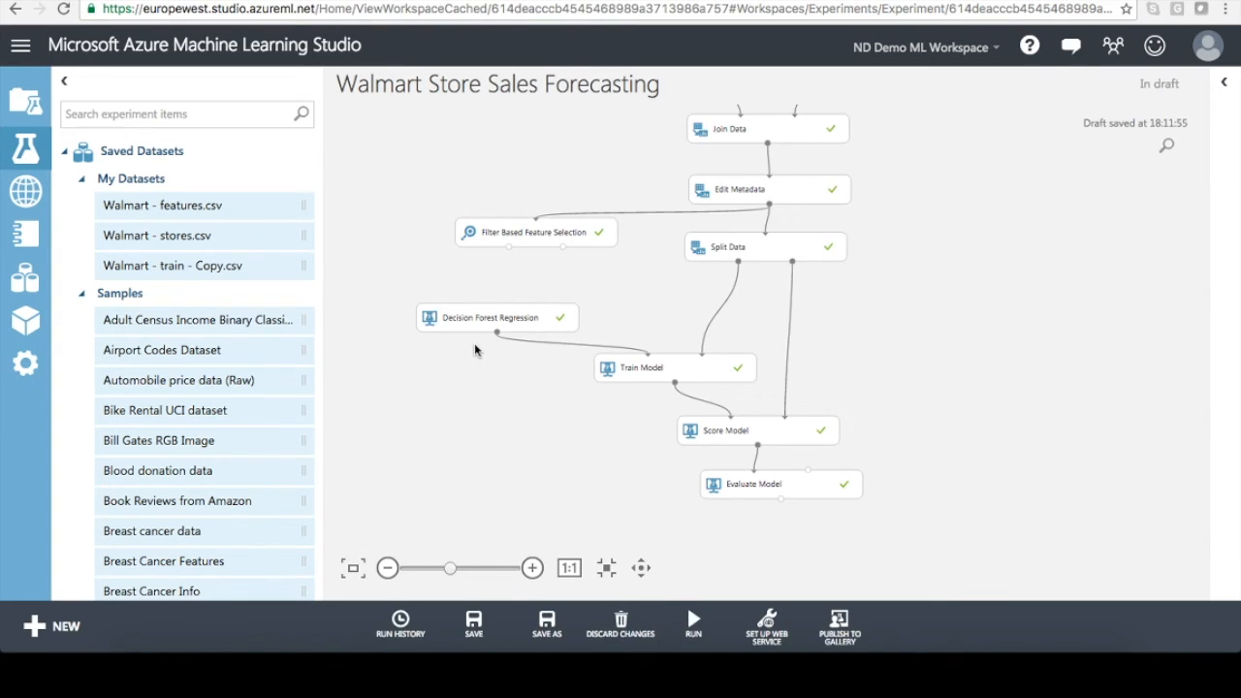
left_click(773, 626)
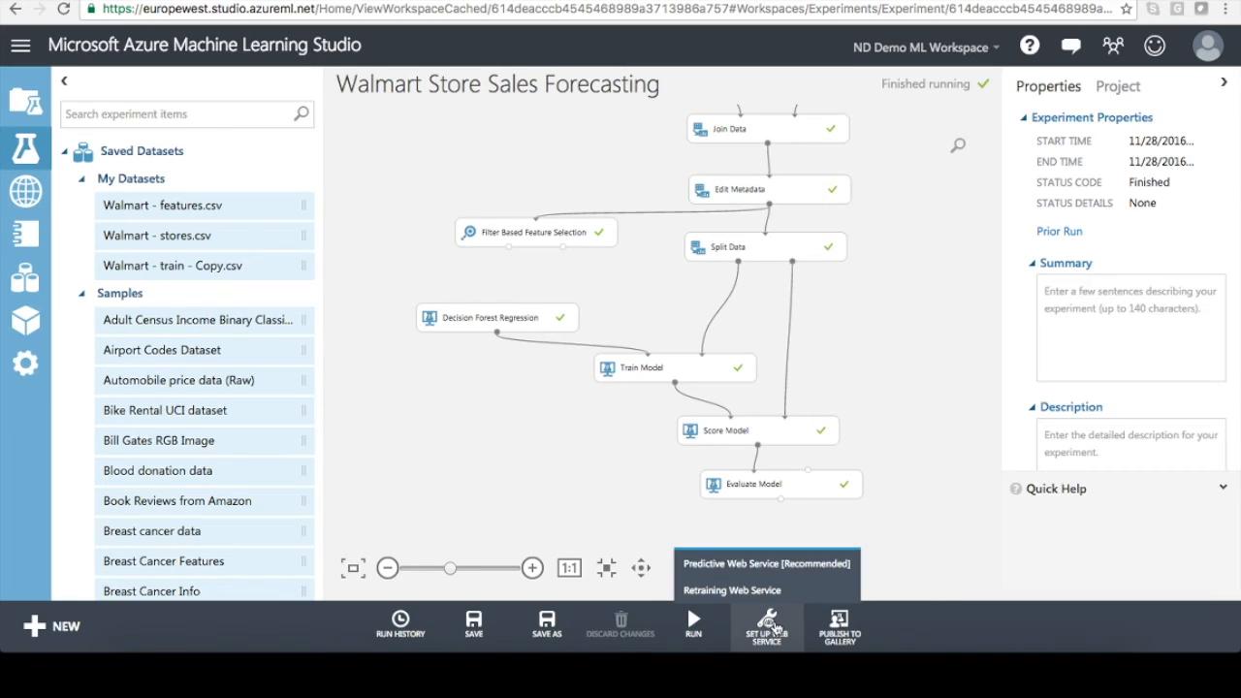
left_click(771, 564)
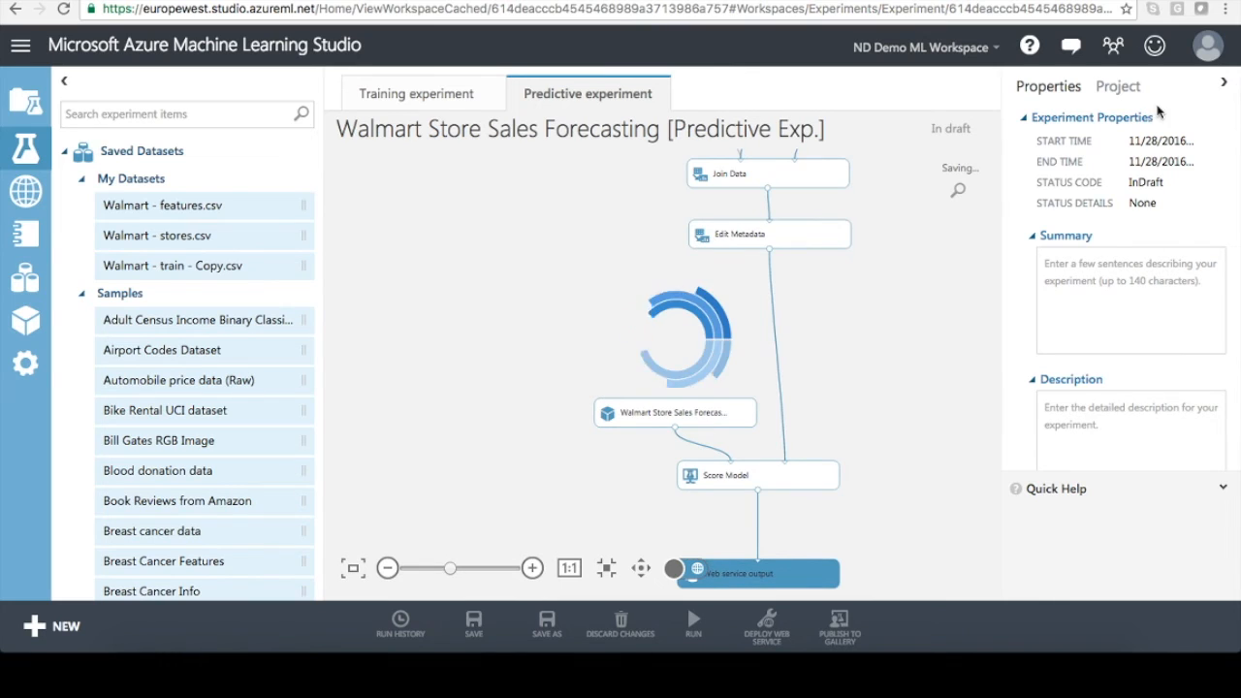
Step: Examine the predictive experiment's flow from the datasets and Web service input through the trained model to Web service output
left_click(1223, 85)
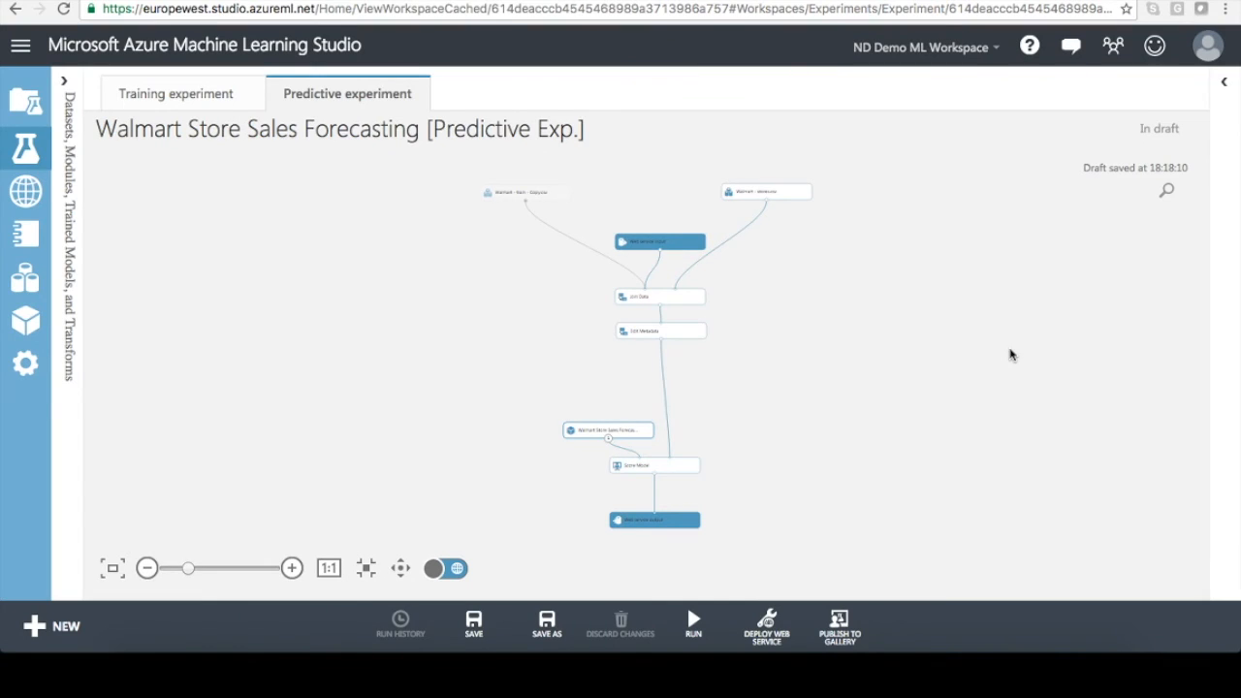
left_click(113, 566)
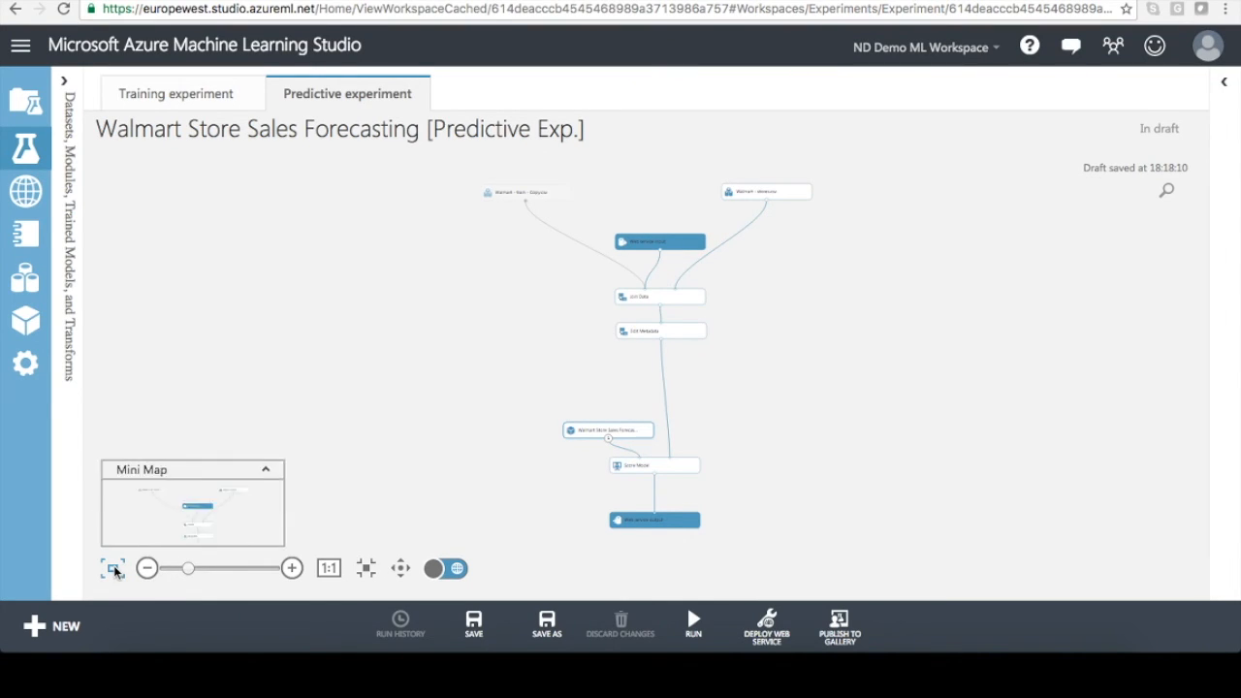
left_click(293, 568)
left_click(292, 569)
left_click(293, 569)
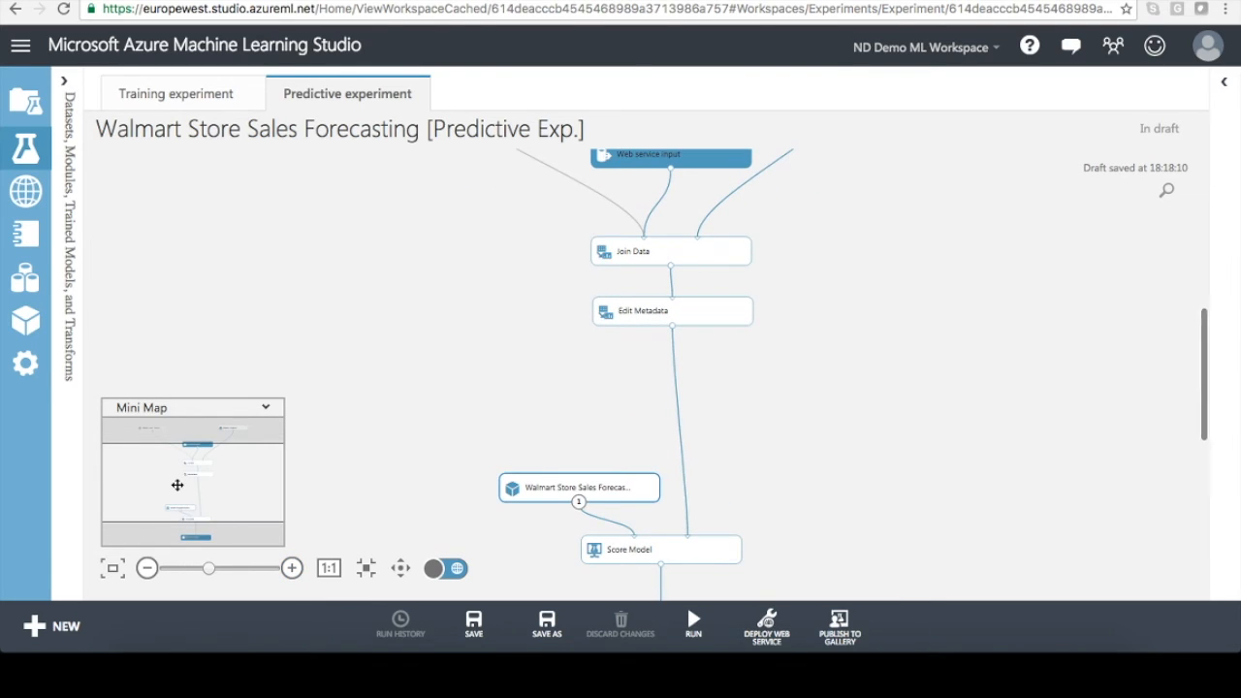
left_click_drag(177, 484, 184, 457)
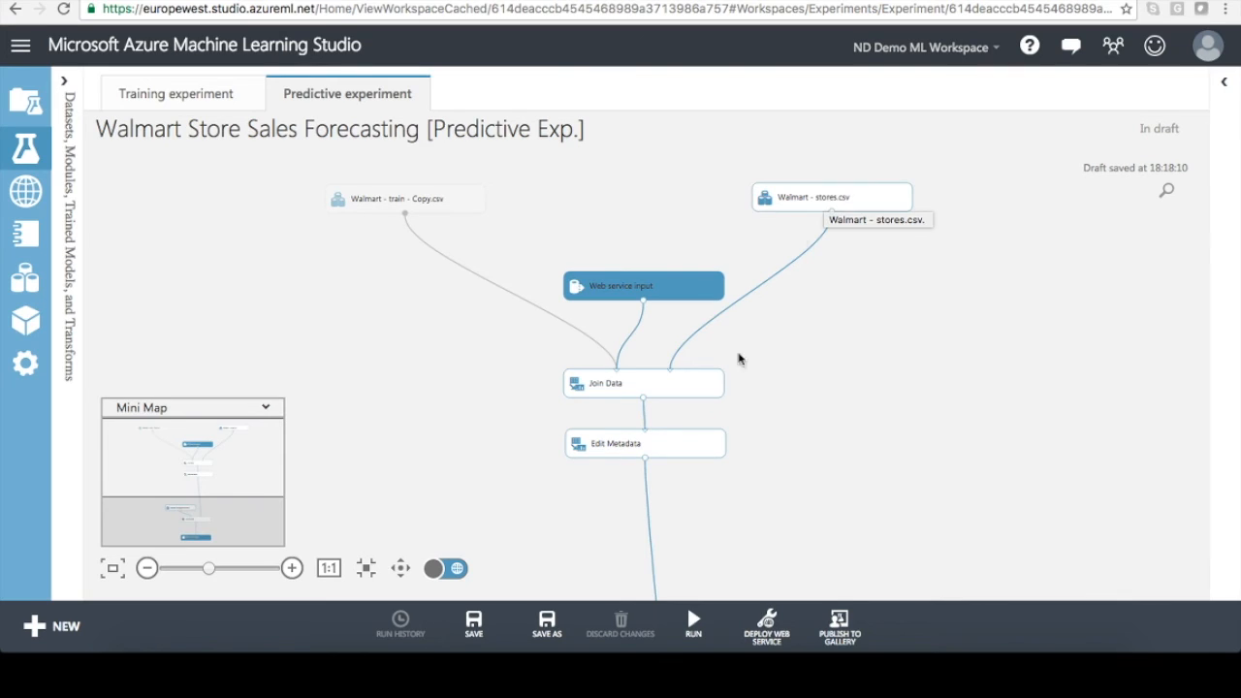
left_click_drag(223, 454, 222, 498)
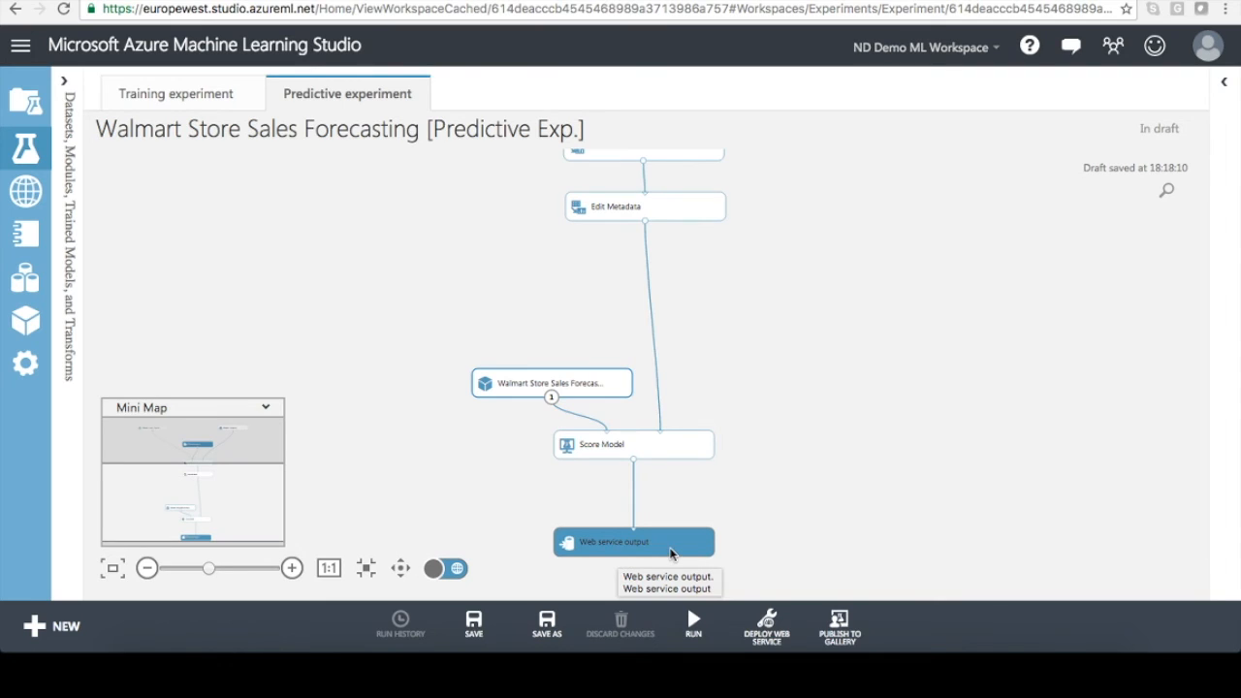
left_click_drag(188, 490, 190, 439)
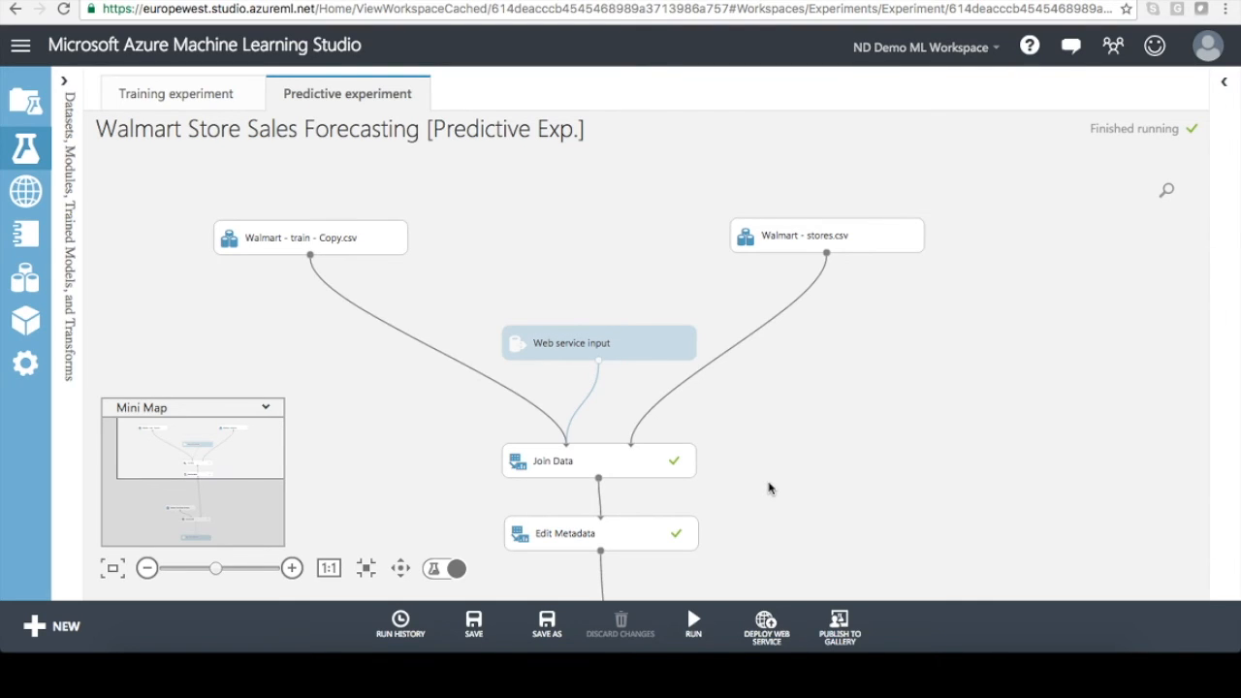
Step: Visualize the Join Data results dataset in the predictive experiment and inspect the Weekly_Sales column's statistics
right_click(598, 481)
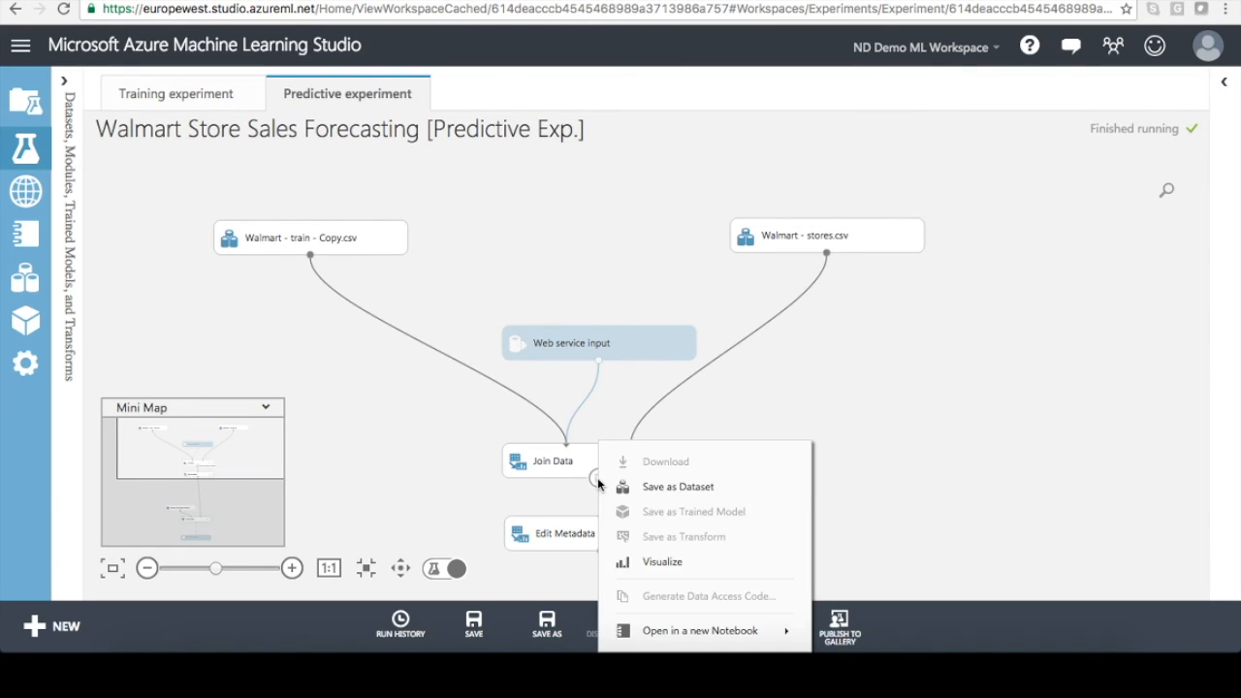
left_click(668, 557)
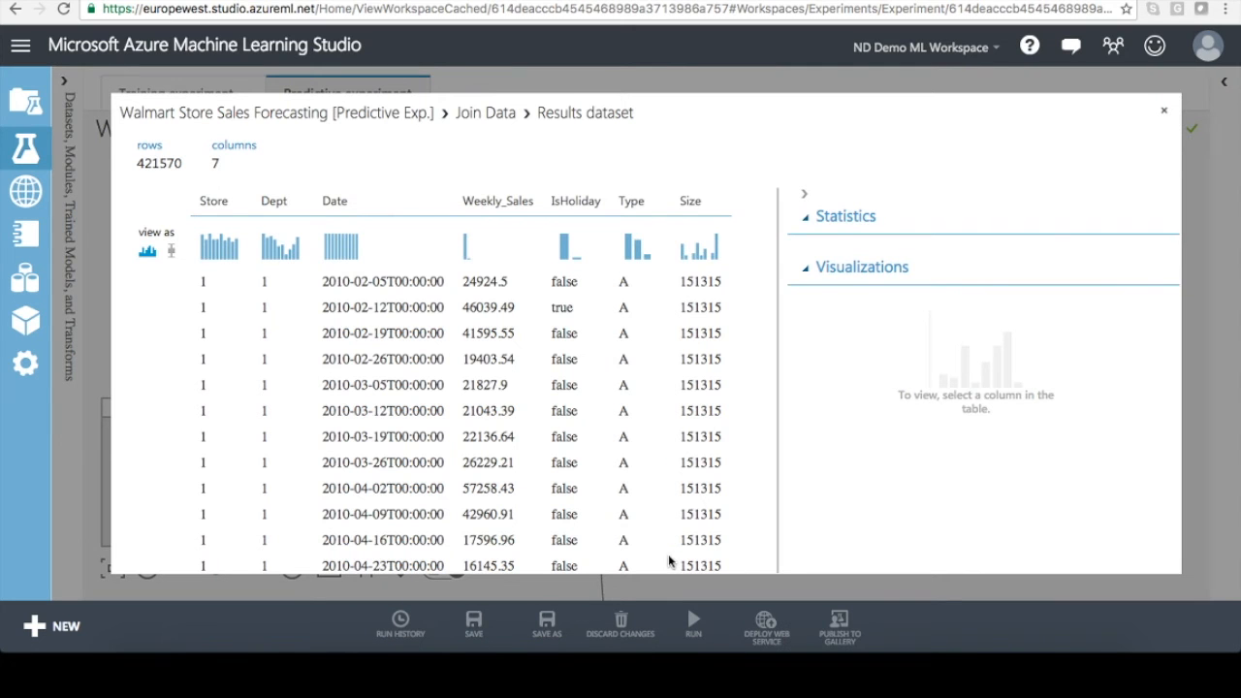
left_click(485, 380)
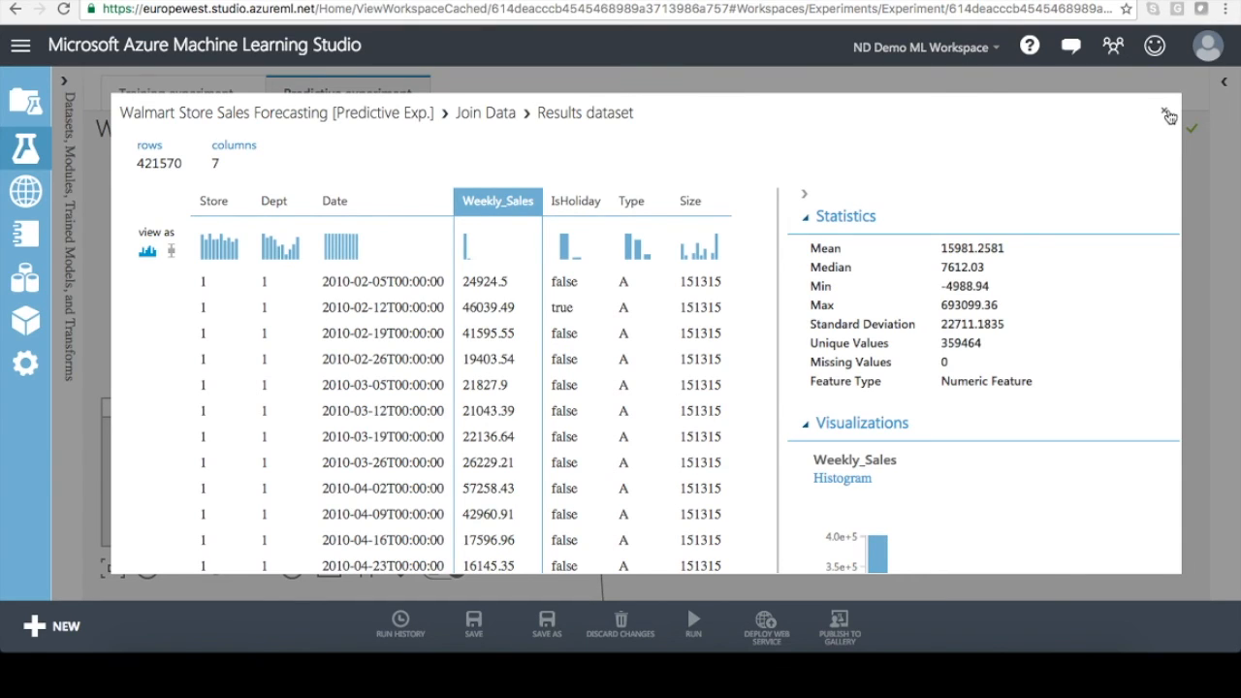
left_click(1166, 113)
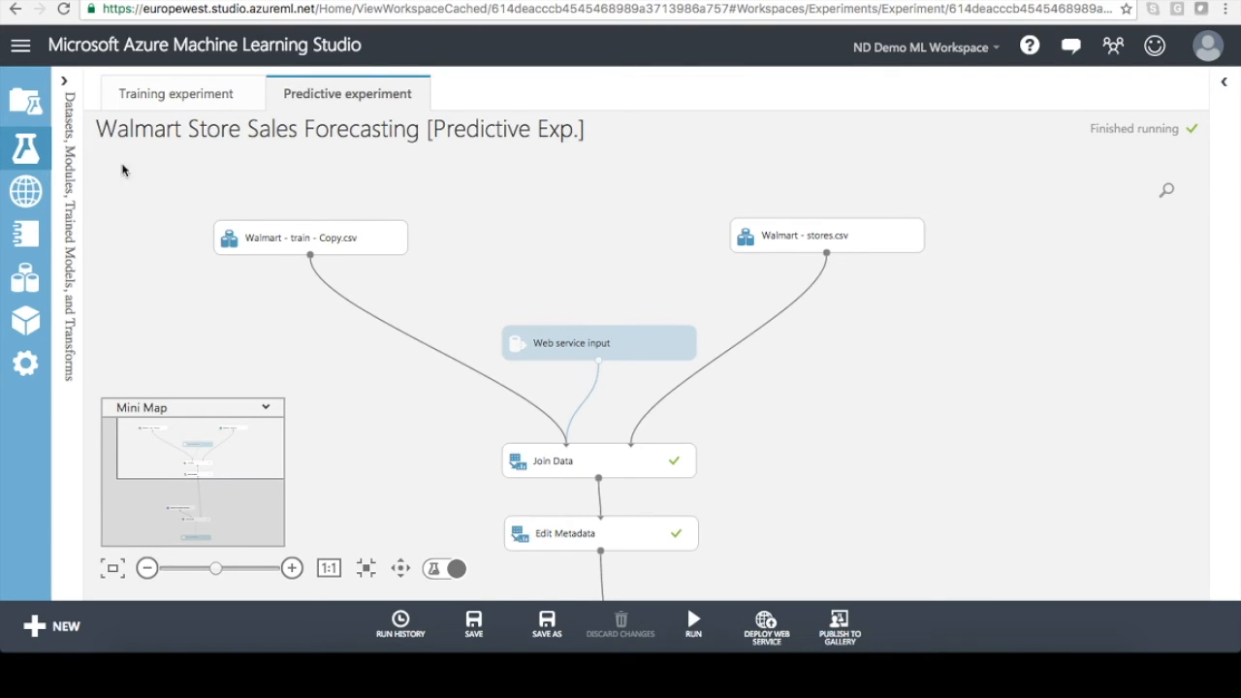
Step: Insert a Select Columns in Dataset module between Walmart - train - Copy.csv and the first input of Join Data
left_click(65, 82)
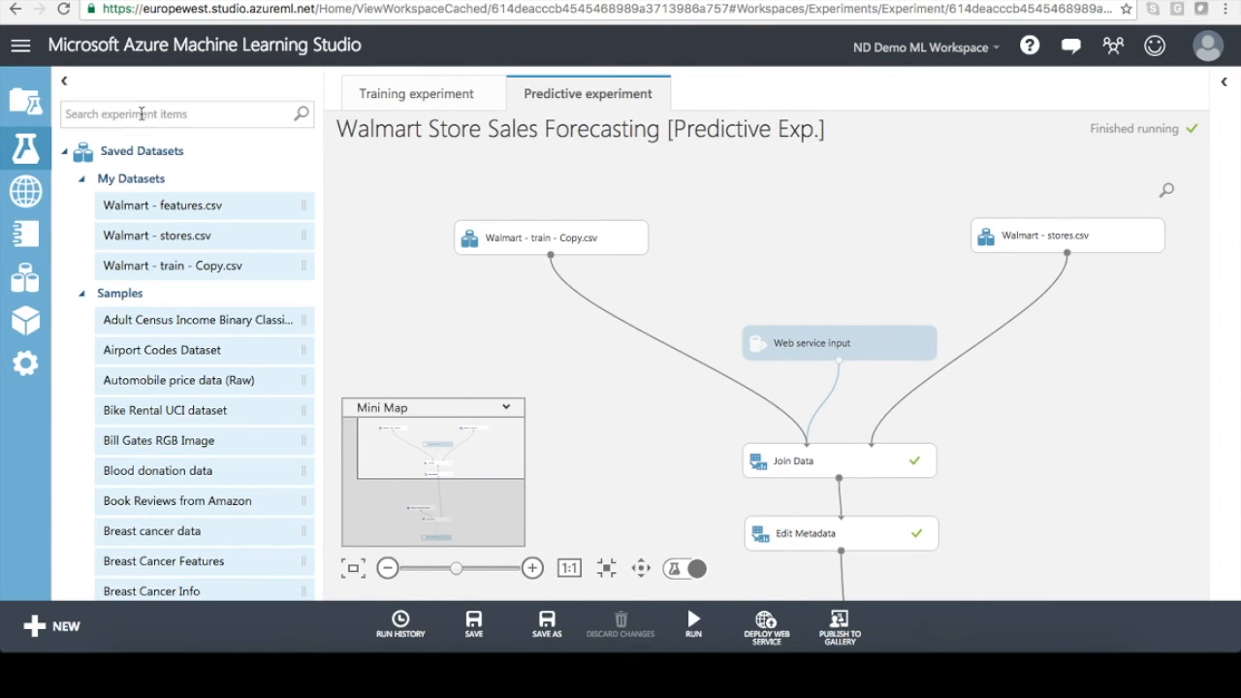
type("dolumn")
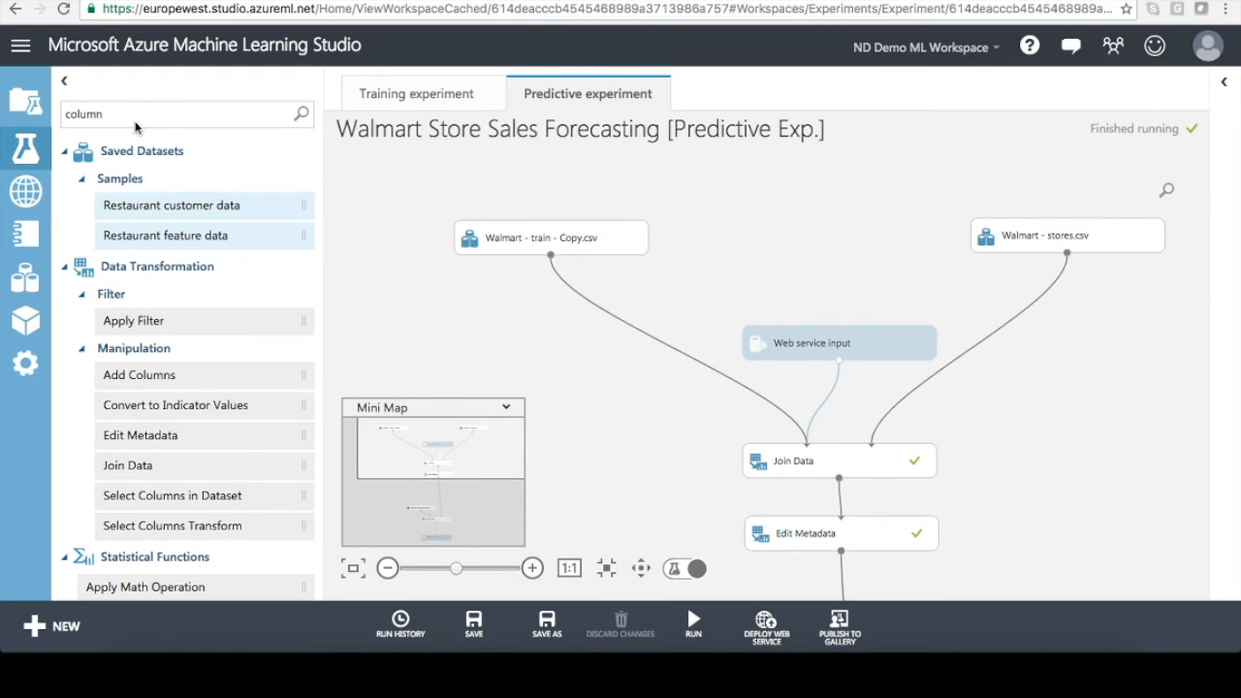
left_click_drag(172, 495, 500, 345)
left_click_drag(551, 255, 808, 446)
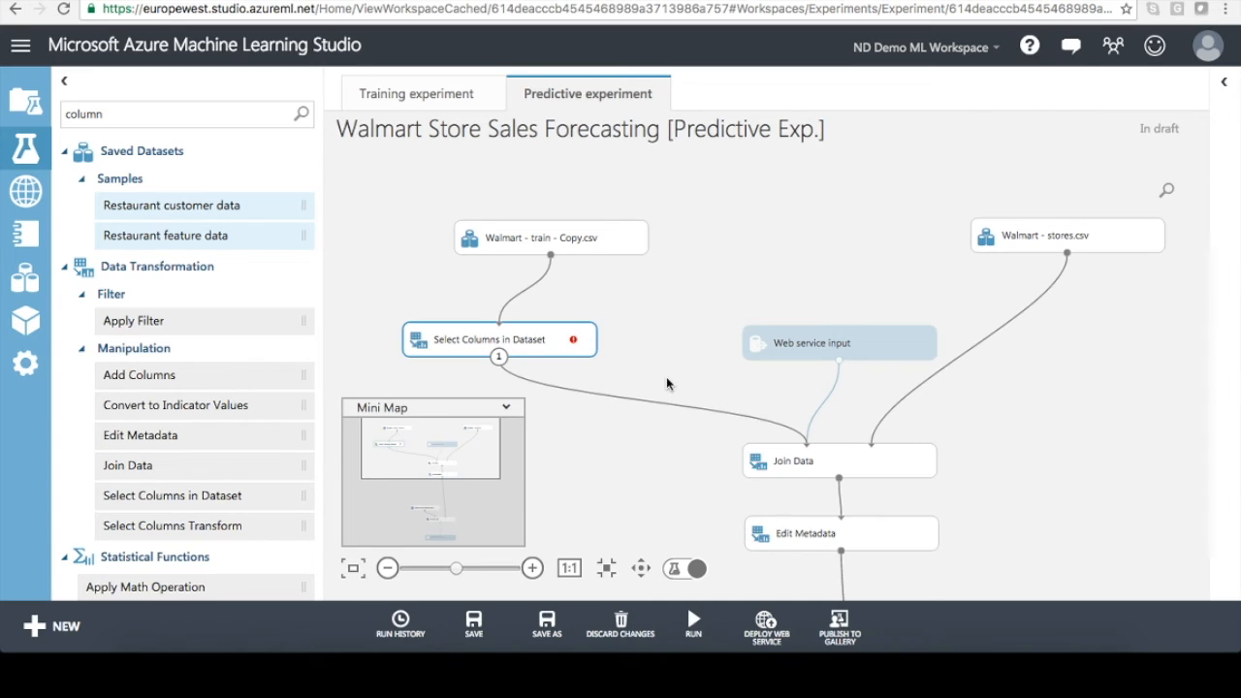
Step: Set the new Select Columns in Dataset module's rules to begin with all columns and exclude the column name Weekly_Sales
left_click(1224, 83)
left_click(1086, 225)
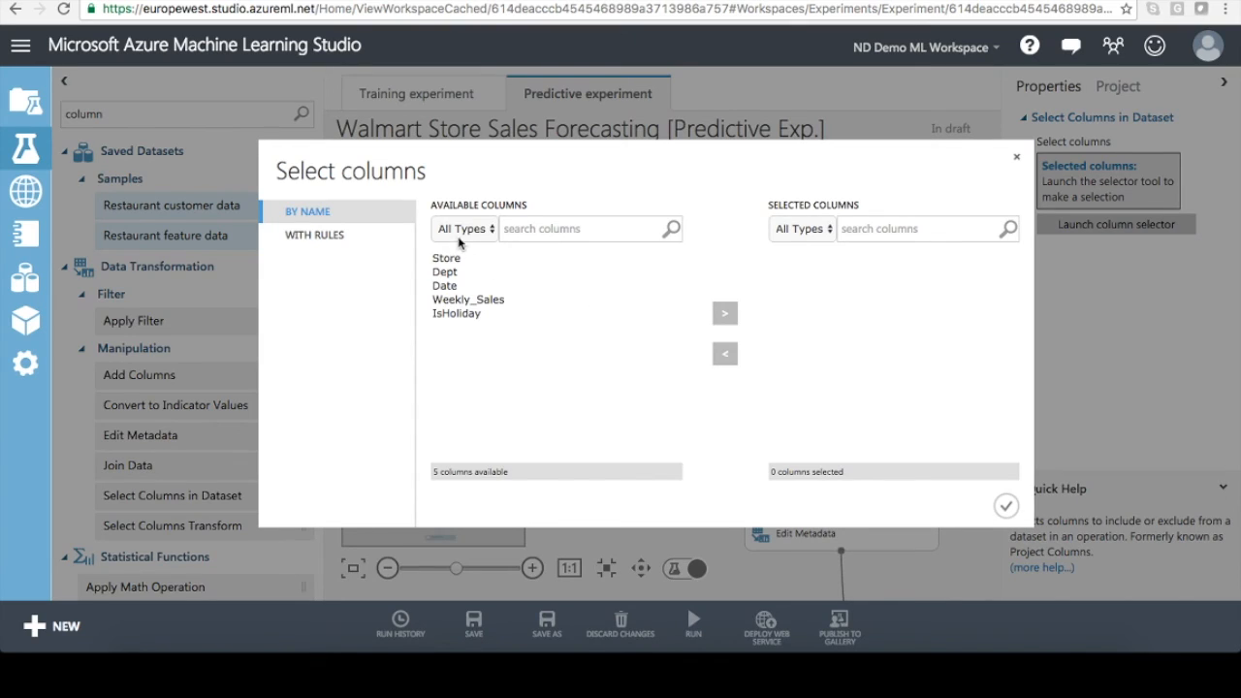
left_click(345, 239)
left_click(475, 318)
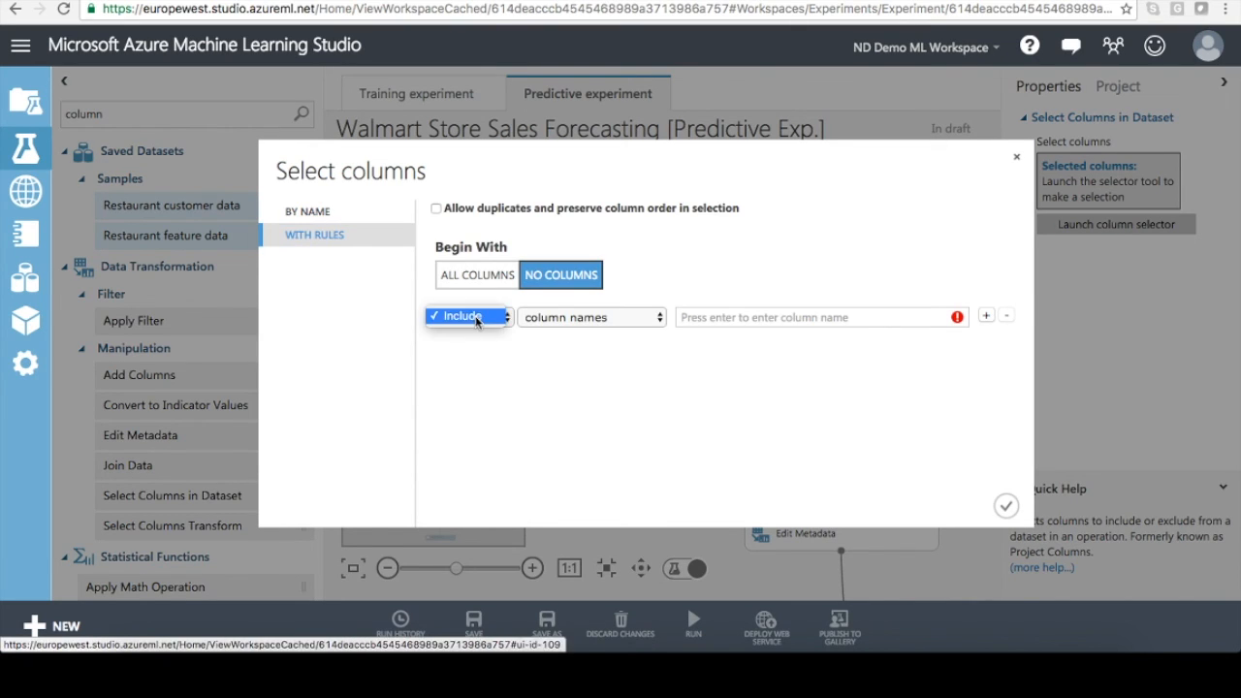
left_click(463, 331)
left_click(475, 318)
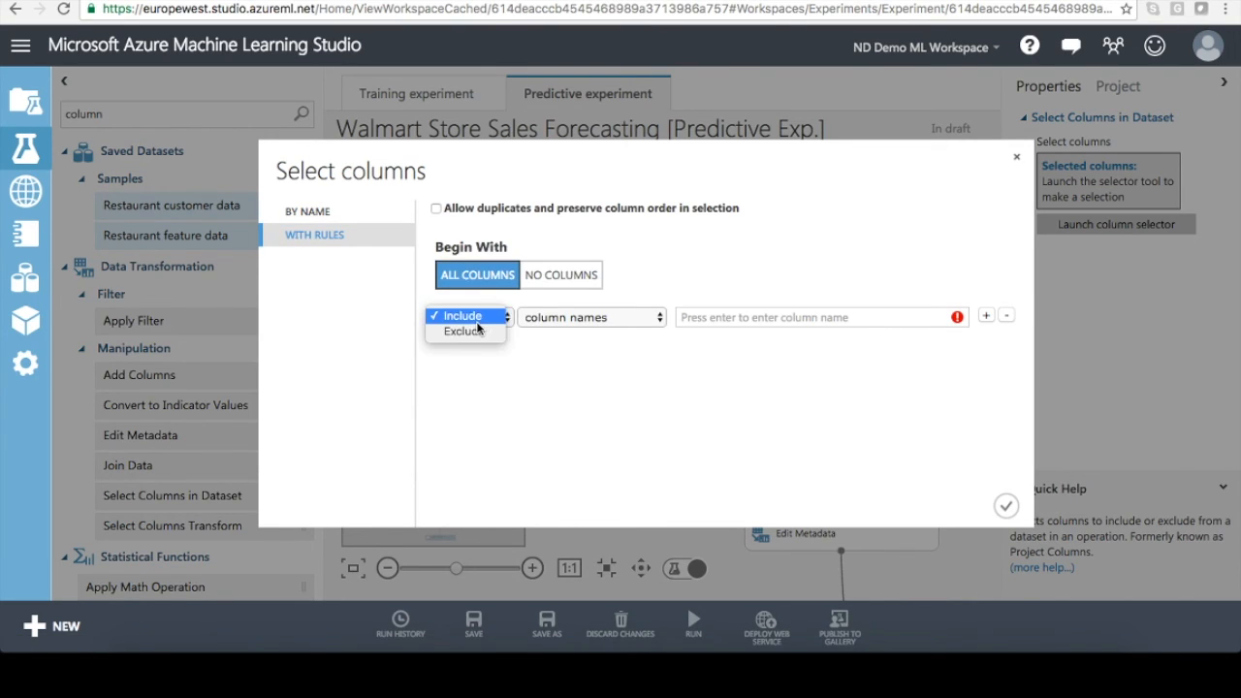
left_click(477, 329)
left_click(747, 318)
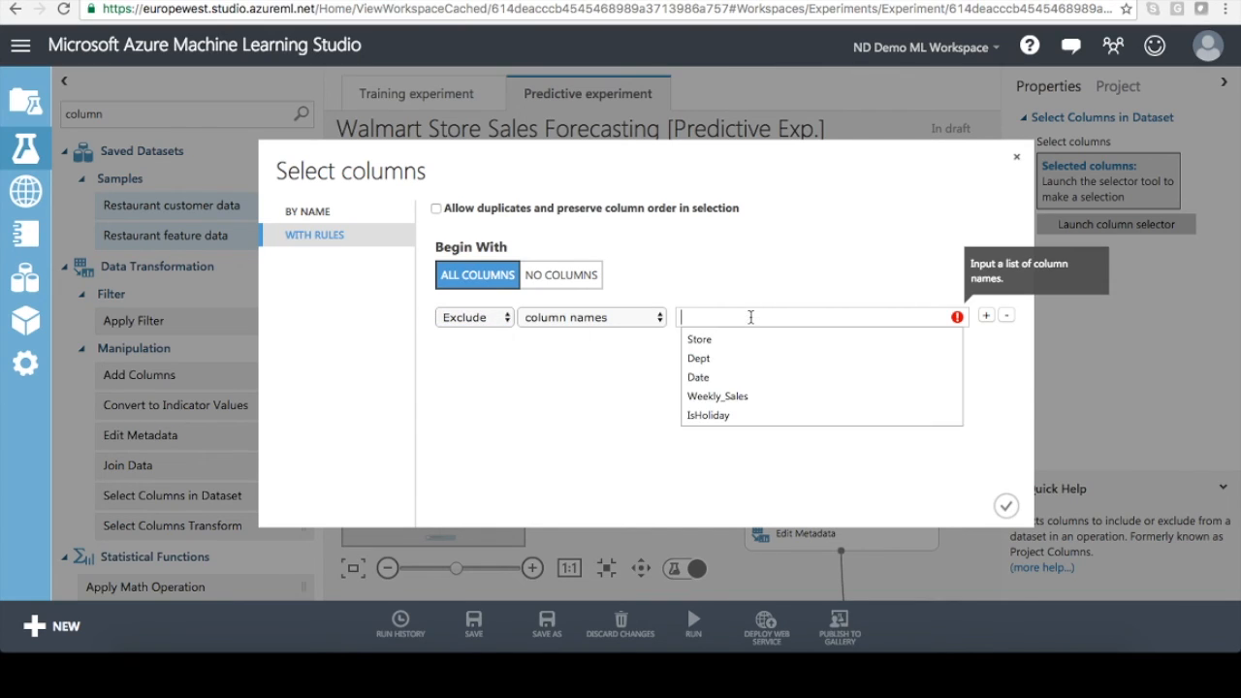
left_click(733, 397)
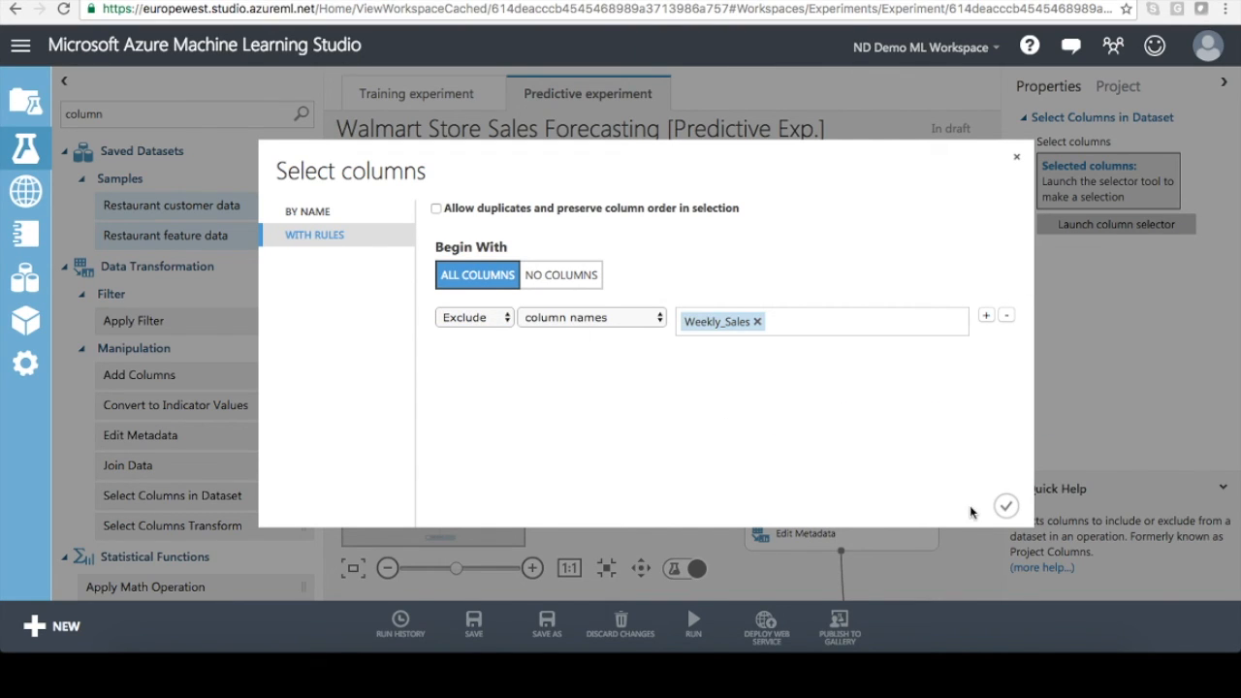
left_click(1005, 506)
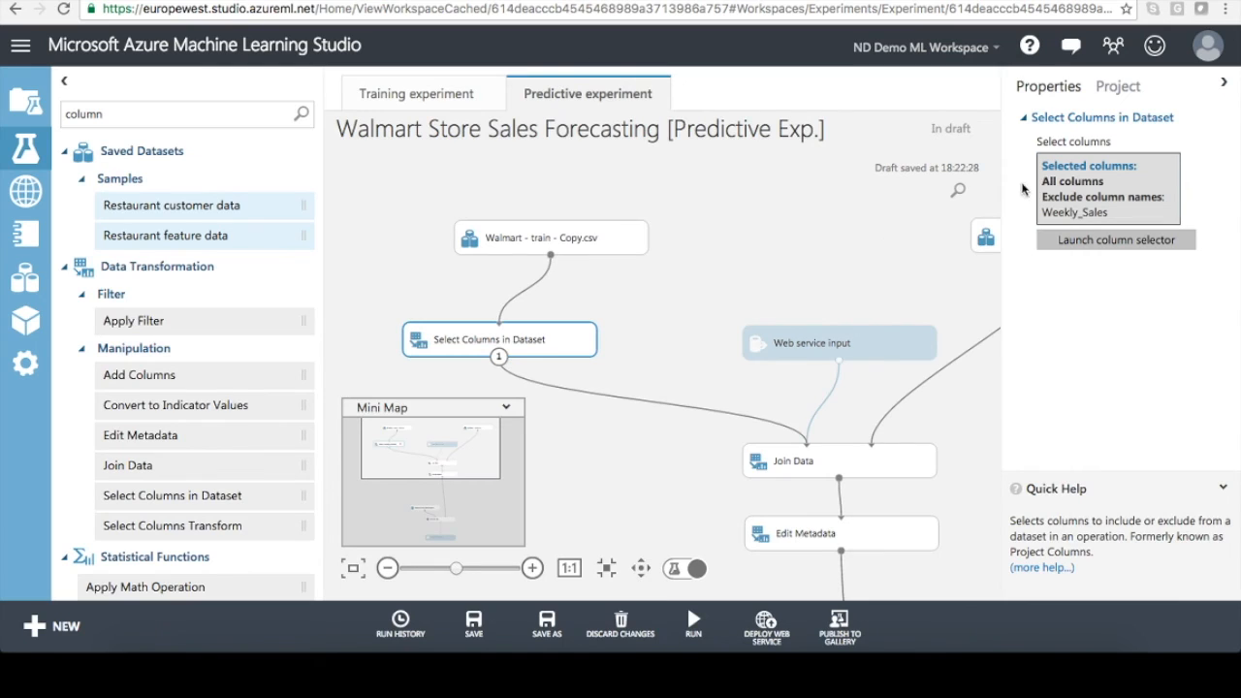
left_click(1223, 82)
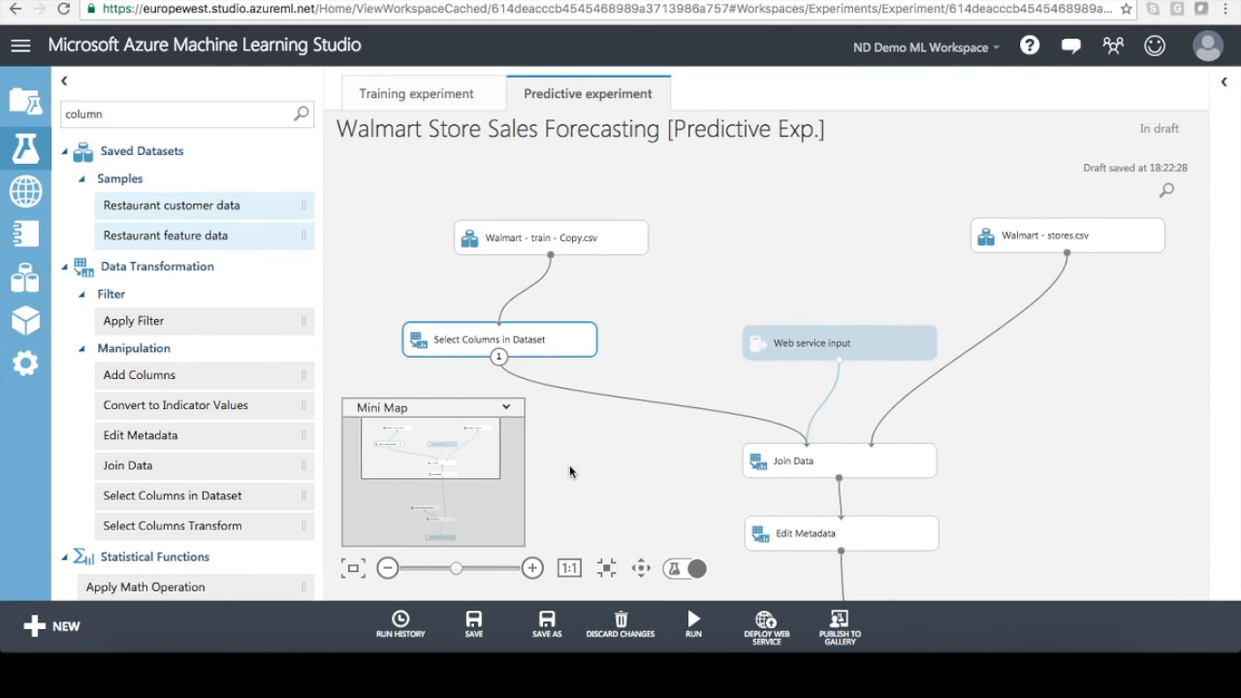
Step: Insert another Select Columns in Dataset module between Score Model and Web service output
left_click_drag(418, 453, 420, 516)
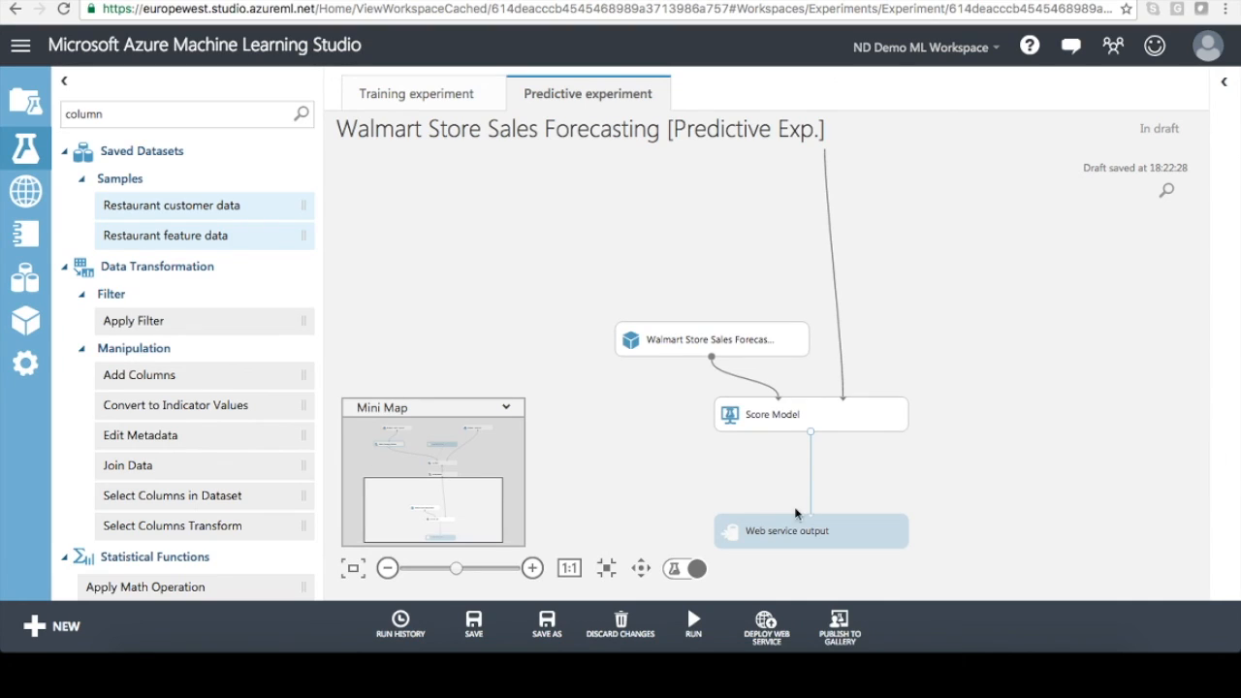
right_click(813, 432)
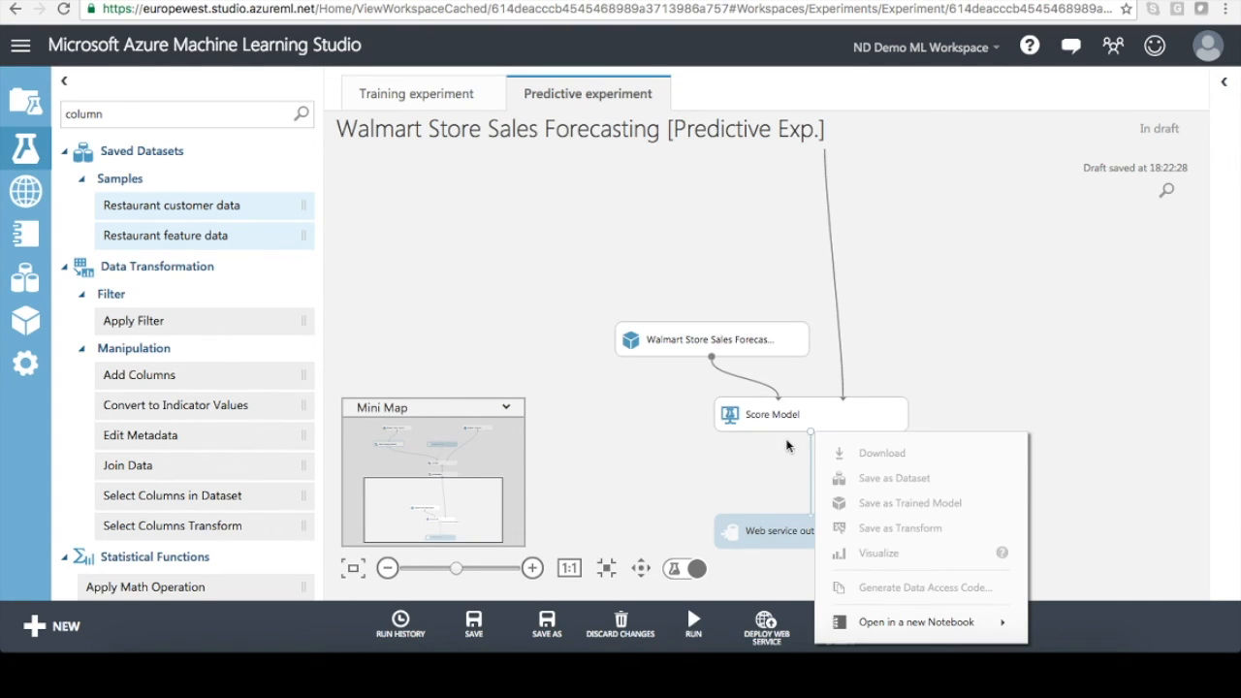
left_click(786, 445)
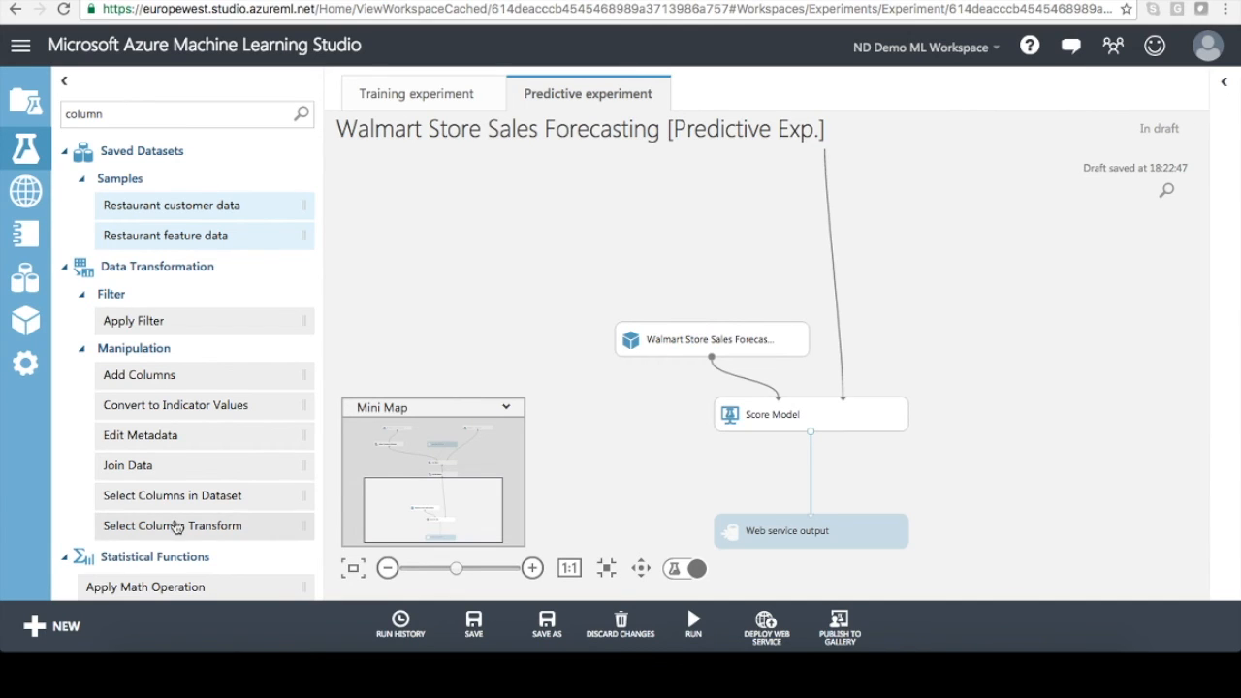
left_click_drag(178, 502, 732, 477)
left_click_drag(810, 430, 812, 524)
left_click_drag(757, 485, 834, 477)
Step: Make the module below Score Model begin with no columns, including only Scored Label Mean, and rerun the experiment
left_click(1223, 83)
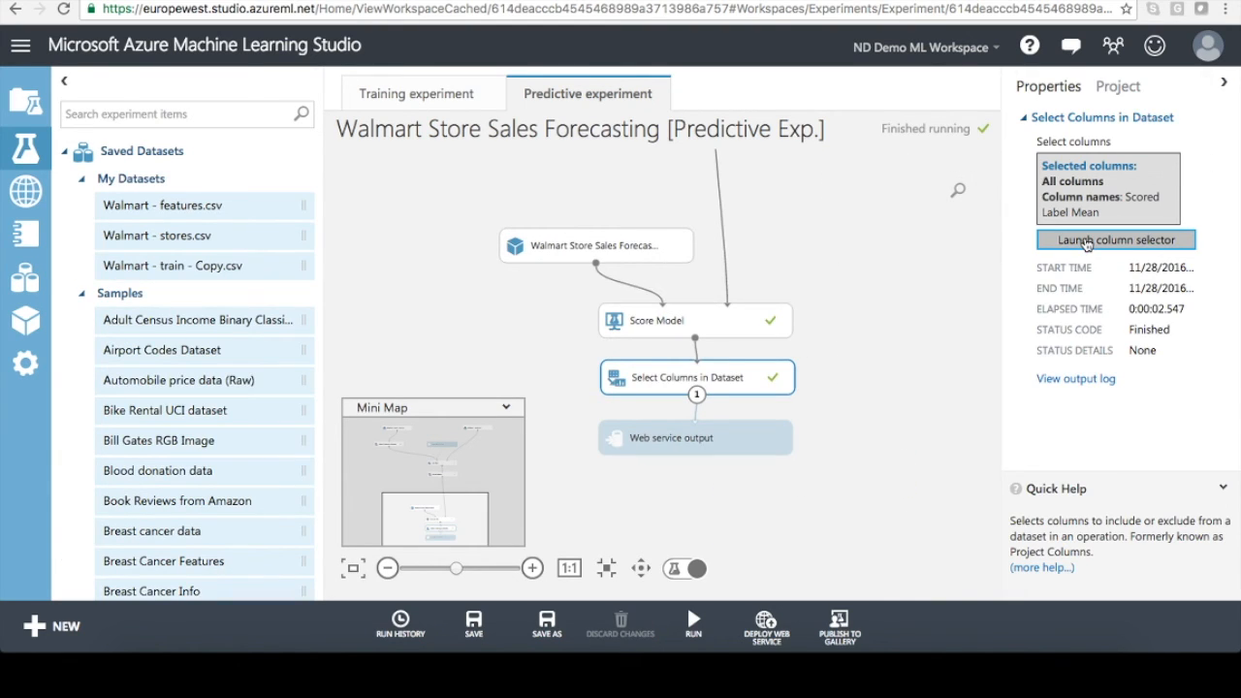
left_click(1086, 241)
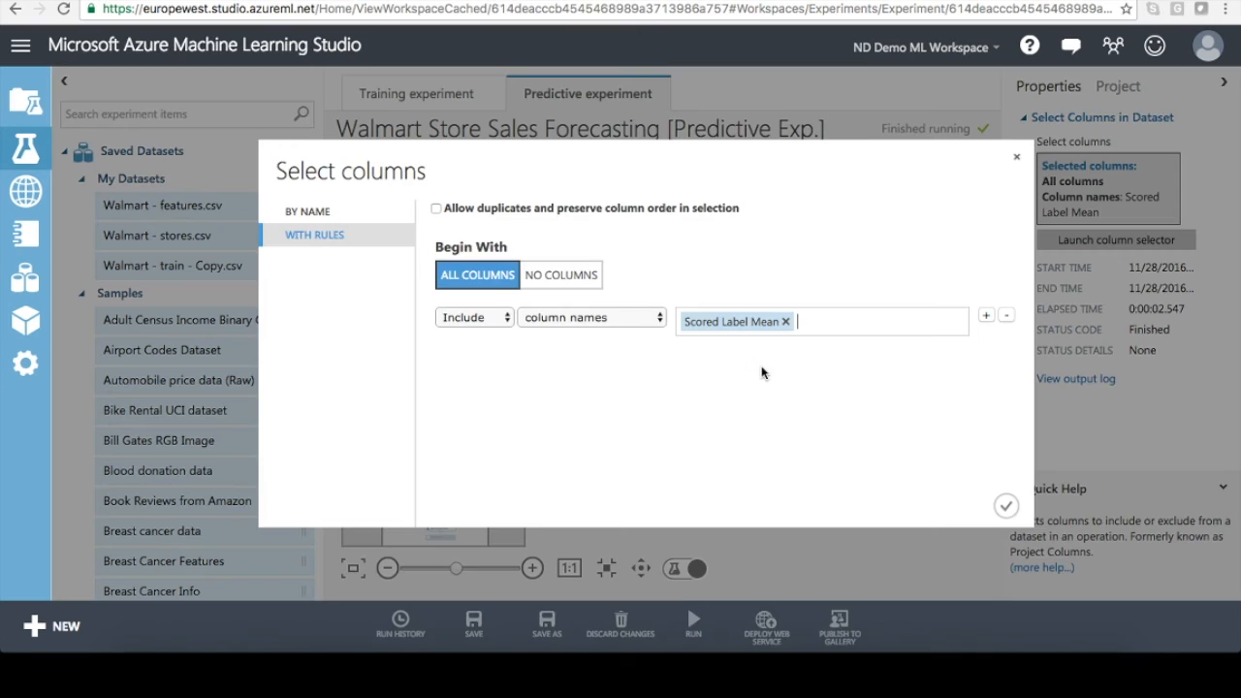
left_click(536, 276)
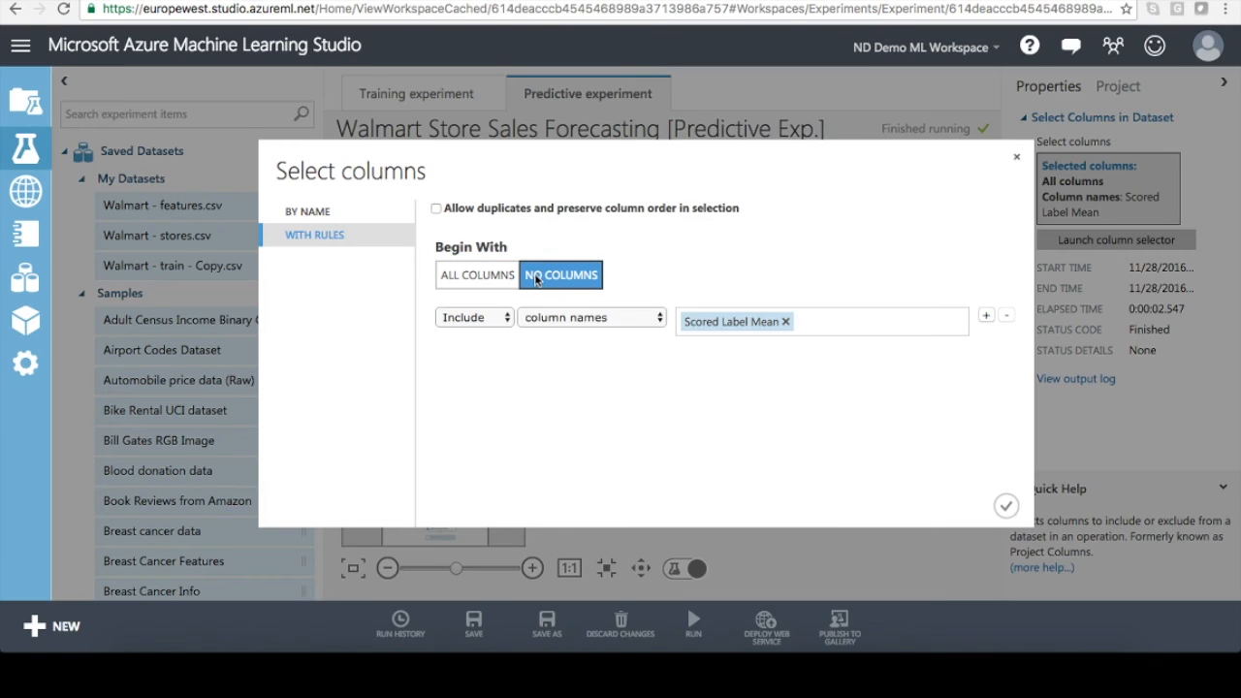
left_click(1005, 505)
left_click(693, 621)
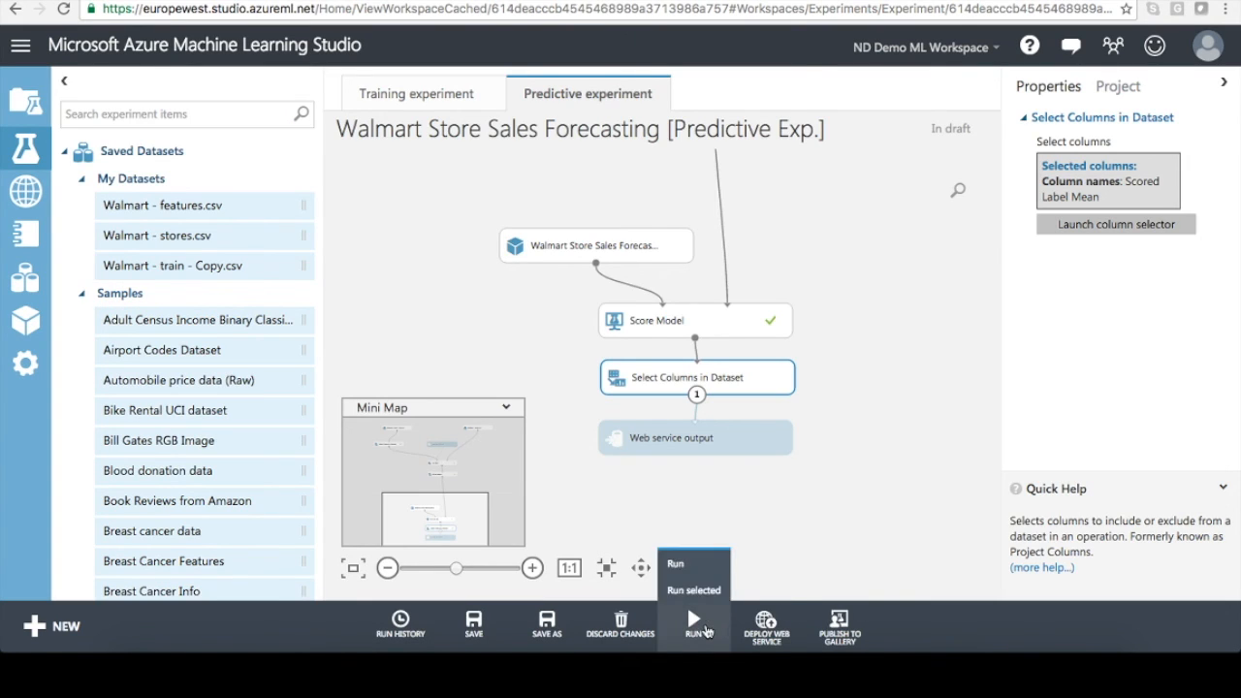
left_click(694, 567)
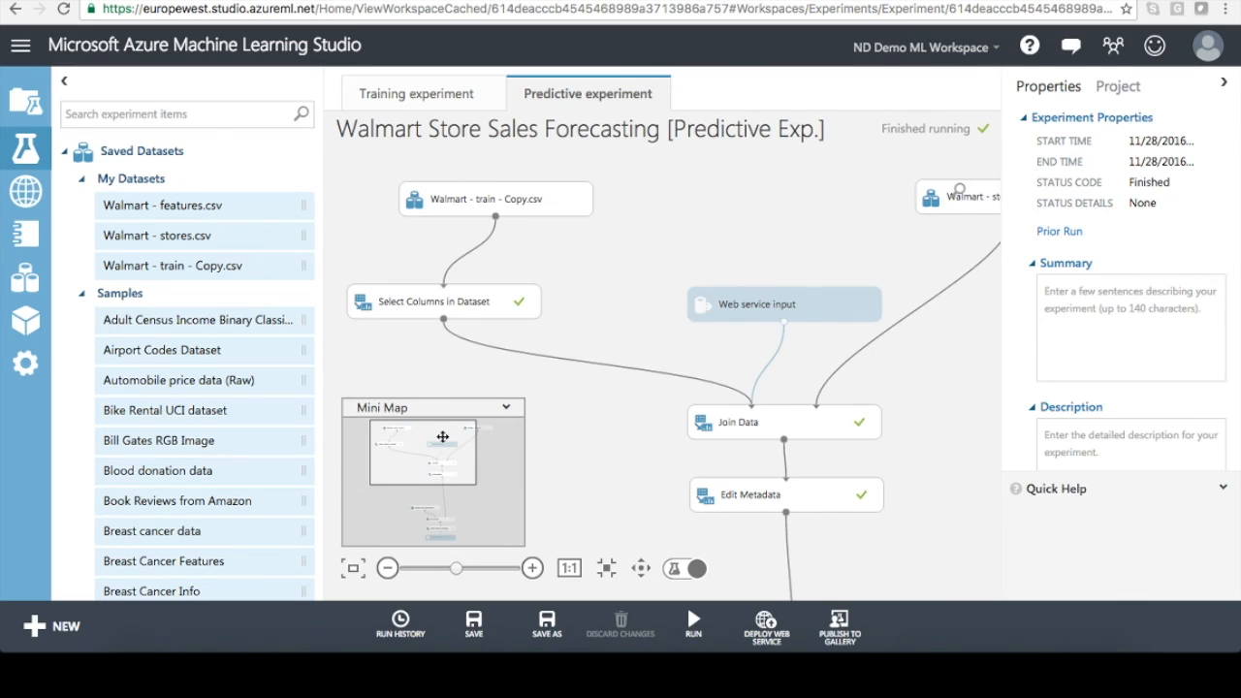
Step: Visualize the results of the Select Columns in Dataset module below Score Model and check the Scored Label Mean statistics
left_click_drag(442, 437, 448, 503)
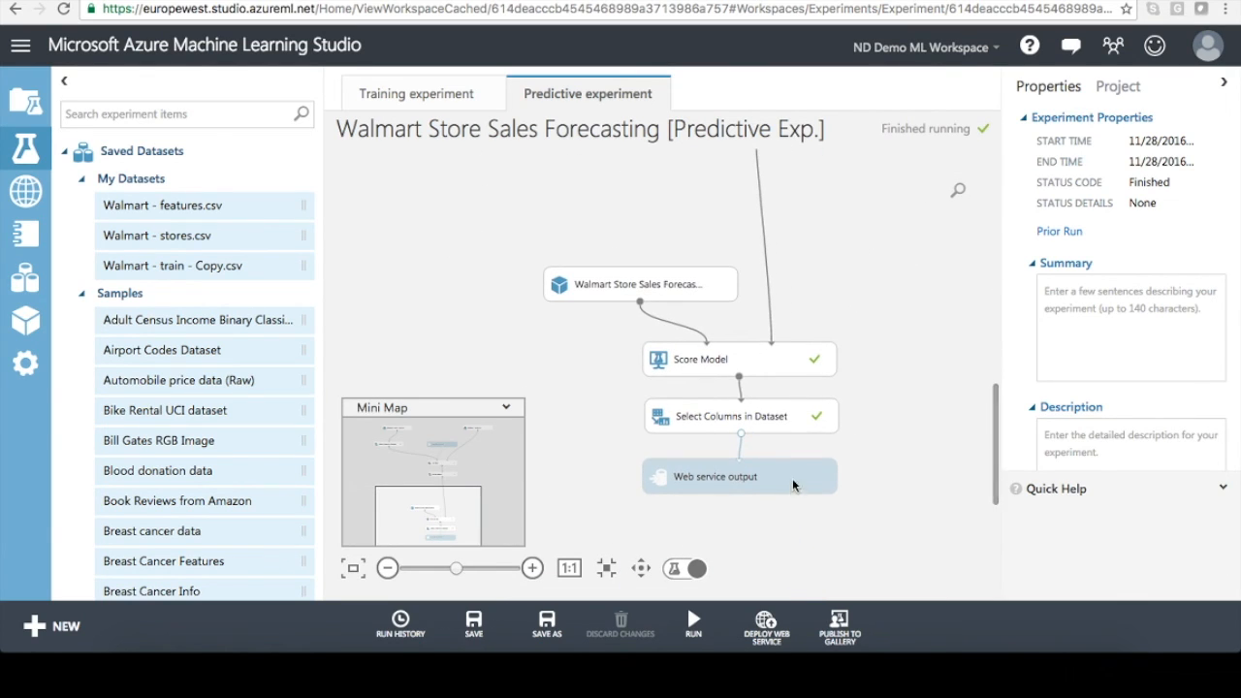
right_click(740, 432)
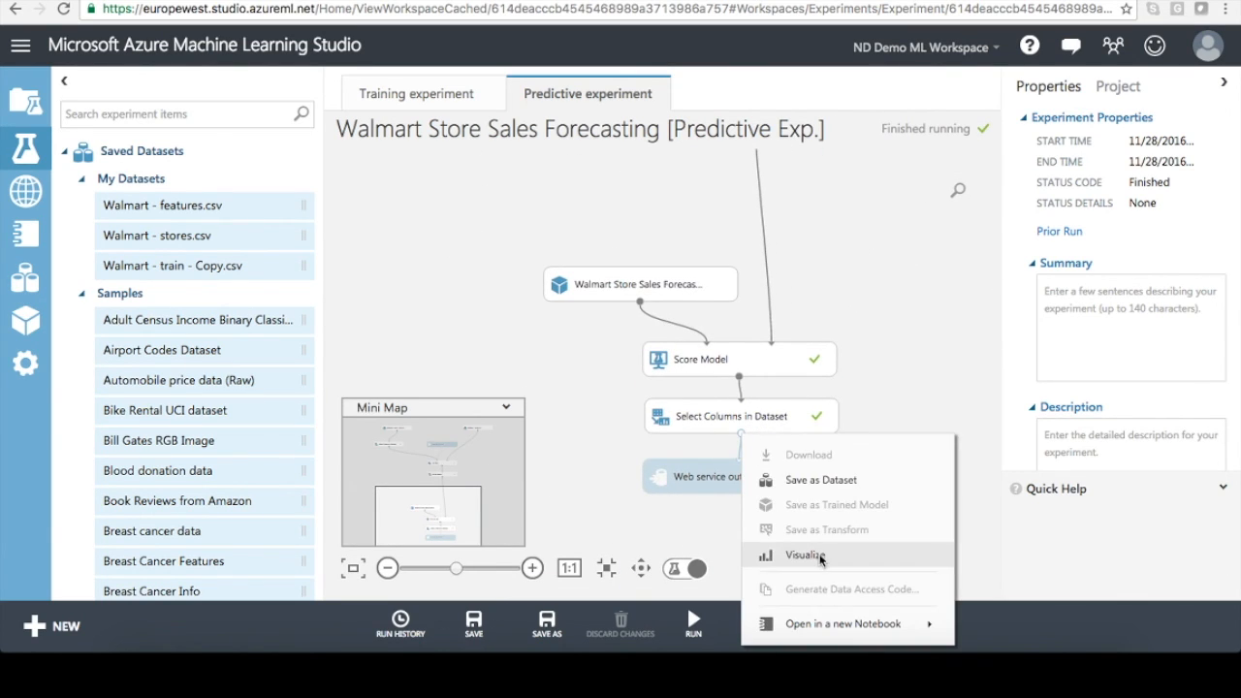
left_click(821, 552)
left_click(250, 353)
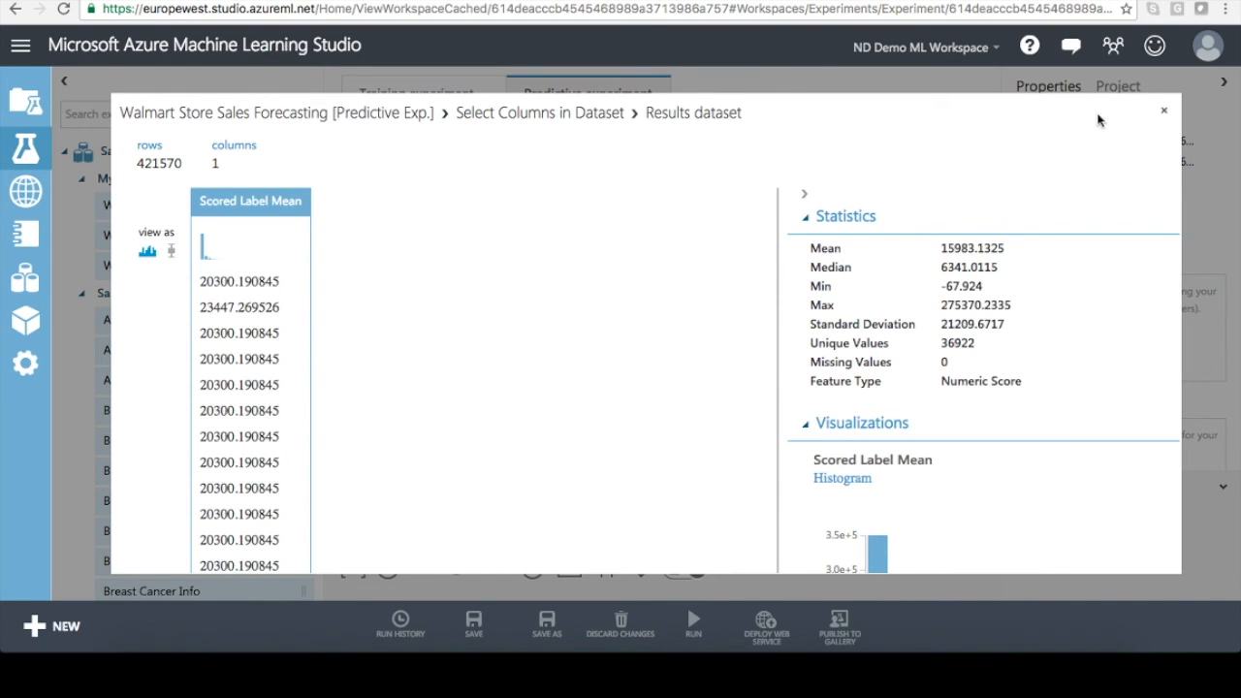
left_click(1164, 116)
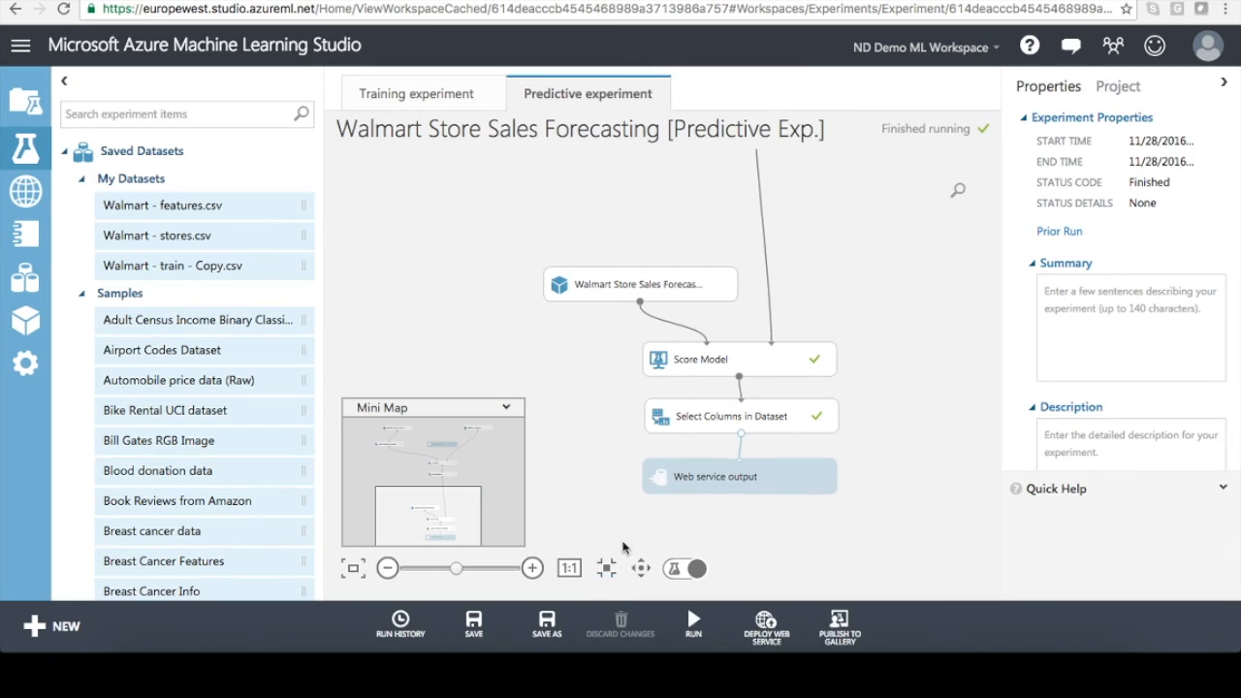
Step: Save the predictive experiment and deploy it as a Classic web service
left_click(475, 626)
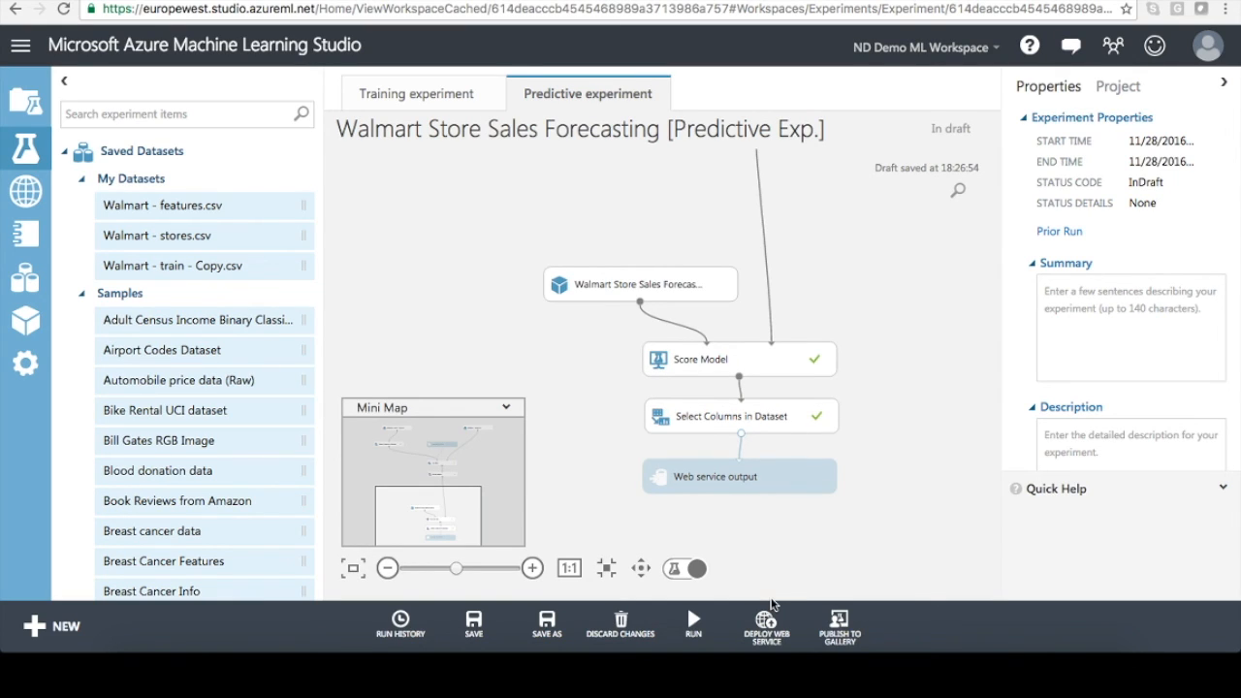
left_click(764, 630)
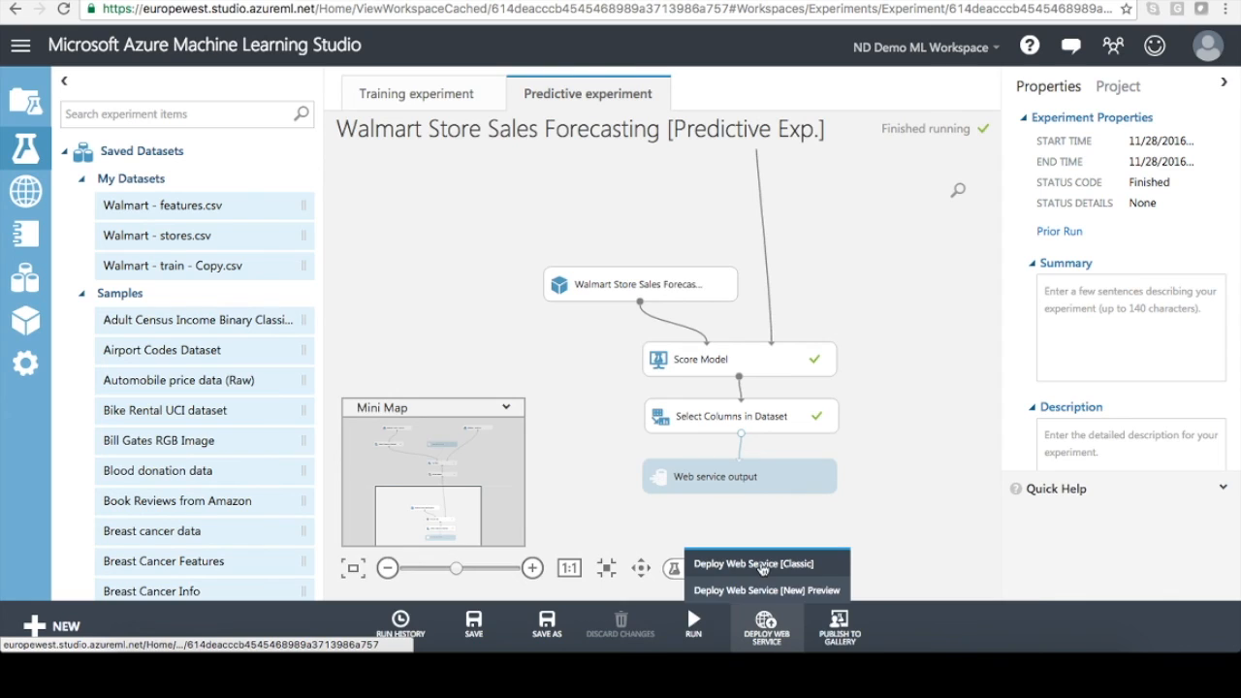
left_click(760, 565)
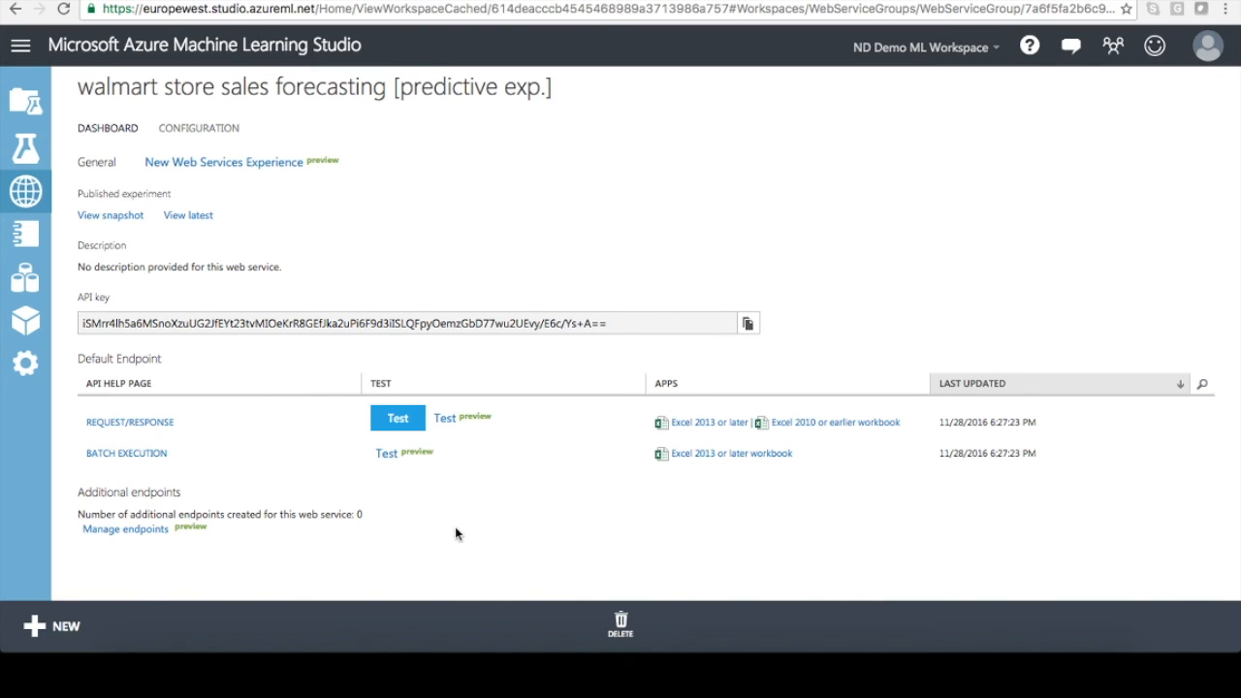
Step: View the request/response test form, and download the batch execution workbook for Excel 2013 or later with sample data enabled
left_click(398, 419)
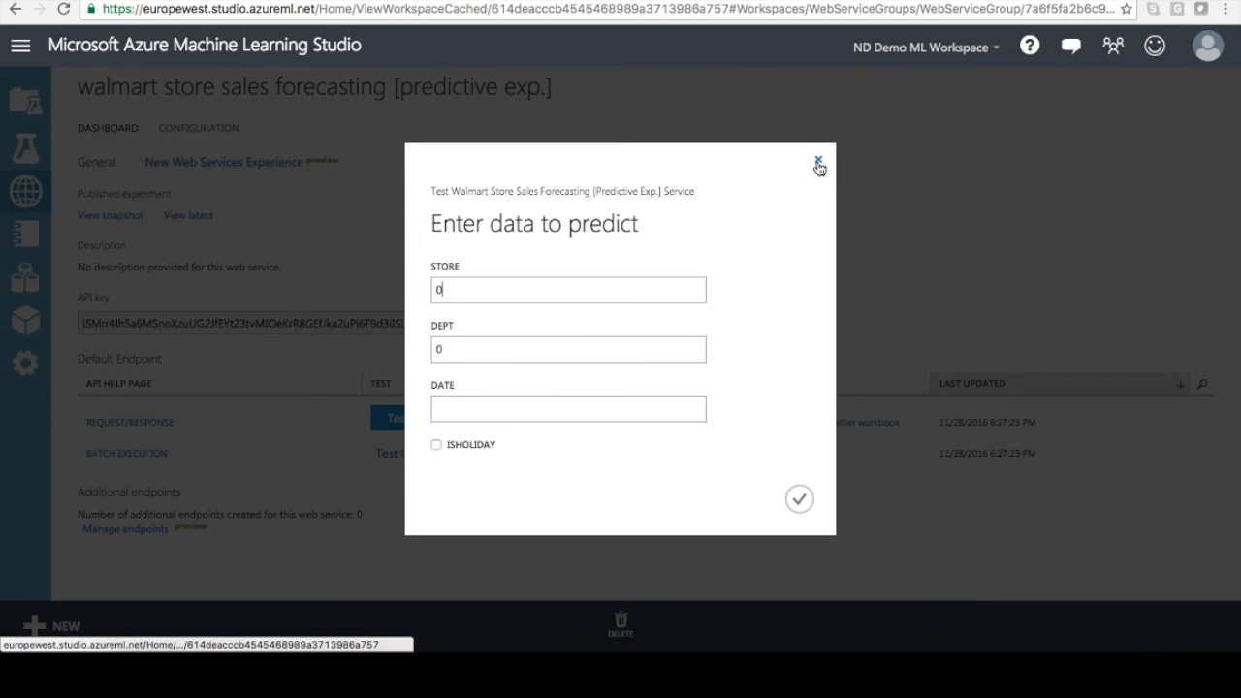
left_click(818, 160)
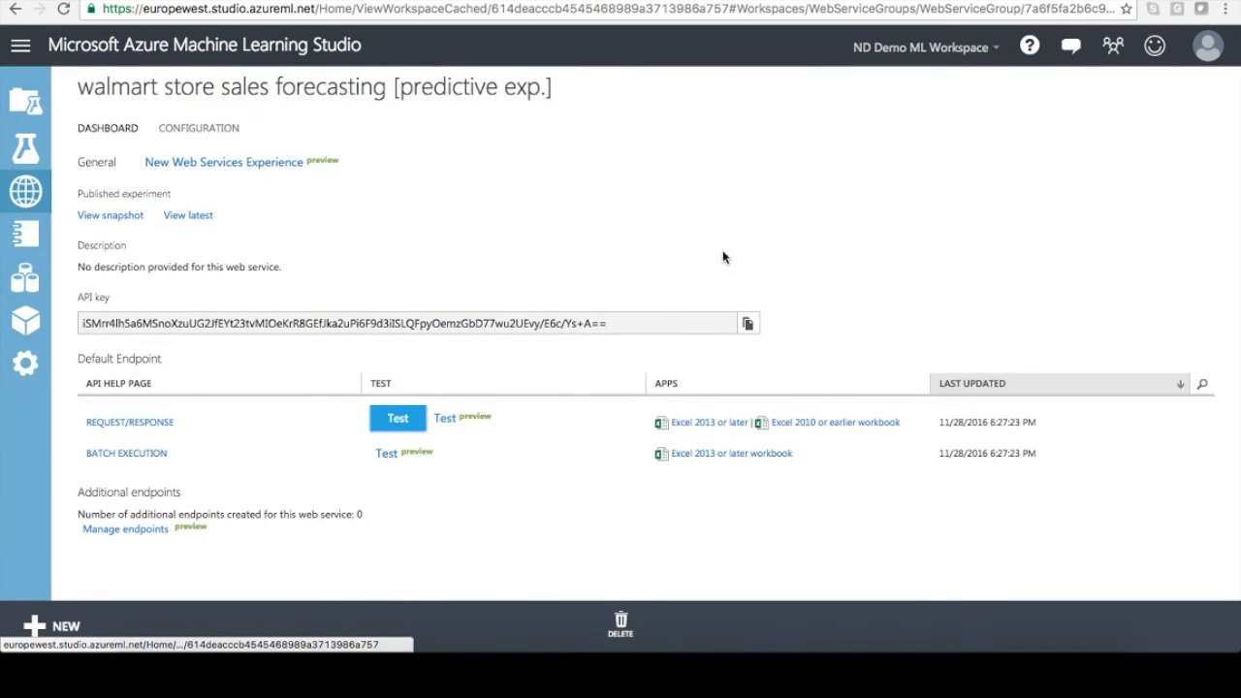
left_click(710, 461)
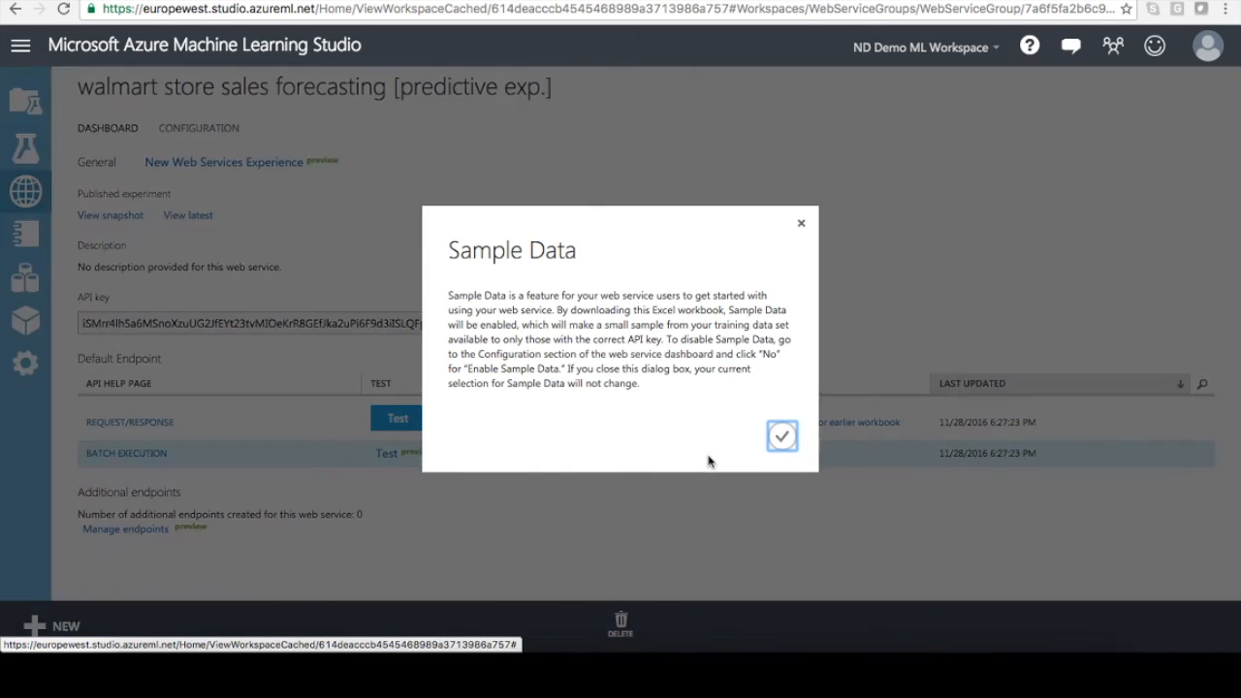
left_click(783, 437)
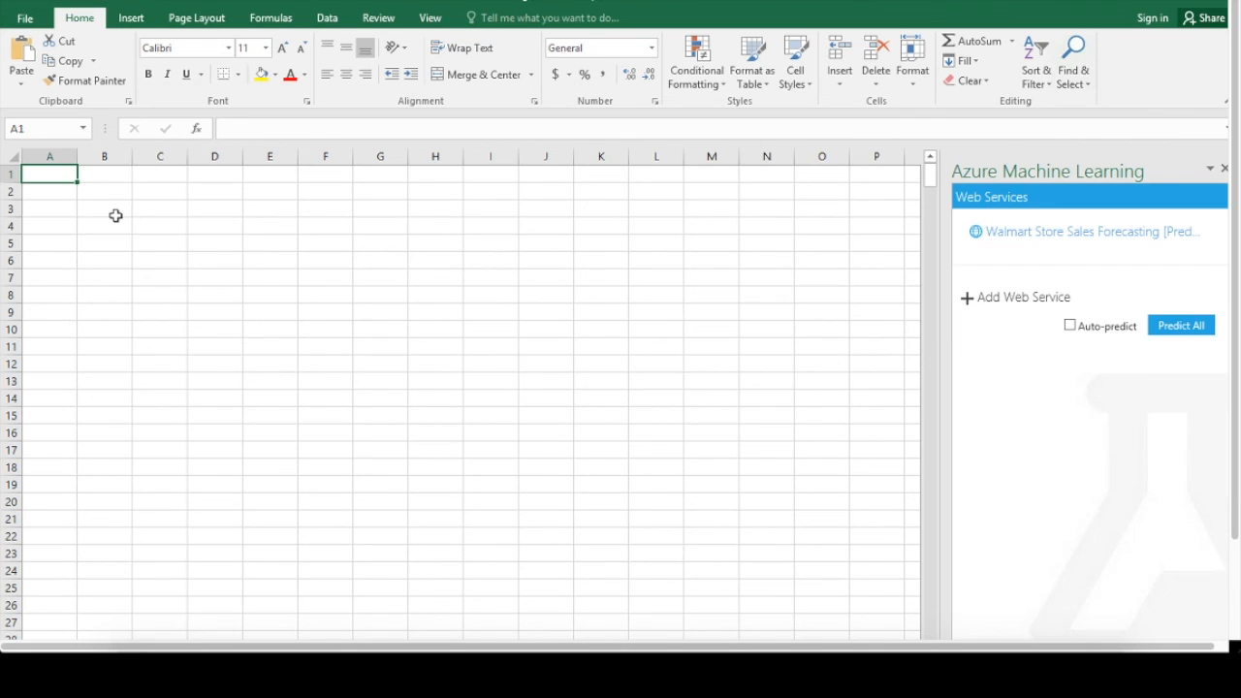
Step: In the Excel workbook, paste the copied Walmart sales data at cell A1 and open the Walmart Store Sales Forecasting web service
key("ctrl+v")
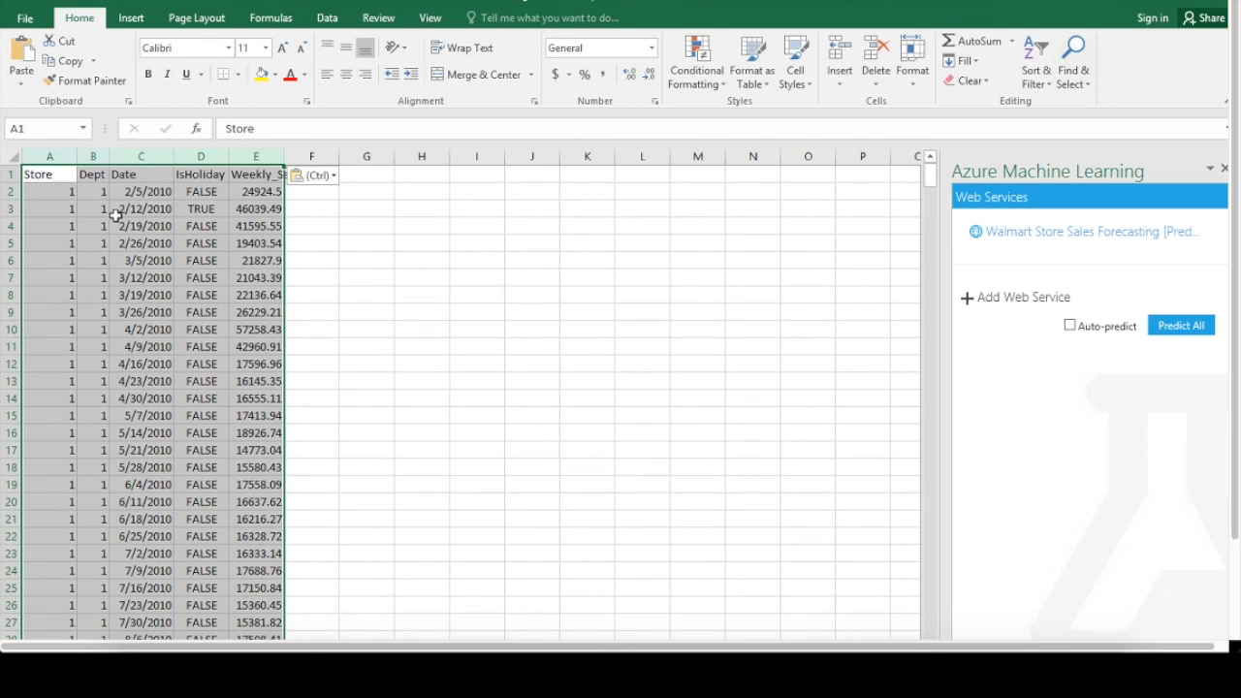
left_click(1039, 241)
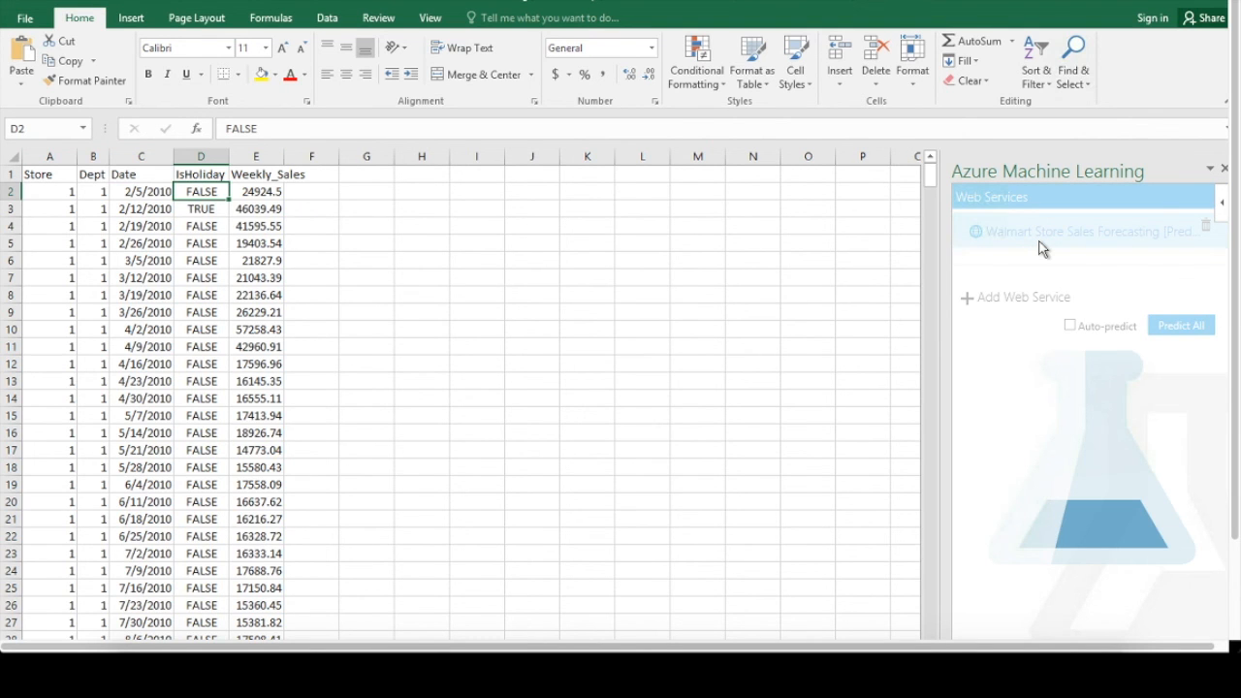
Step: Set the web service's input1 range to Sheet1!A1:D599, covering the Store, Dept, Date and IsHoliday columns
left_click(1004, 312)
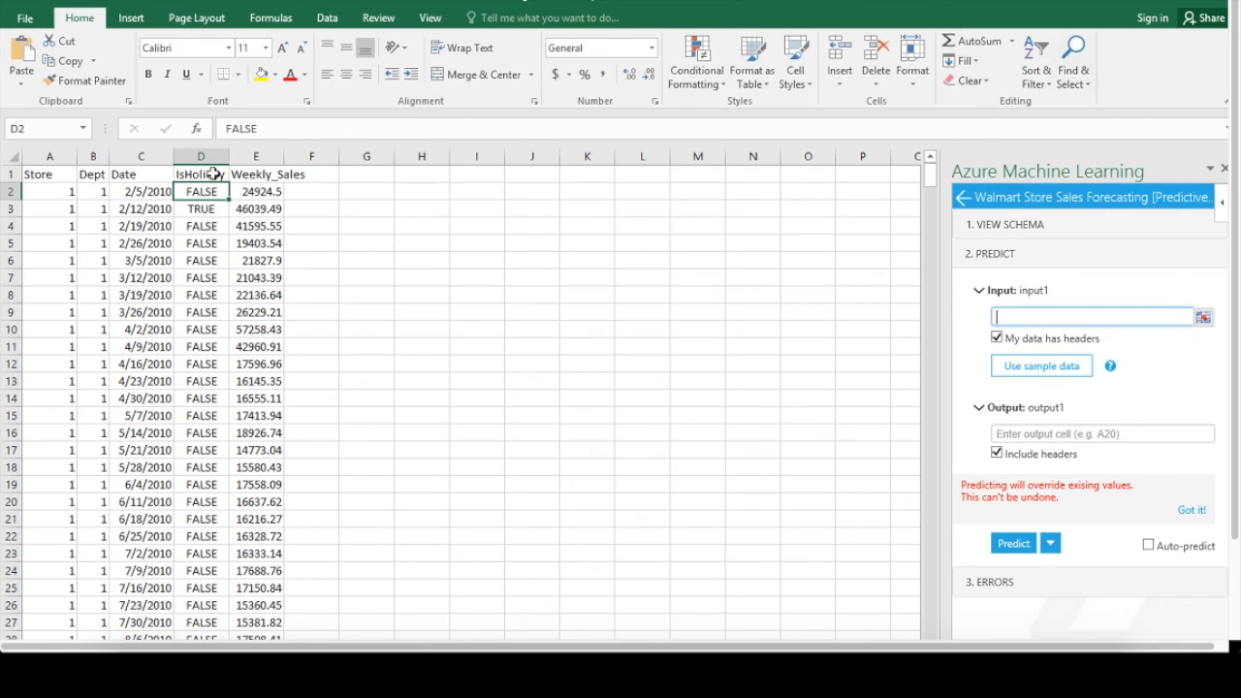
left_click(1202, 317)
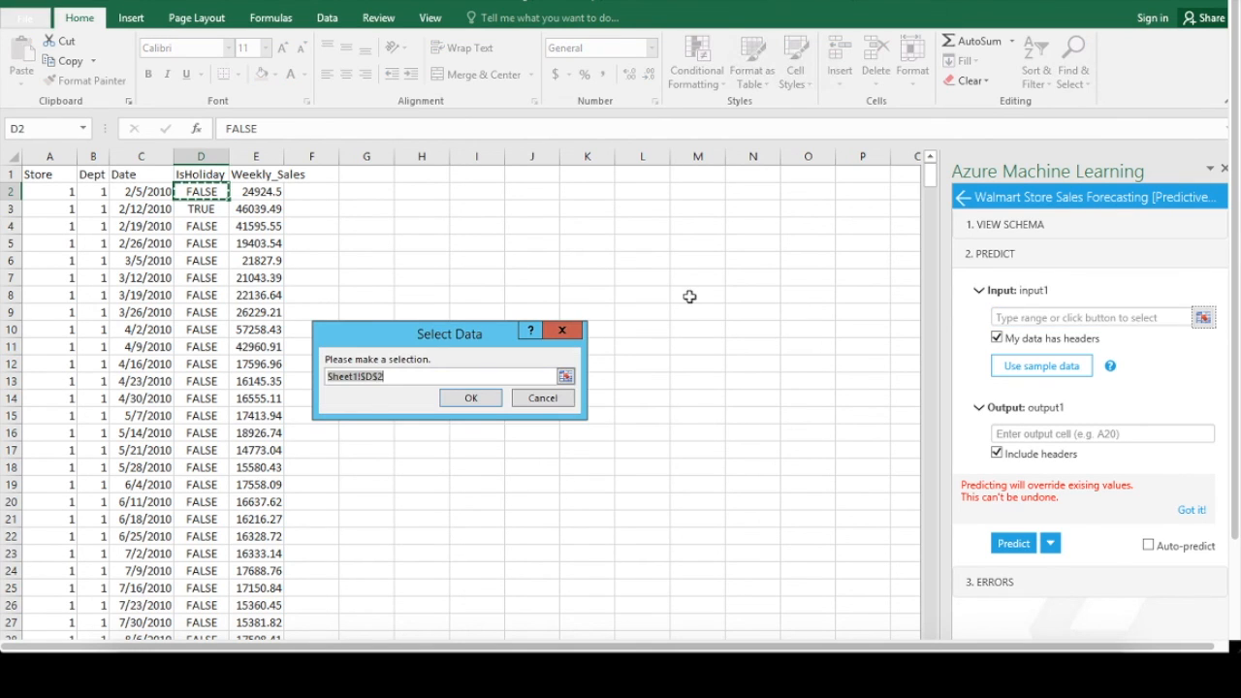
left_click_drag(62, 175, 236, 421)
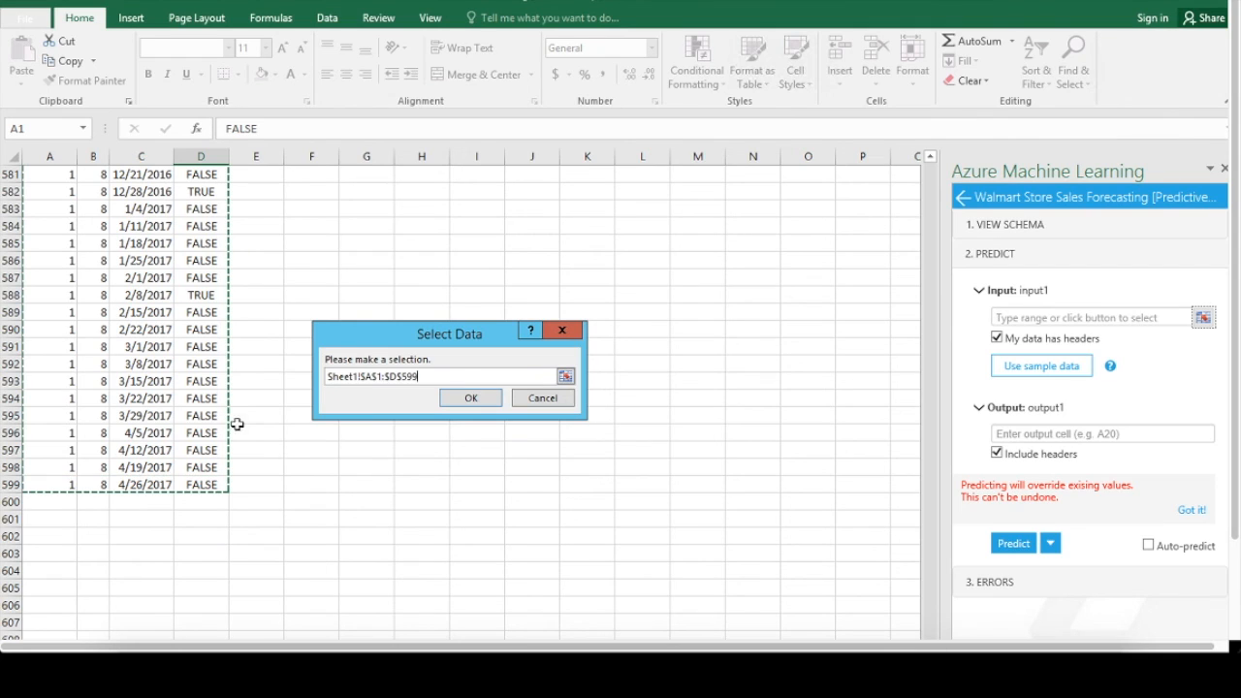
left_click(474, 398)
Step: Set the output1 cell to F1 and run the prediction as a batch
left_click(1021, 435)
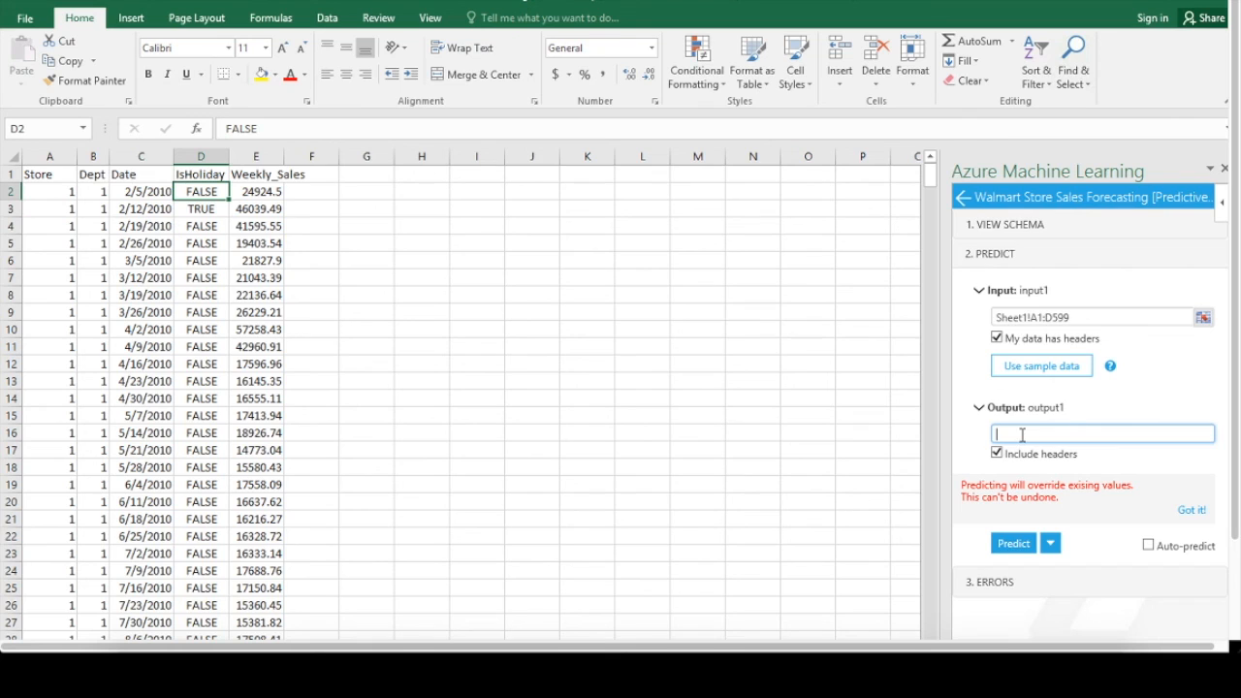
left_click(1018, 434)
type("F1")
left_click(1046, 494)
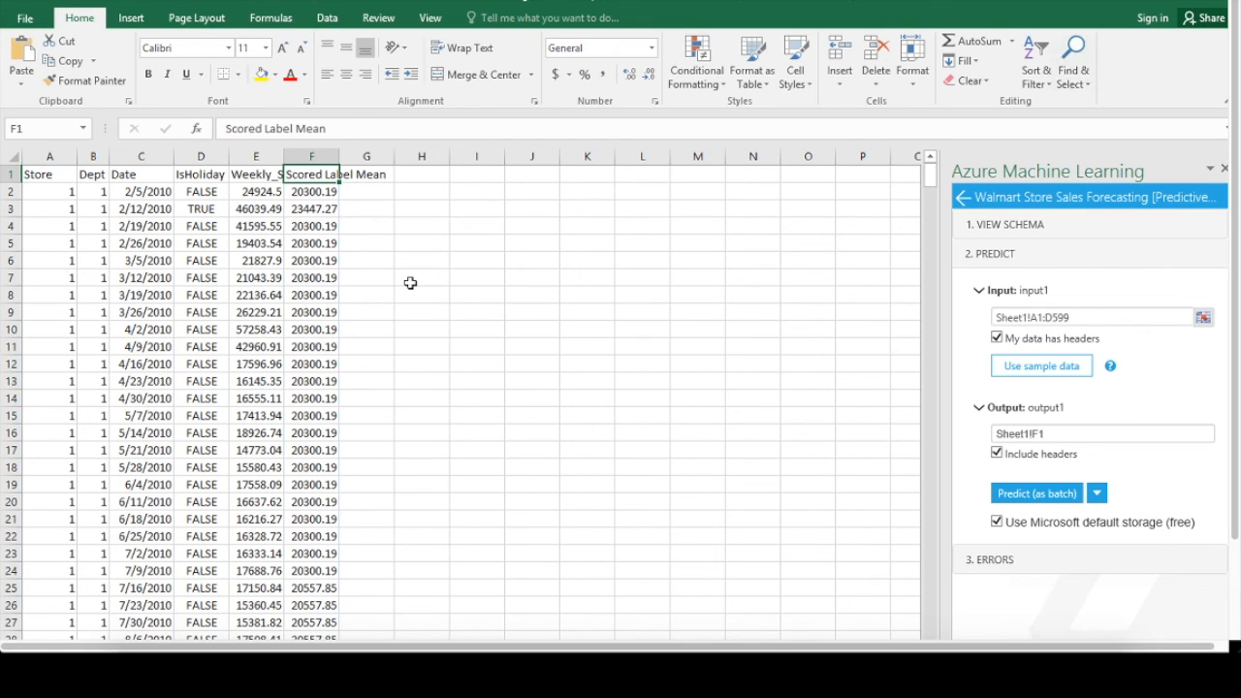
Step: Review the predicted values down the Scored Label Mean column alongside the Weekly_Sales figures
left_click(381, 214)
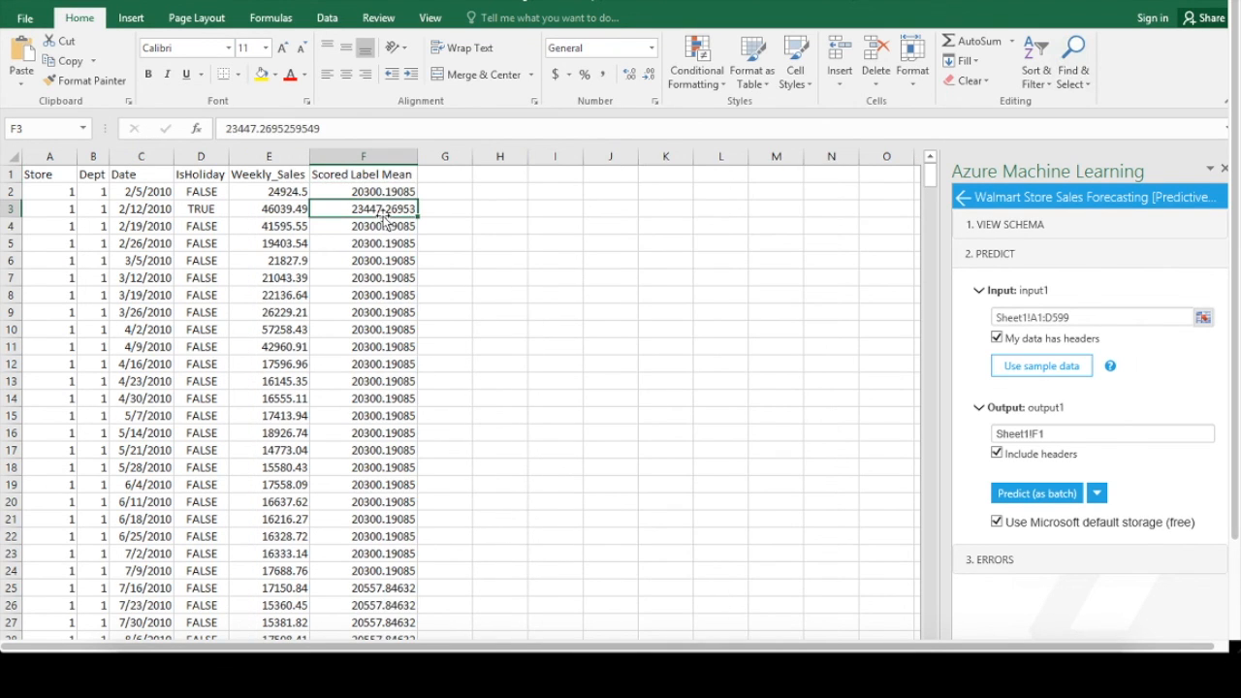
key("Page_Down")
key("Page_Down")
key("Page_Down")
key("Page_Down")
key("Page_Down")
key("Page_Down")
key("Page_Down")
key("Page_Down")
key("Page_Down")
key("Page_Down")
key("Page_Down")
key("Page_Down")
key("Page_Down")
key("Page_Down")
key("Page_Down")
key("Page_Down")
key("Page_Down")
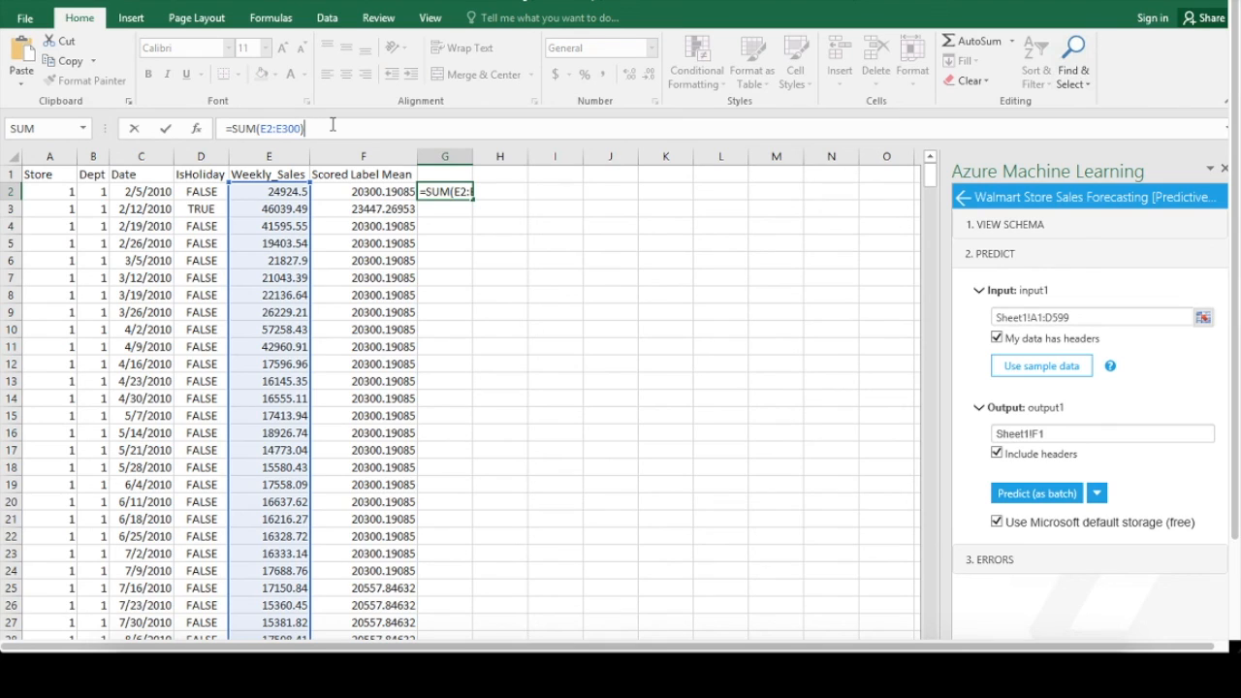
Step: Sum the actual weekly sales E2:E300 in cell G2 and the predicted values F2:F300 in cell G3
key("Return")
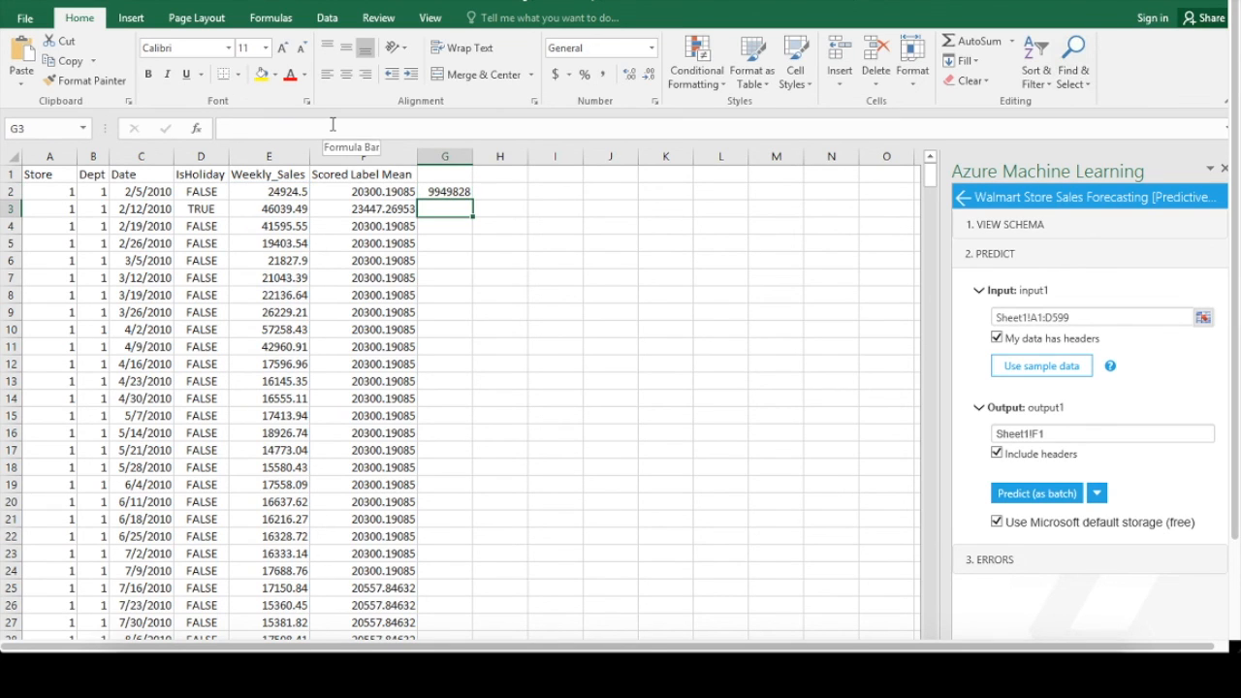
type("=SUM")
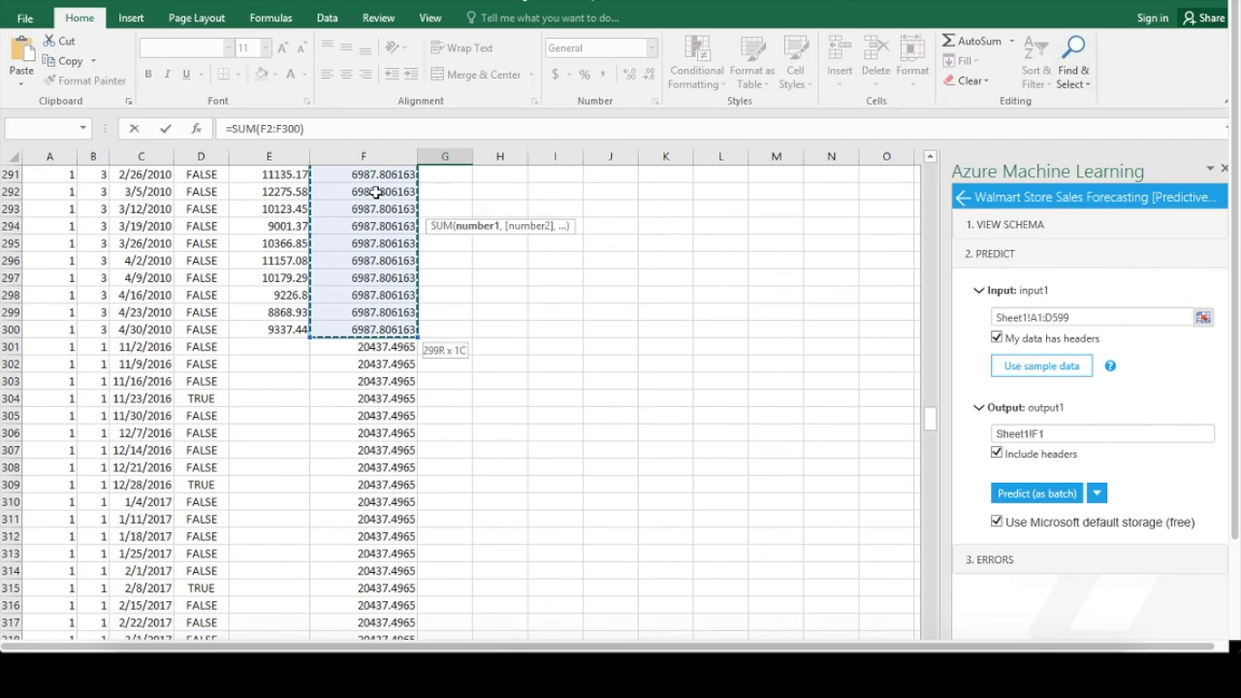
type(")")
key("Return")
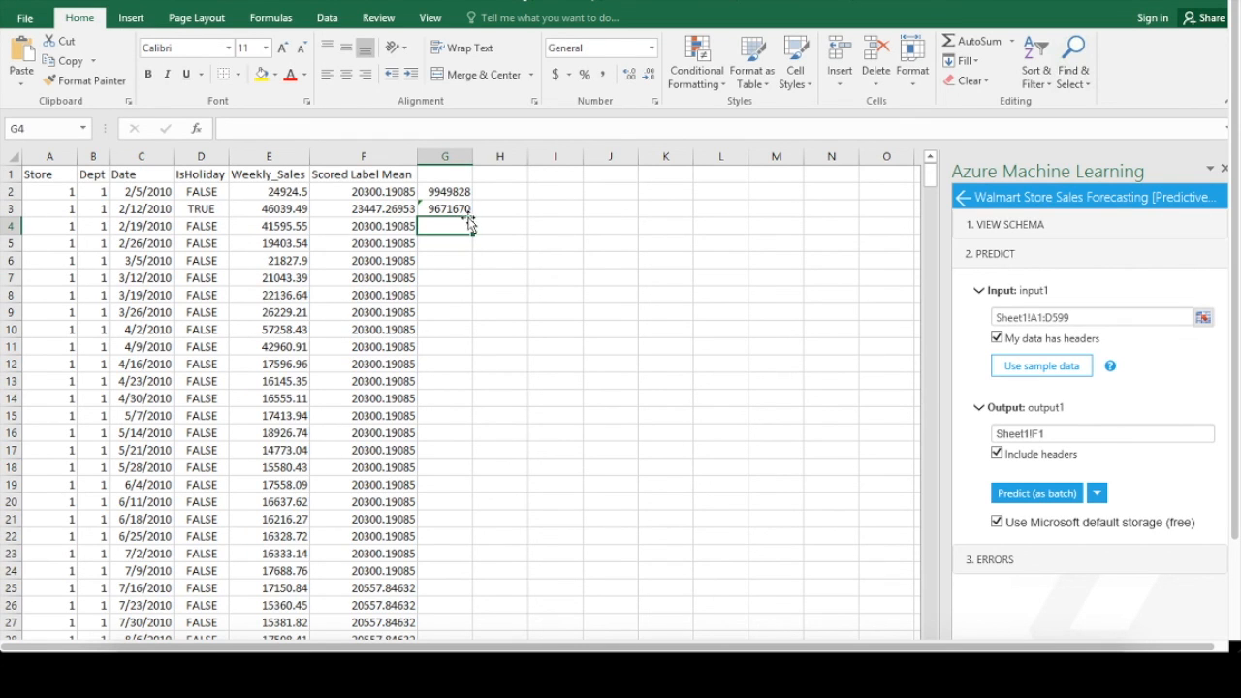
Step: Calculate the predicted-to-actual ratio in cell G4 with =G3/G2 and format it as a percentage
type("=")
key("Up")
type("/")
key("Up")
key("Up")
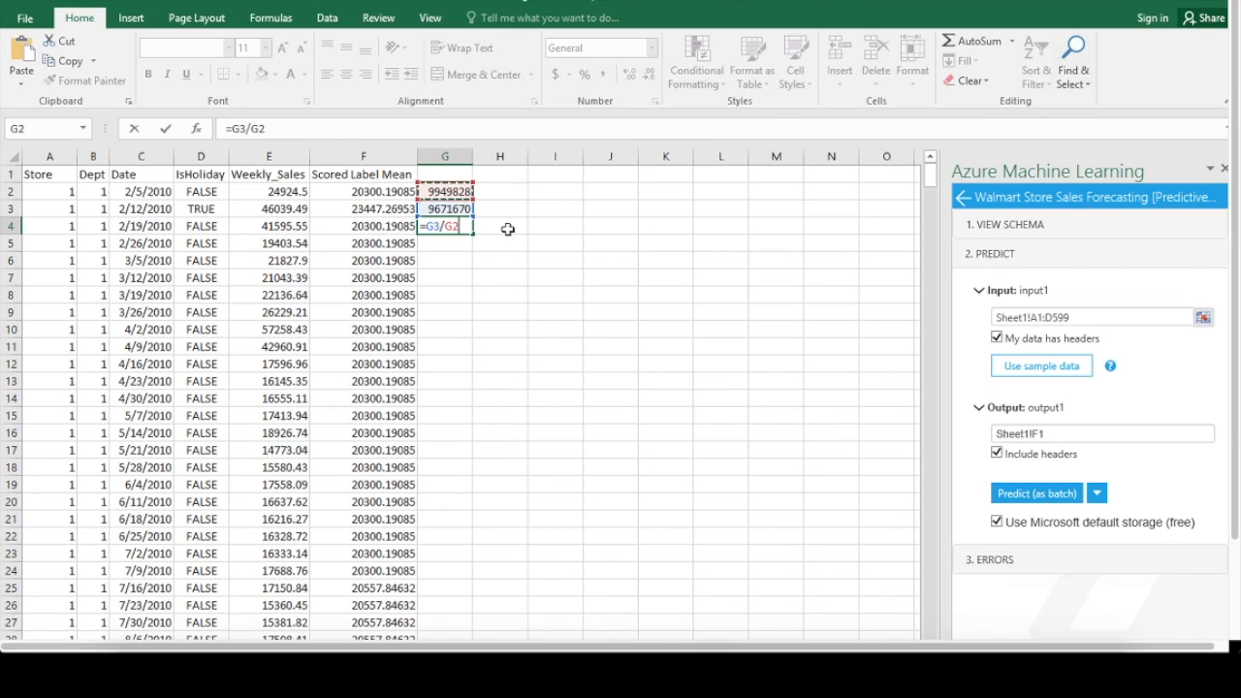
key("Return")
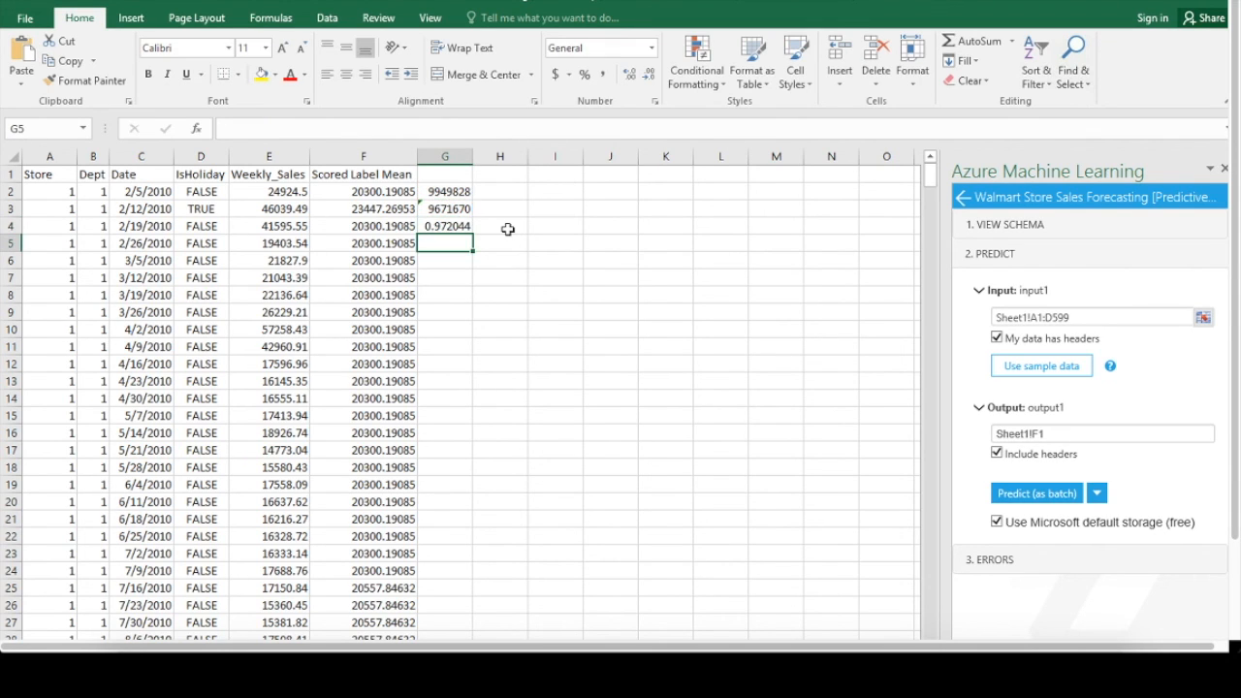
key("Up")
left_click(584, 74)
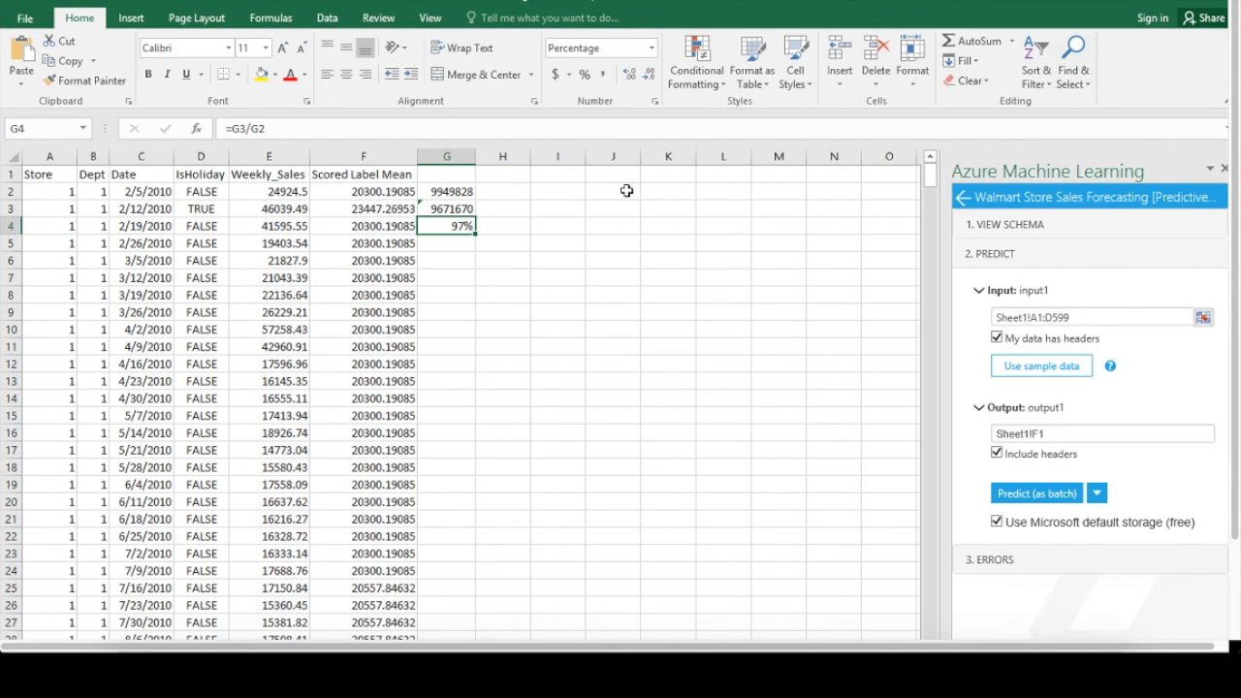